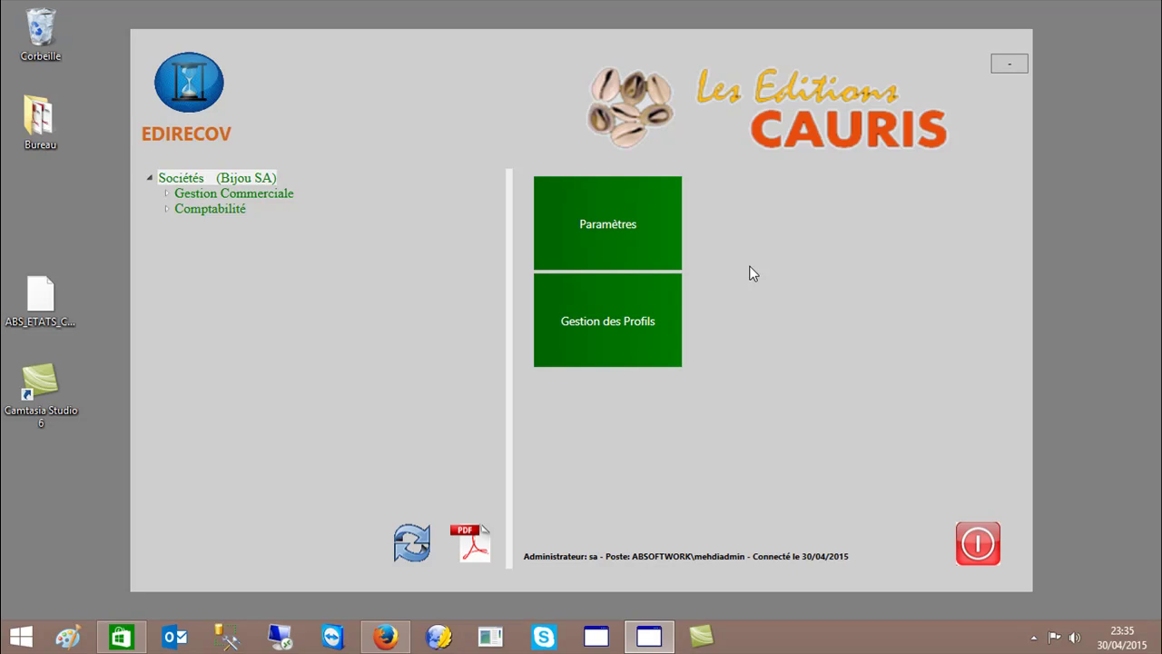
Step: Examine the report categories under Gestion Commerciale and Comptabilité, including their client and supplier branches
click(193, 196)
double_click(194, 211)
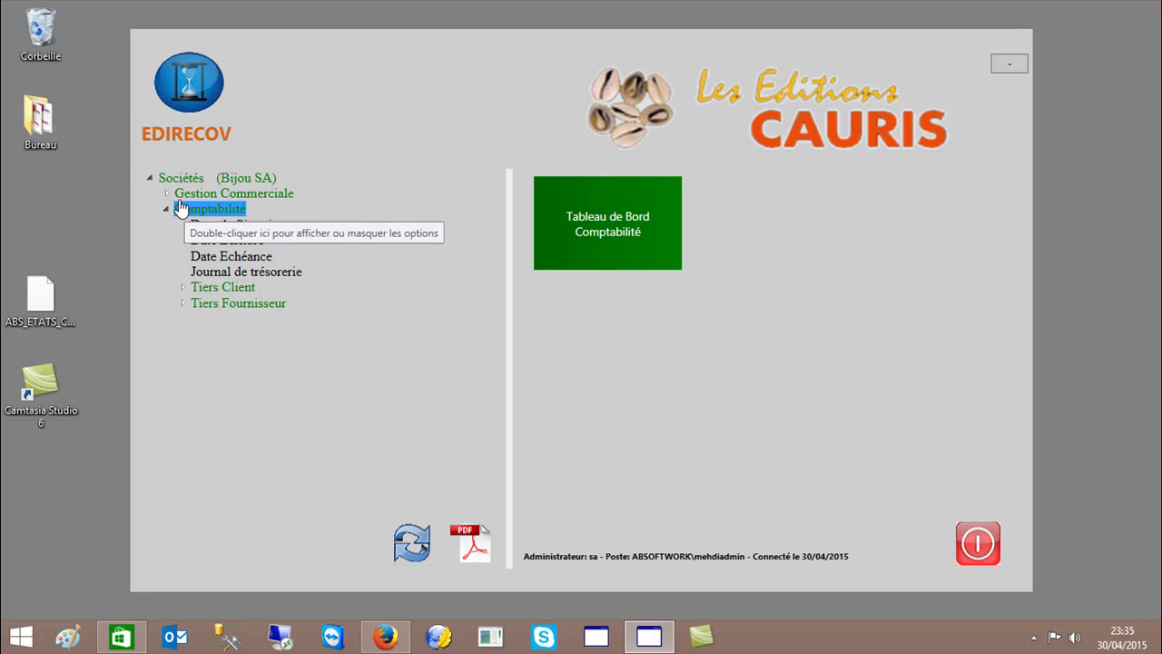
click(167, 194)
double_click(193, 318)
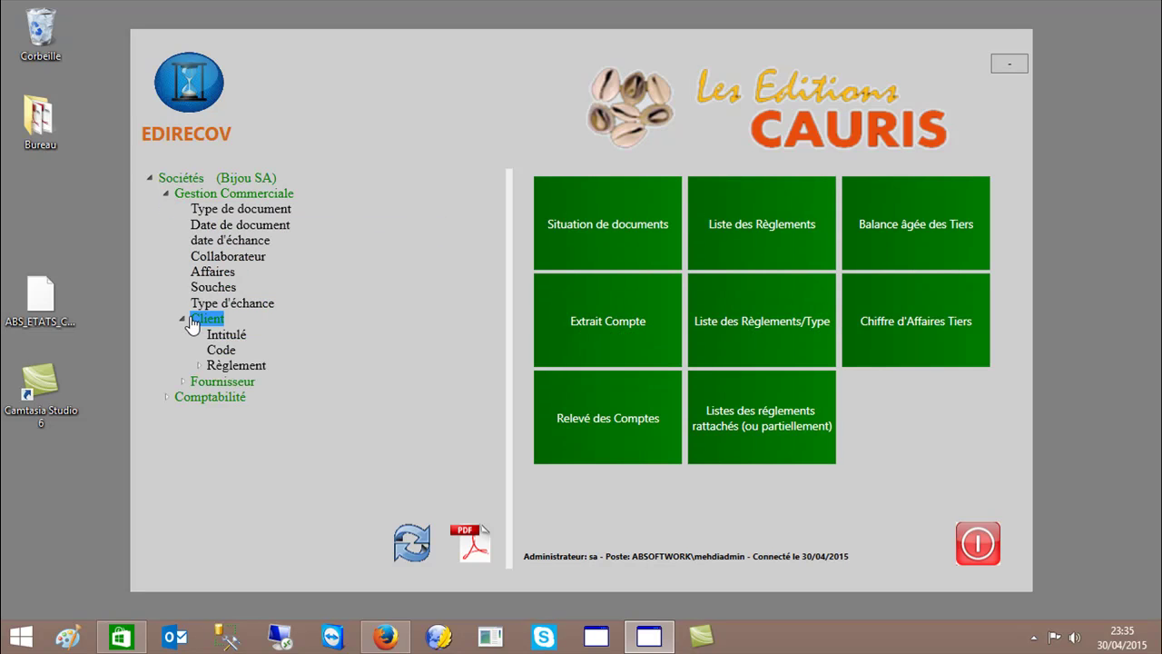
double_click(201, 380)
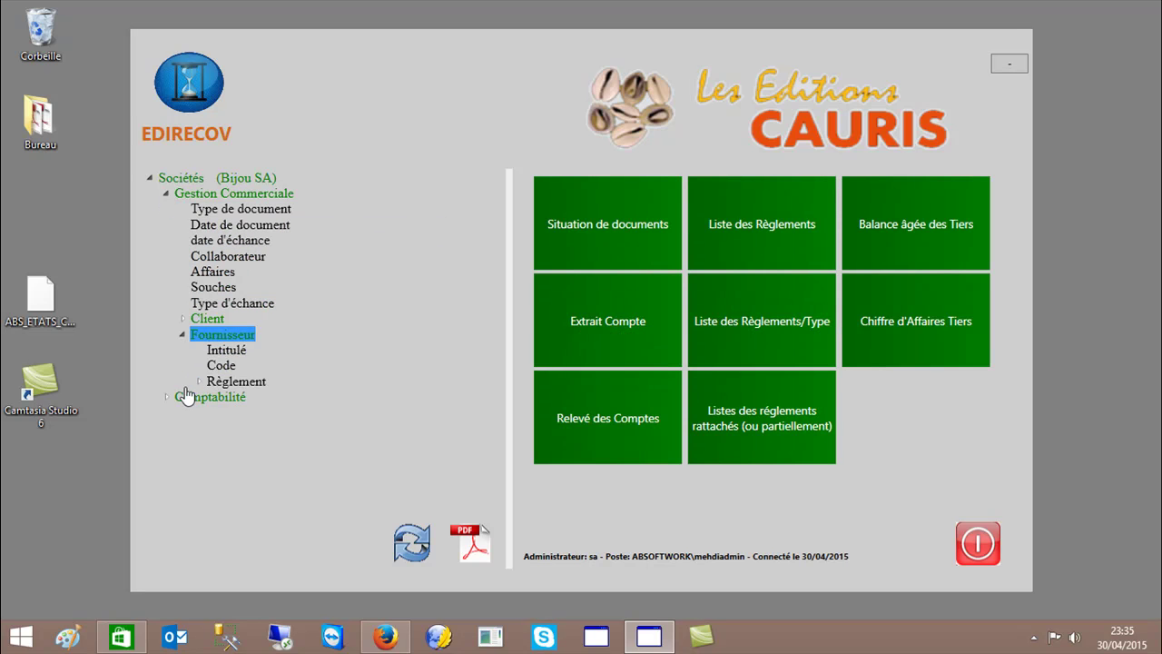
click(166, 396)
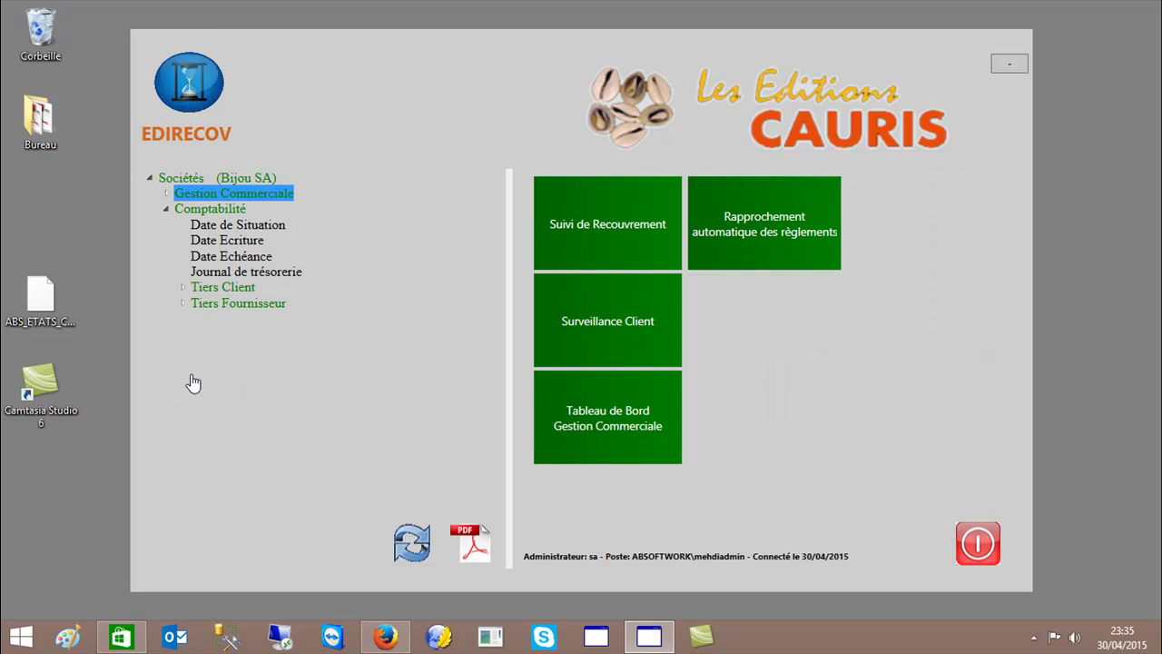
double_click(222, 289)
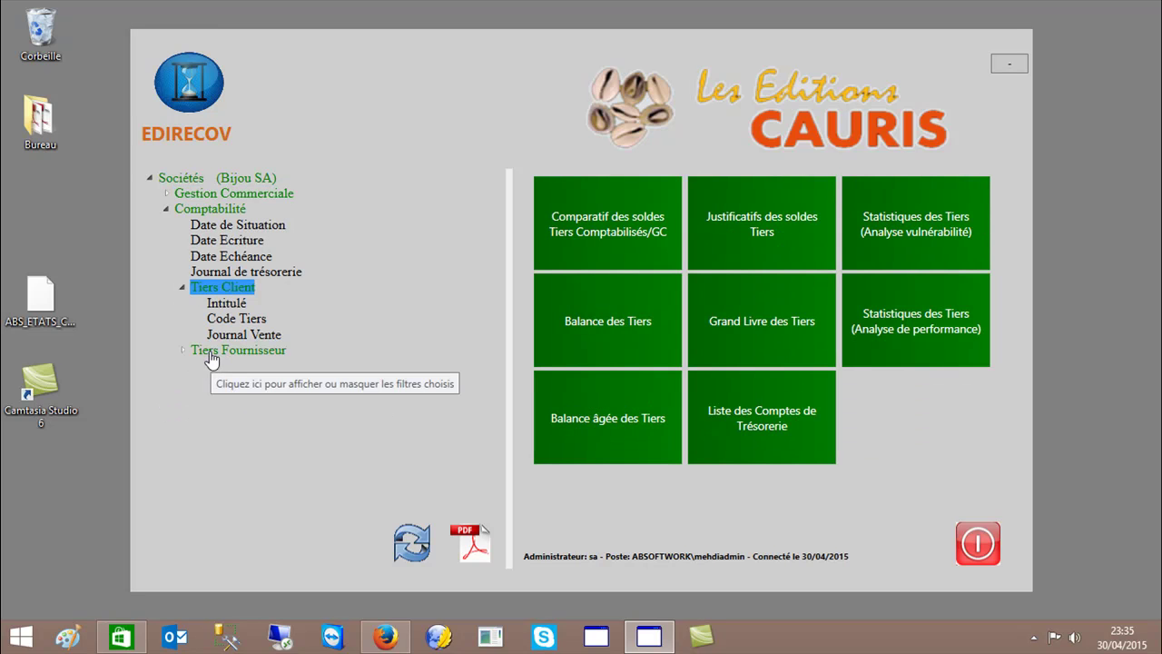
double_click(215, 355)
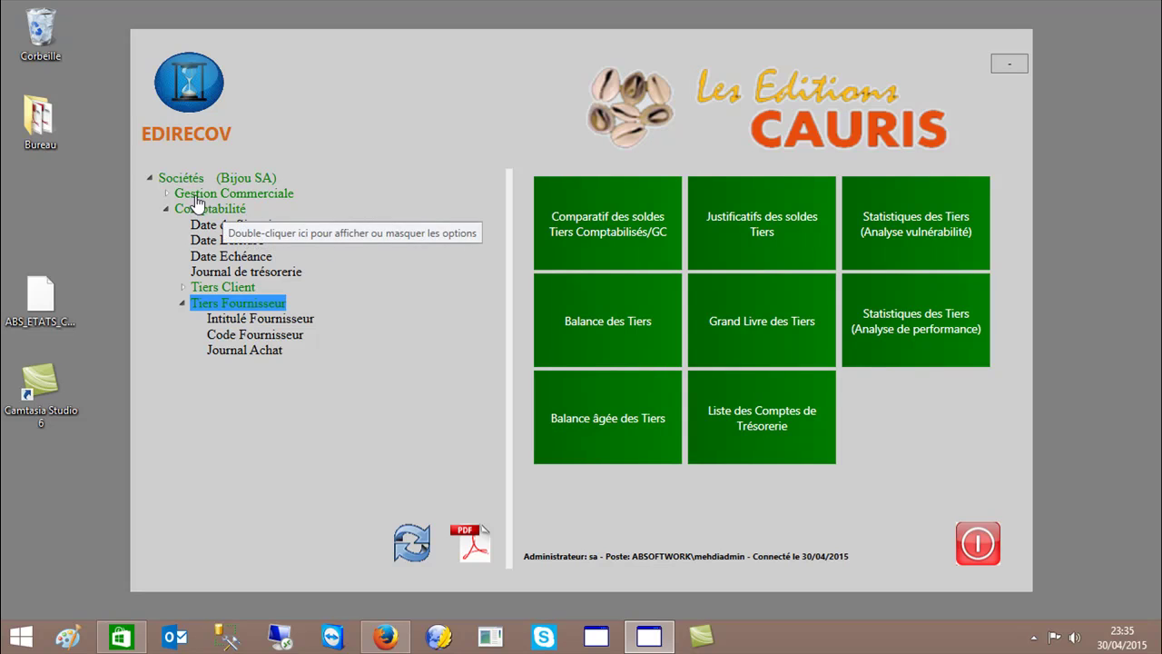
Step: Open the Situation de documents report for Client under Gestion Commerciale
double_click(195, 198)
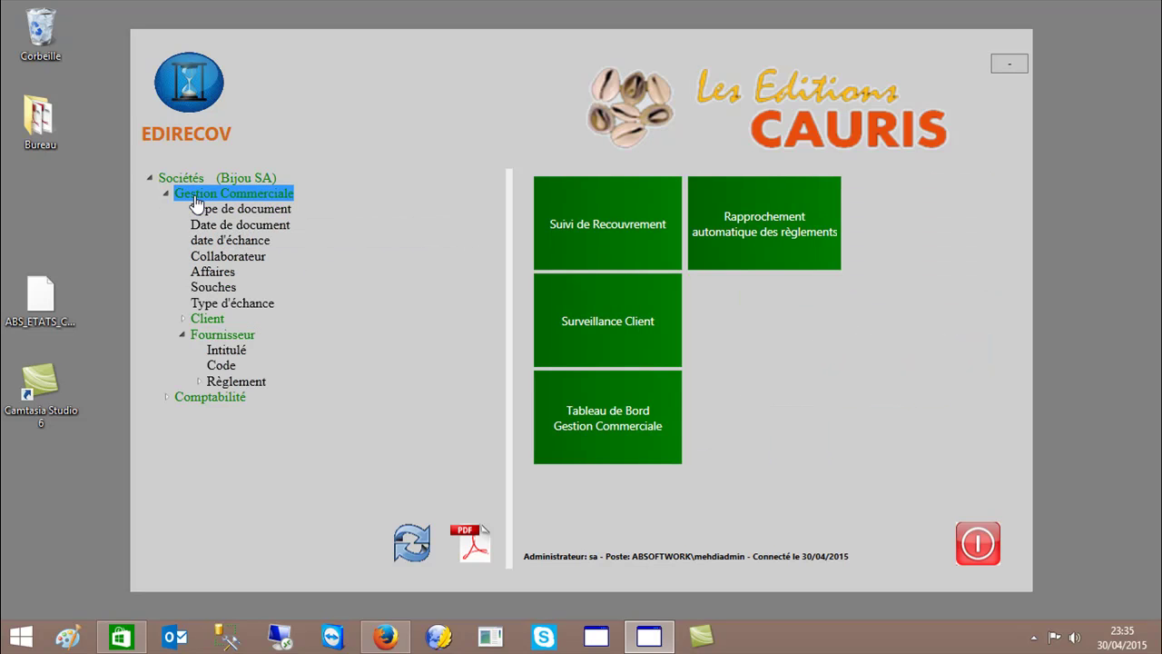
double_click(209, 320)
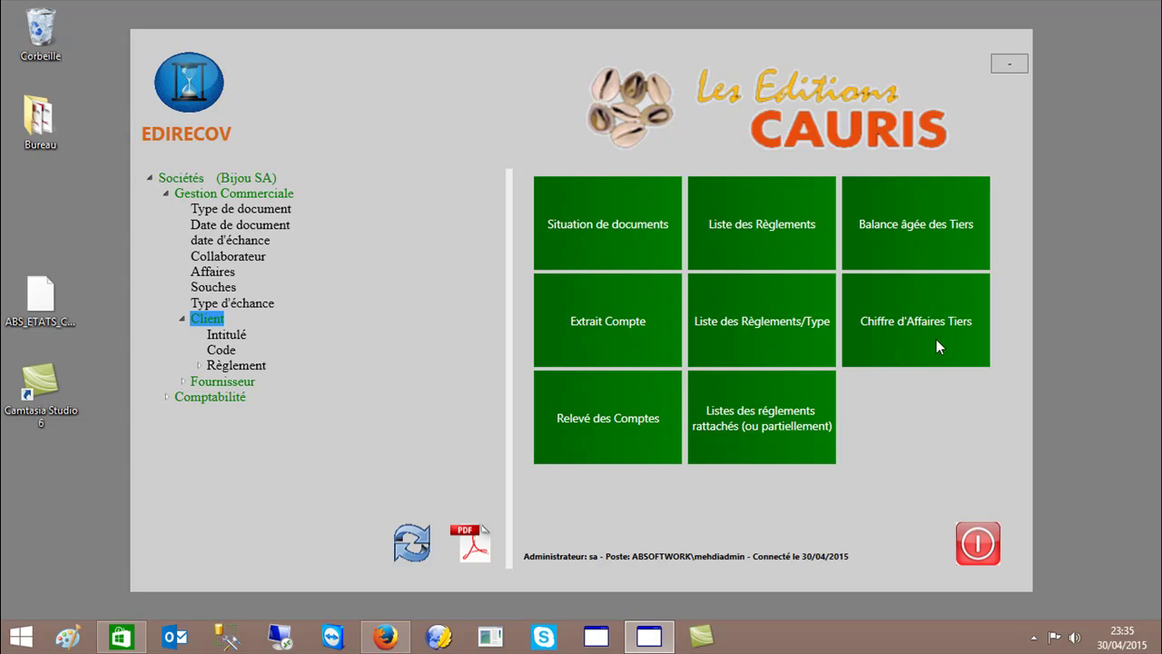
click(605, 241)
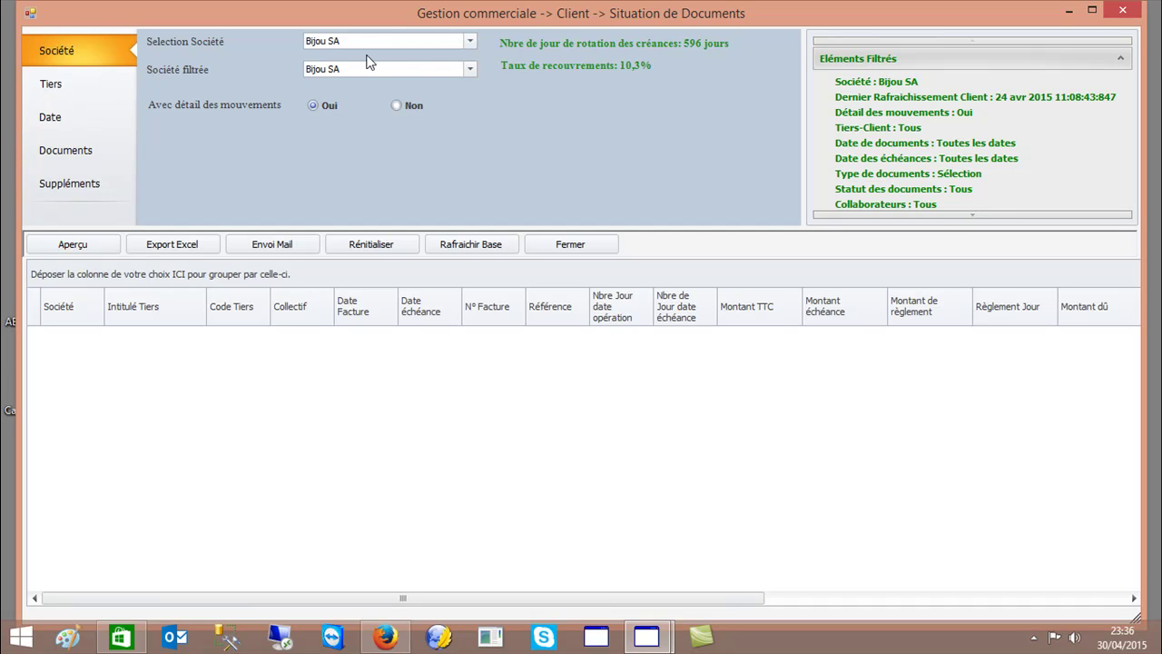
Step: Review the Tiers, Date, Documents and Suppléments filter pages and confirm Bijou SA as the selected company
click(106, 94)
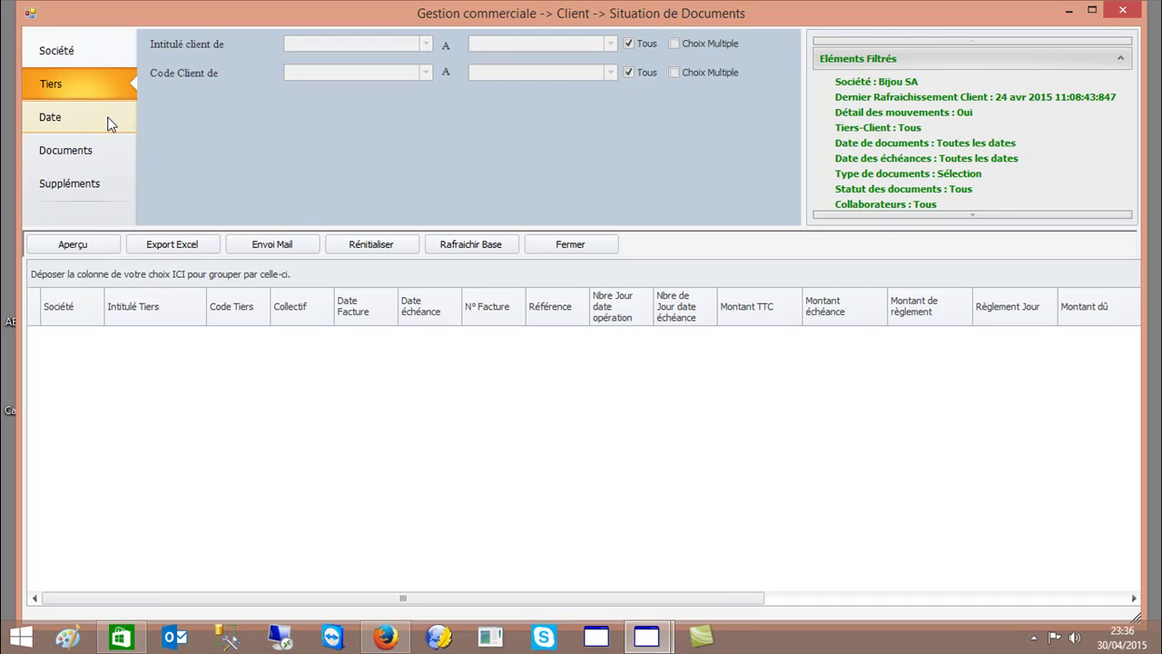
click(109, 122)
click(96, 152)
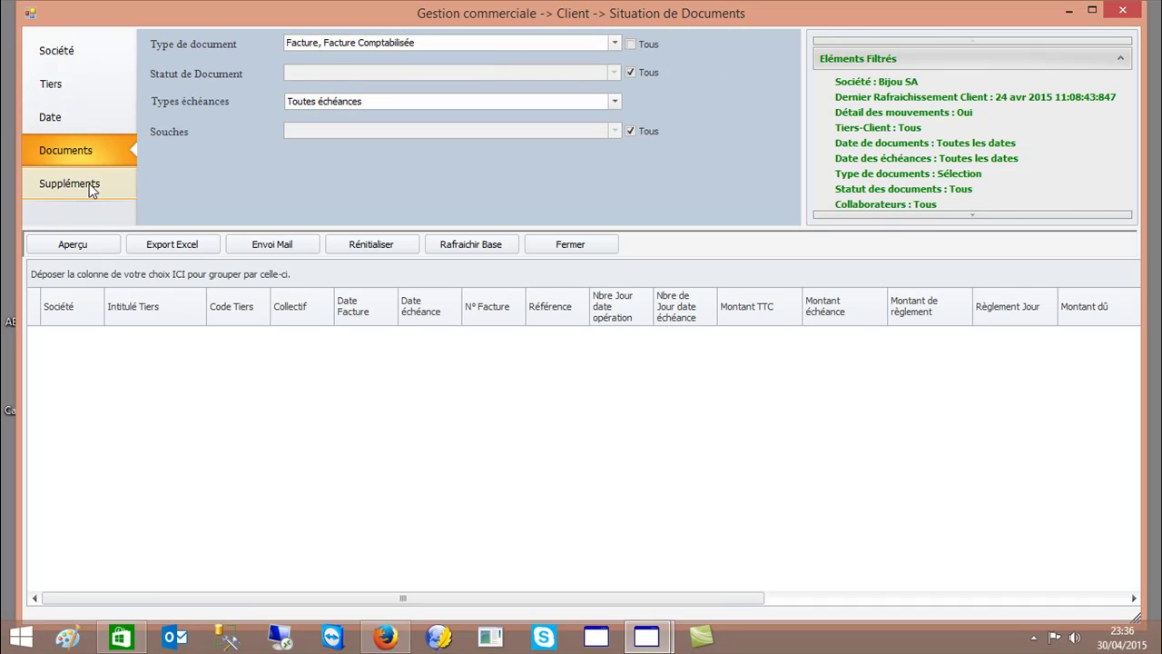
click(87, 189)
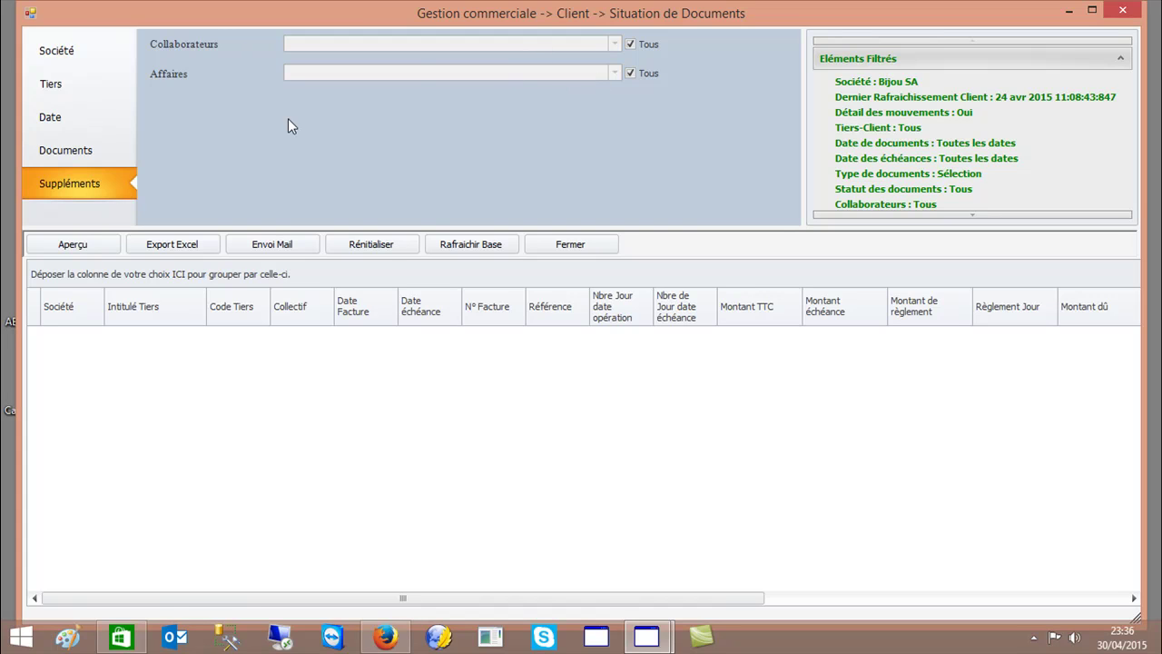
click(79, 57)
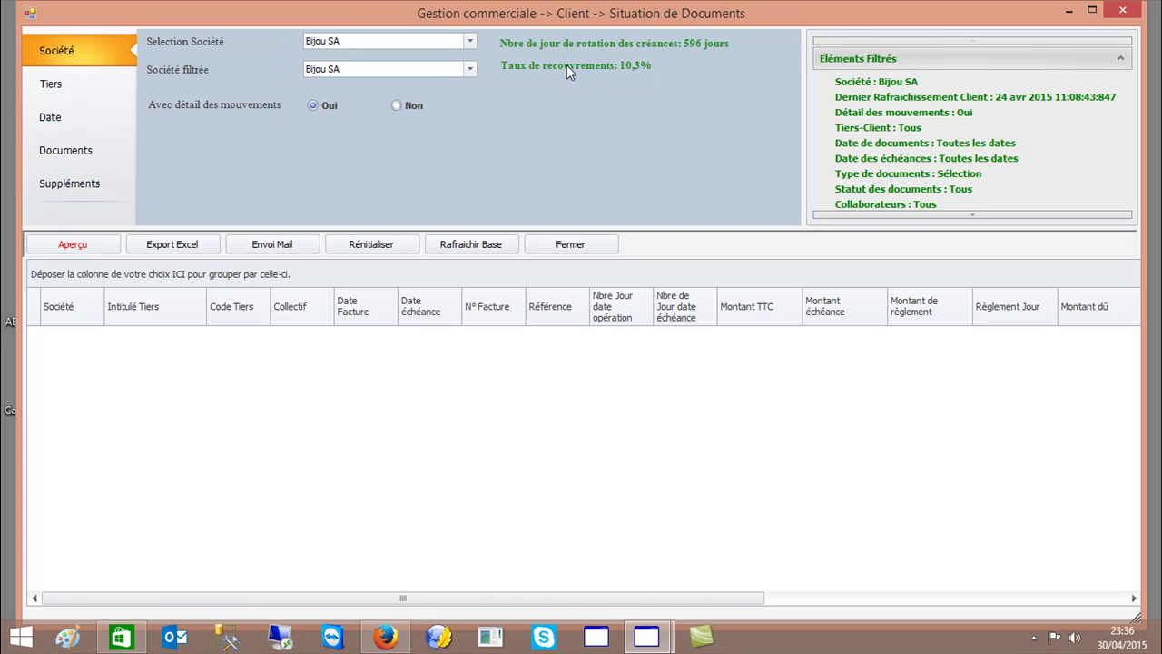
click(469, 42)
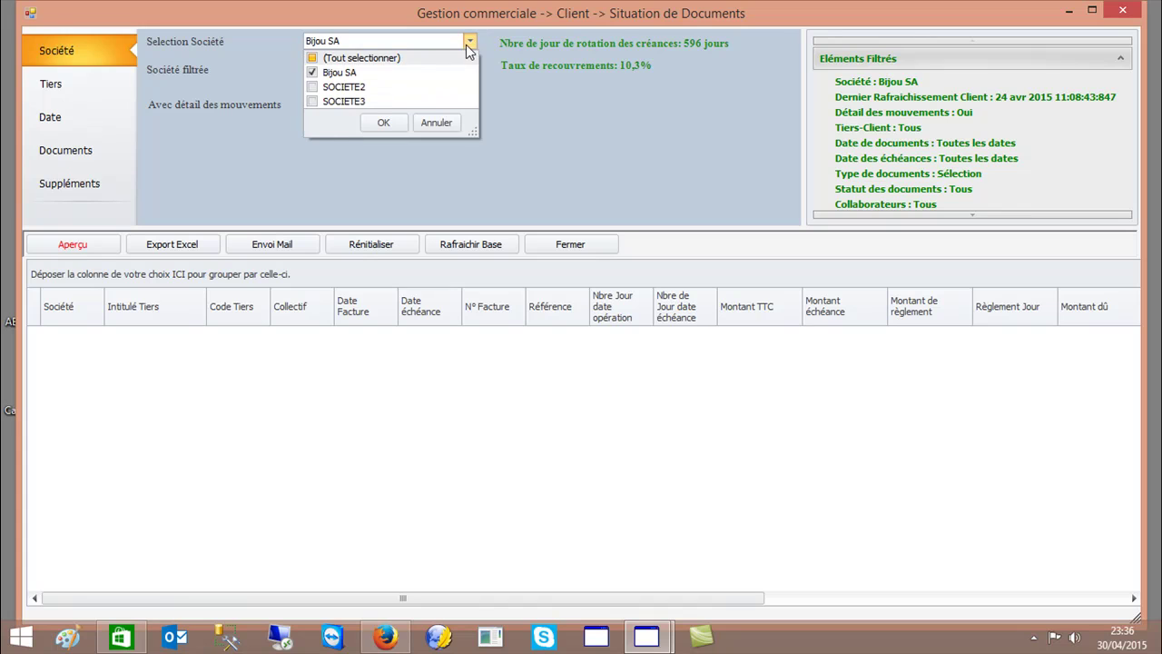
click(383, 120)
Step: Try the range and multiple-choice options of the client name filter, and restore the filter to all clients
click(47, 83)
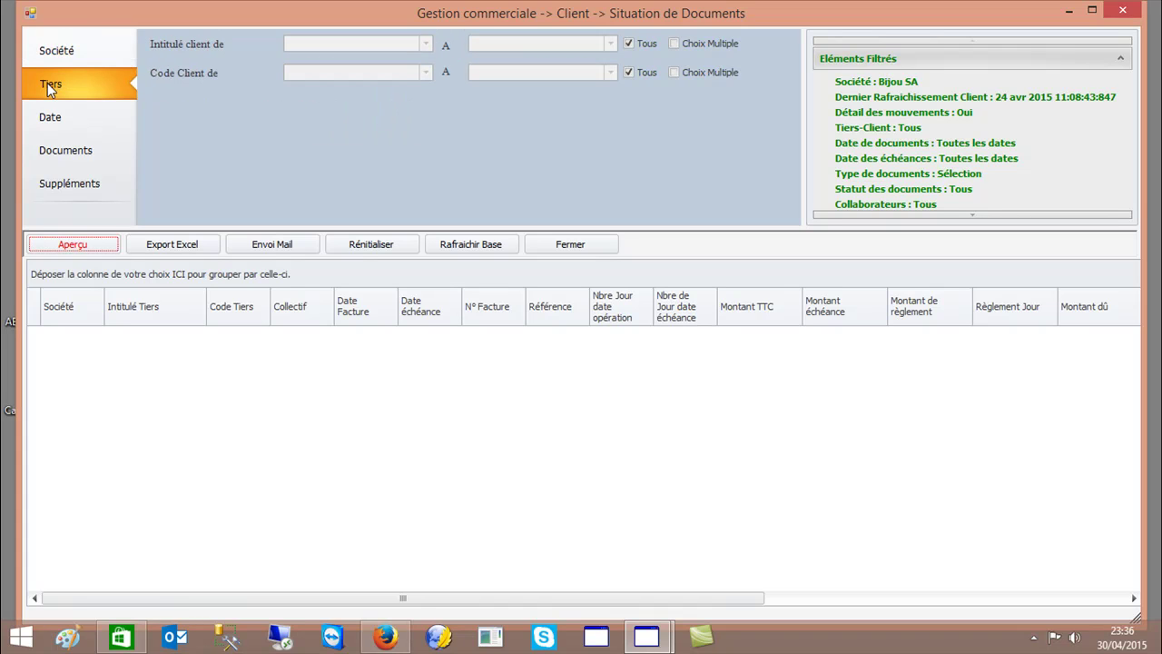
click(630, 42)
click(611, 43)
click(613, 42)
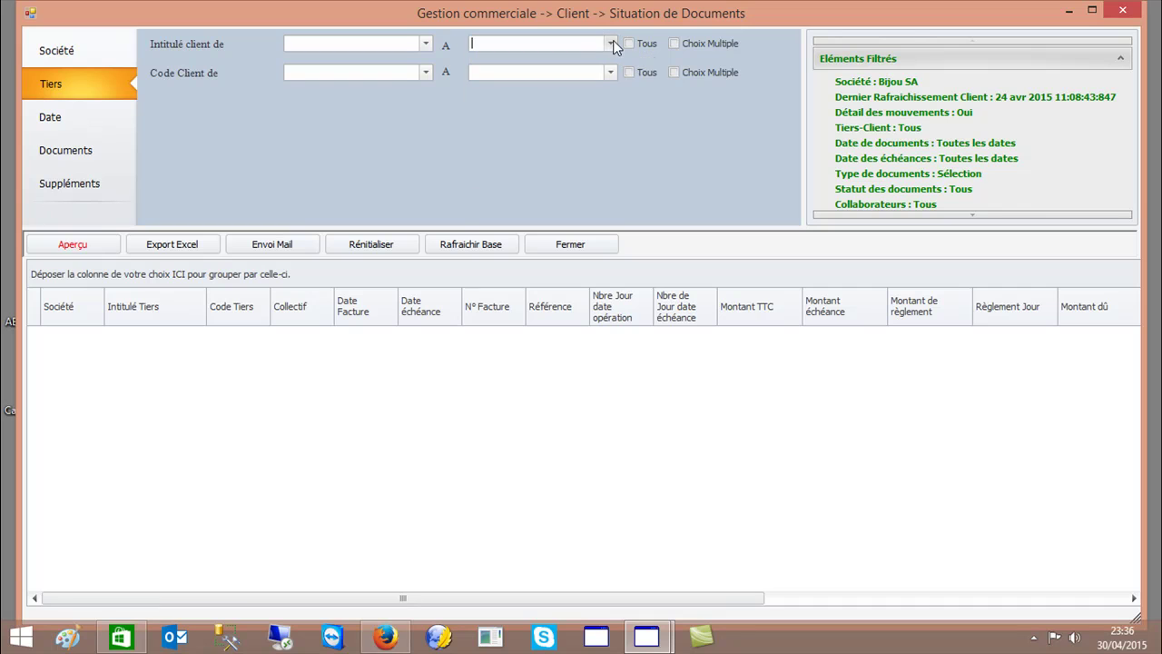
click(673, 43)
click(611, 43)
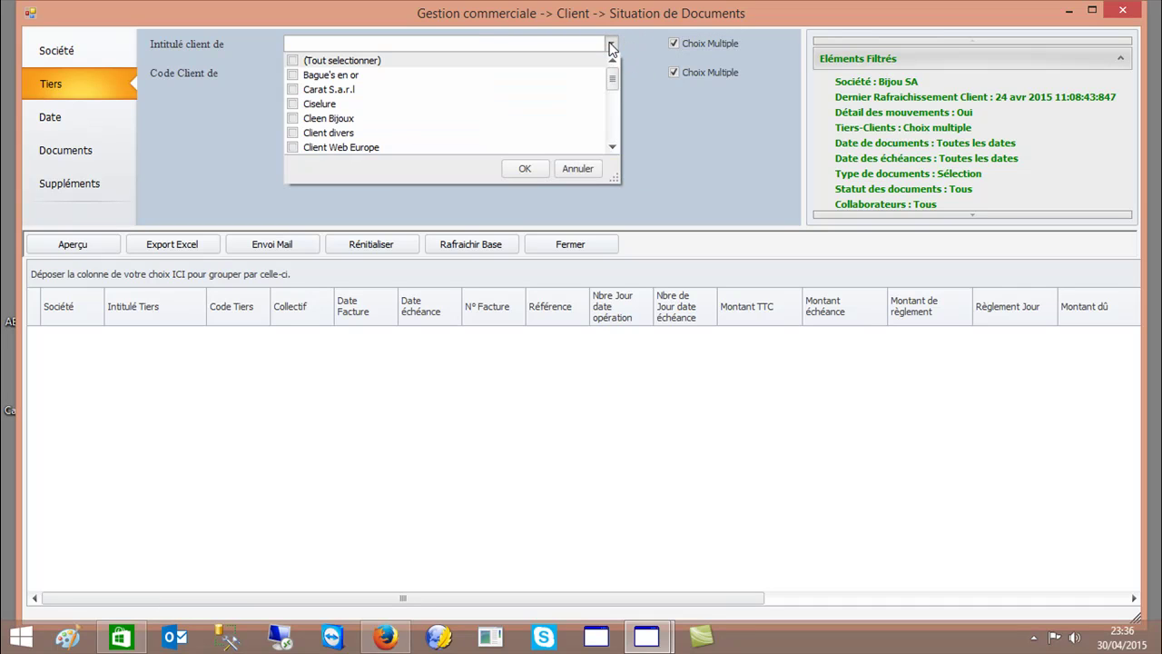
click(611, 44)
click(673, 43)
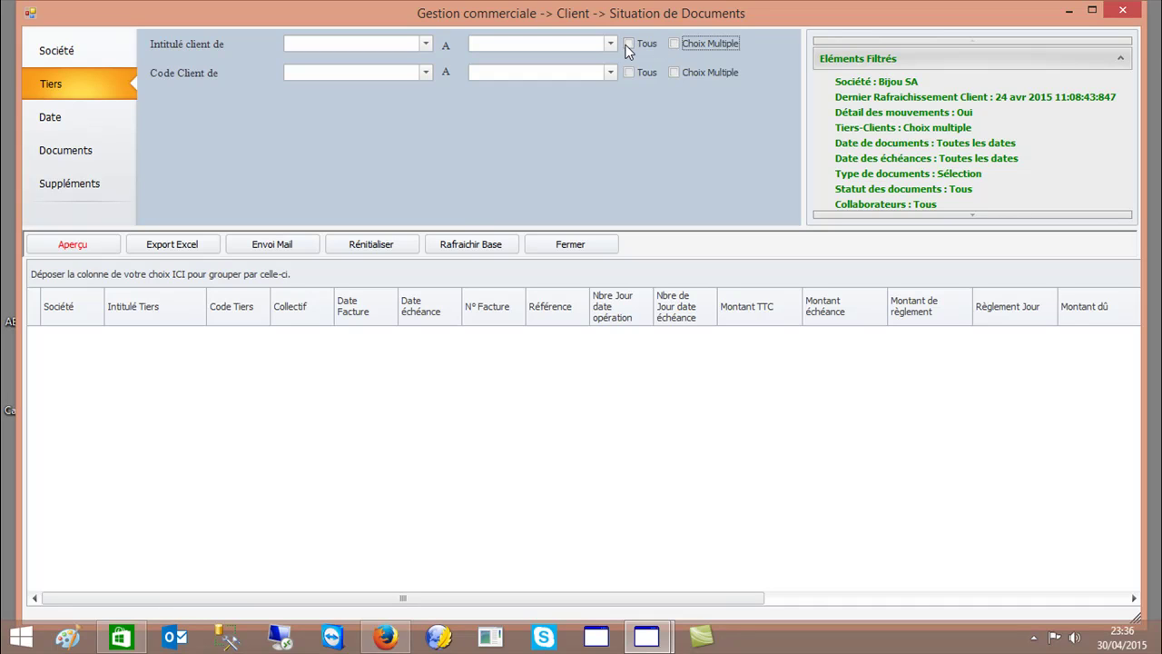
click(627, 44)
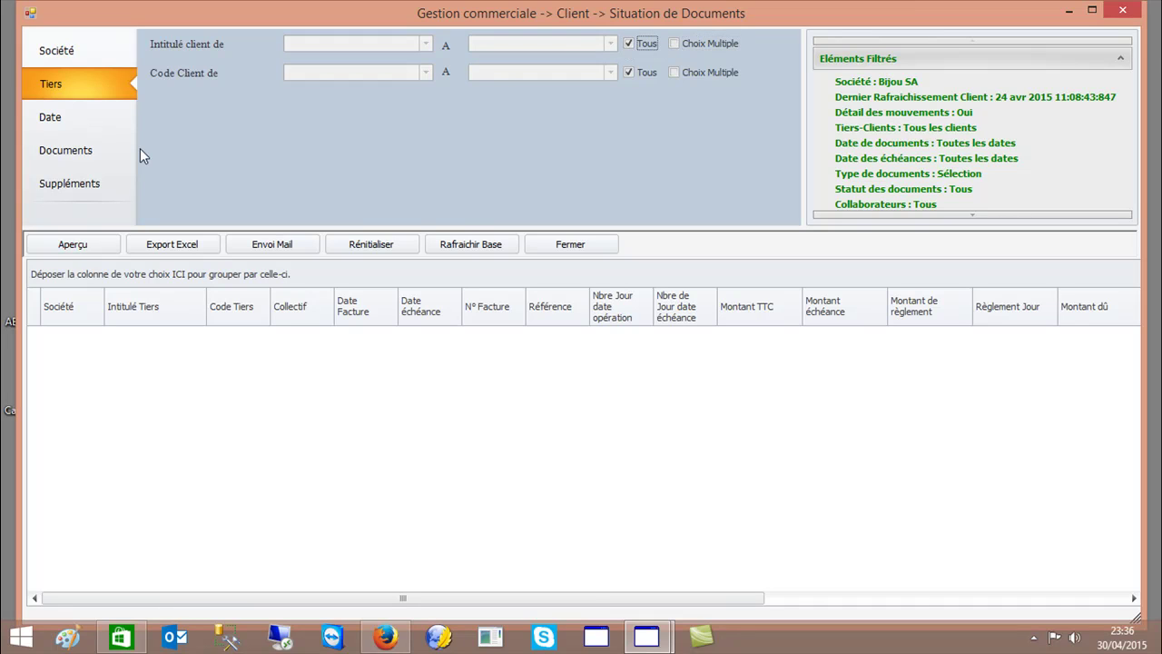
Step: Check the date filters and confirm Facture and Facture Comptabilisée as the document types
click(72, 132)
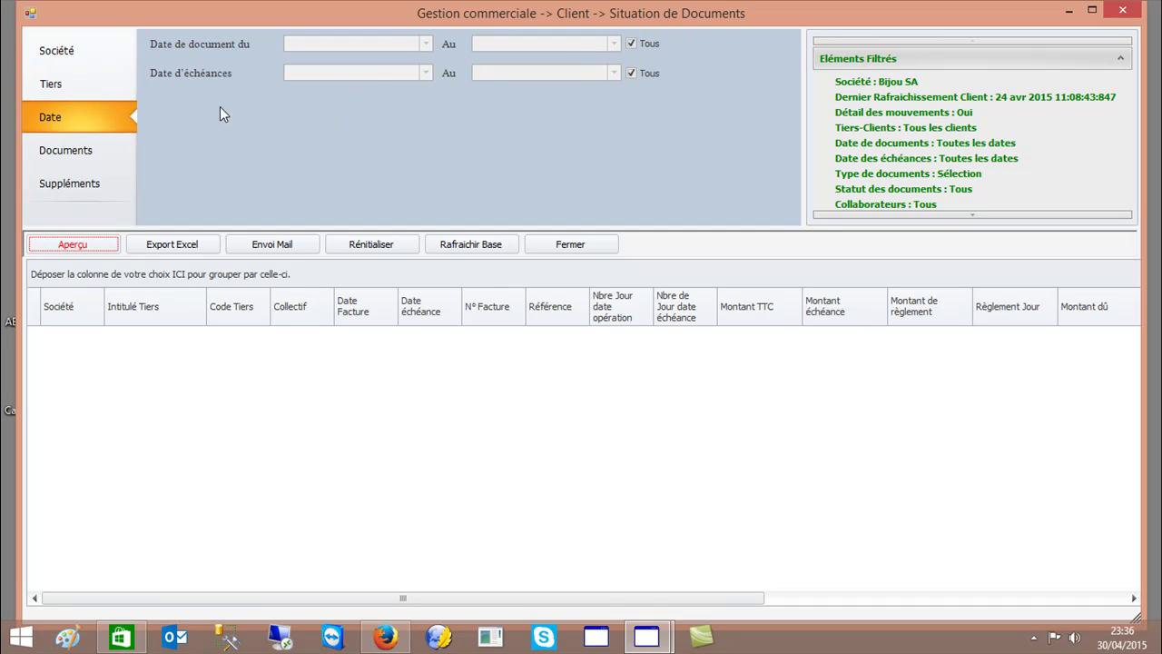
click(80, 149)
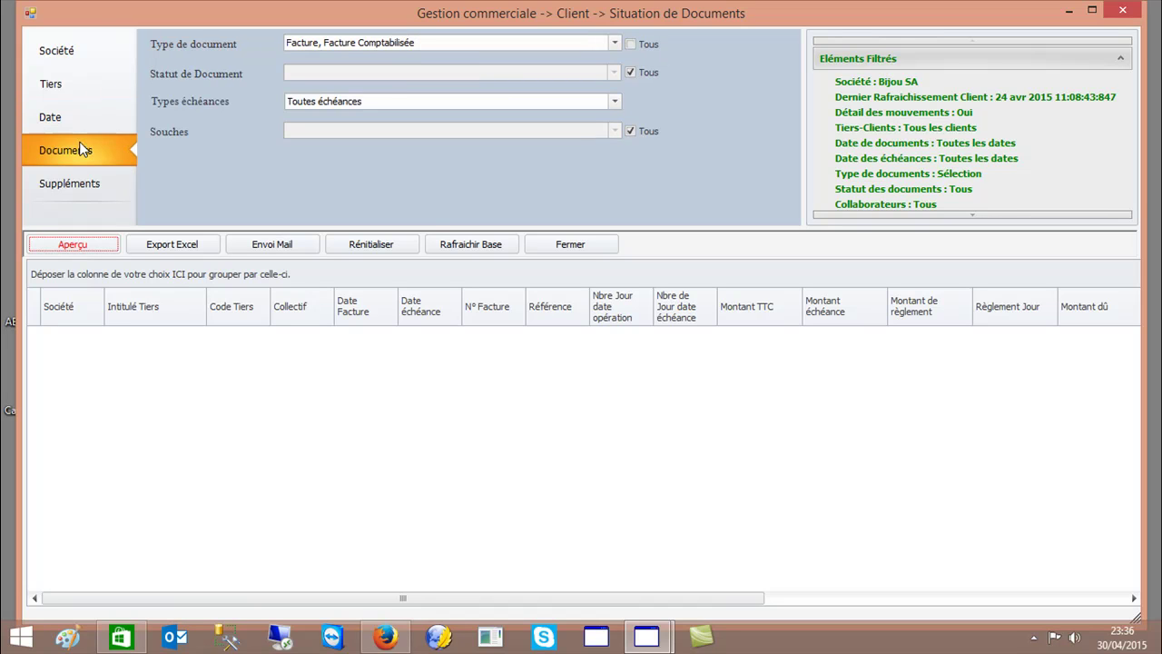
click(614, 44)
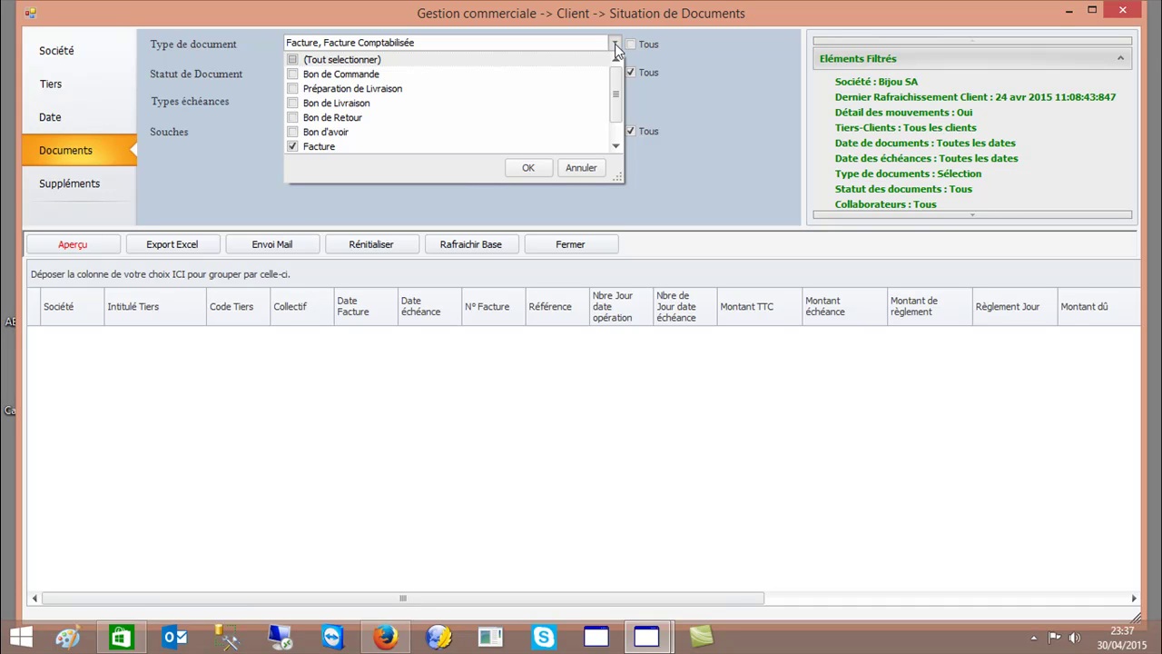
drag(616, 91, 620, 117)
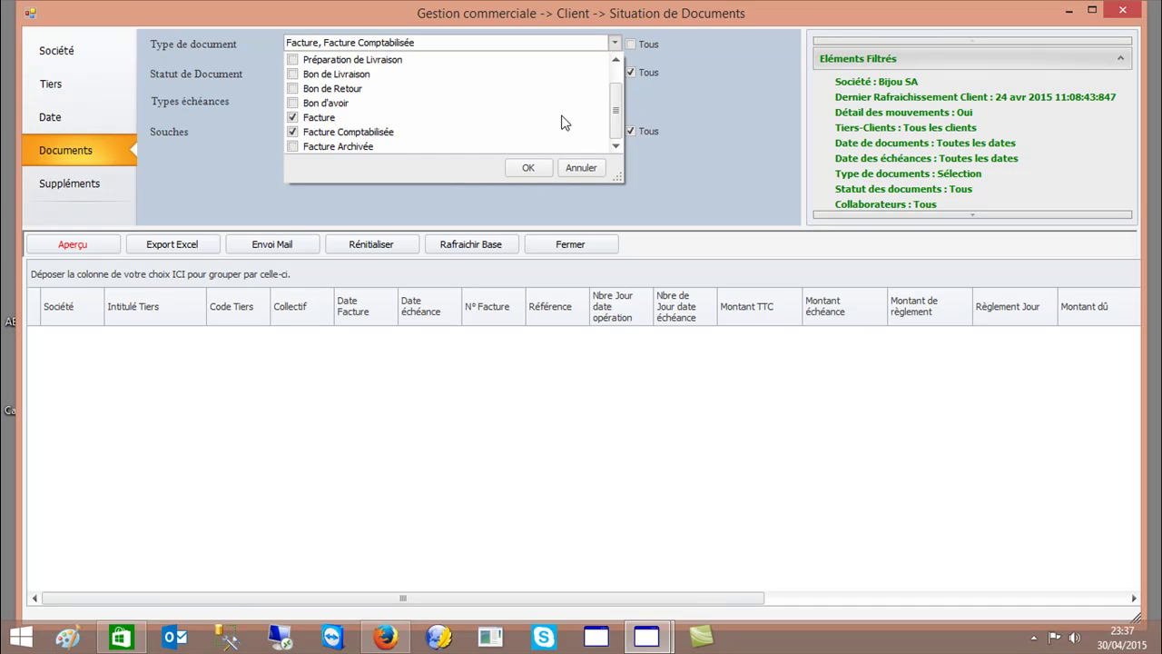
click(519, 168)
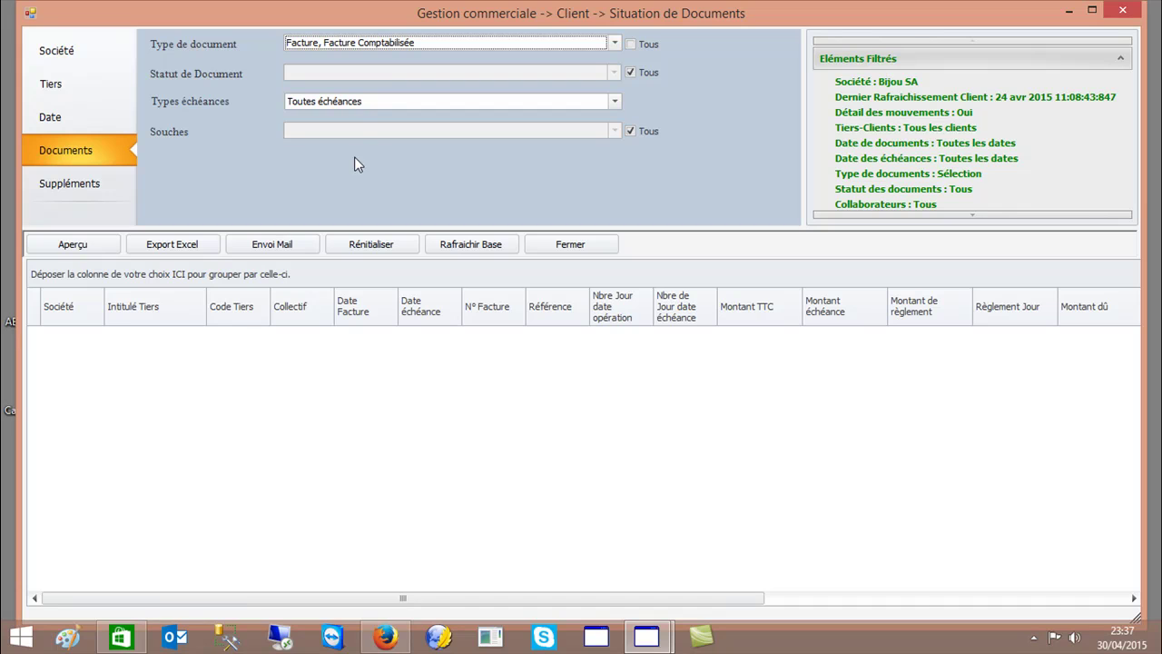
Step: Set the due-date type filter (Types échéances) to Toutes échéances
click(385, 103)
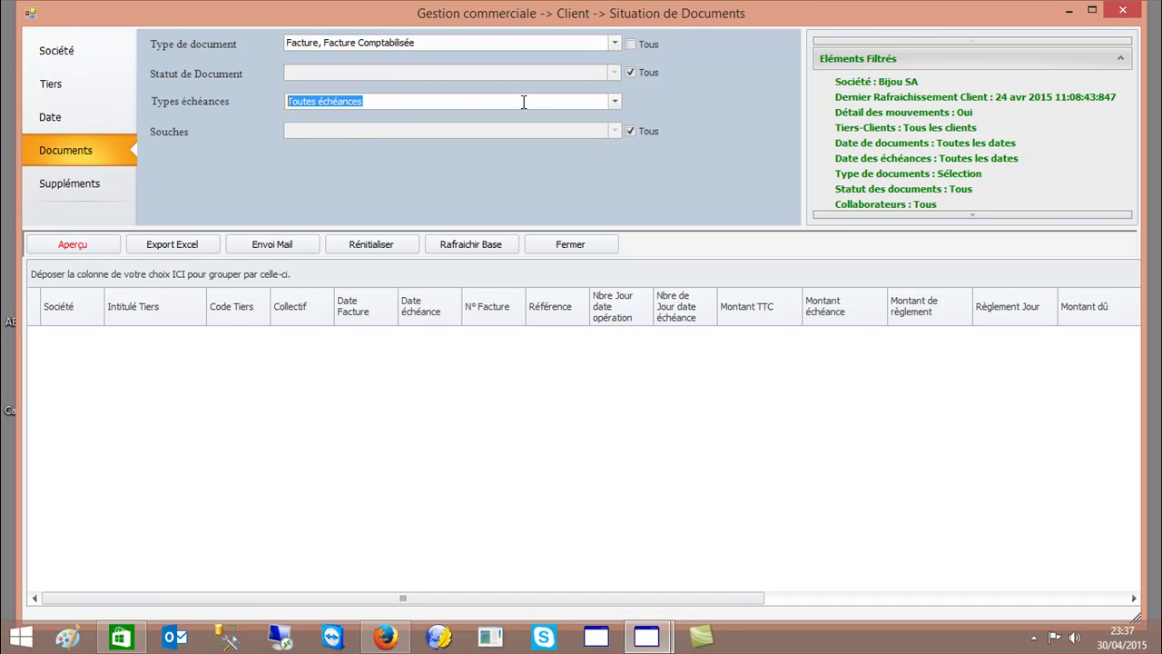
click(615, 103)
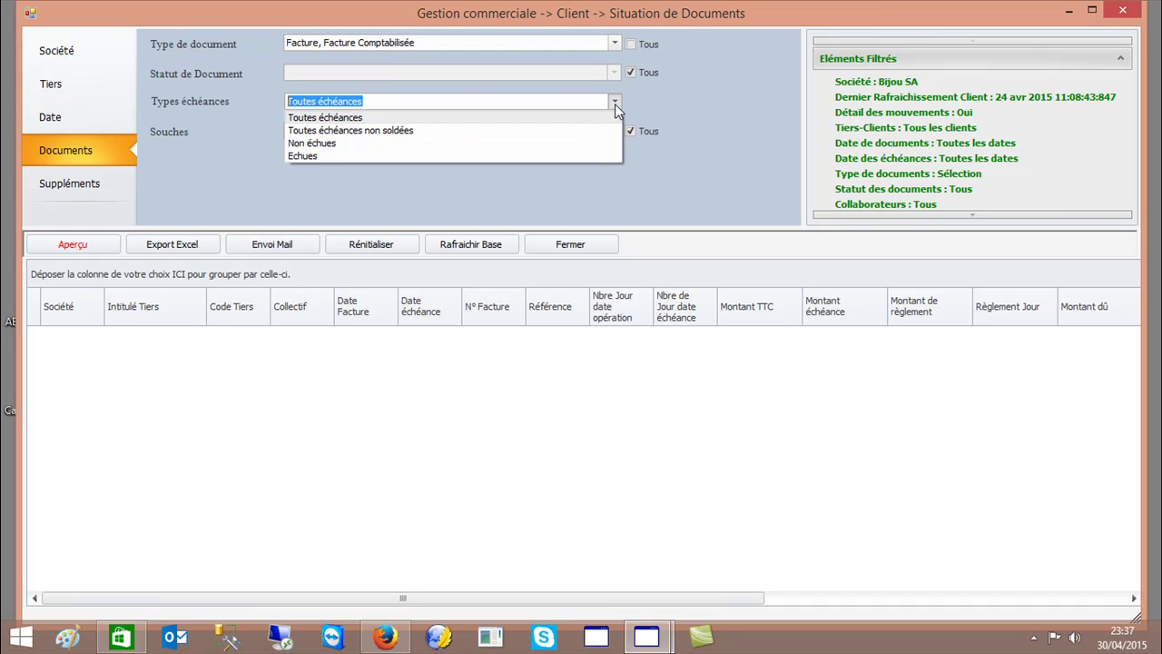
click(540, 119)
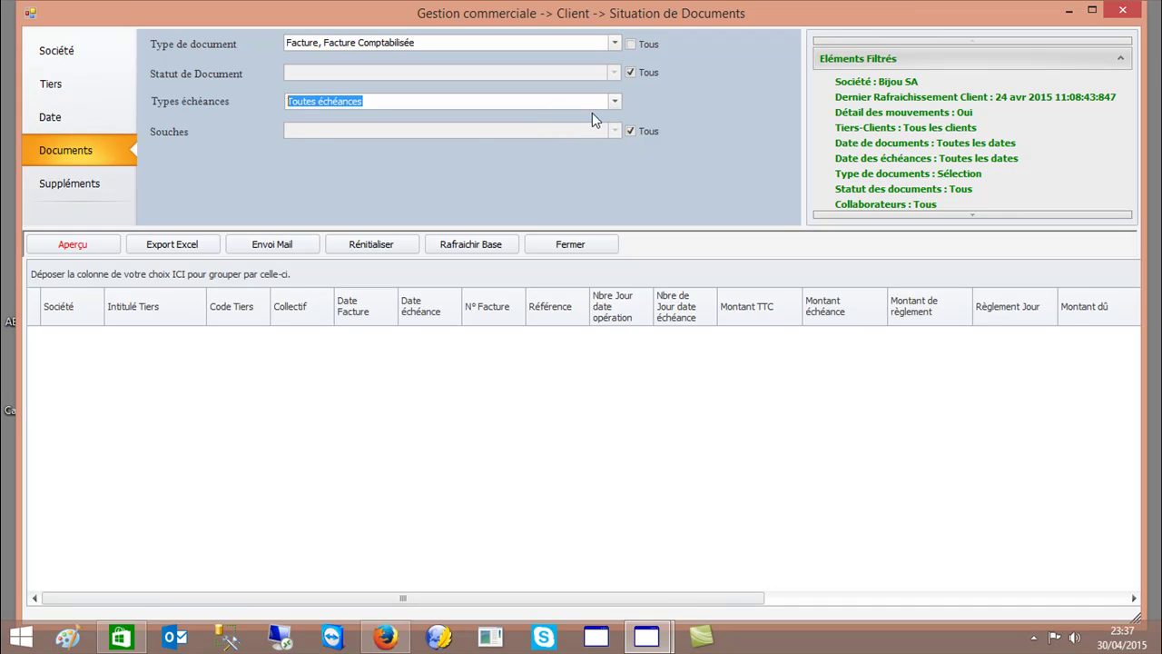
Step: Check the supplementary filters, generate the report preview and select the first row's Nbre Jour date opération value
click(133, 182)
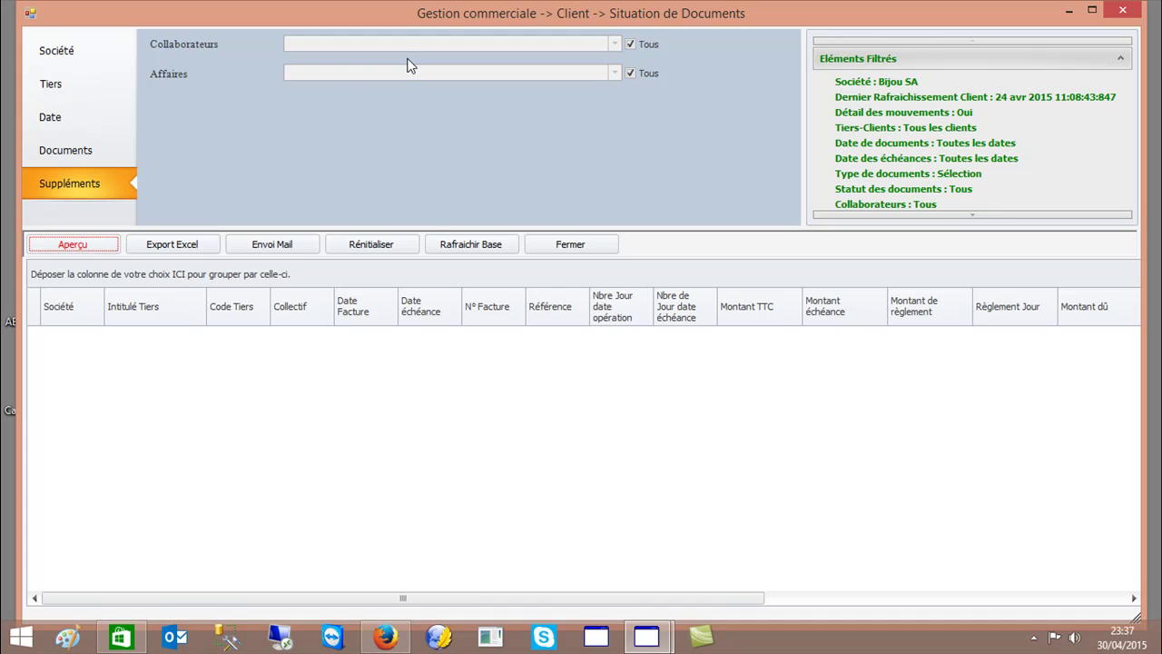
click(79, 245)
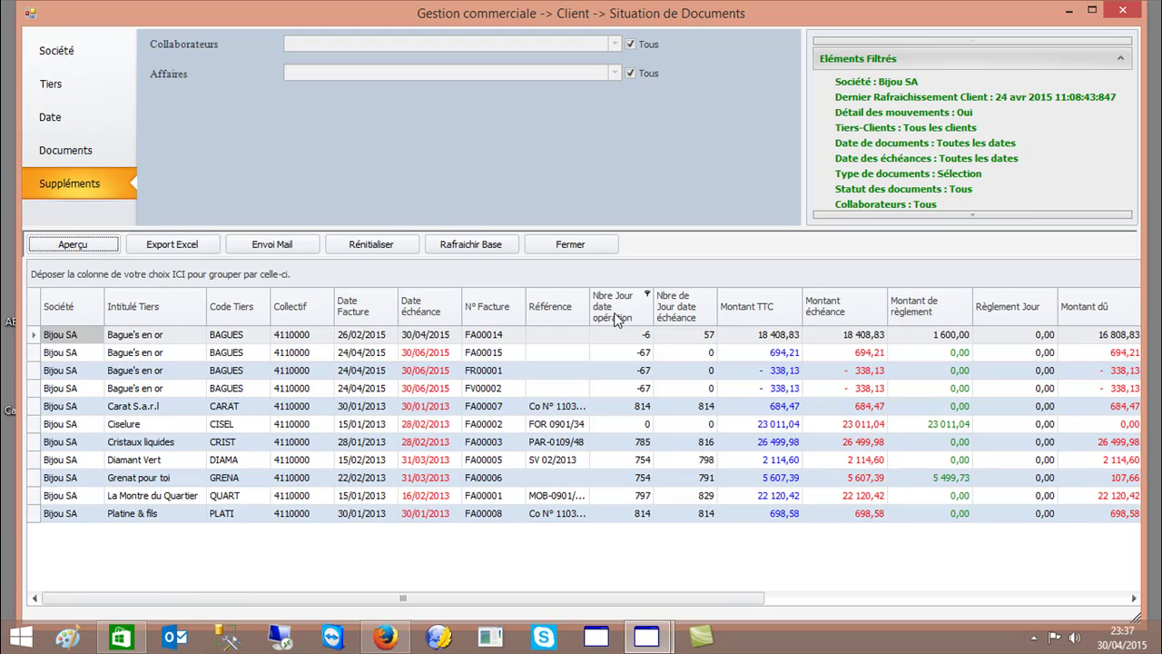
click(621, 338)
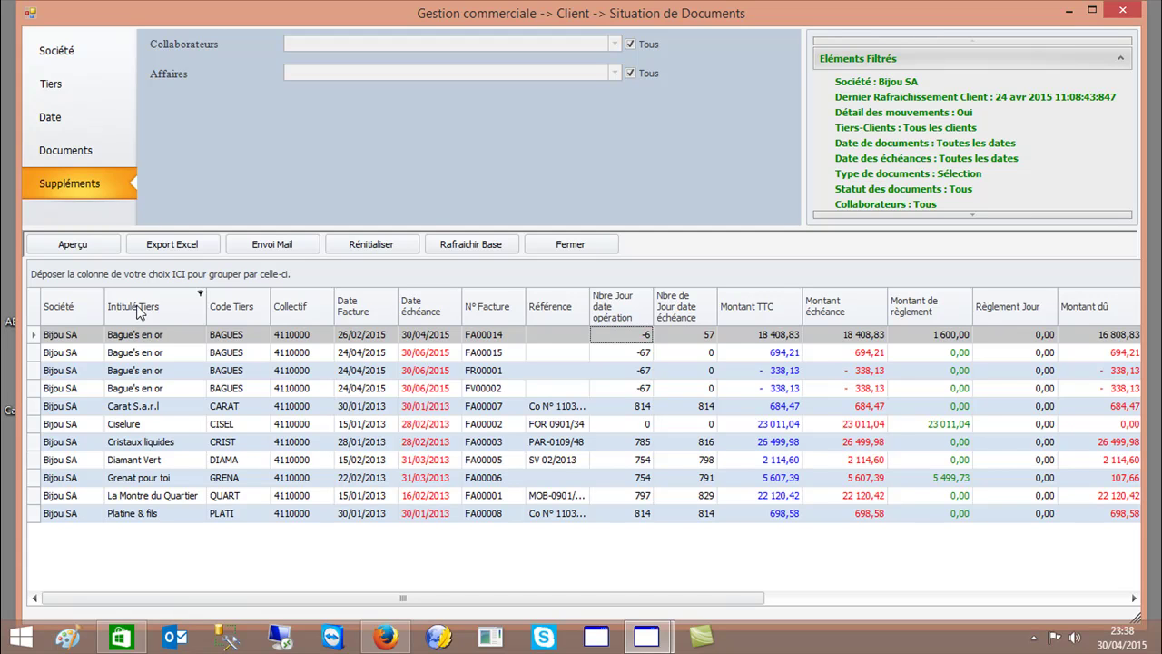
Step: Group the report by Intitulé Tiers, and expand and collapse the Bague's en or group to inspect its documents
drag(136, 313, 140, 271)
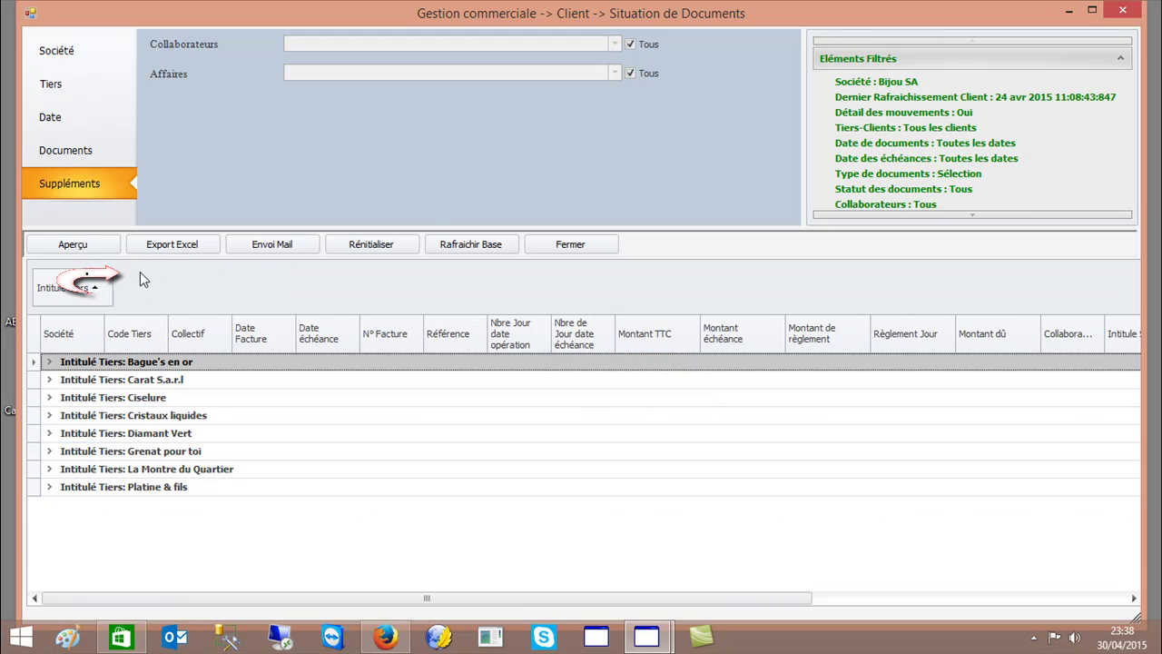
click(49, 363)
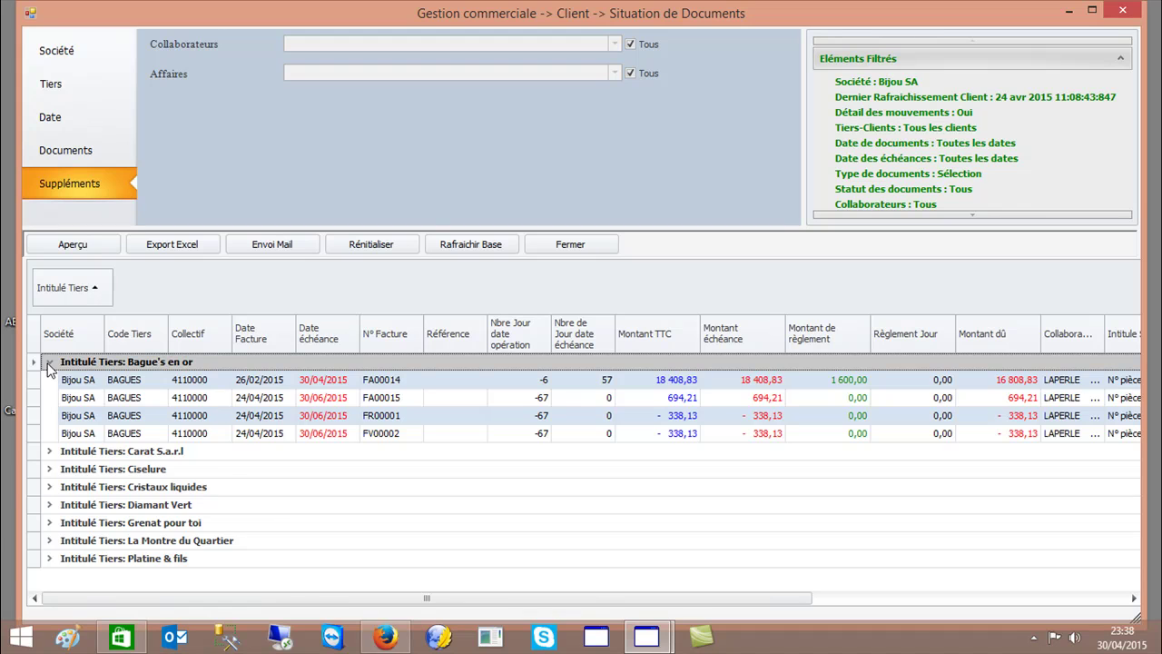
click(49, 362)
Step: Add Nbre Jour date opération as a second grouping level and expand Bague's en or down to its -67 subgroup
drag(509, 345, 216, 302)
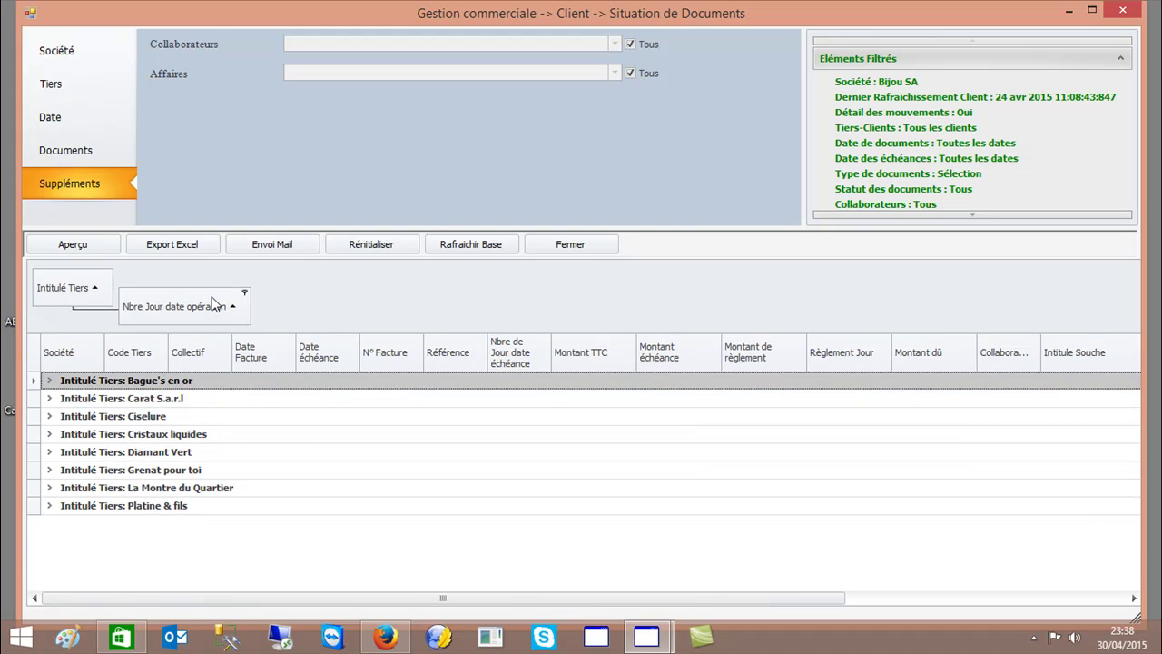
click(49, 381)
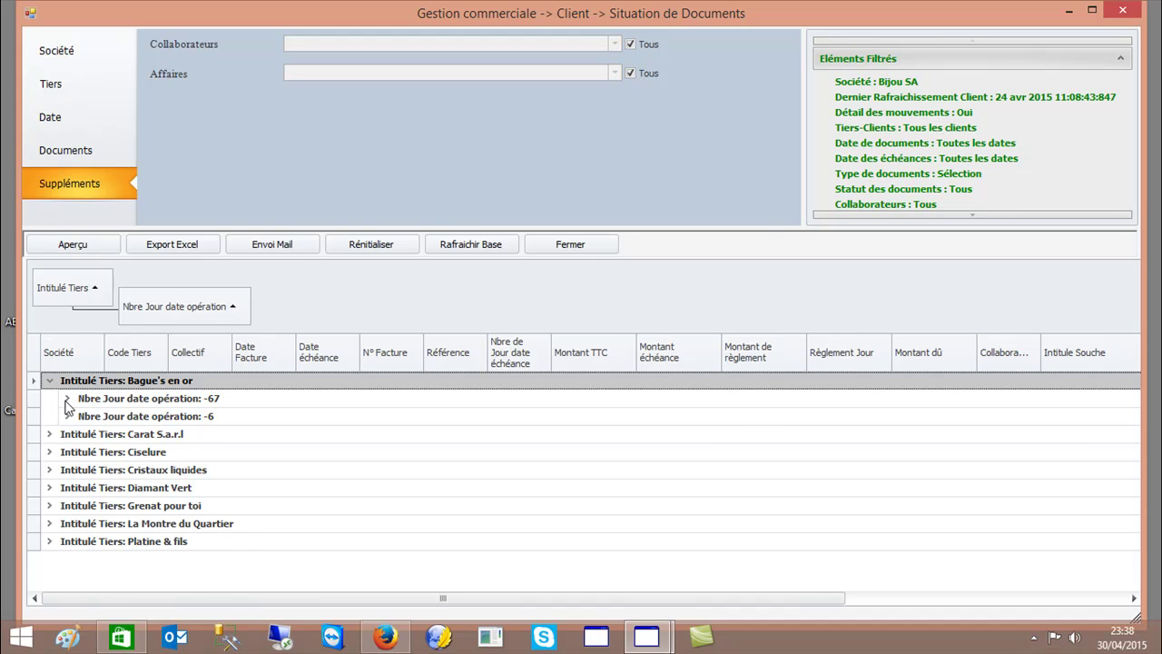
click(67, 399)
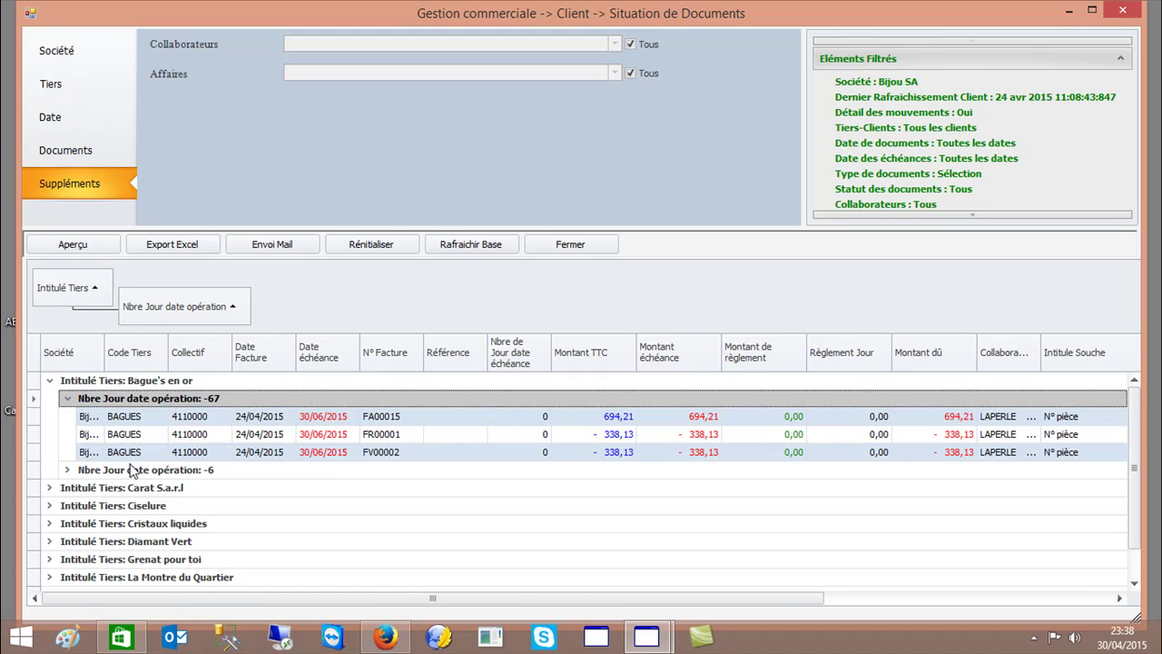
Step: Remove the Montant de règlement, Intitule Souche, N°Normalisé, Type de document and Statut document columns from the report
drag(774, 361, 776, 340)
drag(778, 255, 757, 192)
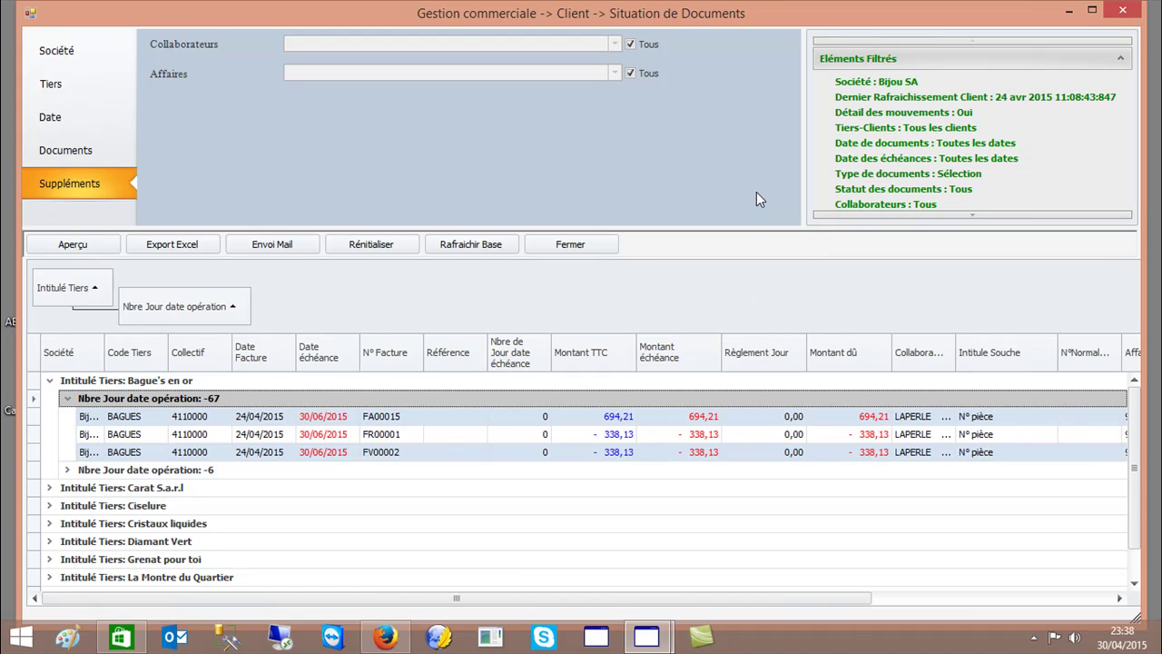
drag(1004, 369, 866, 188)
drag(987, 364, 943, 222)
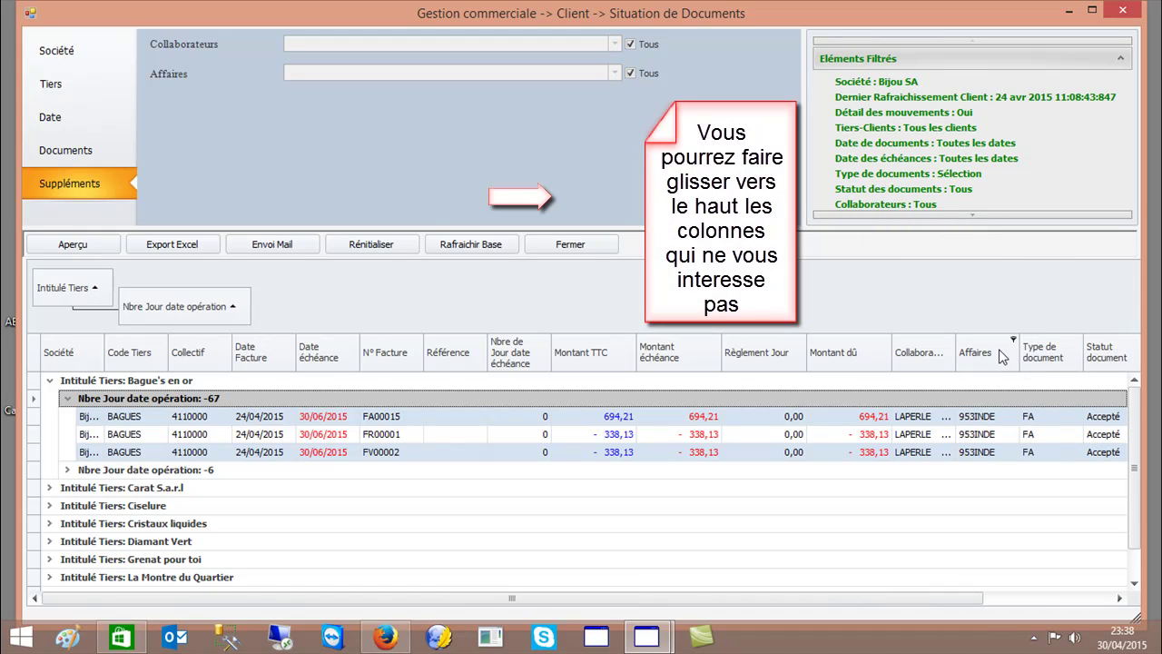
drag(1035, 365, 1012, 176)
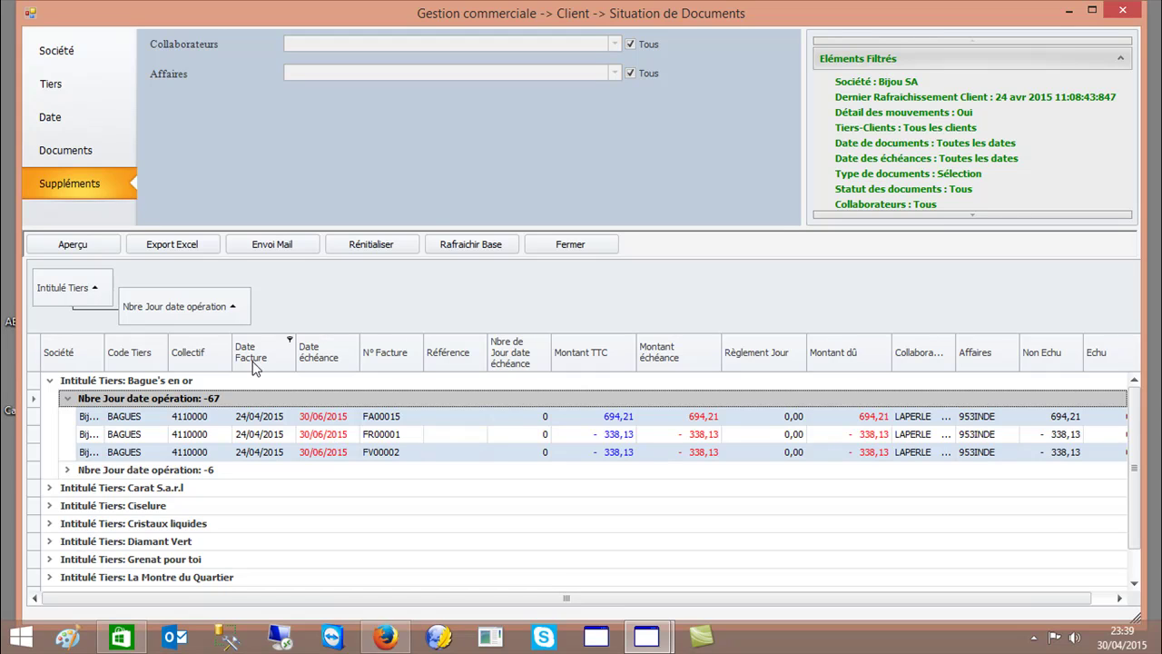
Step: Export the grouped report to an Excel file named test in the Bureau folder
click(183, 246)
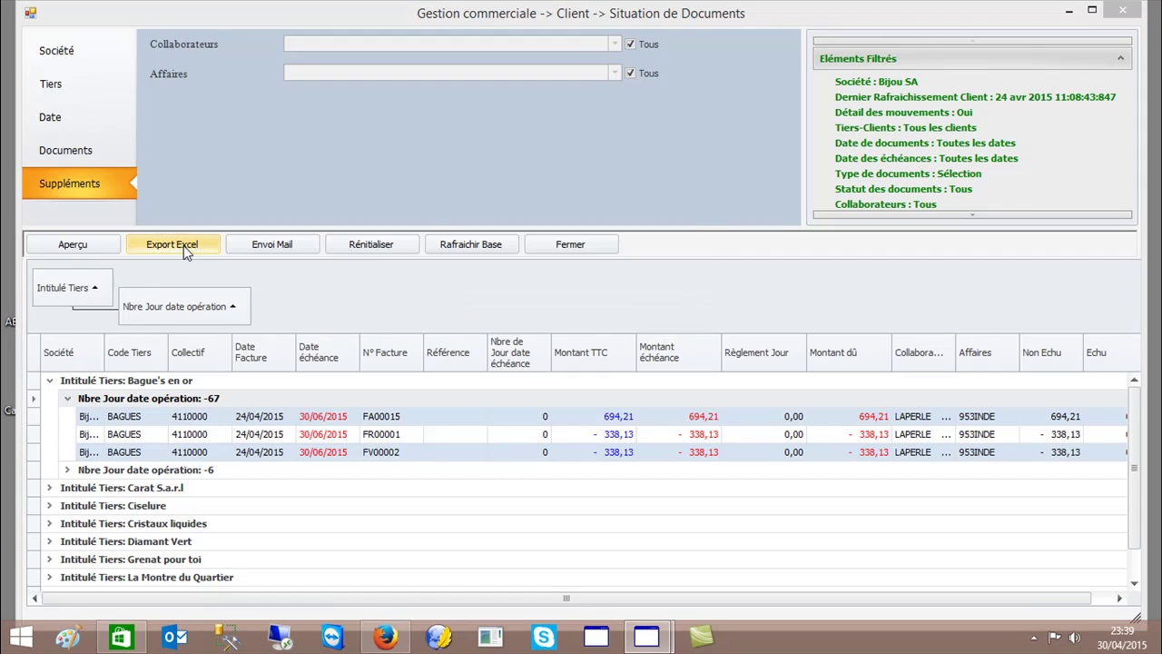
text(test)
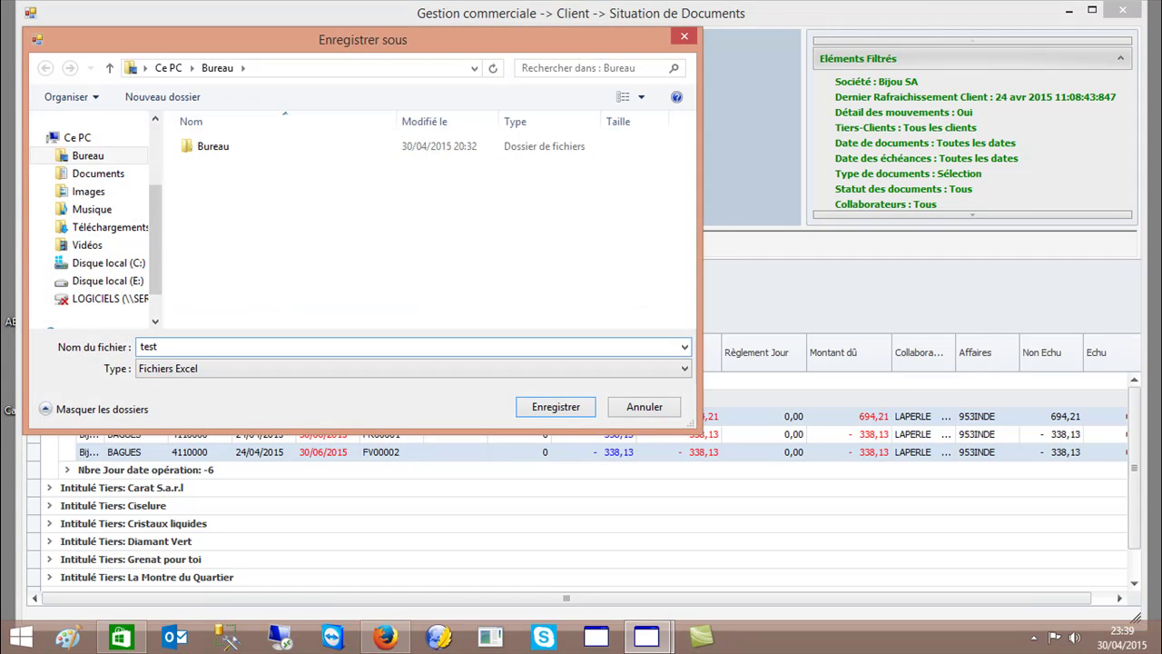
key(Return)
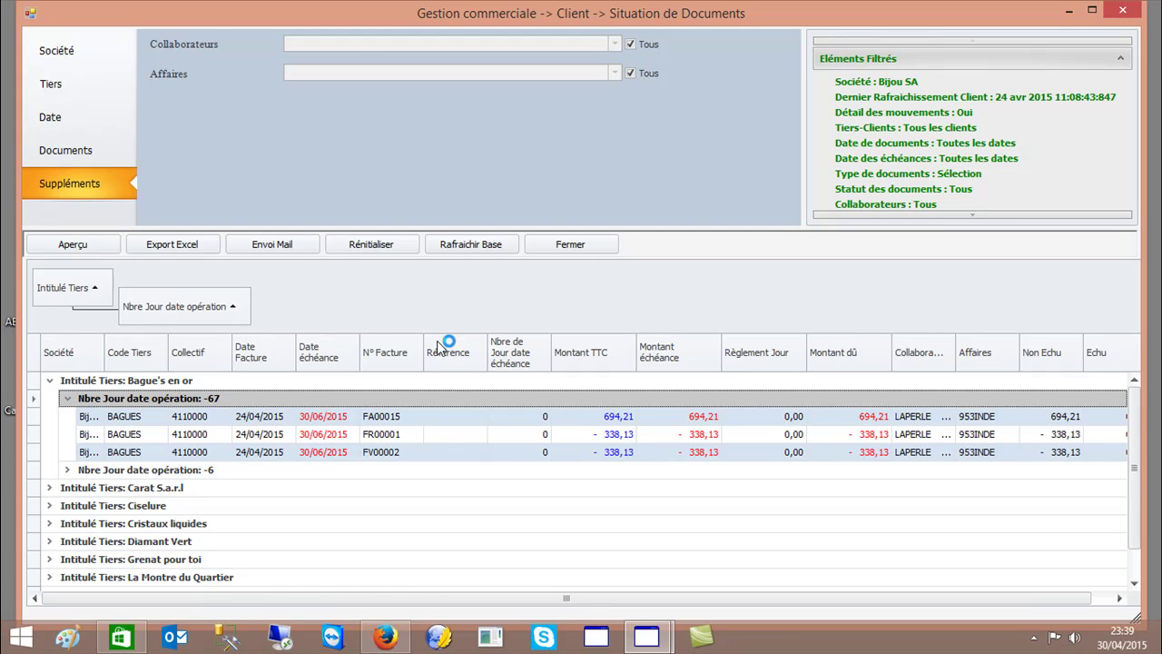
Step: Open the exported test workbook in Excel, maximize it and auto-fit the width of column C
click(564, 367)
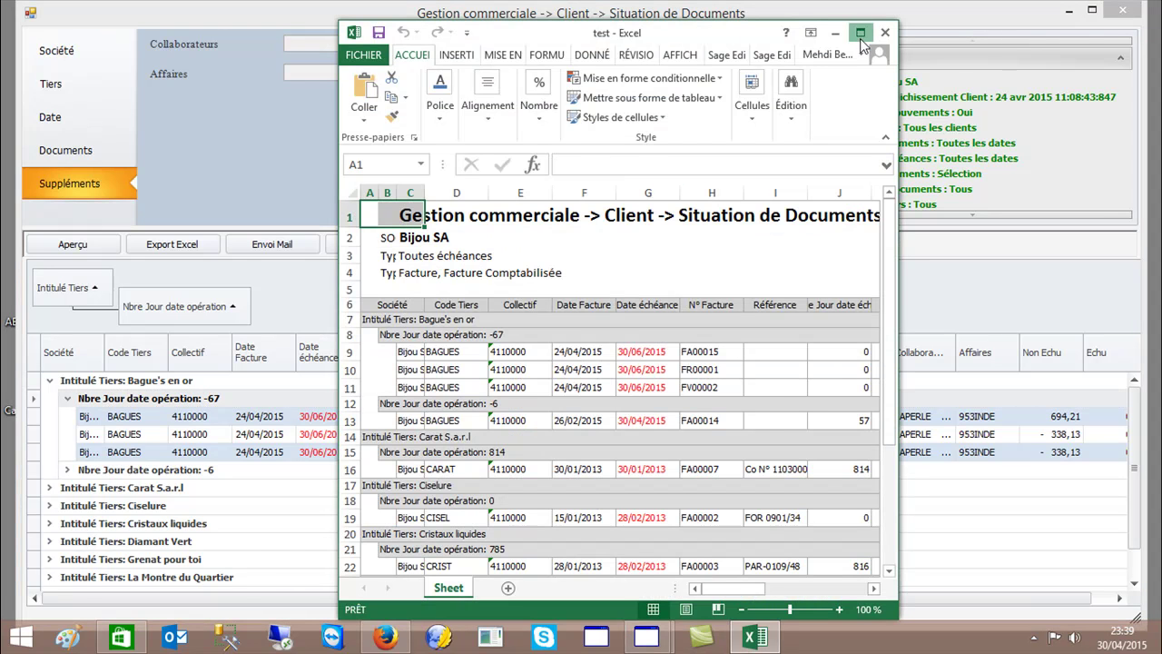
click(860, 34)
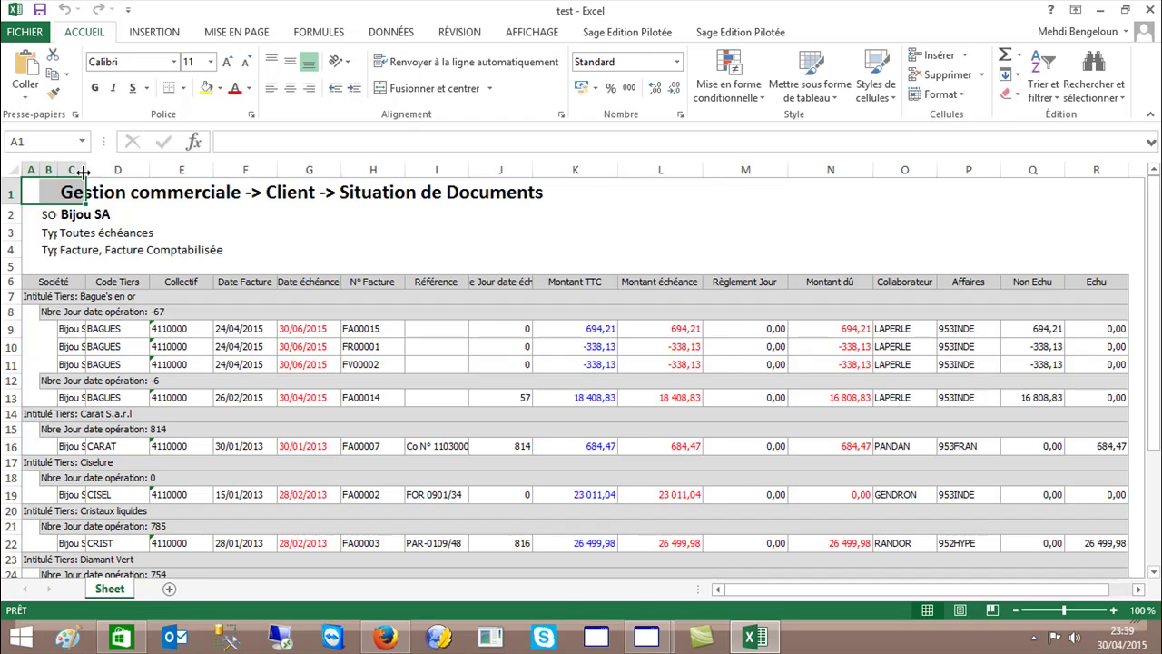
double_click(82, 171)
Step: Switch back to the EDIRECOV Situation de Documents report and remove the Nbre Jour date opération and Intitulé Tiers groupings
key(alt+Tab)
click(440, 400)
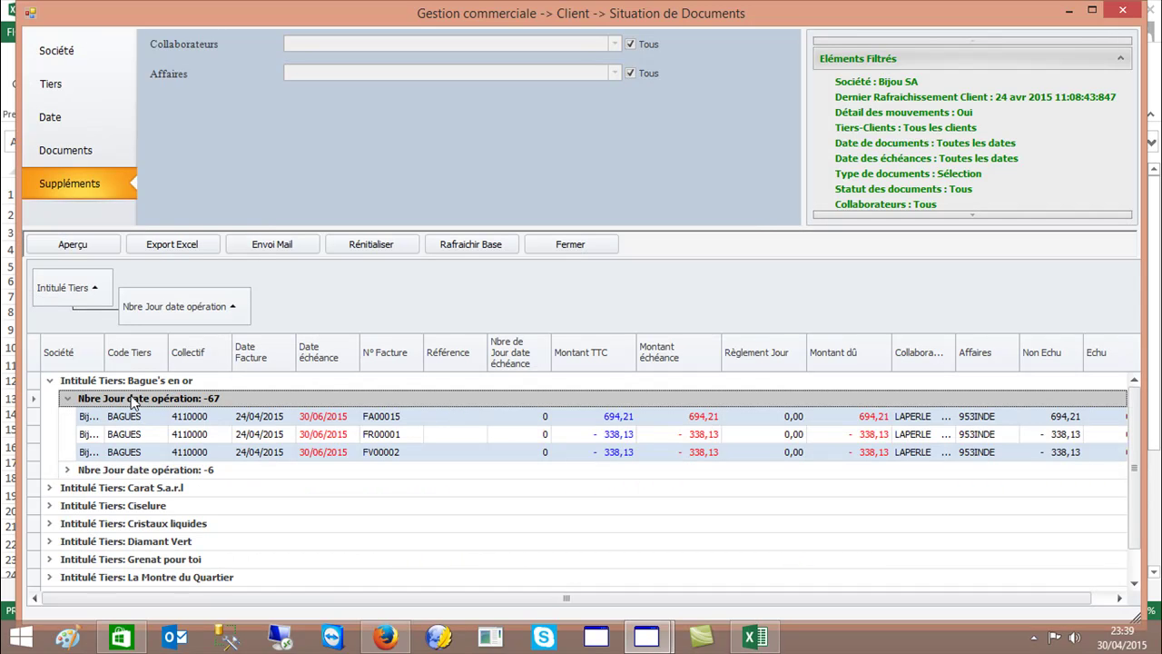
drag(154, 308, 296, 345)
drag(63, 286, 157, 382)
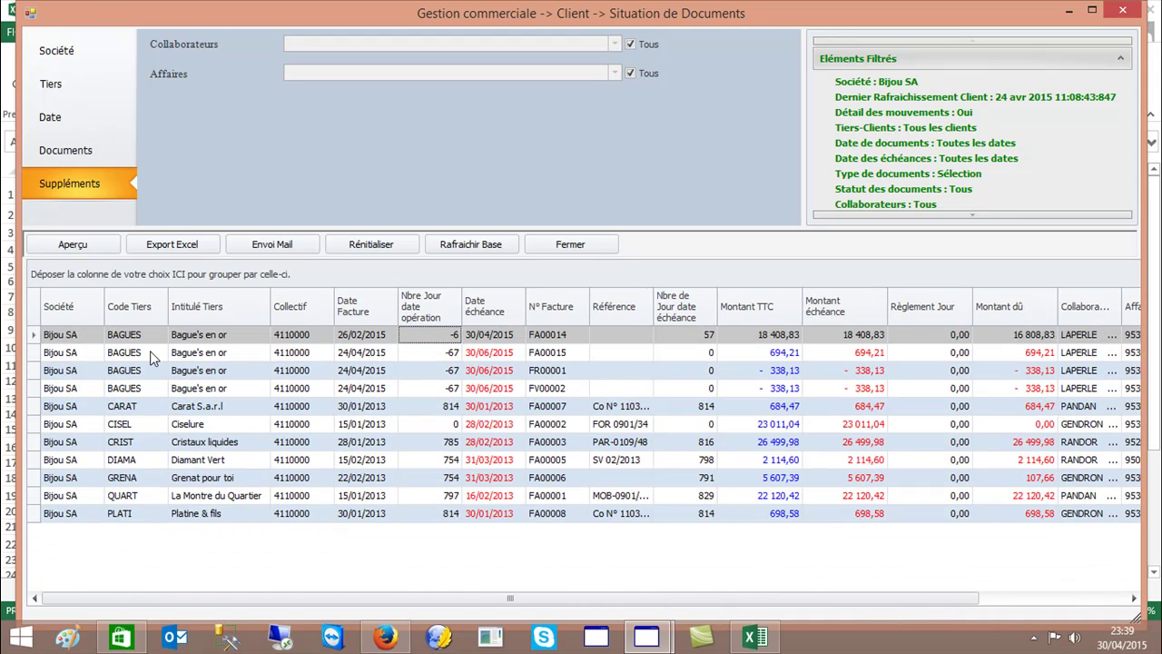
Step: Show the report's text search, search for bag and clear the search text
key(ctrl+f)
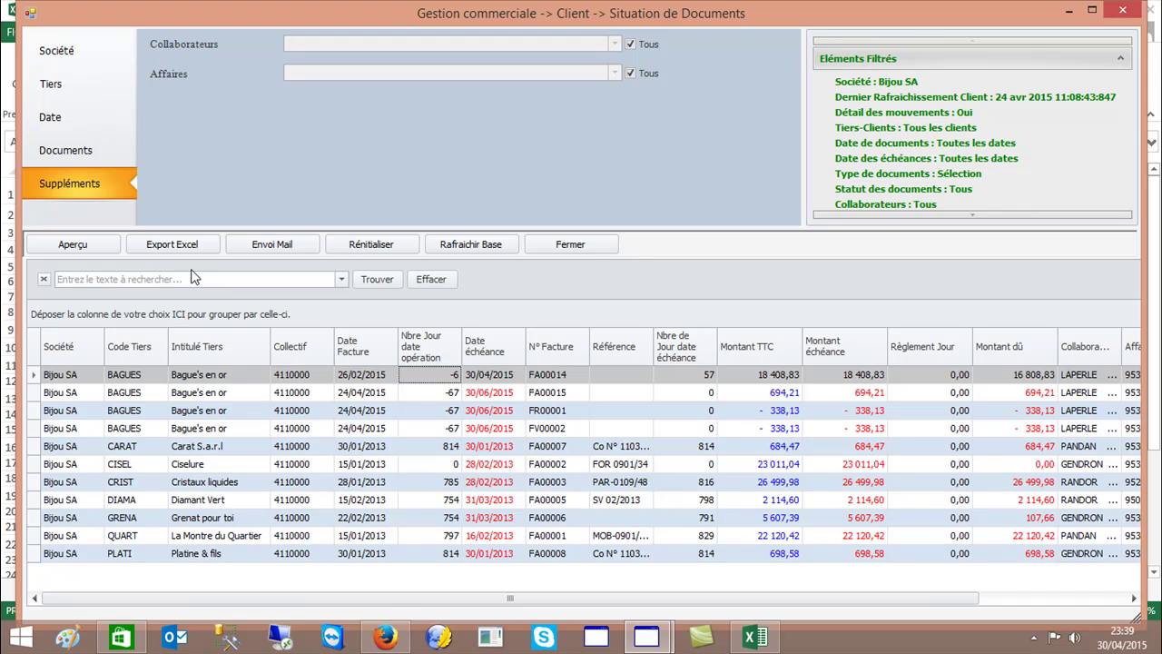
click(193, 277)
text(bag)
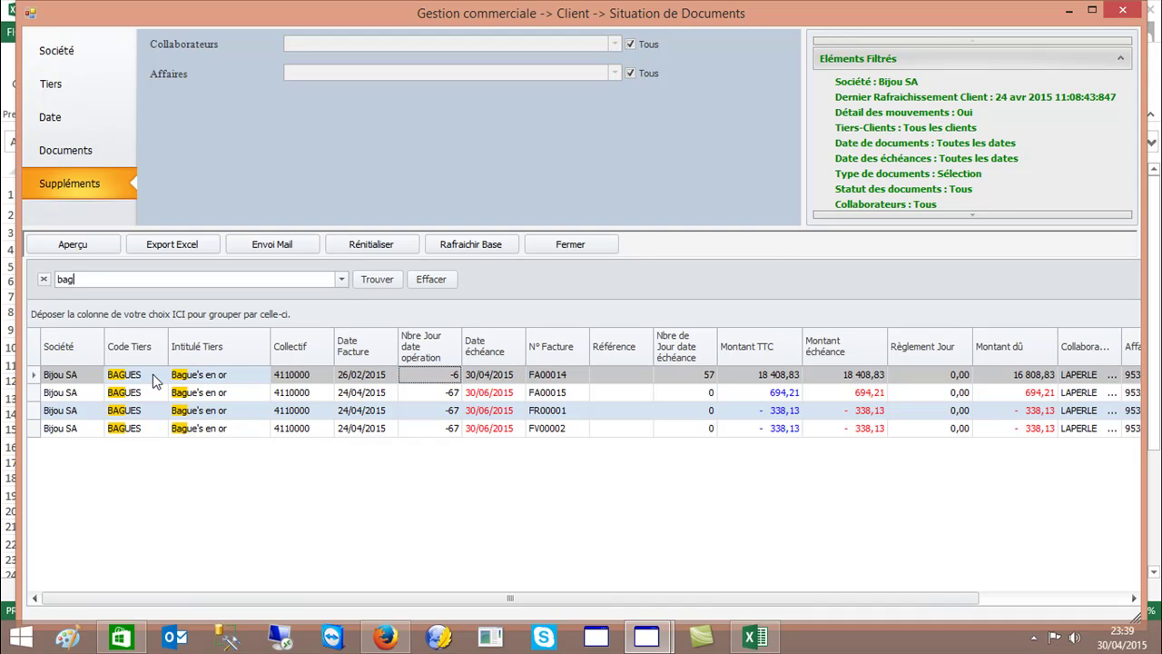
key(BackSpace)
key(BackSpace)
key(BackSpace)
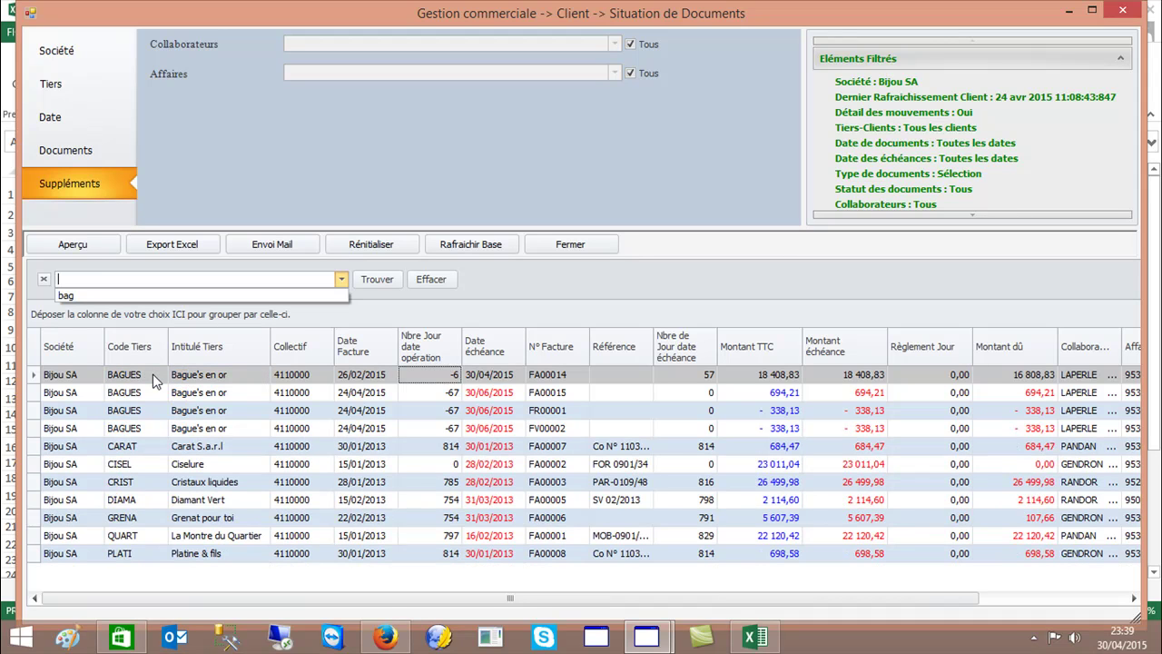
Step: Search the report for invoice FA00001 and clear the search text
text(fa0000)
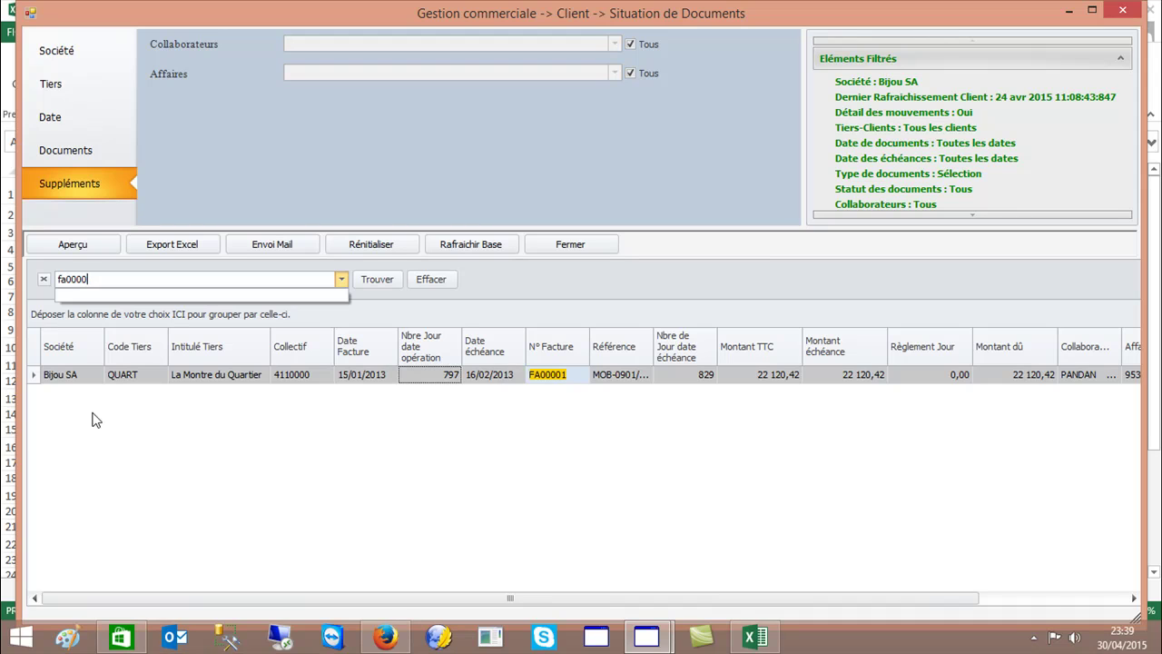
key(BackSpace)
key(BackSpace)
key(BackSpace)
key(BackSpace)
key(BackSpace)
key(BackSpace)
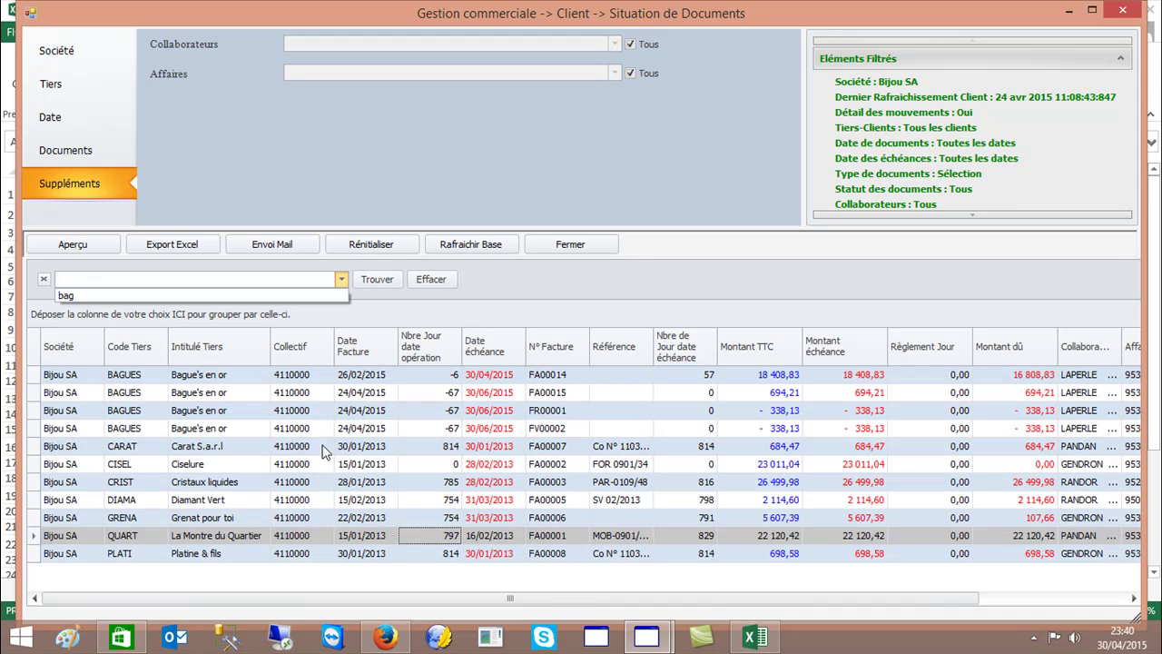
Step: Open the filter editor from the Date échéance column, add two more conditions and set the first condition's field to Date Facture
right_click(505, 358)
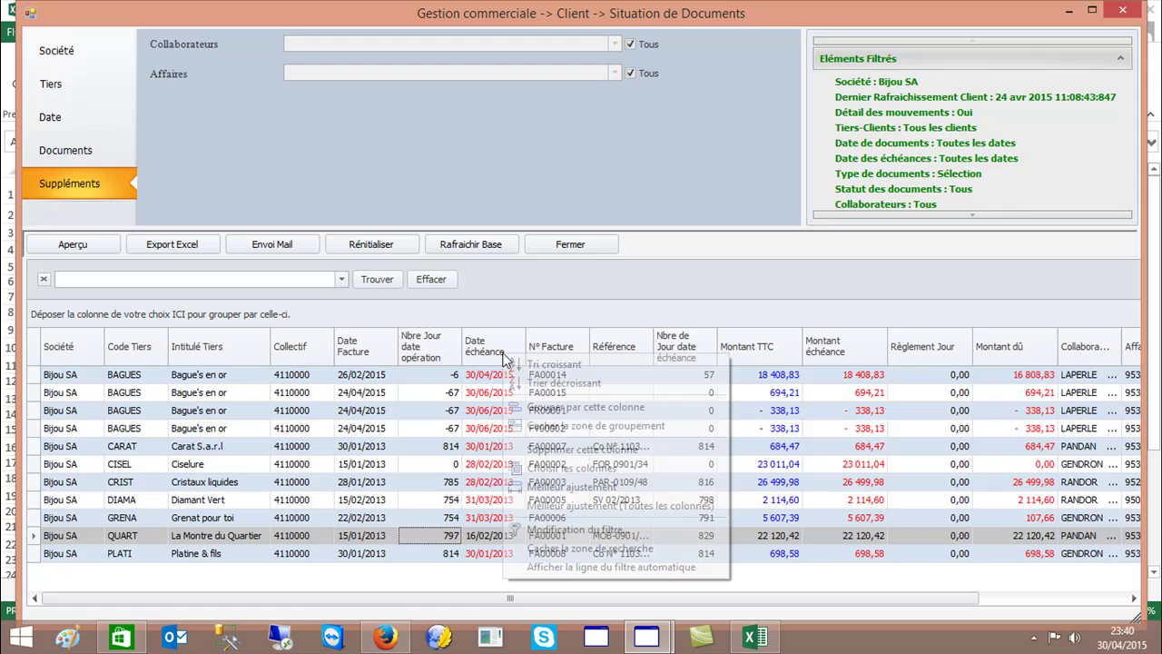
click(543, 530)
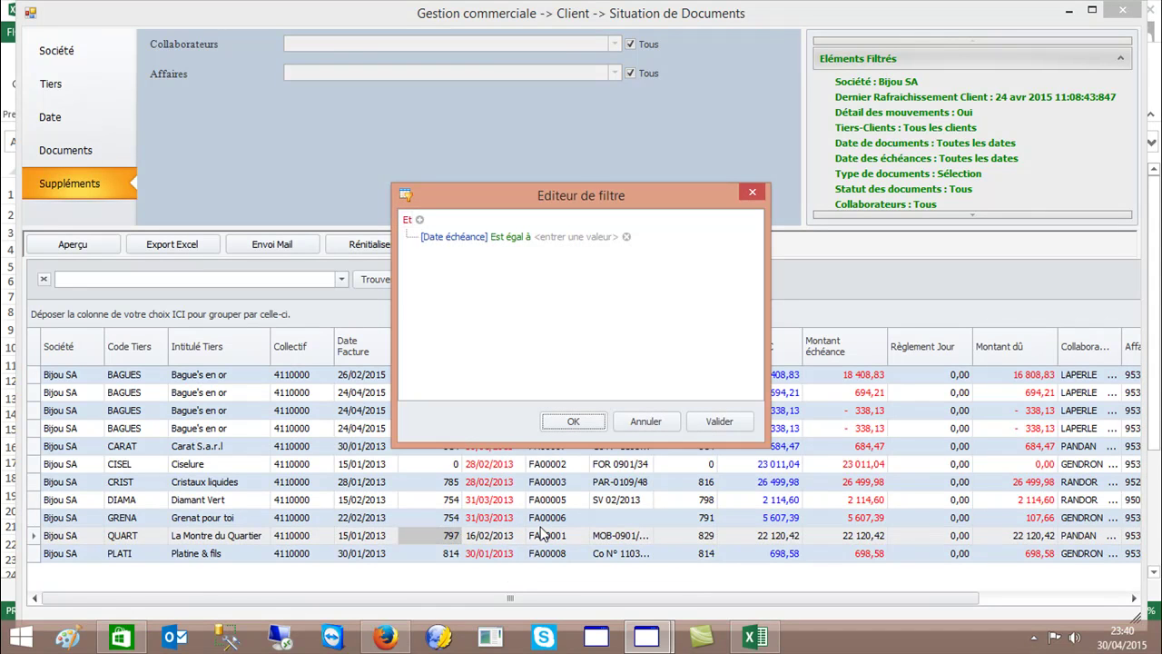
click(419, 220)
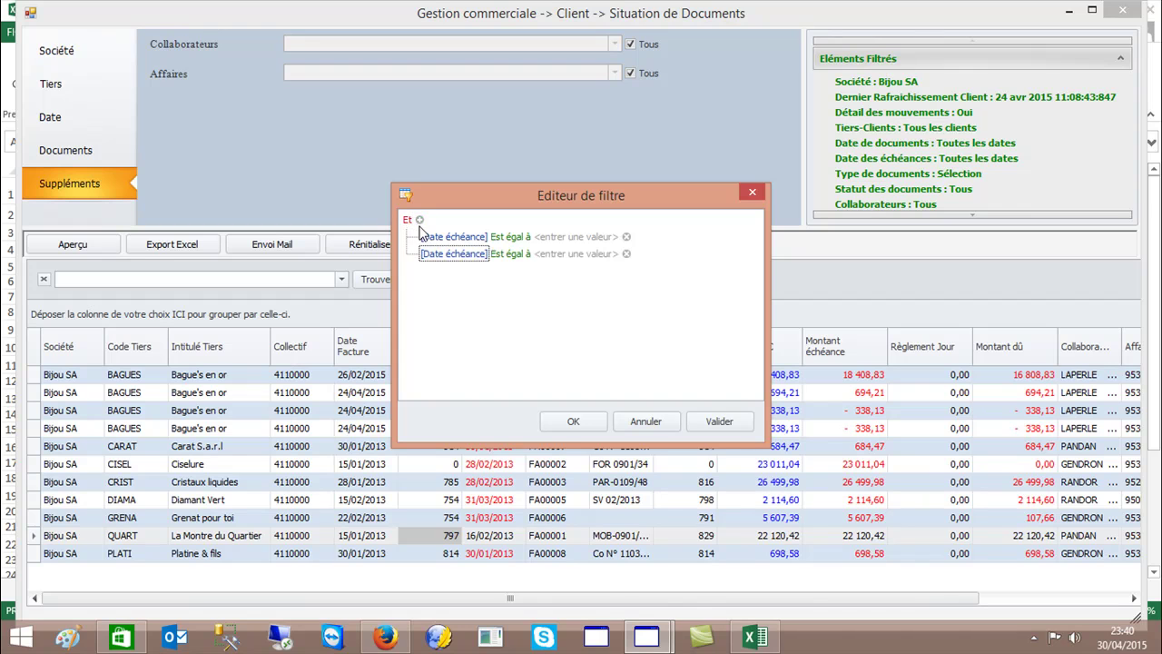
click(419, 220)
click(443, 236)
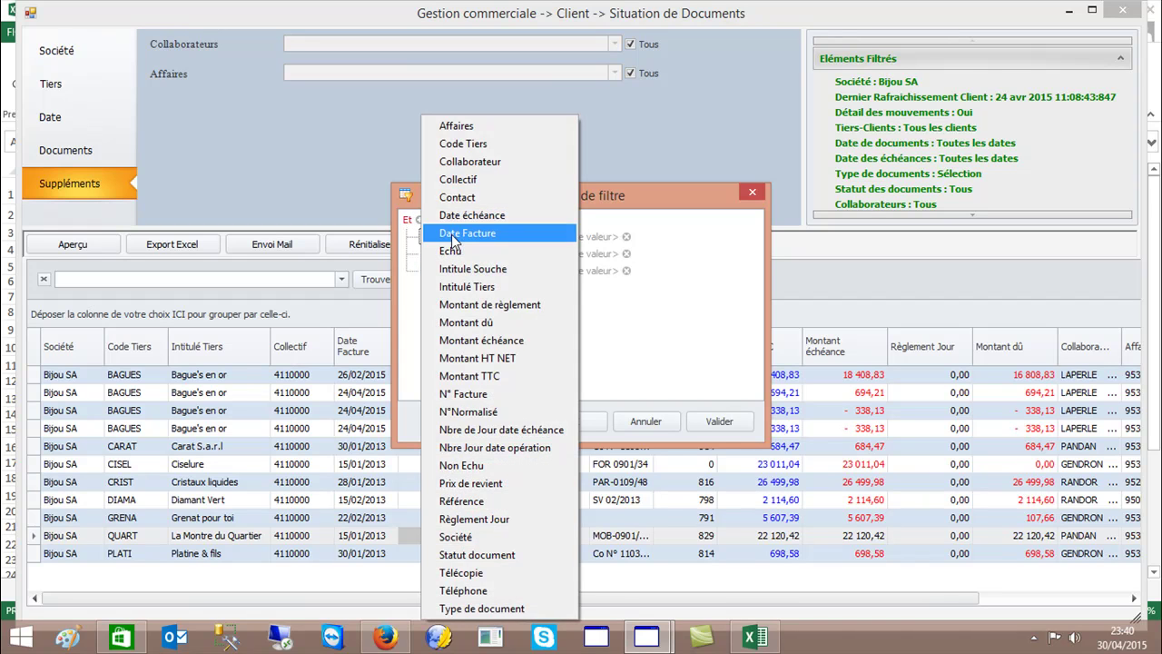
click(455, 233)
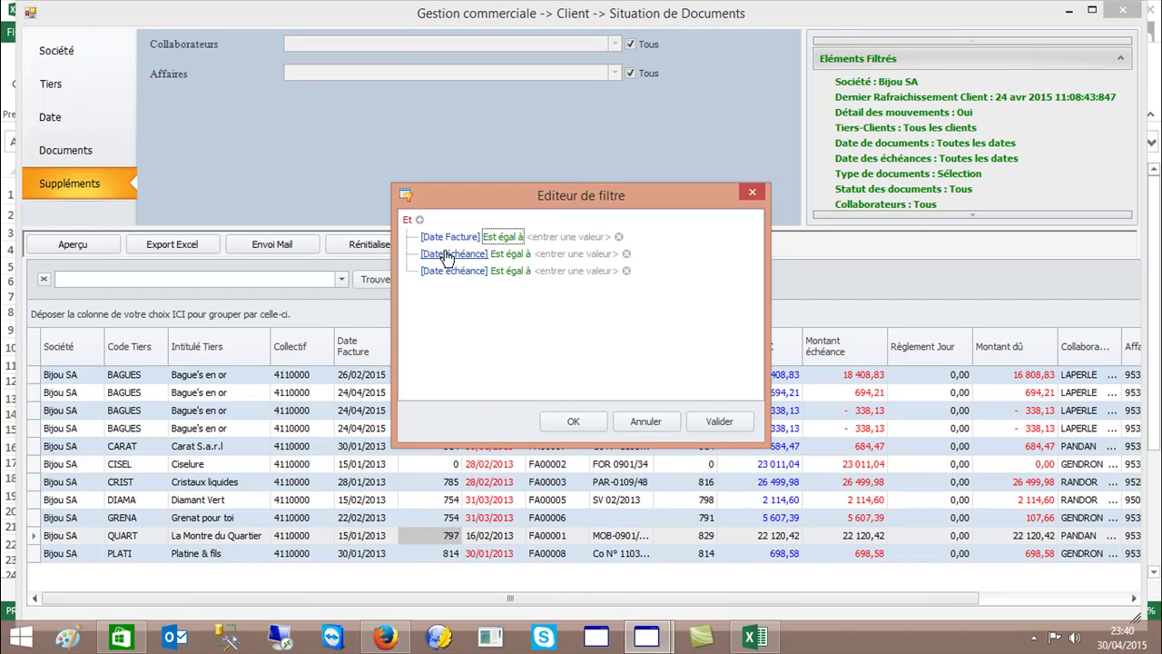
Step: Check the conditions' operators, fields and values, apply the filter with the values left blank, and disable it
click(523, 238)
click(529, 253)
click(568, 236)
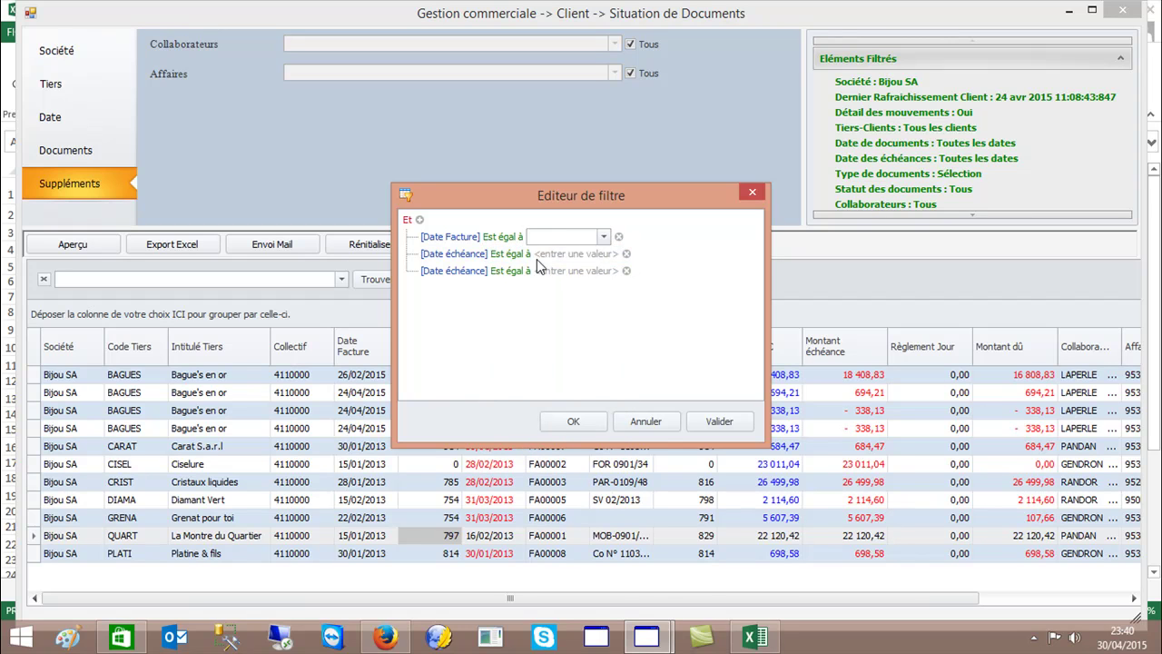
click(454, 254)
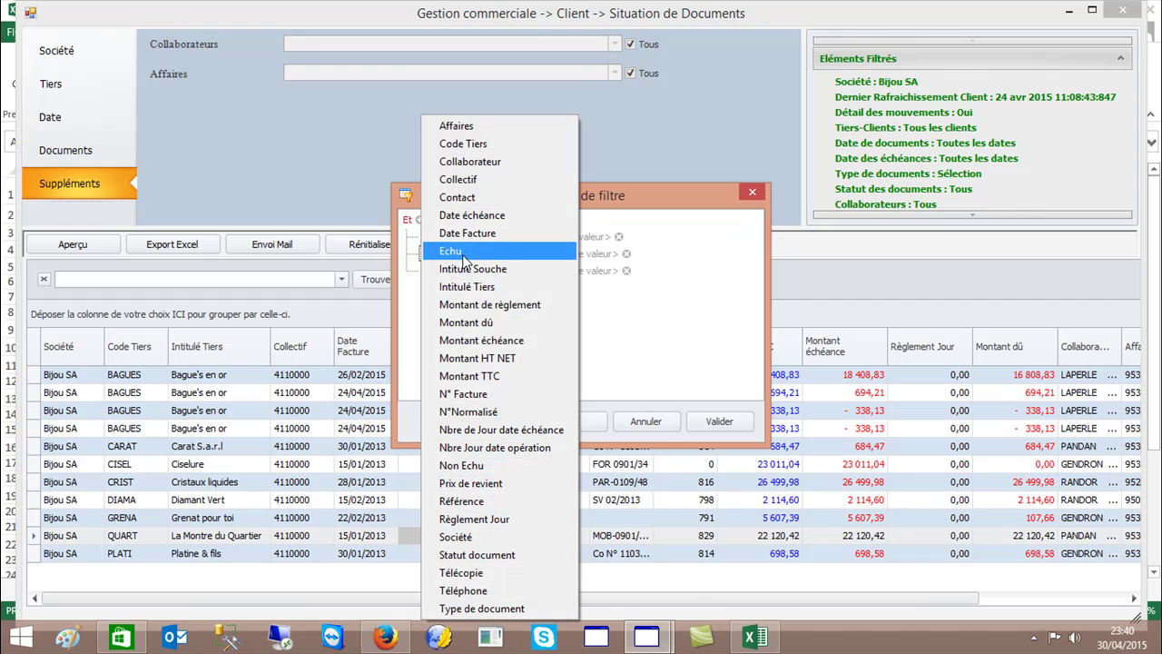
click(597, 259)
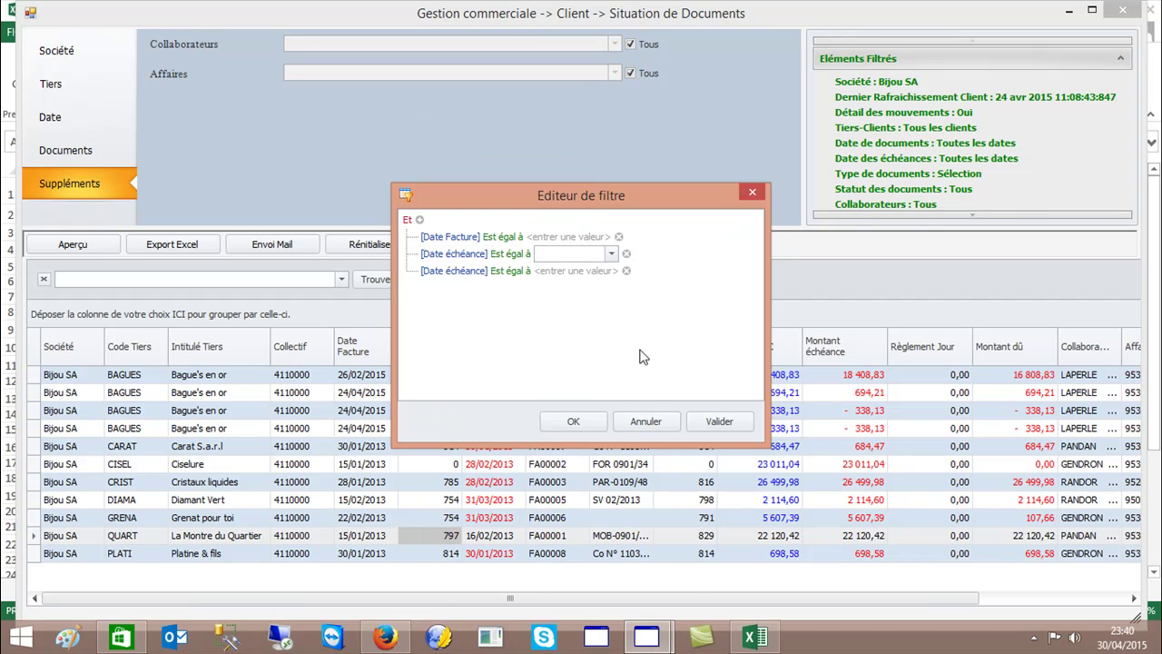
click(584, 421)
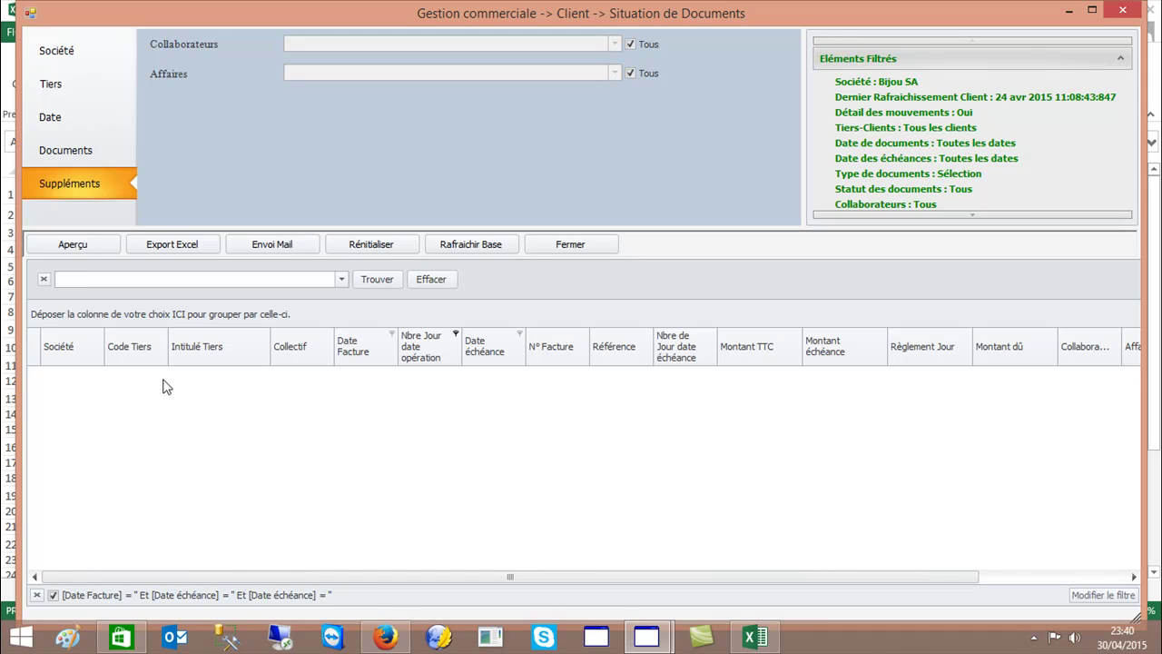
click(53, 596)
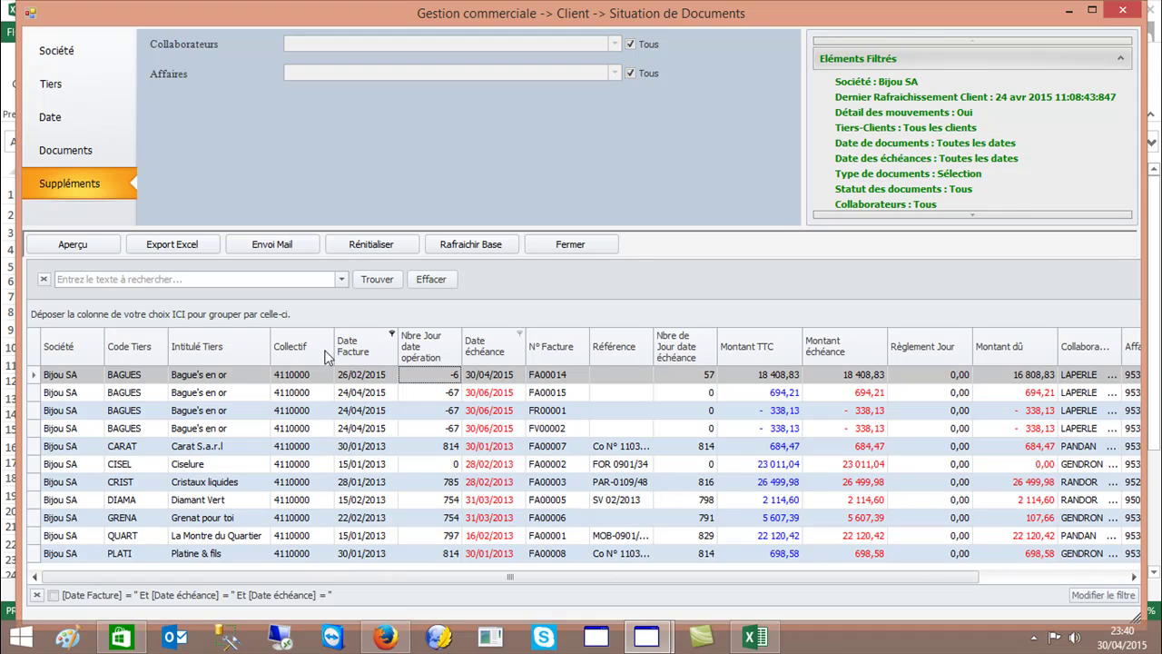
Step: Sort the report by Nbre Jour date opération in descending order and close the report
click(418, 352)
click(418, 352)
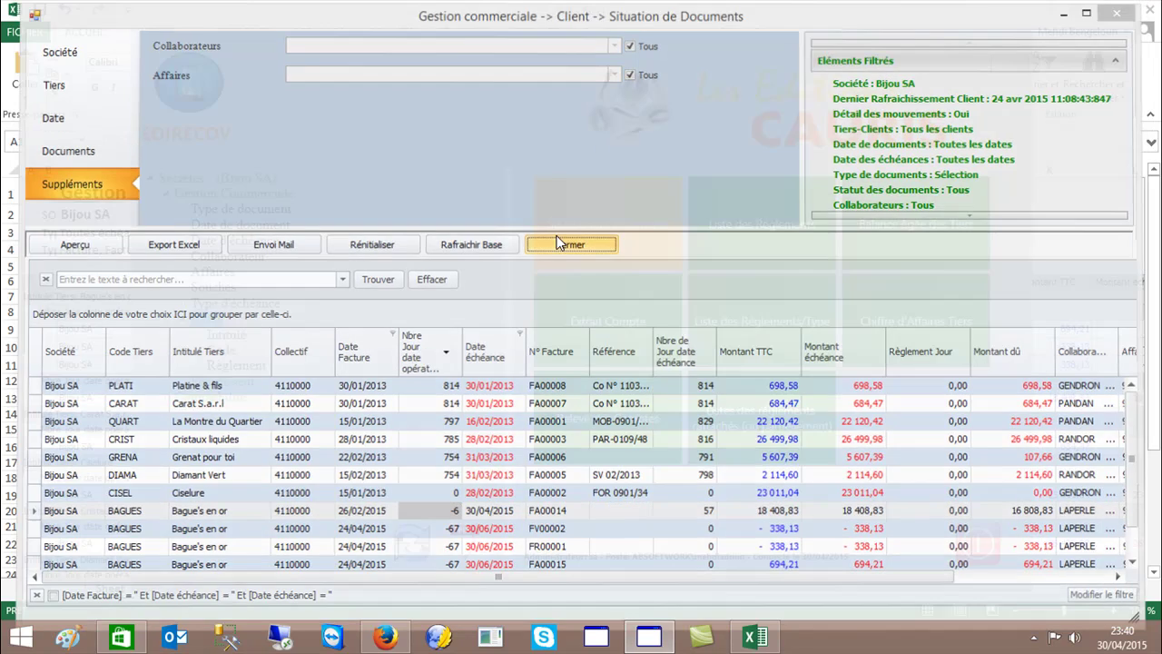
click(559, 242)
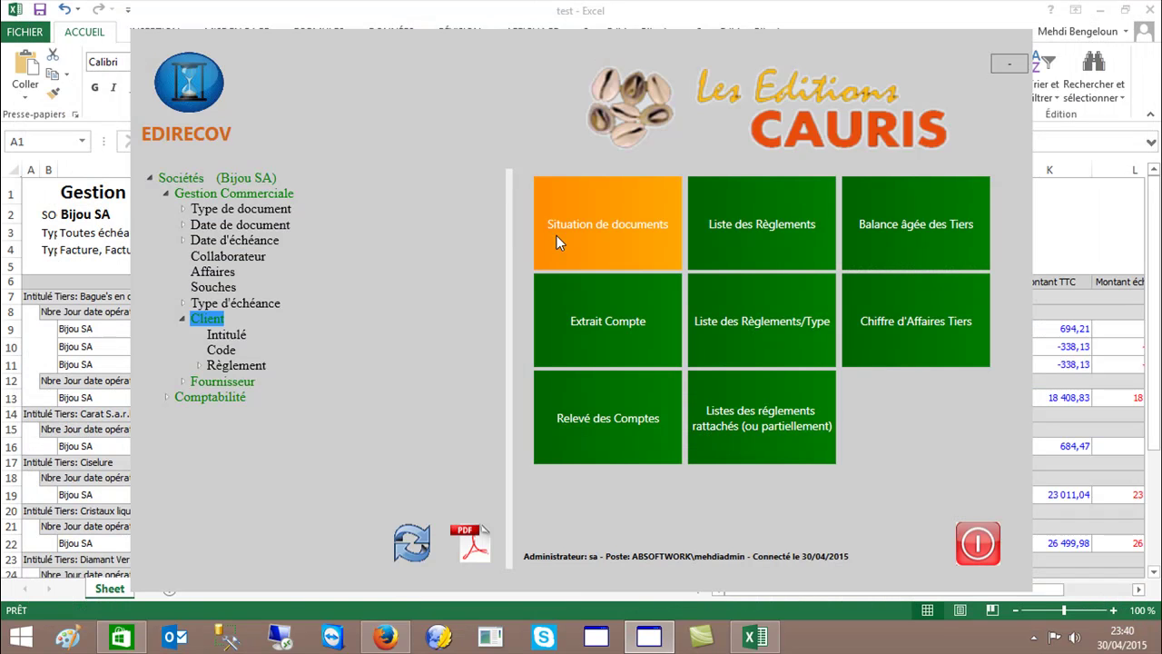
Step: Open the client Liste des Règlements report and review its Date, Tiers and Société filter pages
click(750, 224)
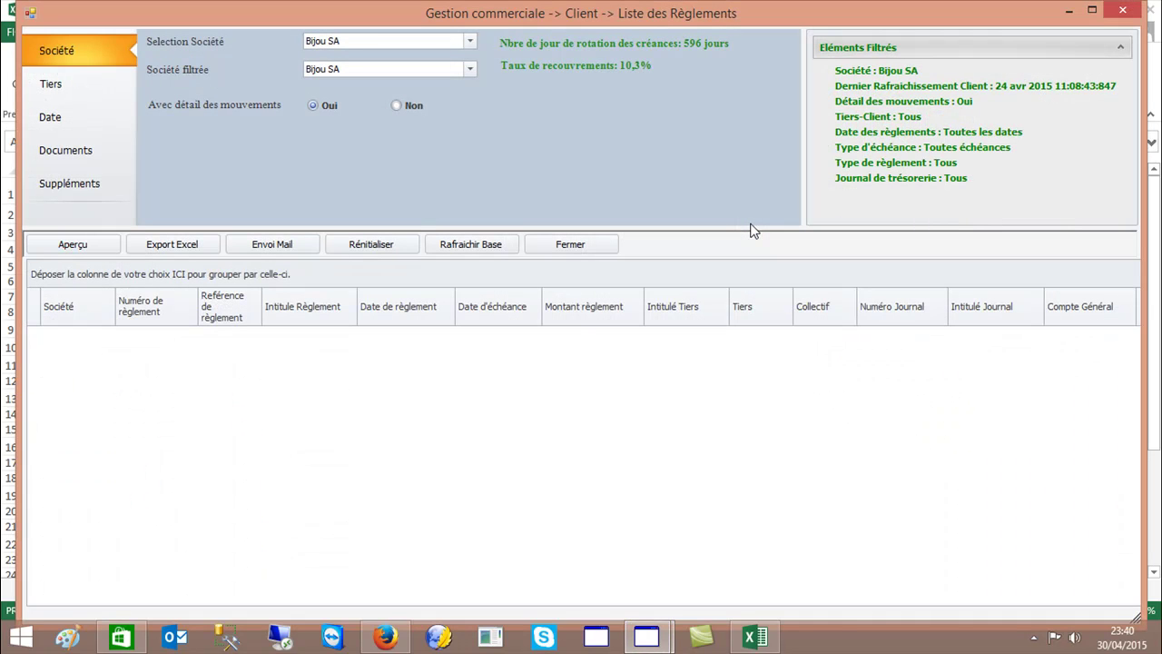
click(69, 118)
click(69, 89)
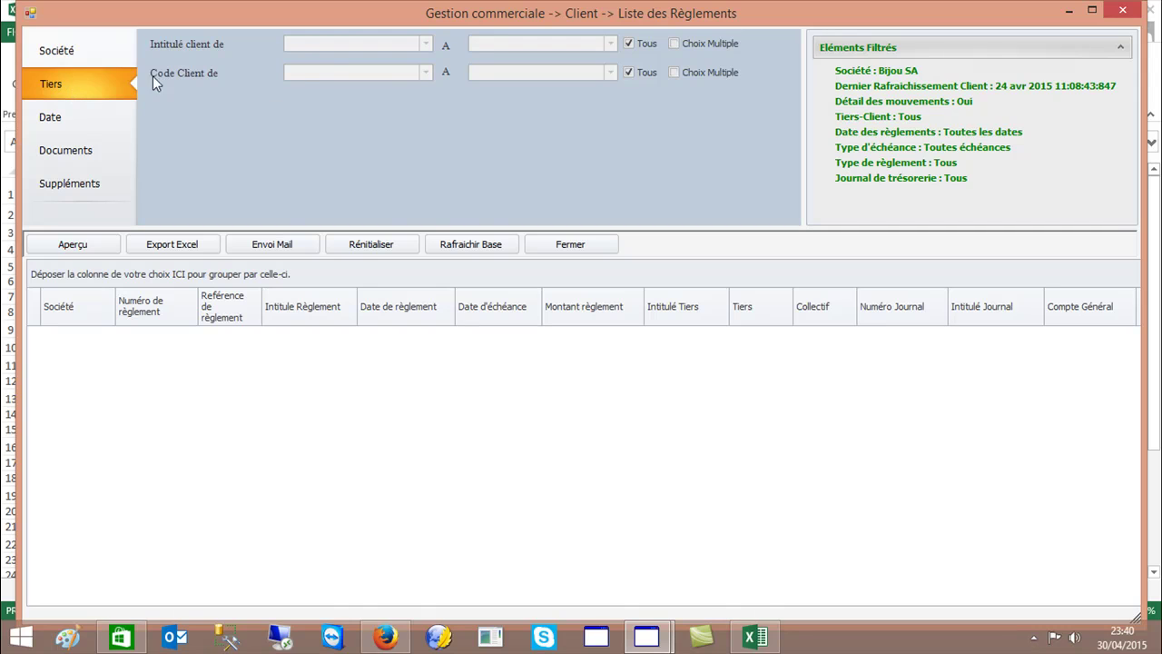
click(87, 50)
Step: Generate the settlements preview, group it by Intitule Règlement and expand the Chèque group
click(36, 245)
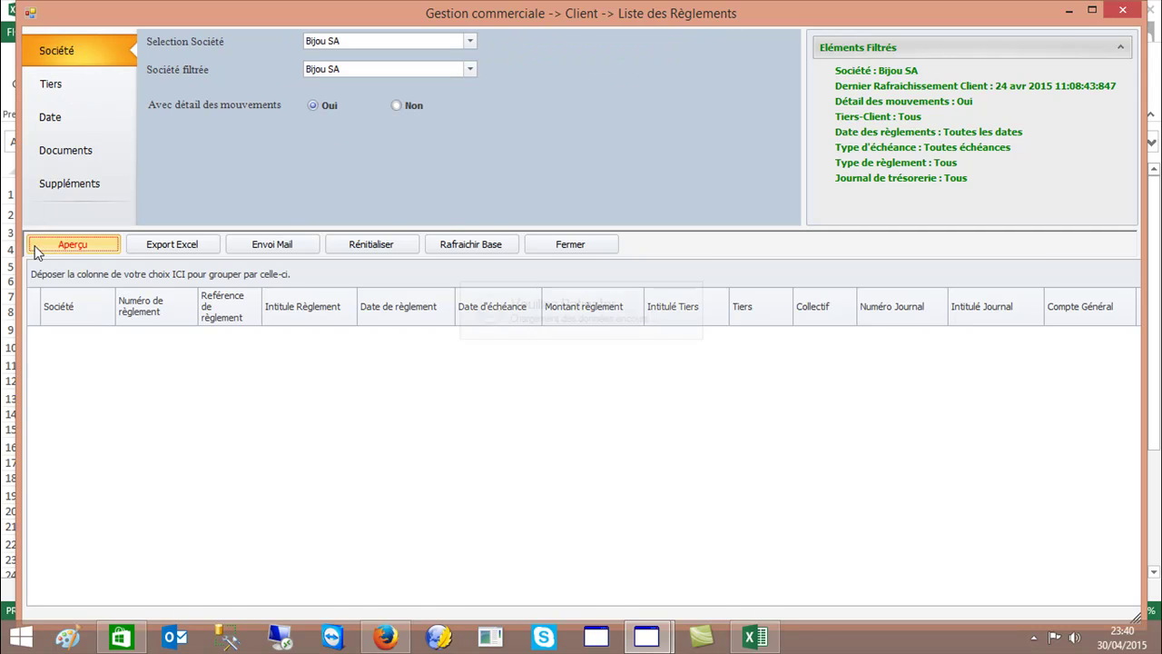
drag(283, 311, 155, 274)
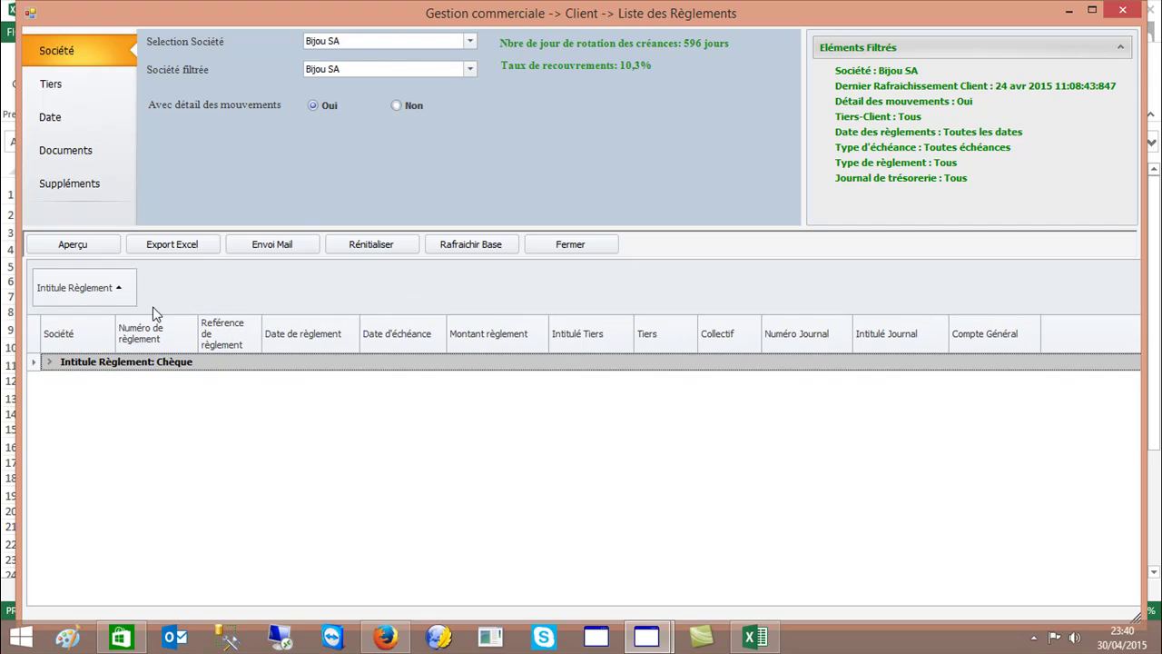
click(49, 366)
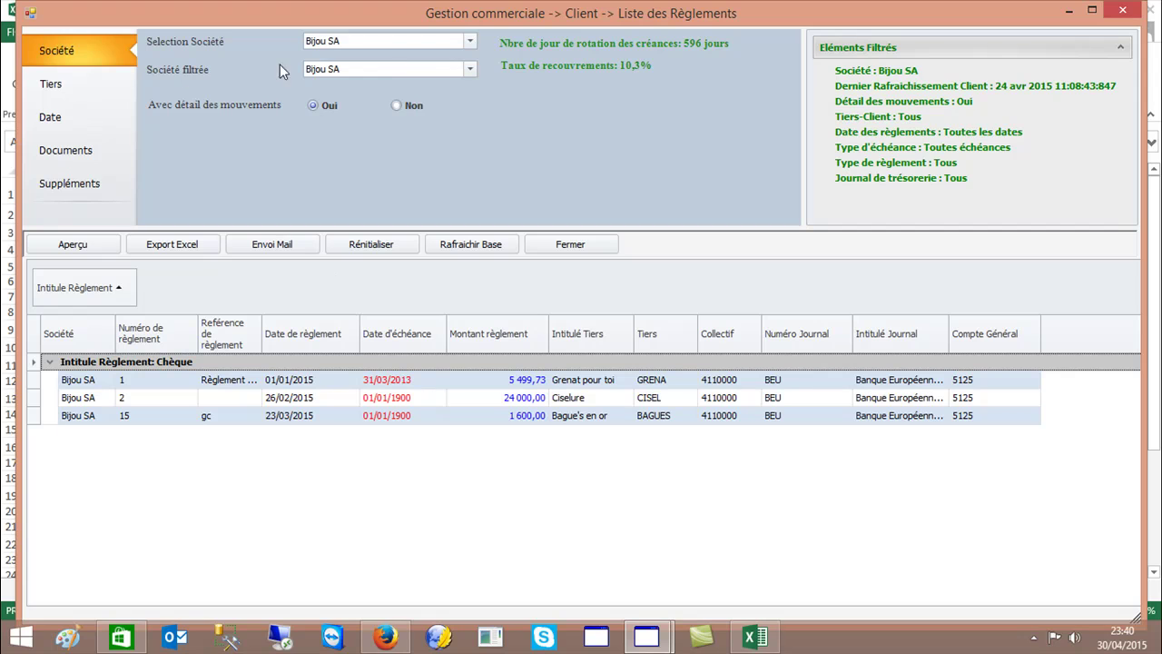
Step: Review the Documents, Date and Société filters of the settlements list and close the report
click(60, 158)
click(66, 120)
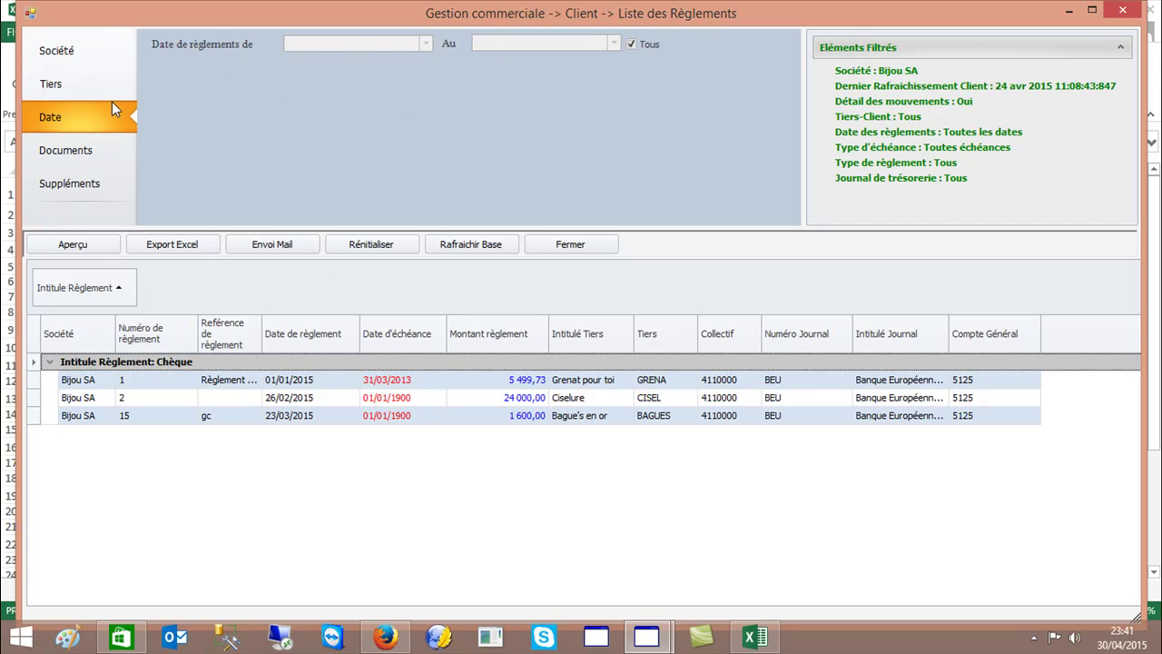
click(60, 62)
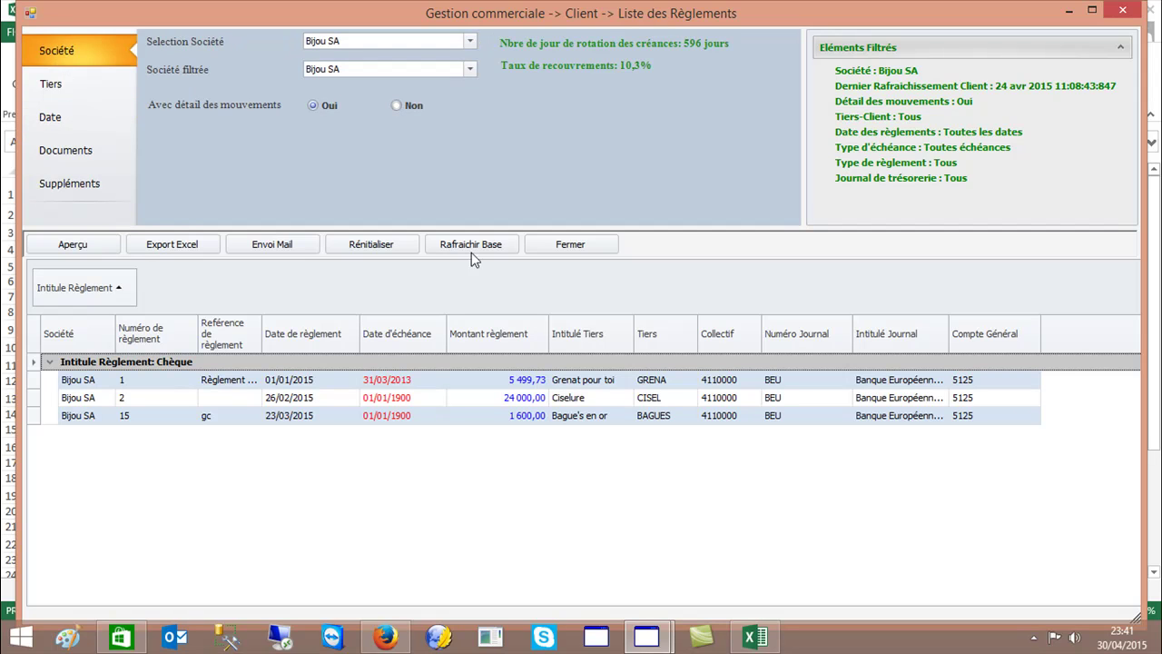
click(534, 245)
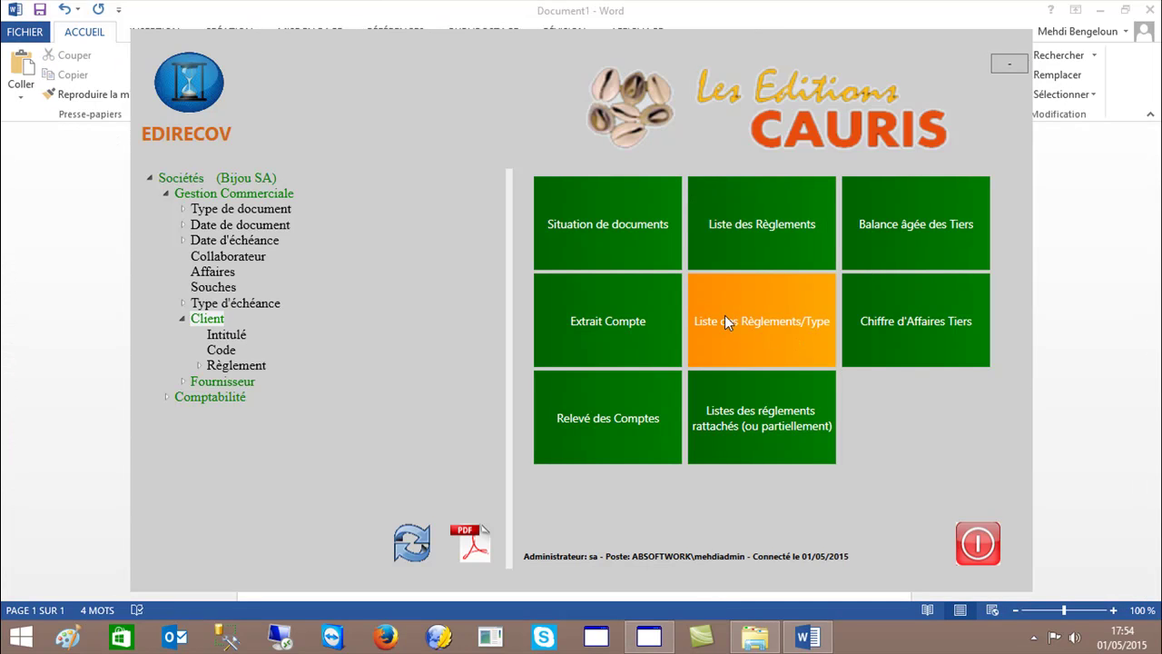
Step: Open the client Liste des Règlements/Type report and select the companies Bijou SA and SOCIETE2
click(763, 326)
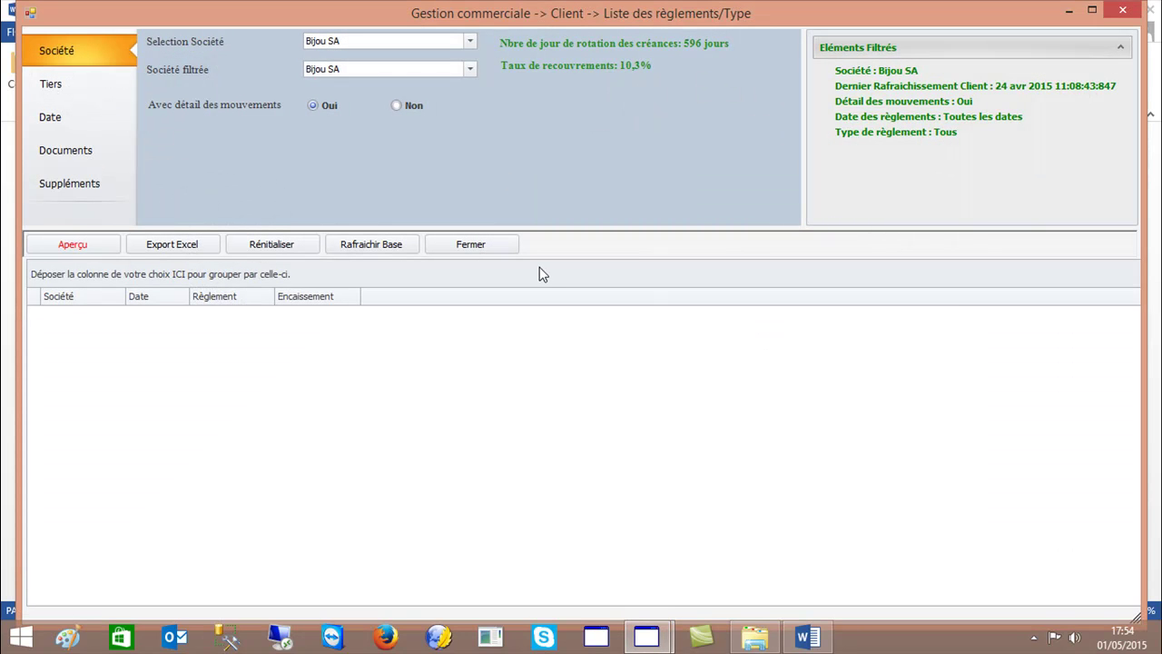
click(469, 41)
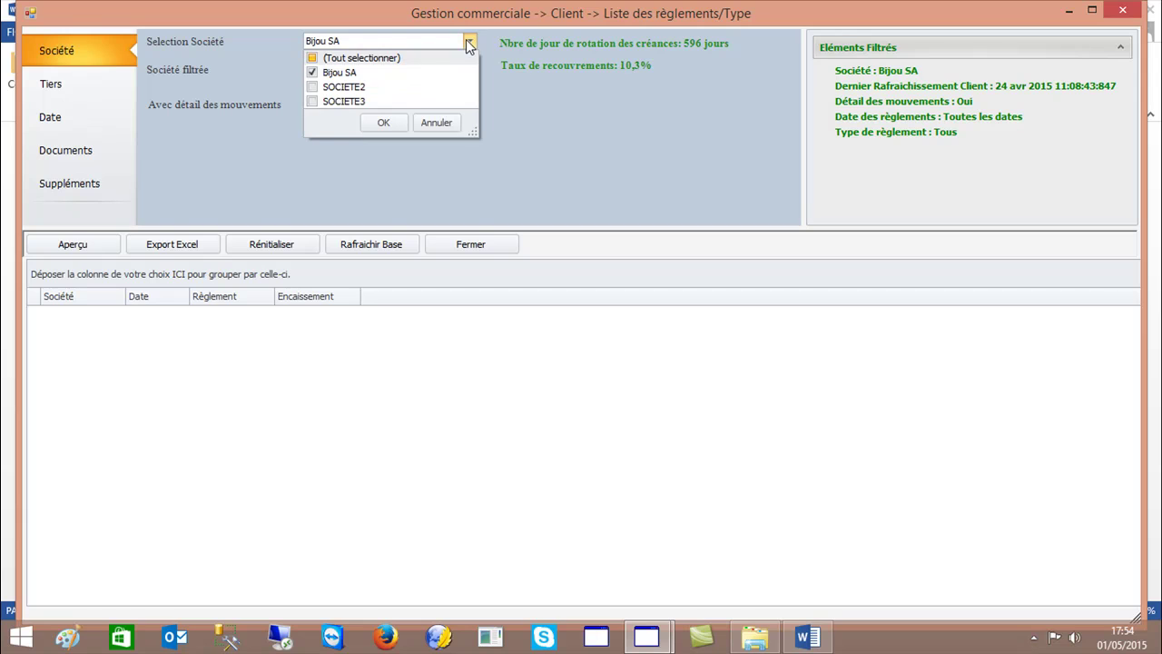
click(311, 88)
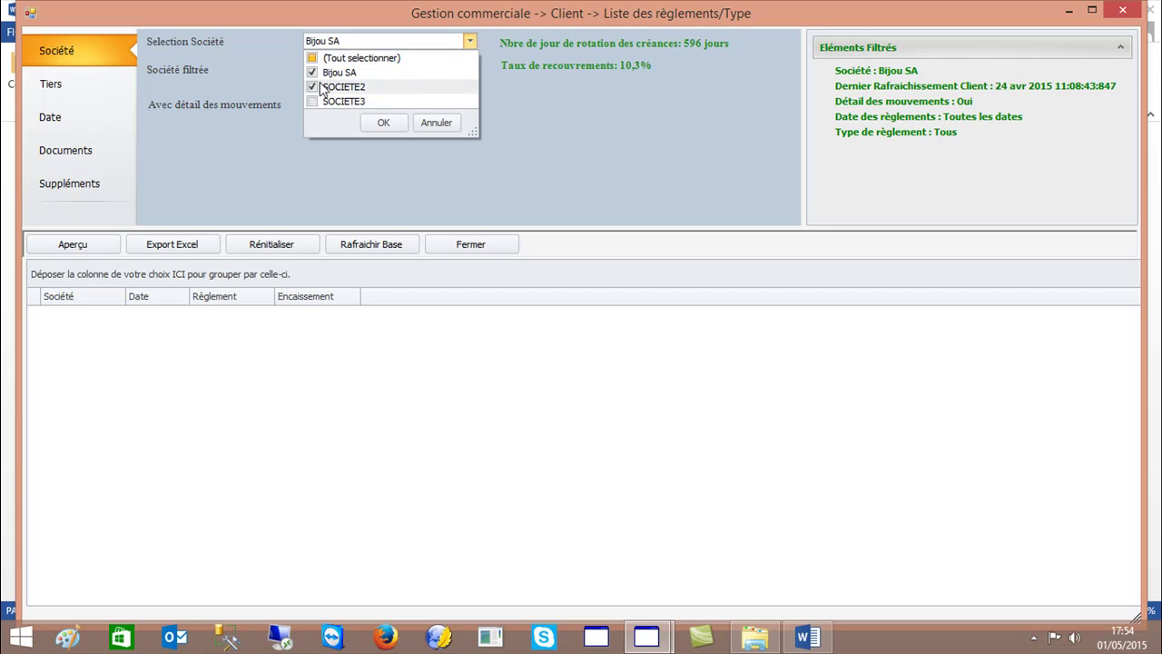
click(376, 122)
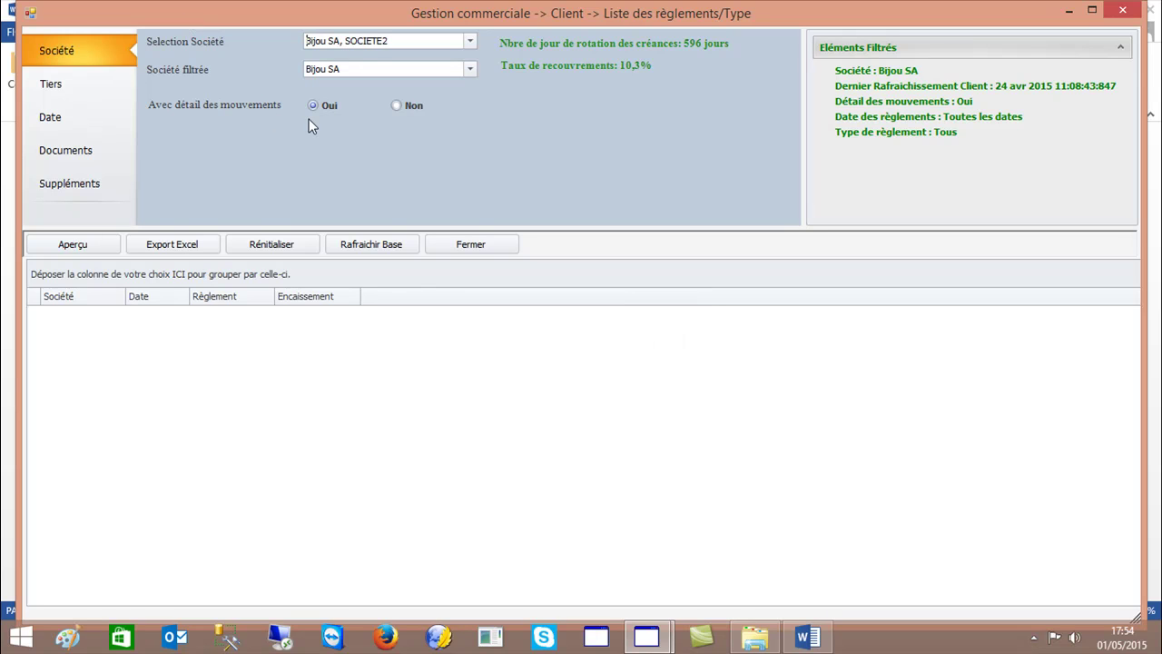
Step: Review the available settlement types in the Suppléments filters and restore the type filter to Tous
click(69, 181)
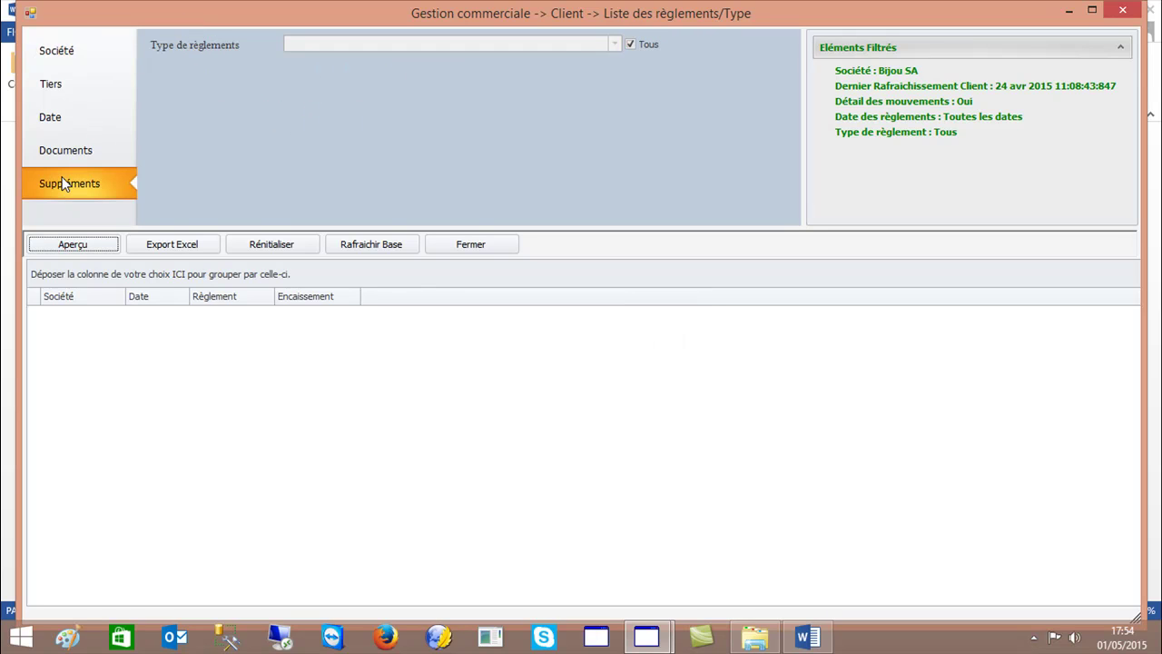
click(631, 43)
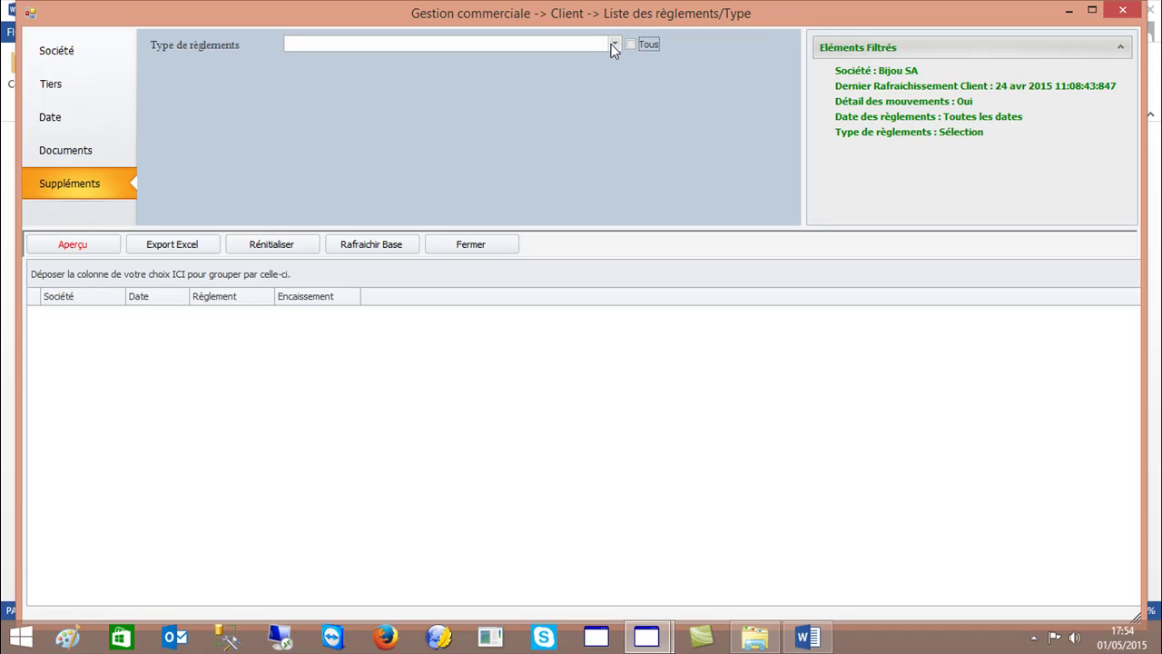
click(615, 44)
mouse_move(617, 95)
mouse_down()
mouse_move(617, 134)
mouse_move(618, 81)
mouse_up()
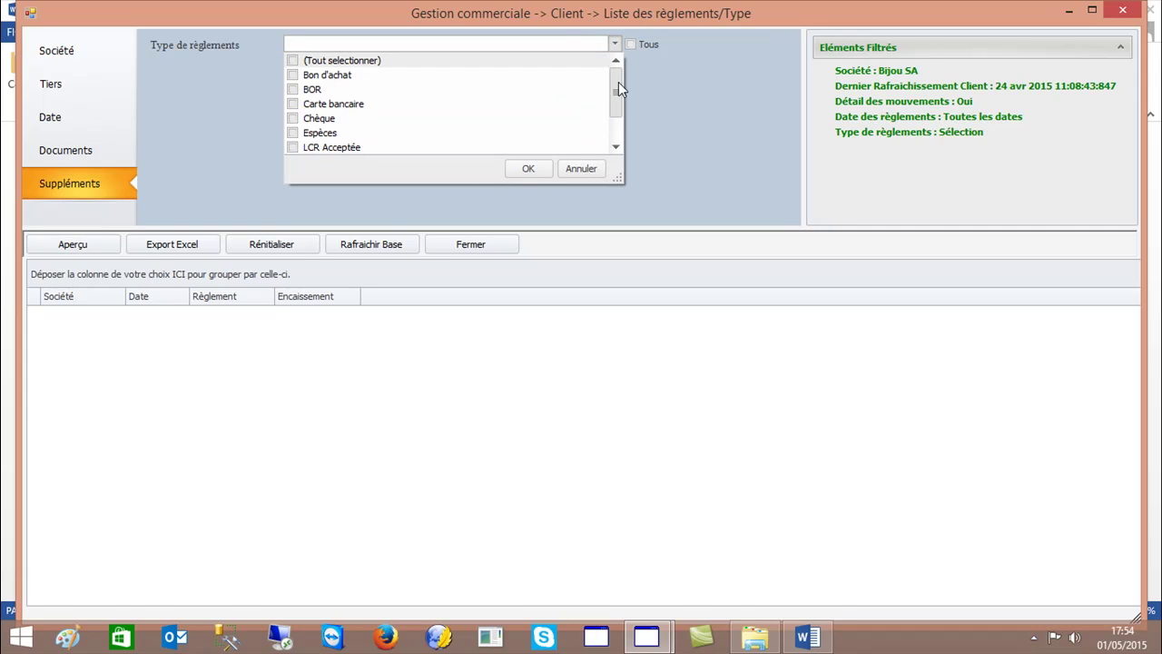
click(510, 170)
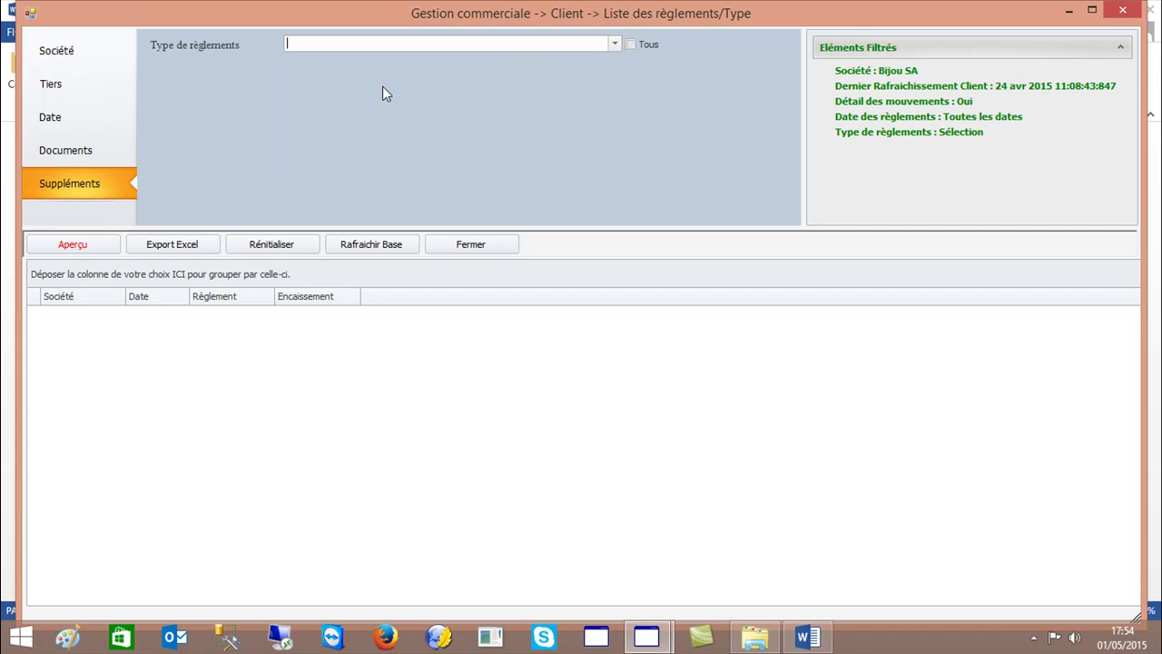
click(631, 44)
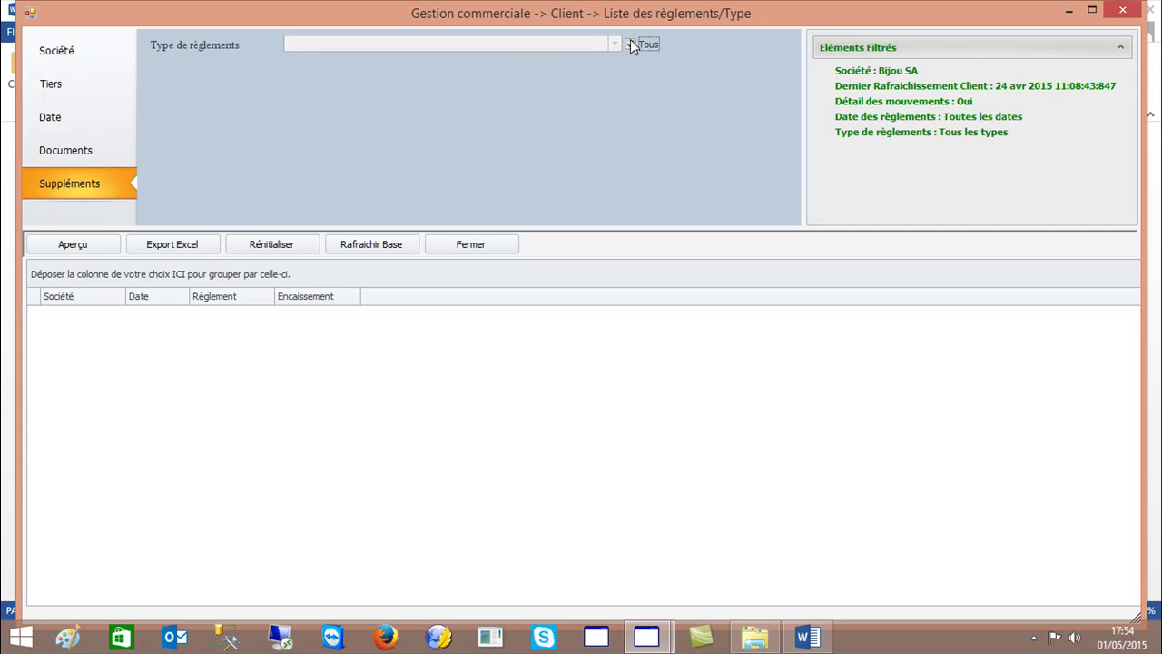
Step: Generate the preview for all settlement dates and group the results by Société
click(81, 122)
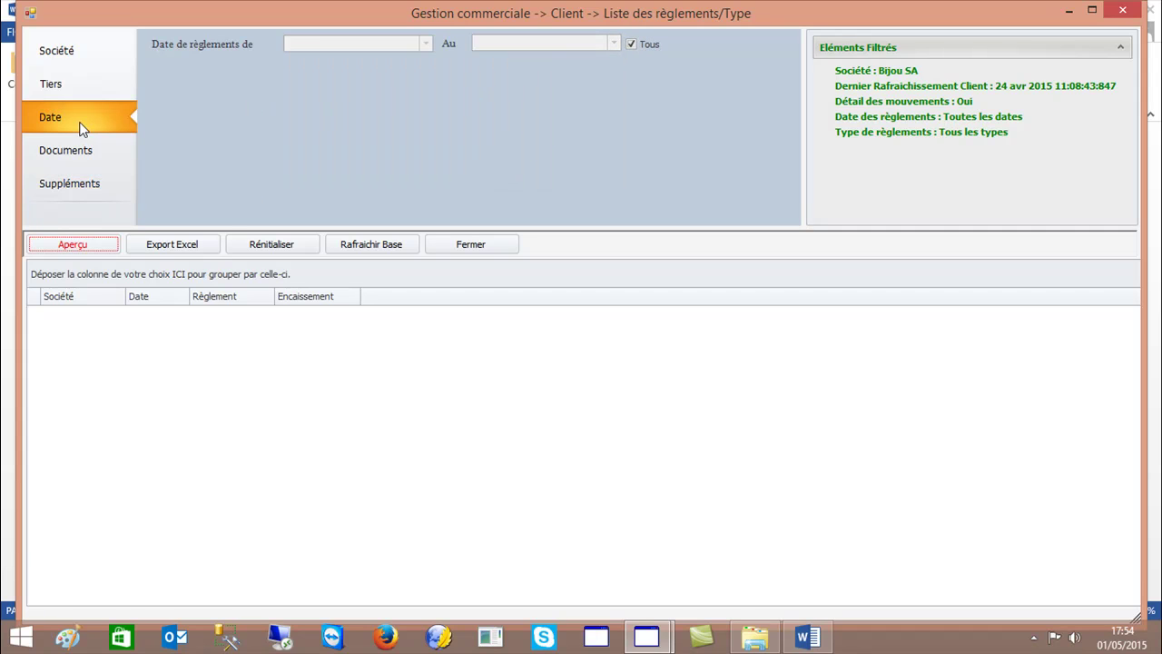
click(47, 247)
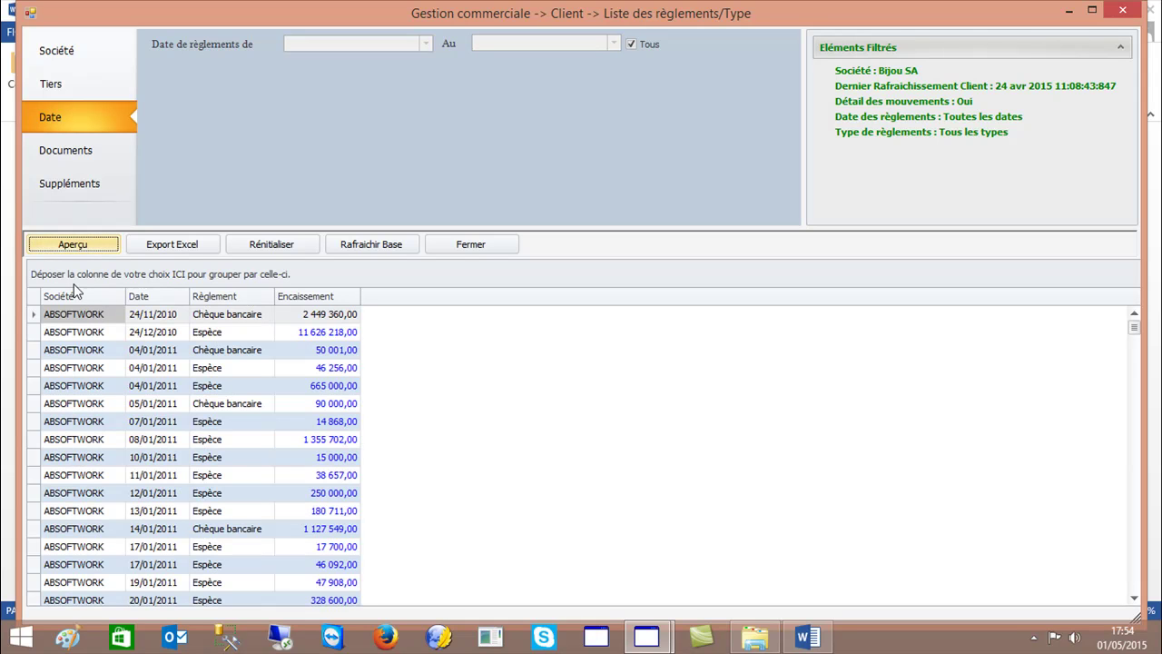
drag(80, 302, 78, 288)
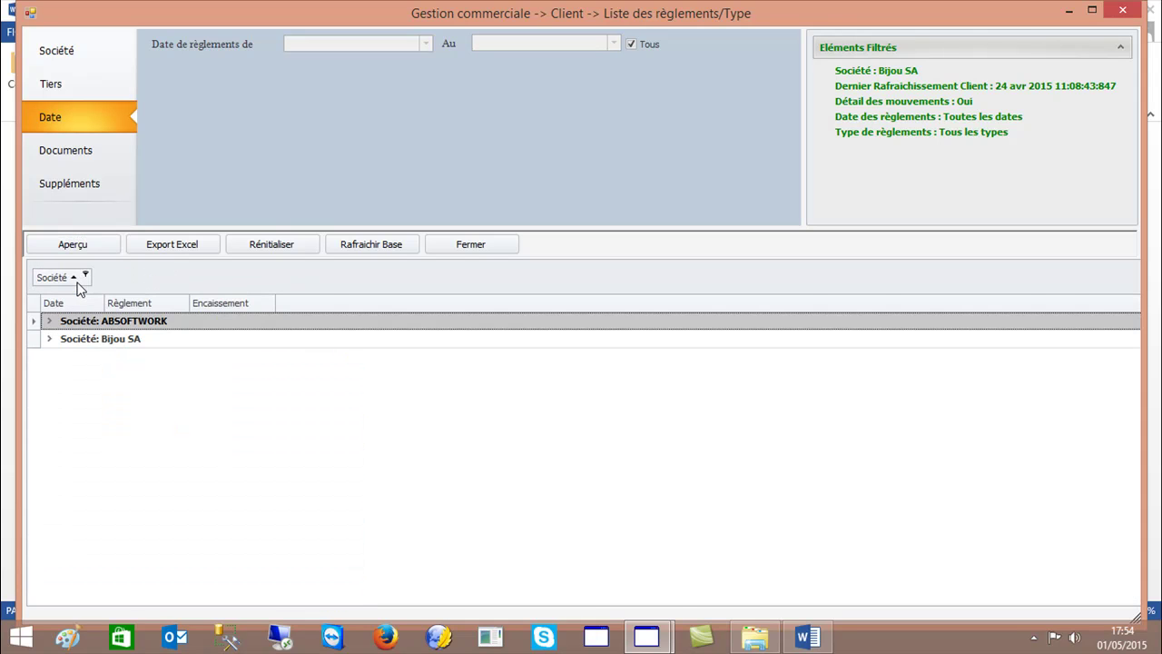
Step: Expand the Bijou SA and ABSOFTWORK groups and auto-fit the Date column to show full dates
click(49, 338)
click(50, 339)
click(50, 339)
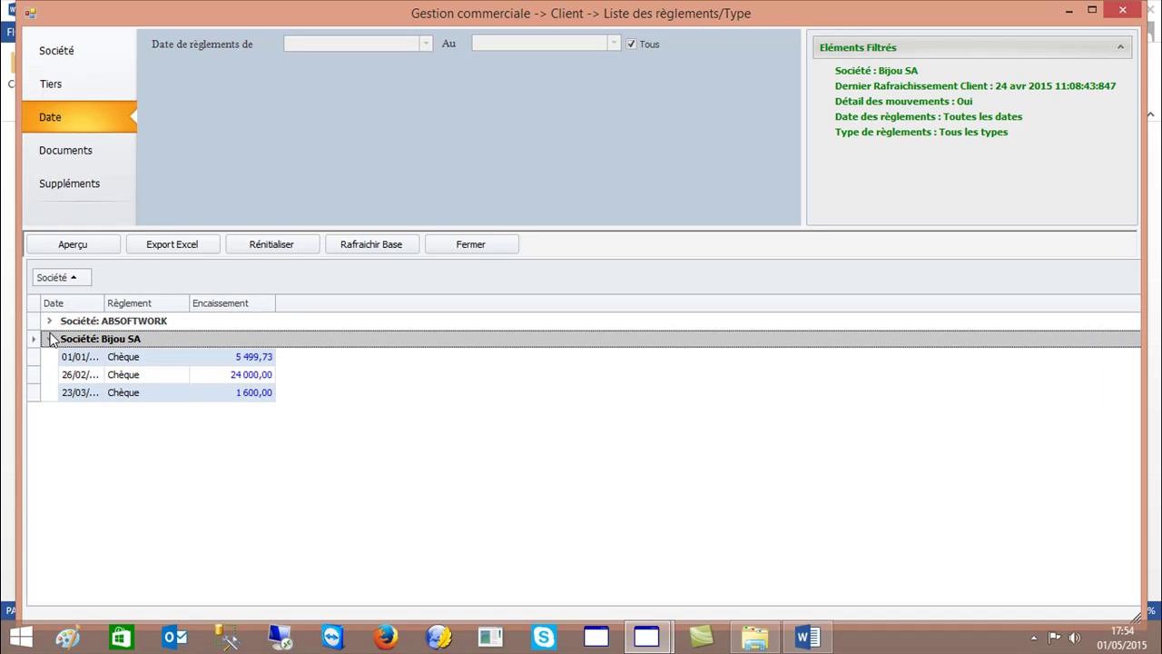
double_click(104, 303)
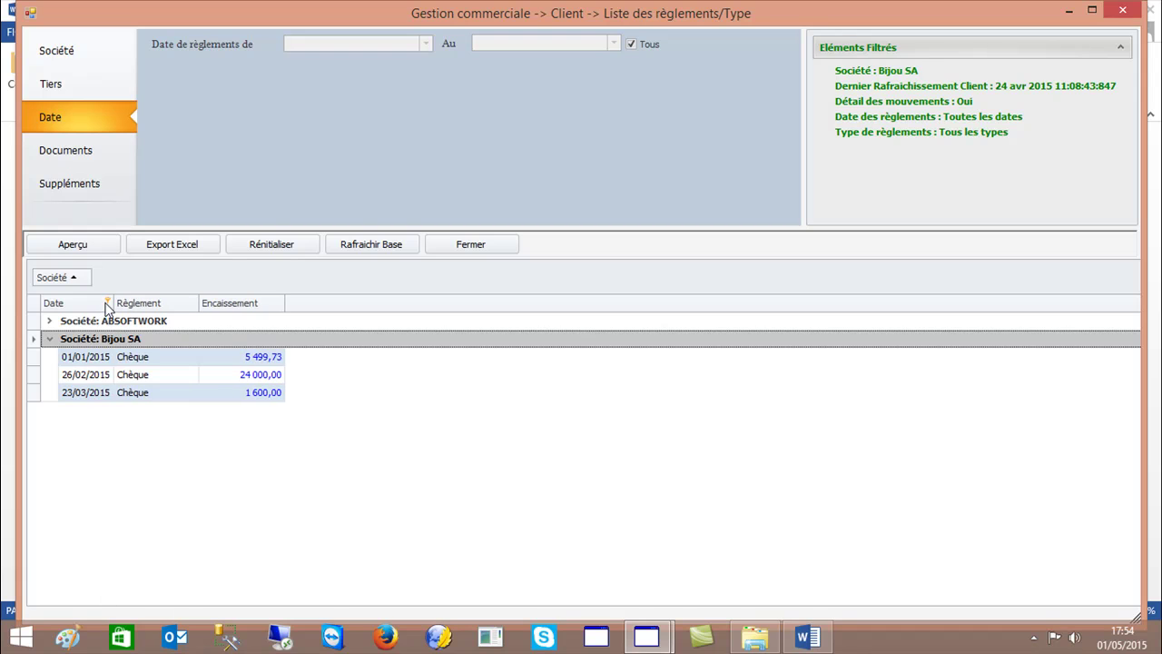
click(50, 321)
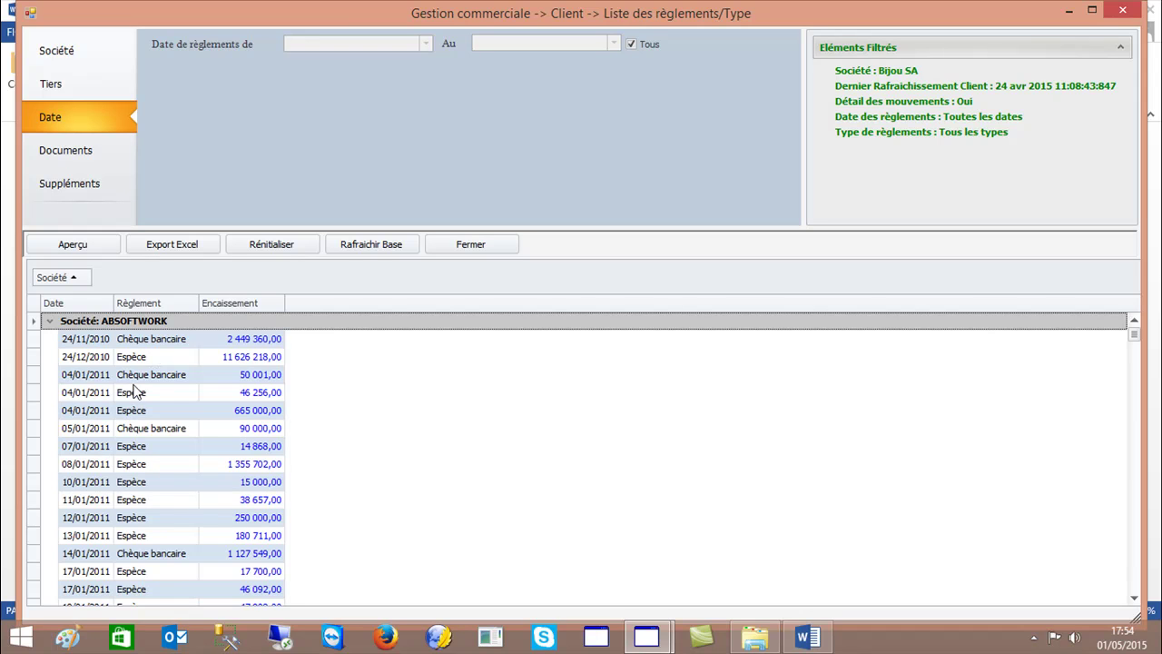
Step: Add Règlement as a second grouping level under Société, collapse both company groups and reopen ABSOFTWORK
drag(141, 306, 138, 297)
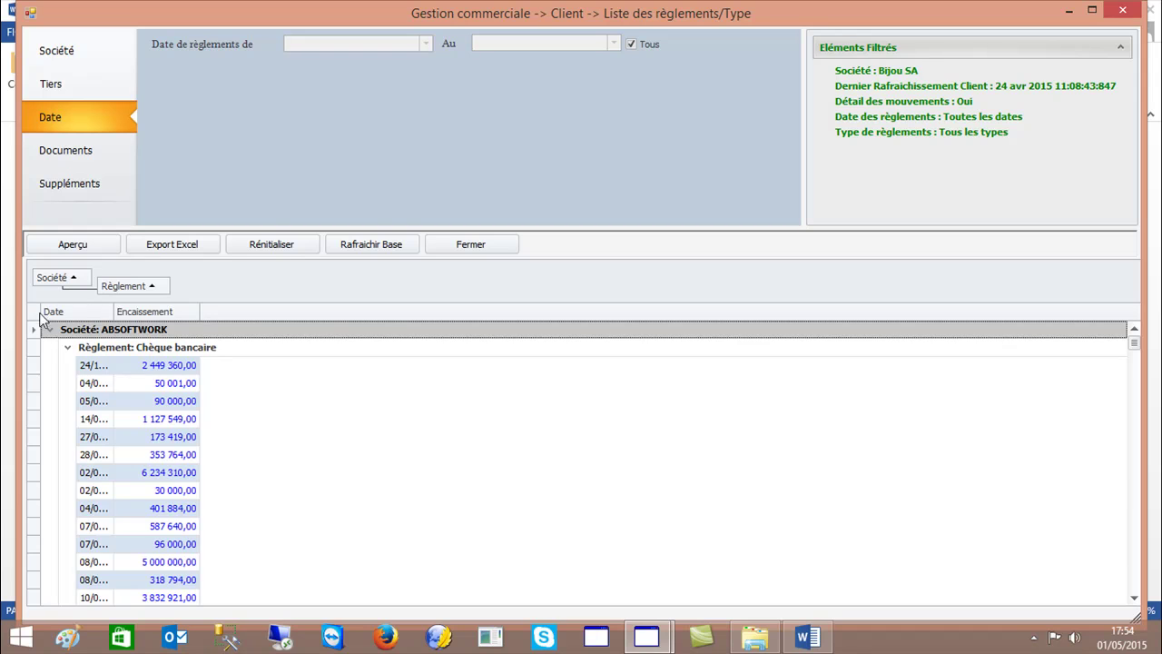
click(50, 330)
click(49, 347)
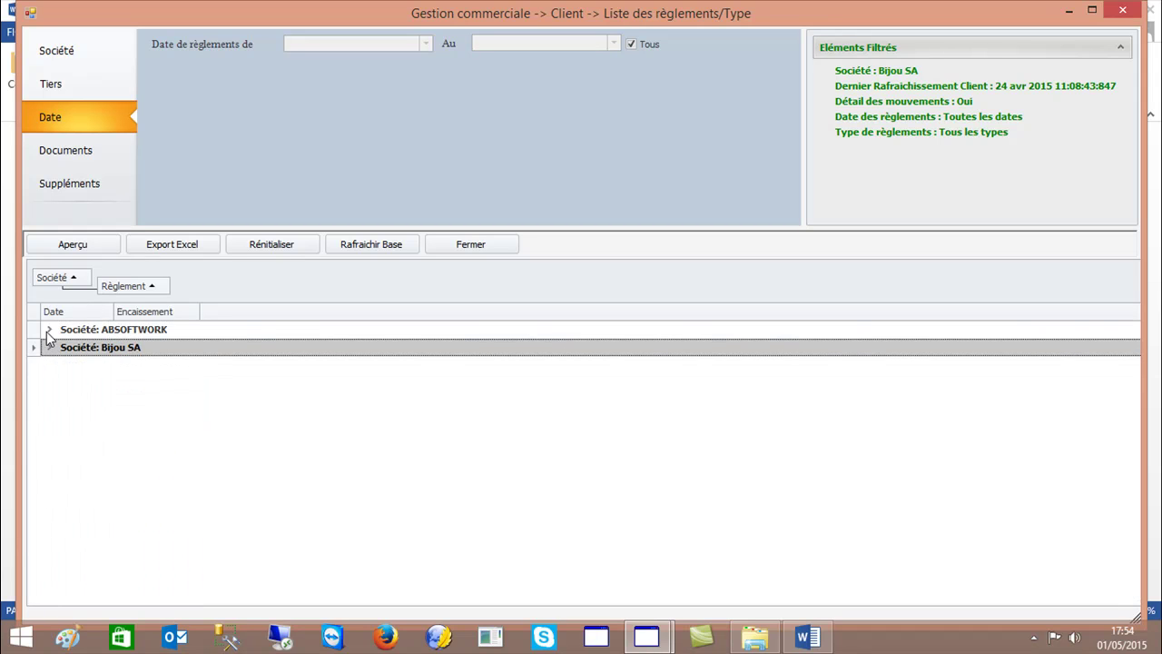
click(49, 331)
Step: Collapse the Chèque bancaire, Effet, Espèce and Virement bancaire subgroups under ABSOFTWORK
click(68, 349)
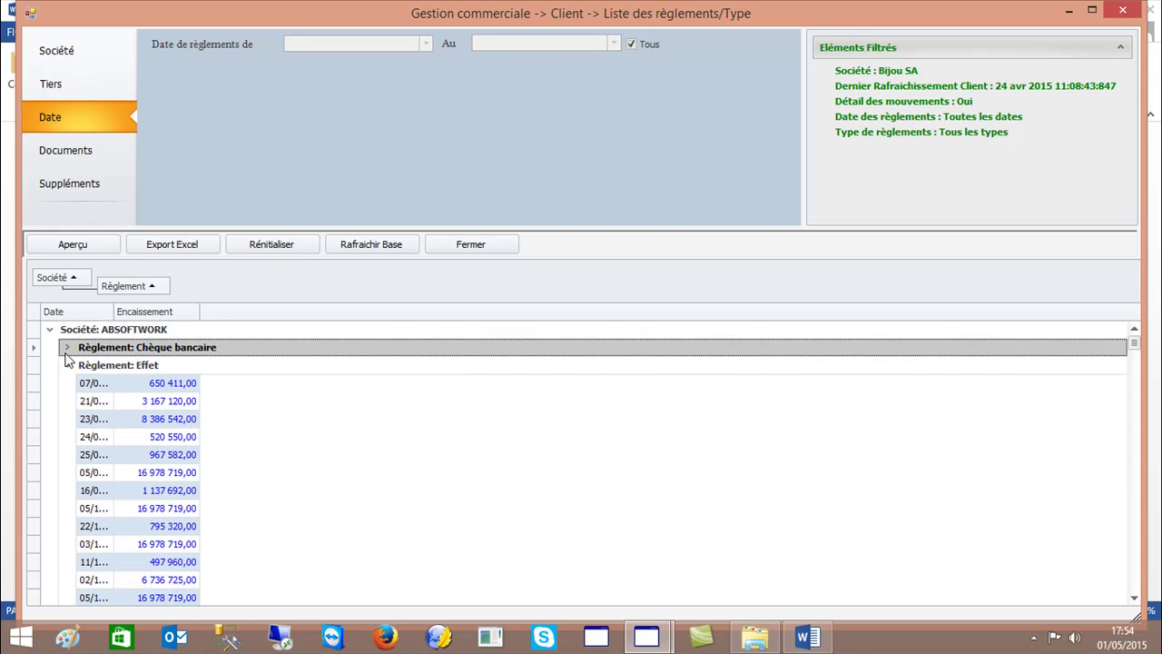
click(68, 349)
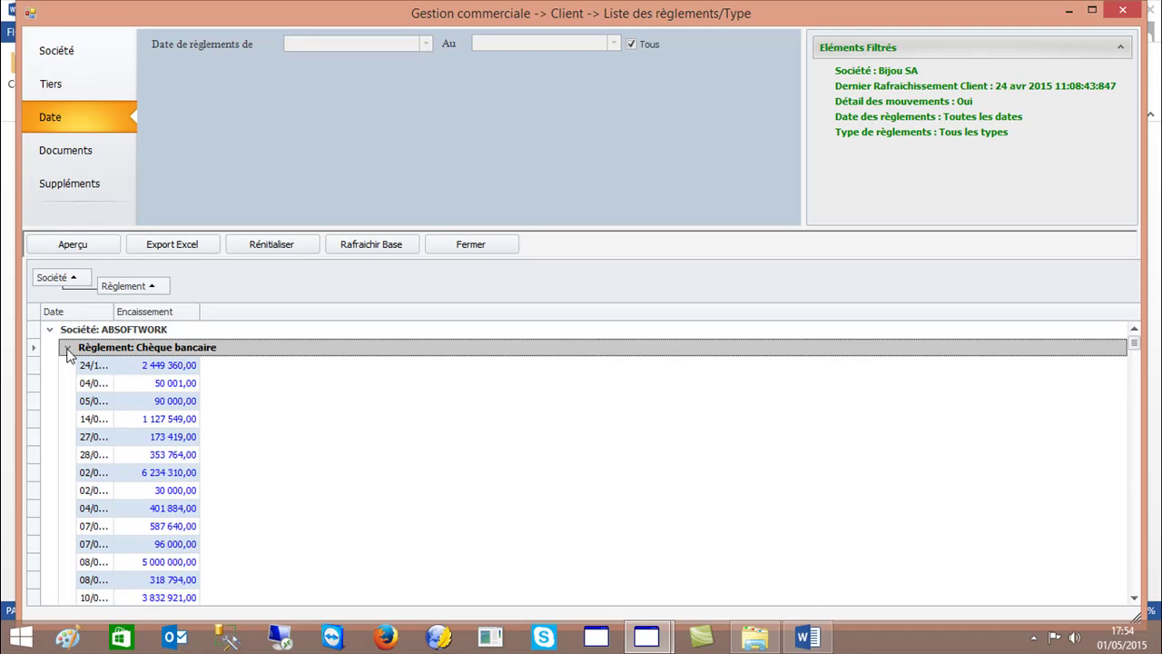
click(67, 349)
click(67, 365)
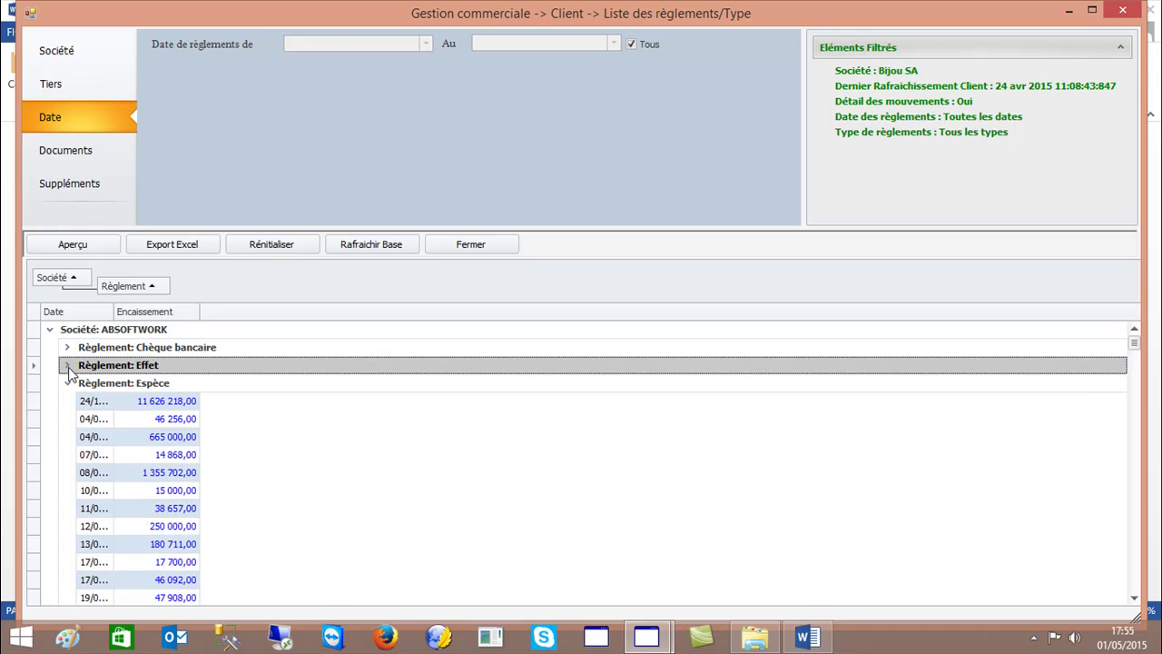
click(67, 384)
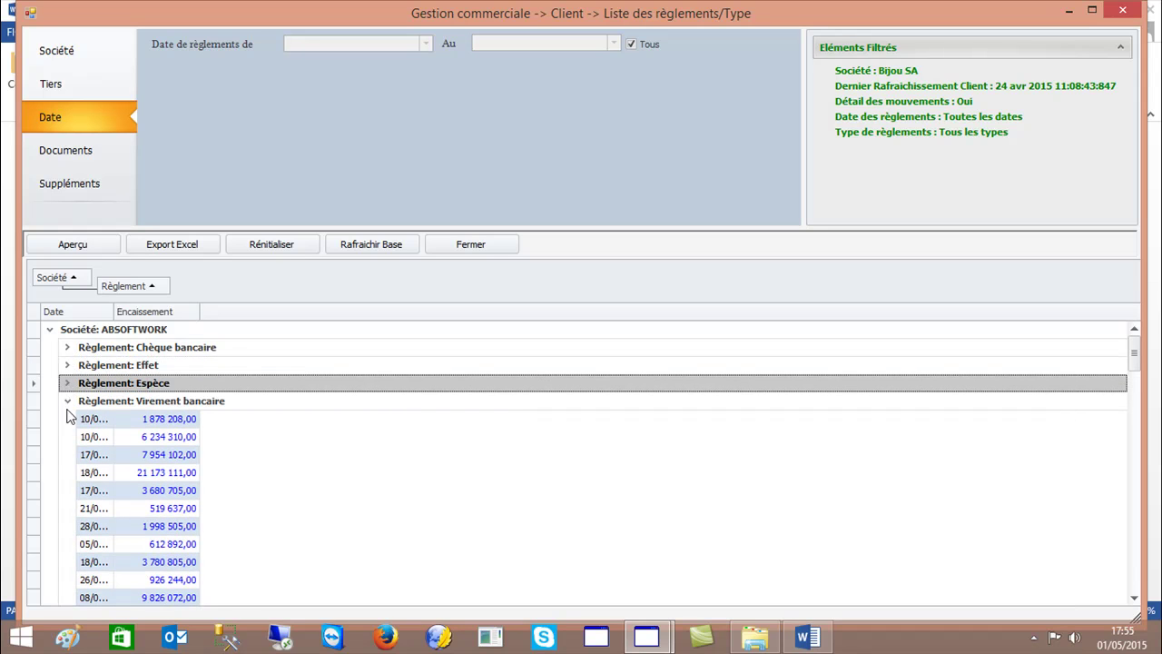
click(67, 383)
click(67, 384)
click(67, 401)
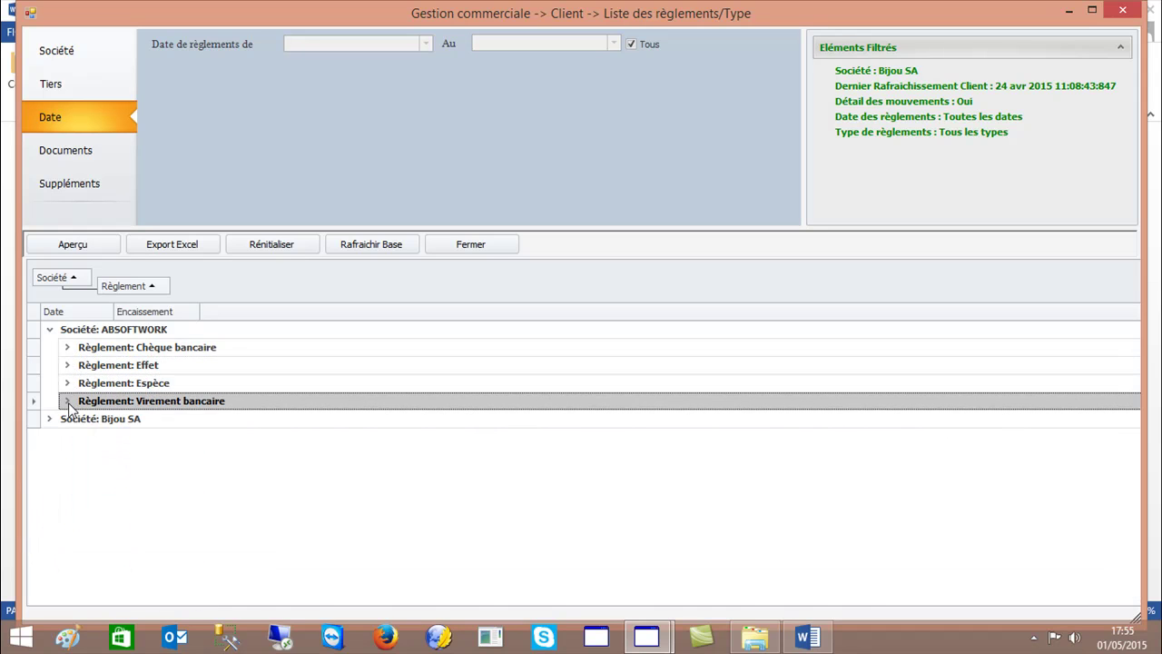
Step: Widen the Date column, expand the Bijou SA group and collapse its Chèque subgroup
drag(113, 306, 208, 302)
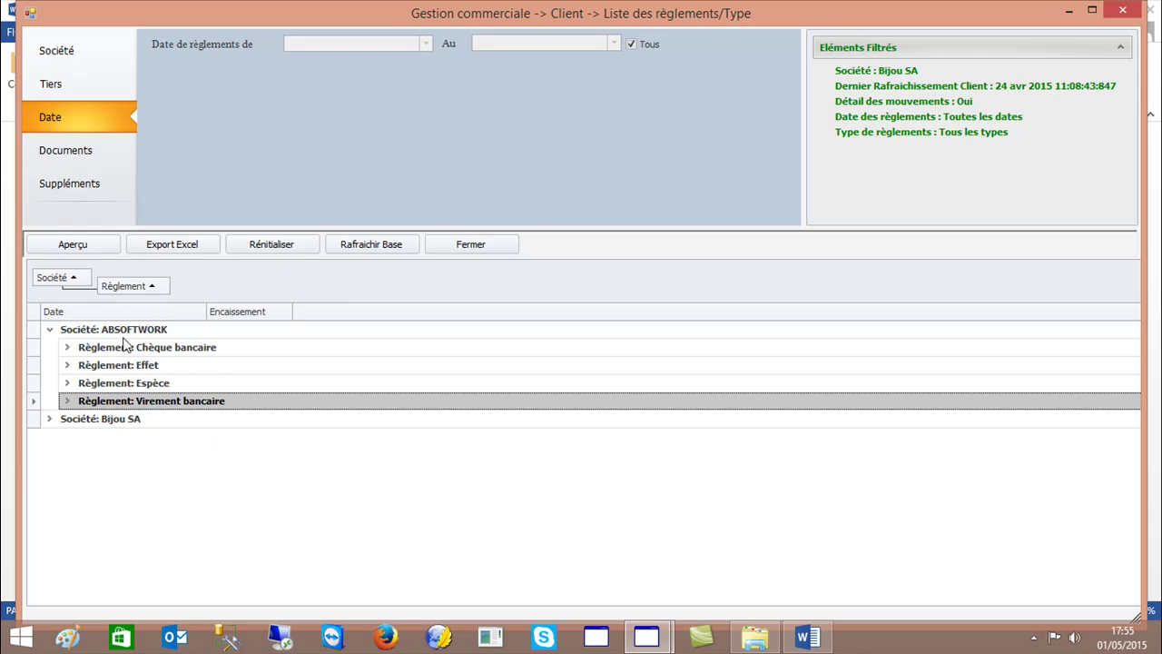
click(50, 419)
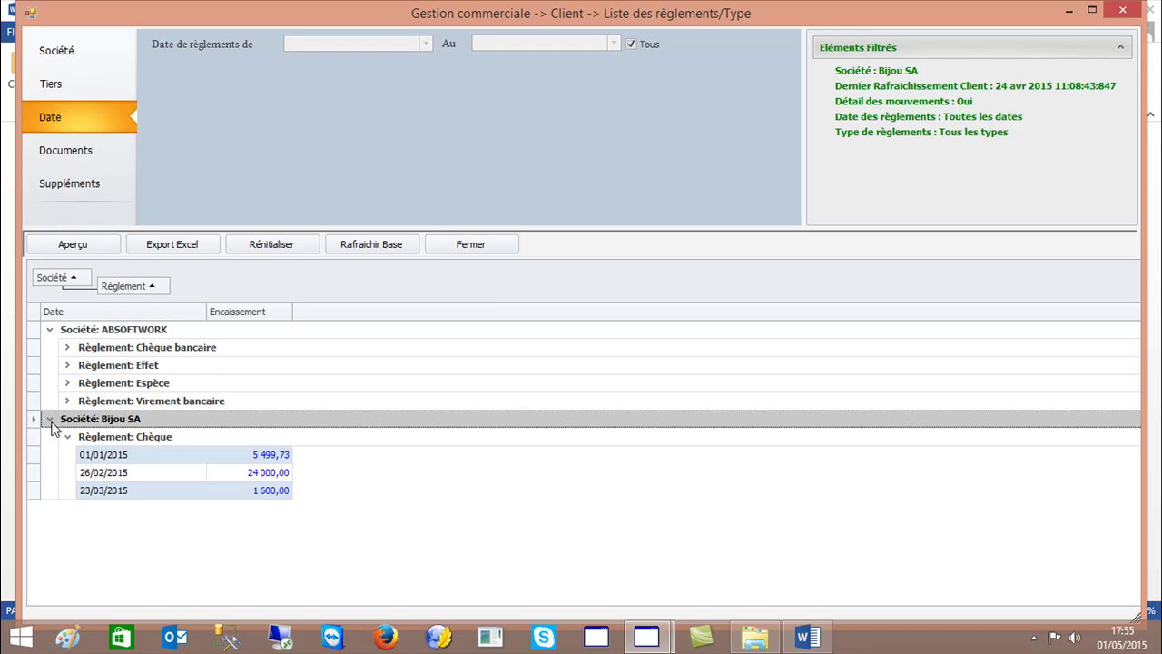
click(67, 437)
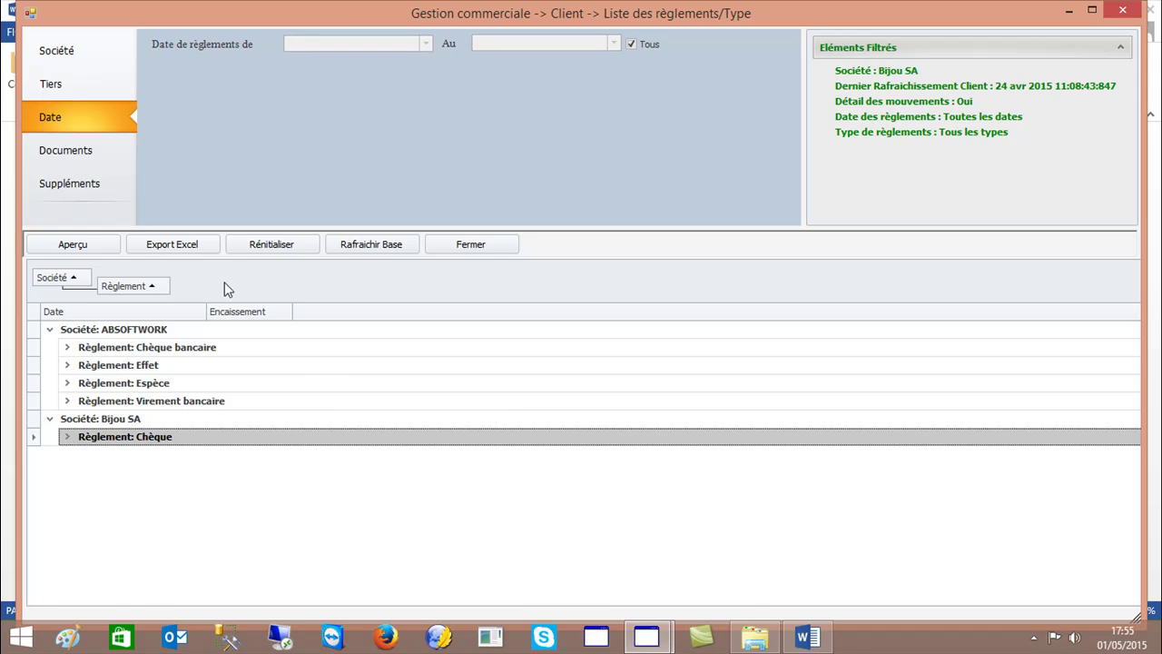
Step: Export the grouped report to the Bureau folder as an Excel file named TEST2
click(170, 244)
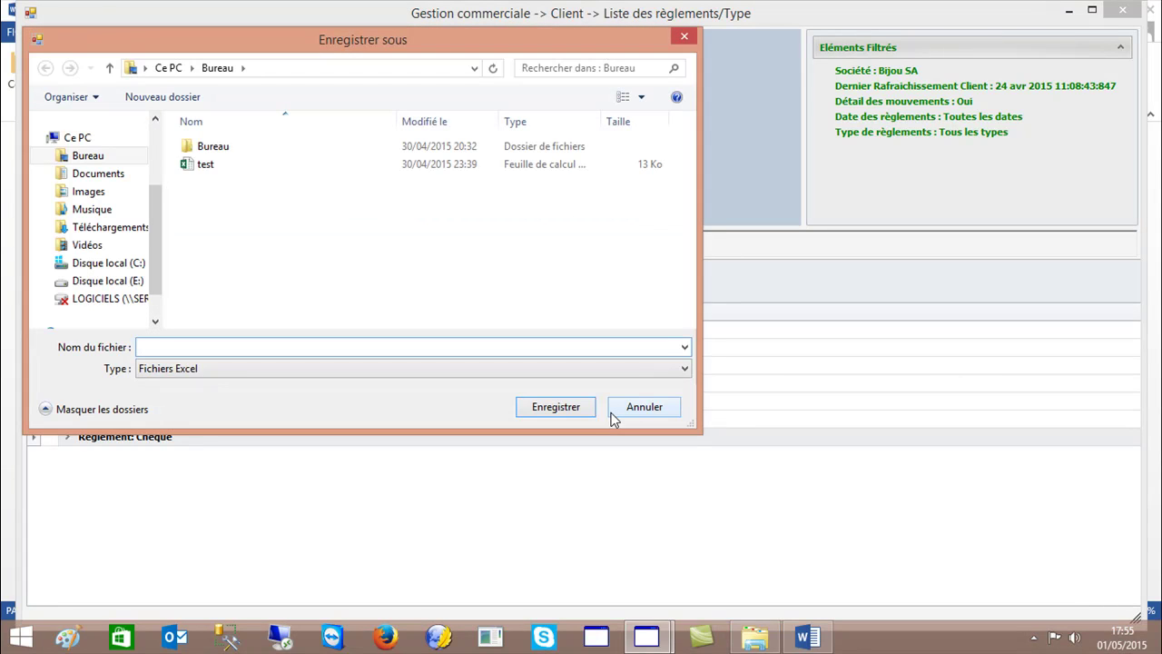
text(TEST2)
key(Return)
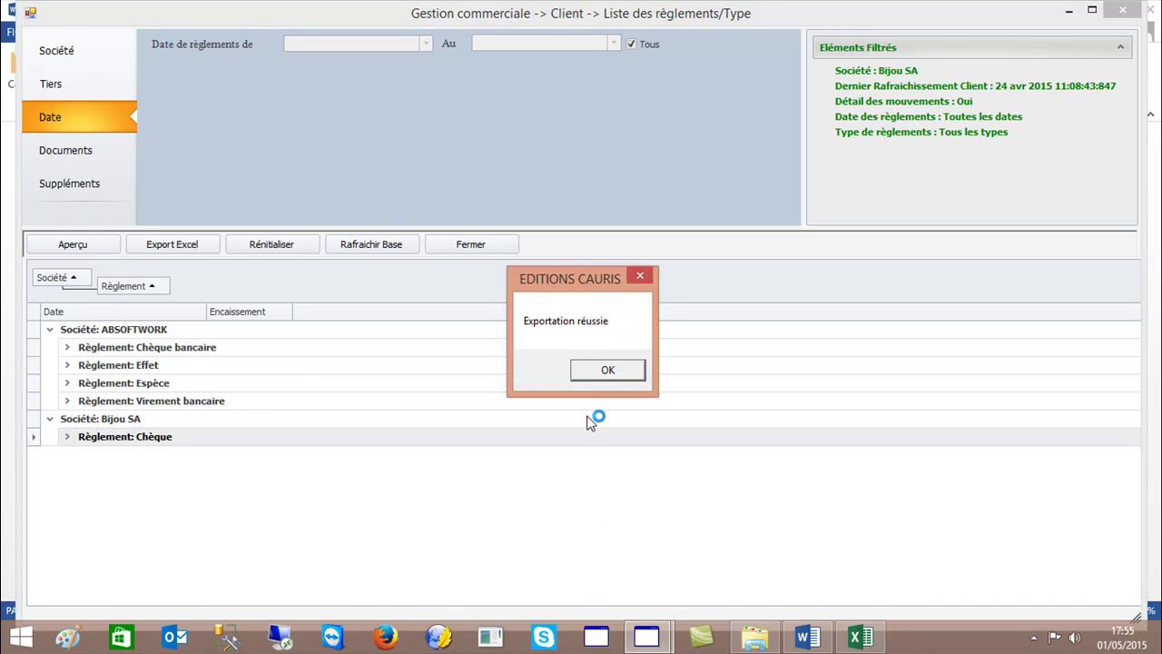
click(602, 369)
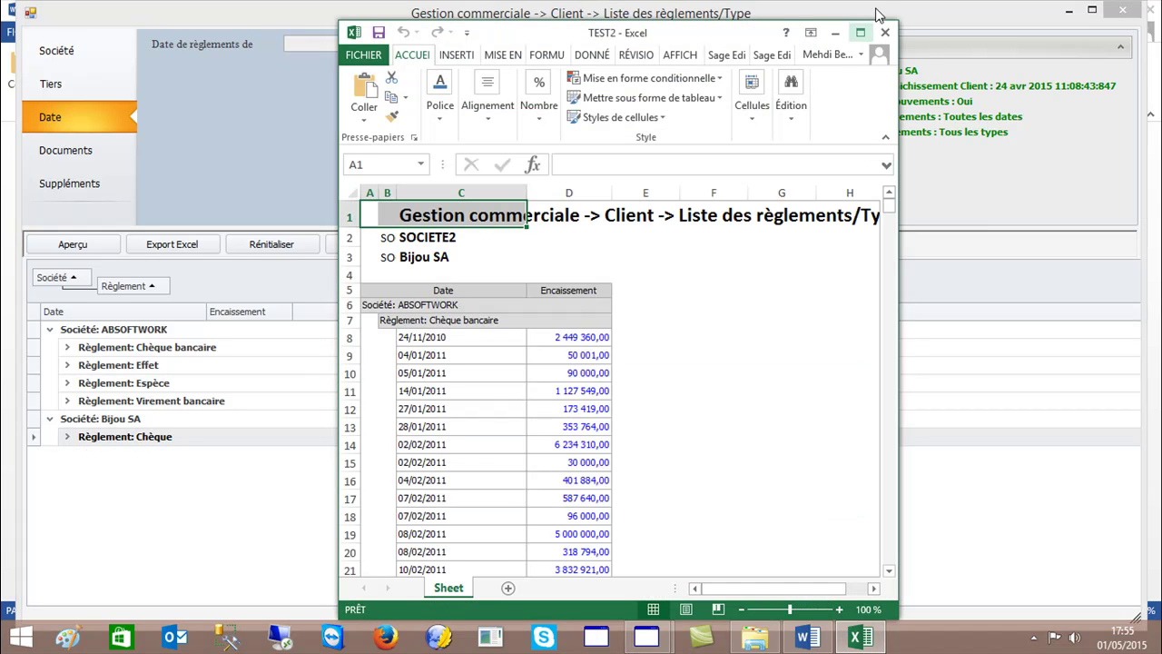
Step: Maximize the exported TEST2 workbook in Excel, auto-fit column B and examine the Société and Règlement group headings
click(860, 32)
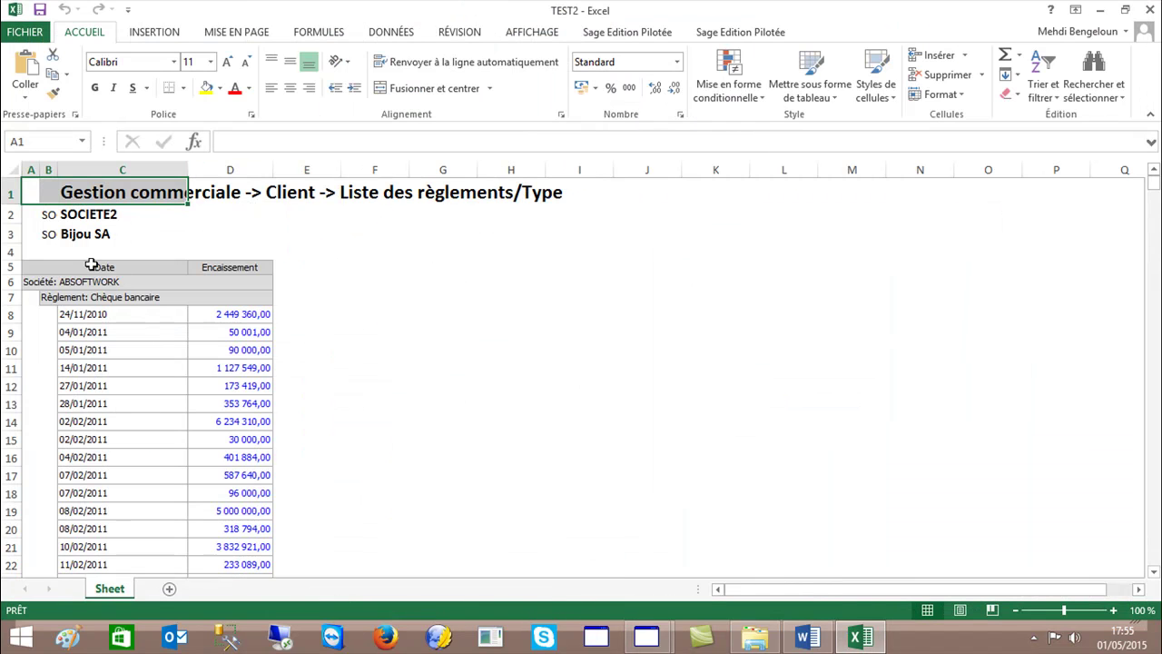
double_click(57, 167)
click(55, 282)
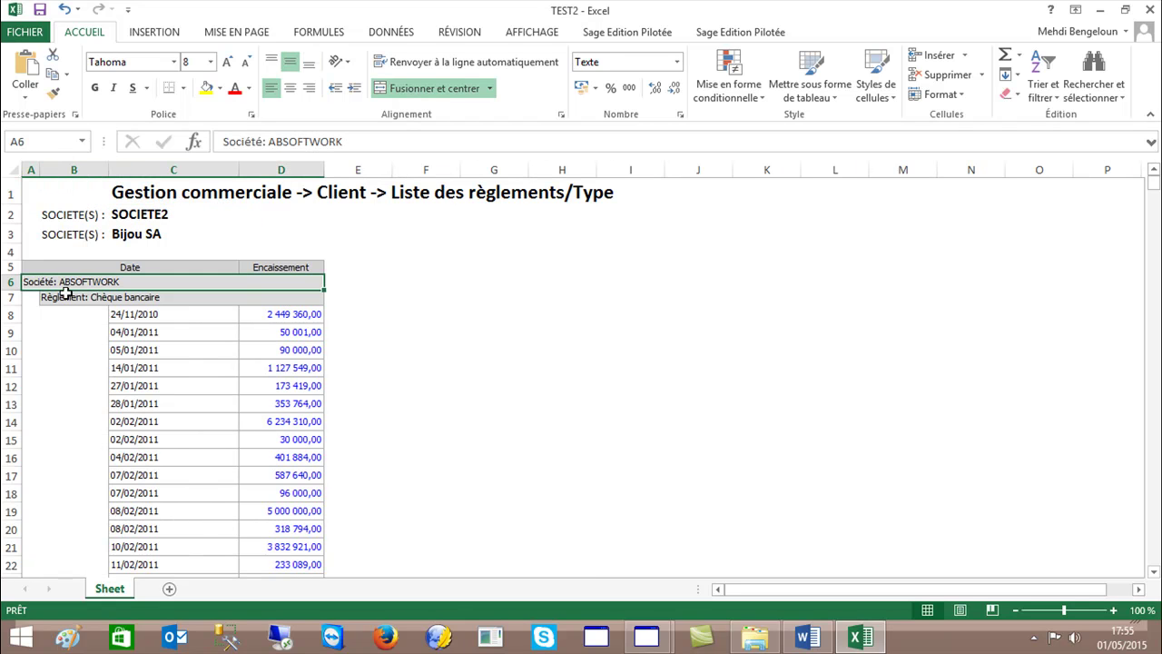
click(67, 298)
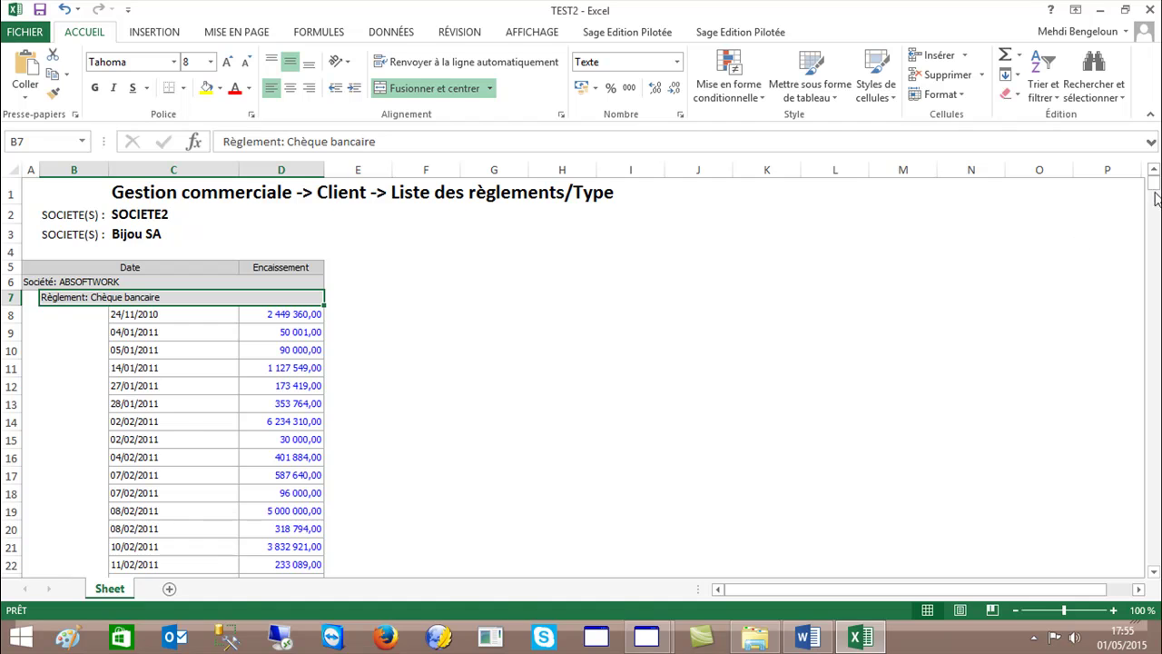
Step: Insert a blank row above the Règlement: Espèce heading at row 965 and select its Encaissement cell
drag(1153, 185, 1154, 413)
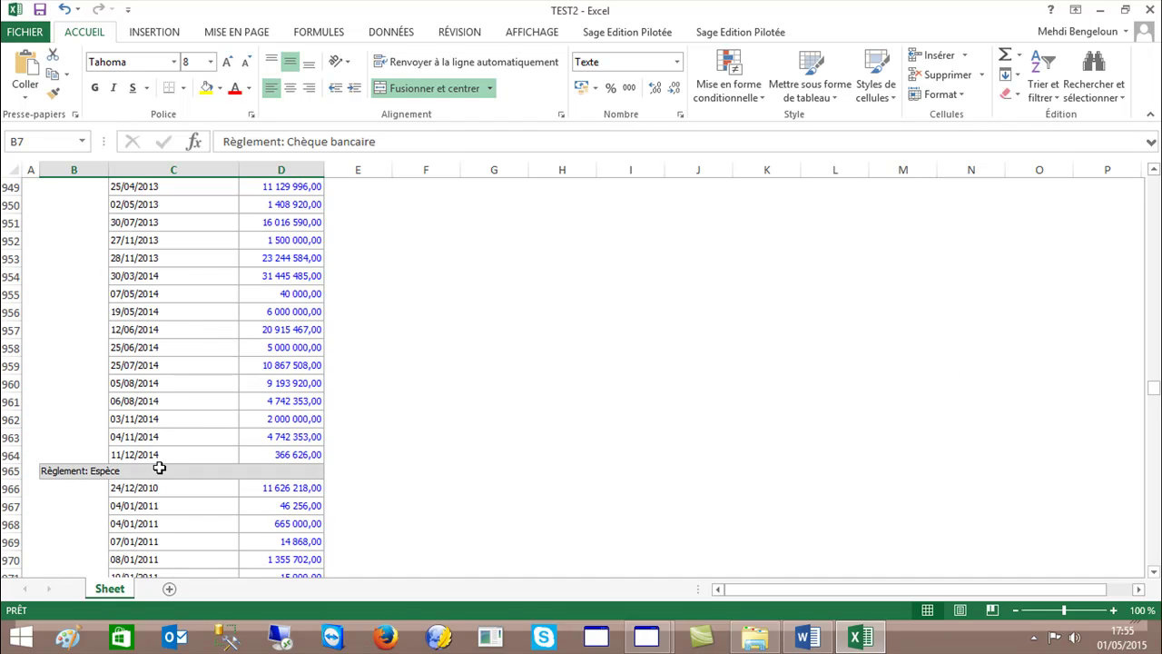
click(9, 471)
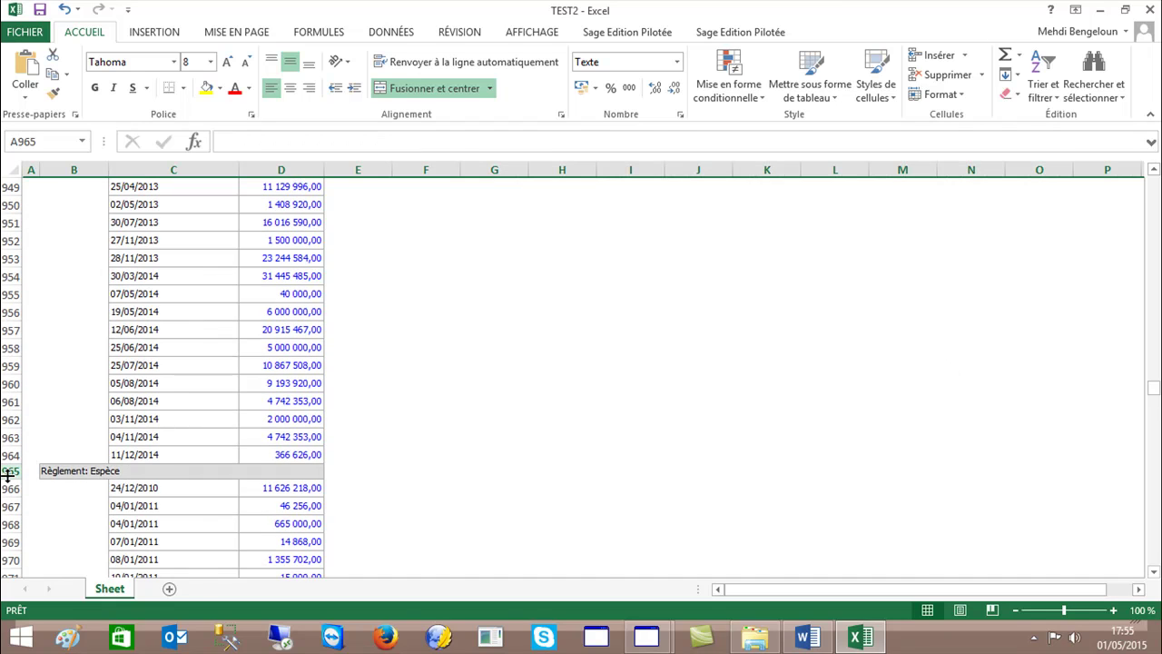
right_click(7, 471)
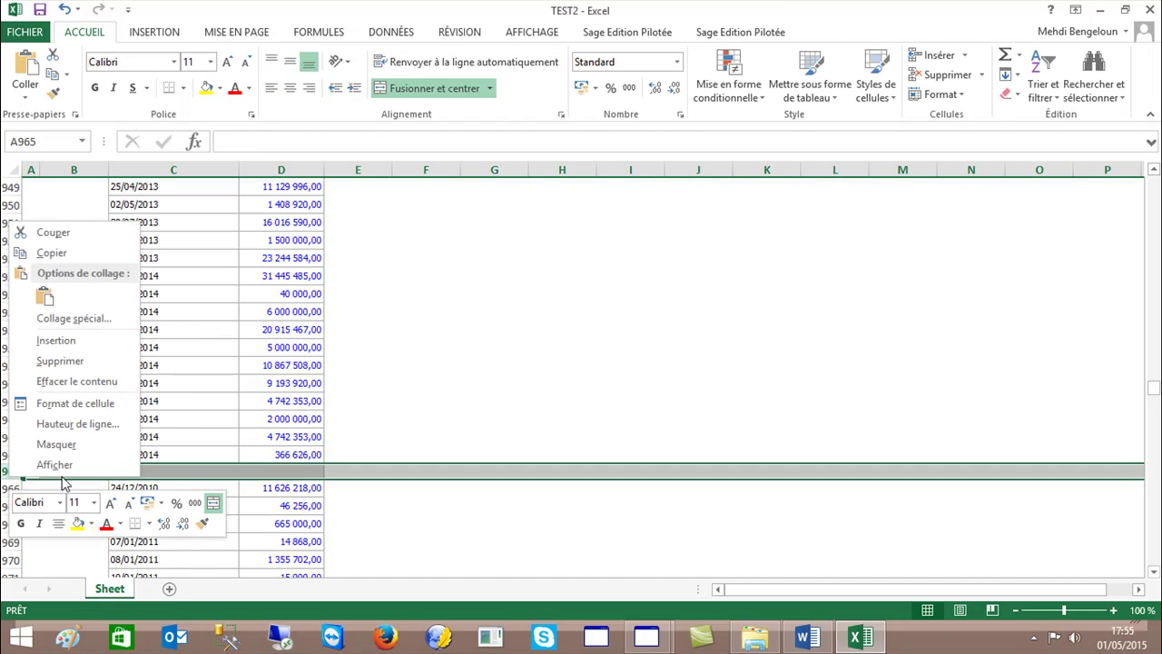
click(80, 344)
click(281, 472)
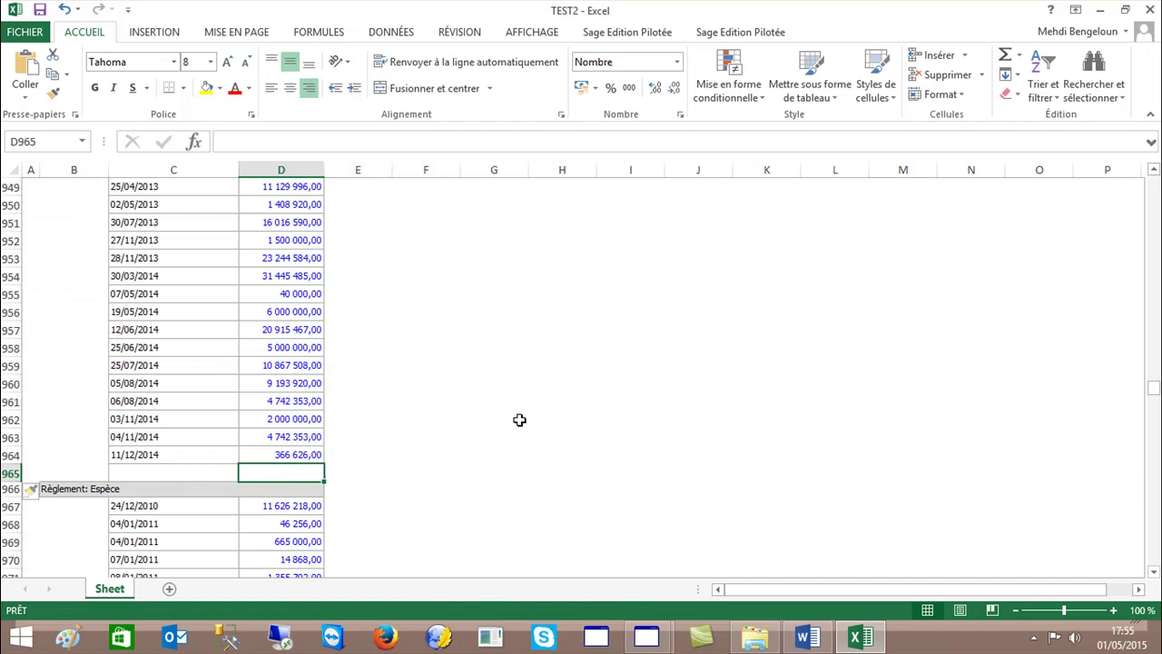
Step: Total the Encaissement column with AutoSum in row 965 and in the first empty row below the last Bijou SA payment
click(1005, 55)
key(Return)
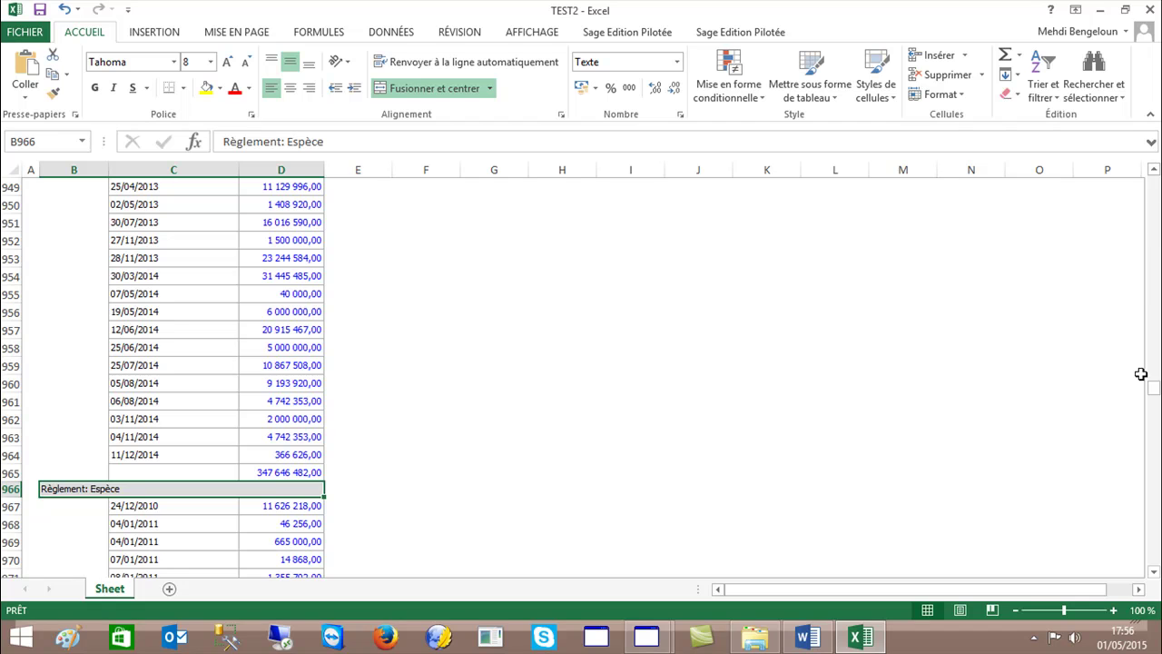
drag(1153, 388, 1157, 583)
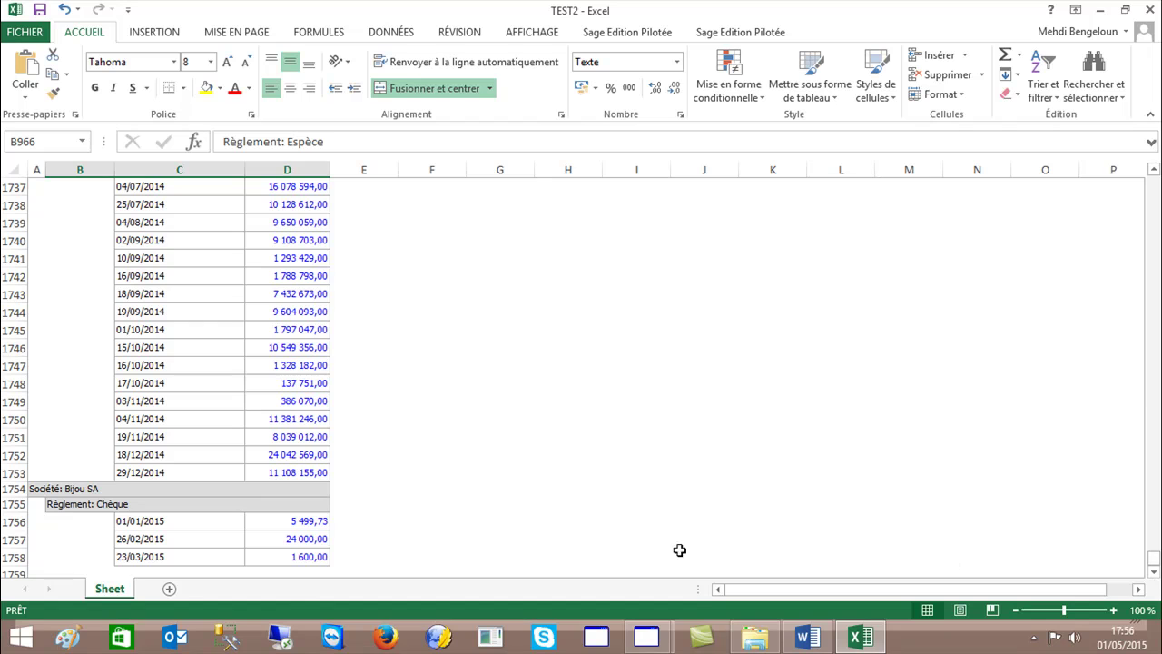
click(286, 572)
click(1004, 56)
key(Return)
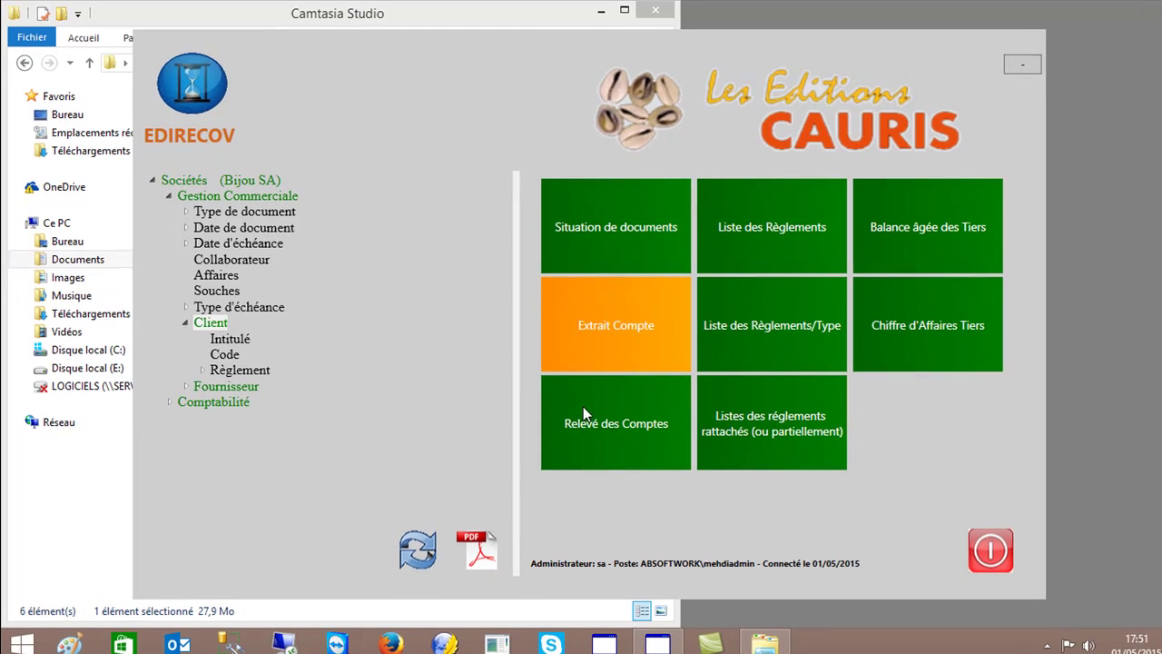
Step: Open the client Extrait Compte report, check its Tiers and Date filters, and generate the preview with movement details
click(574, 287)
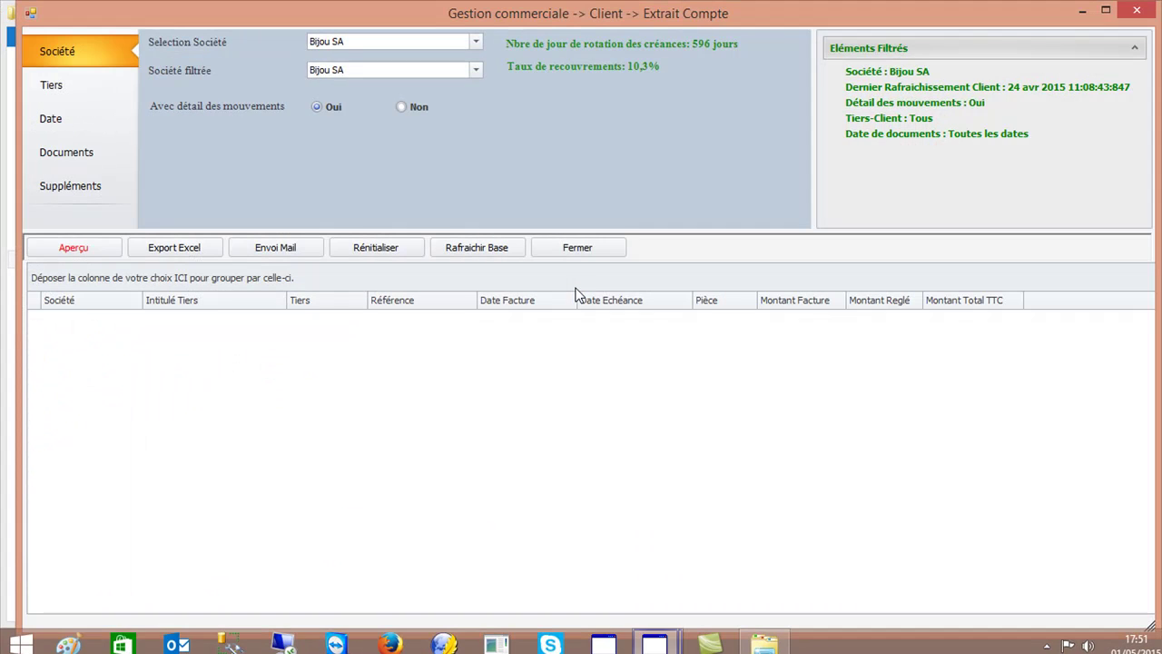
click(49, 94)
click(47, 134)
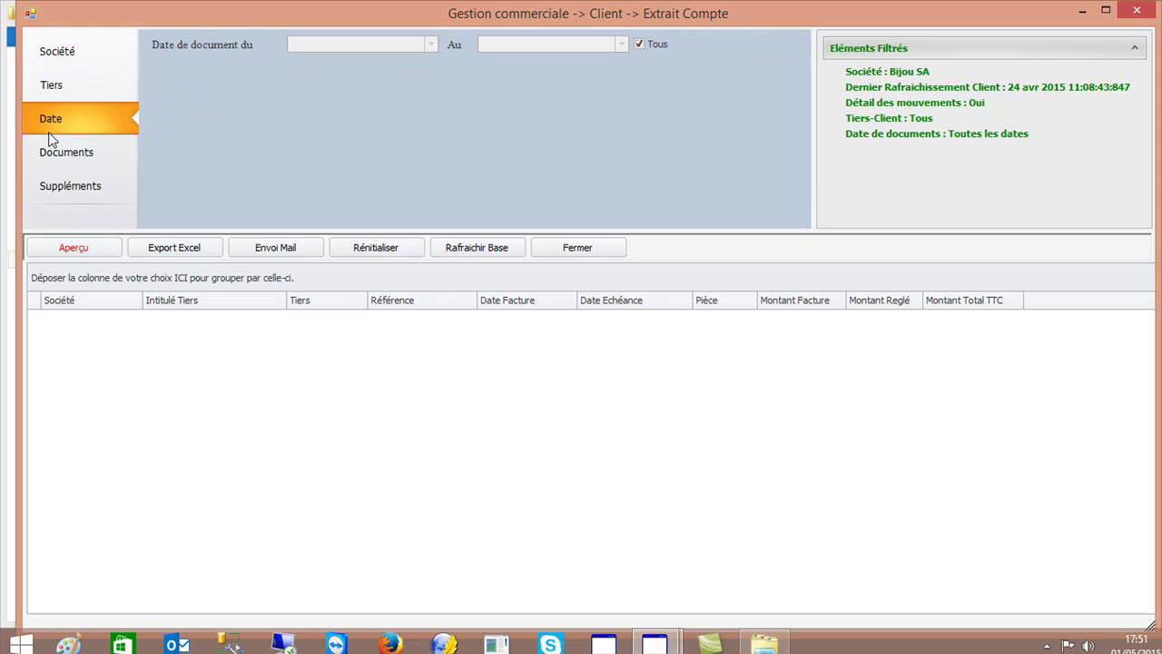
click(75, 248)
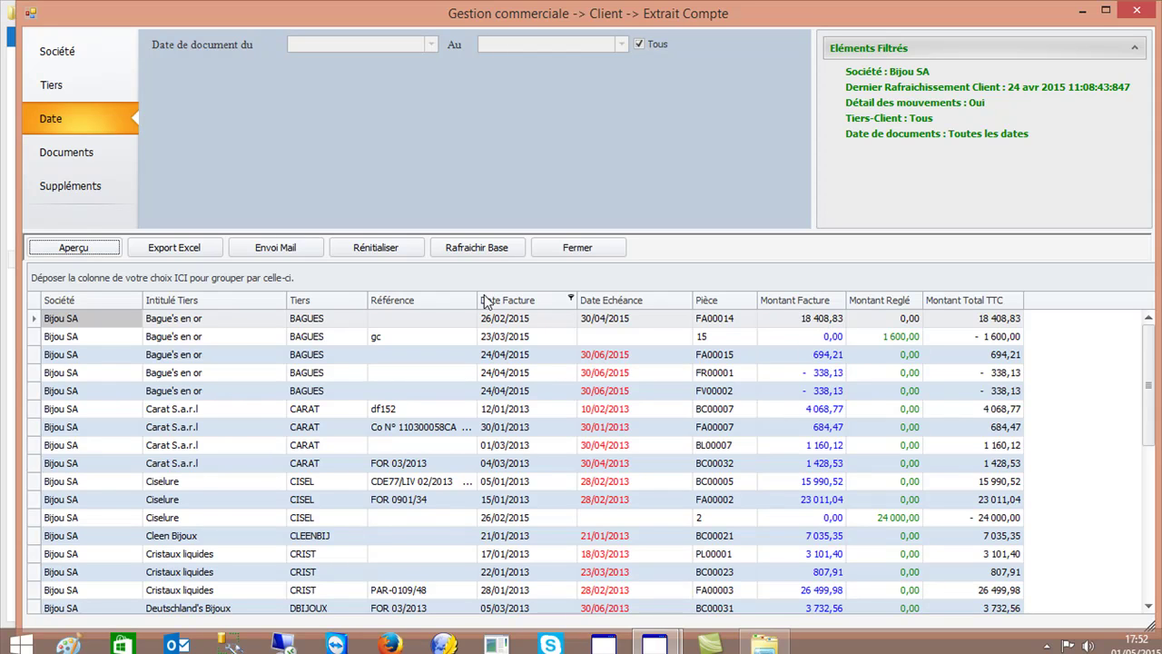
Step: Set Avec détail des mouvements to Non for Bijou SA and regenerate the Extrait Compte preview
click(71, 76)
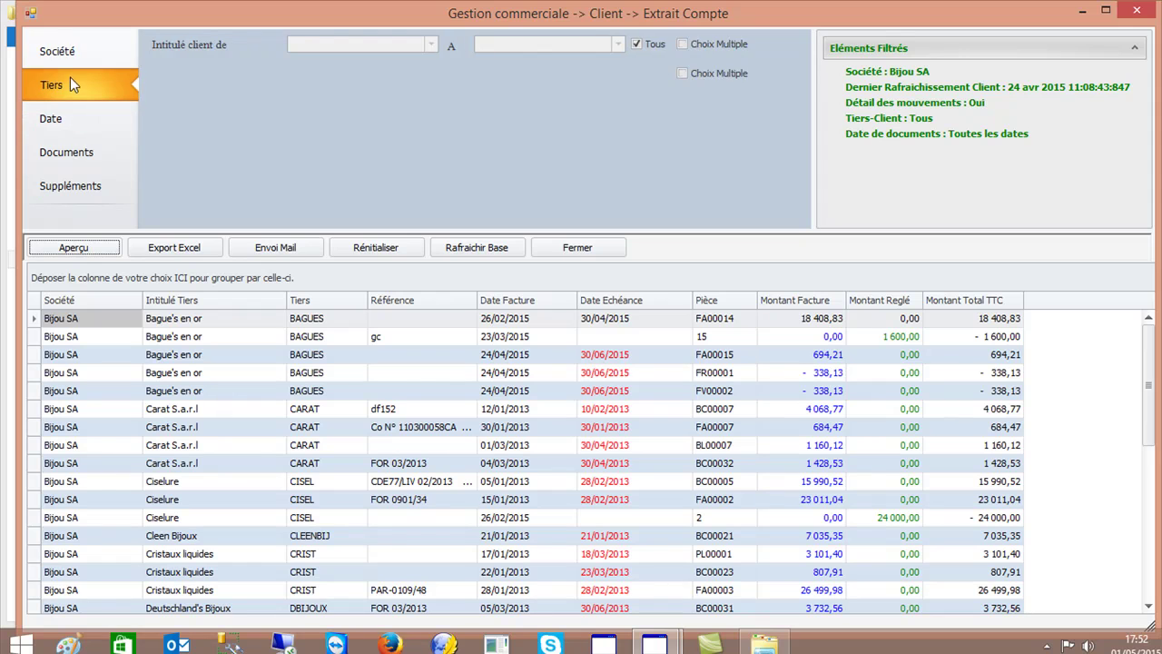
click(85, 55)
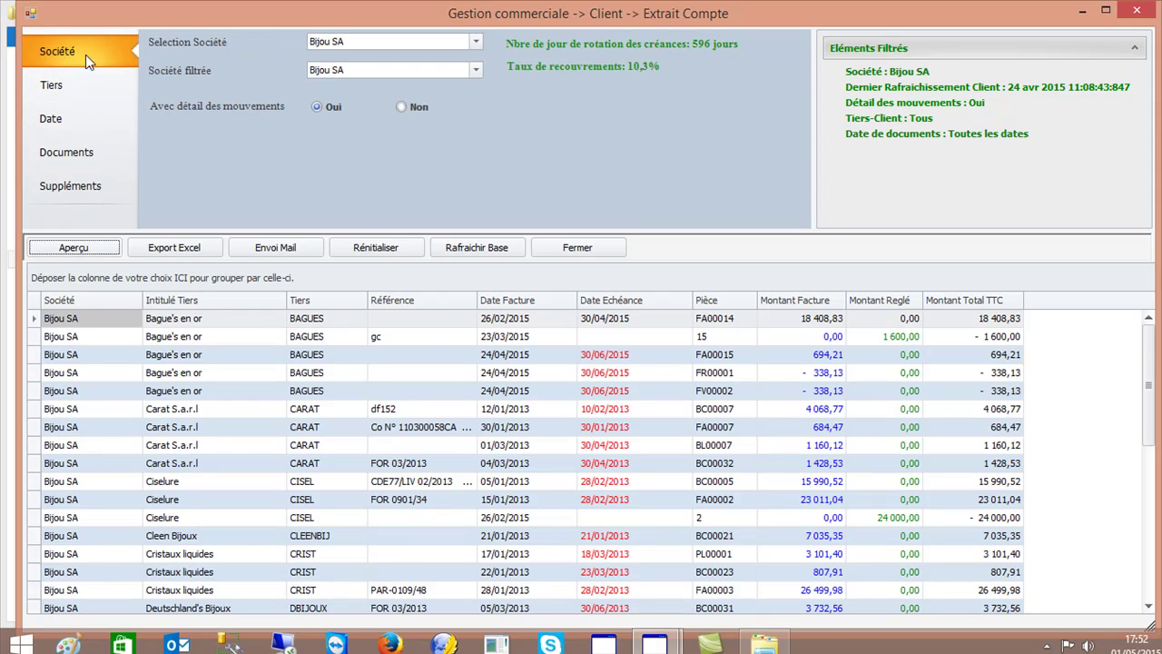
click(401, 107)
click(70, 248)
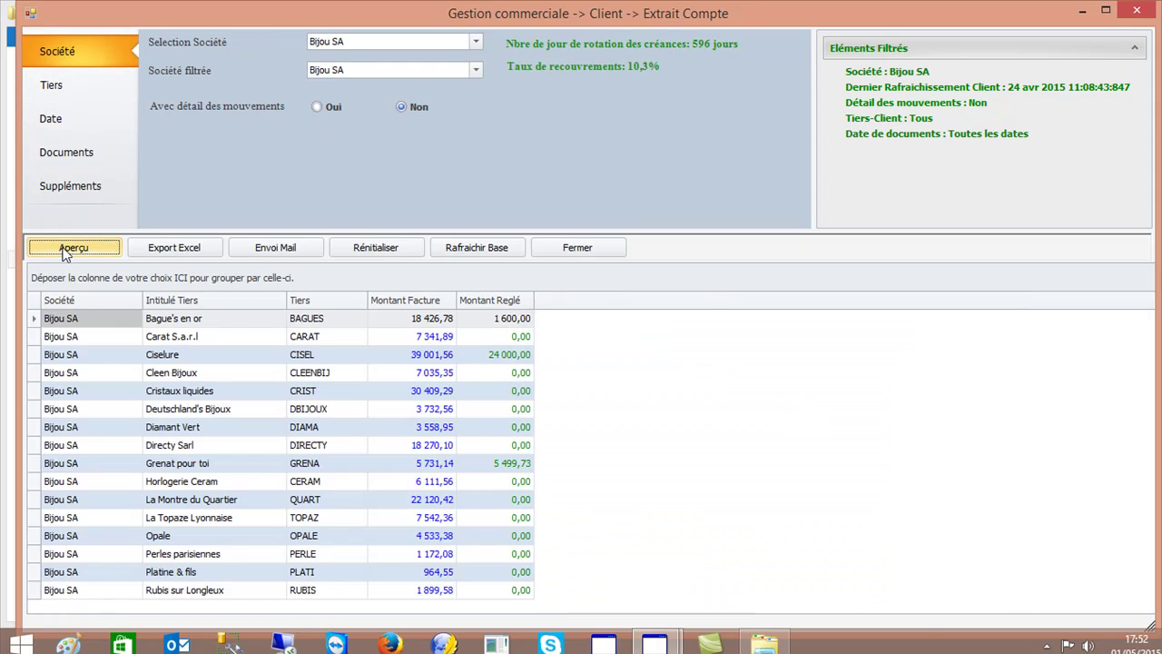
Step: Group the account summary by Intitulé Tiers and expand the Bague's en or and Ciselure groups
click(184, 322)
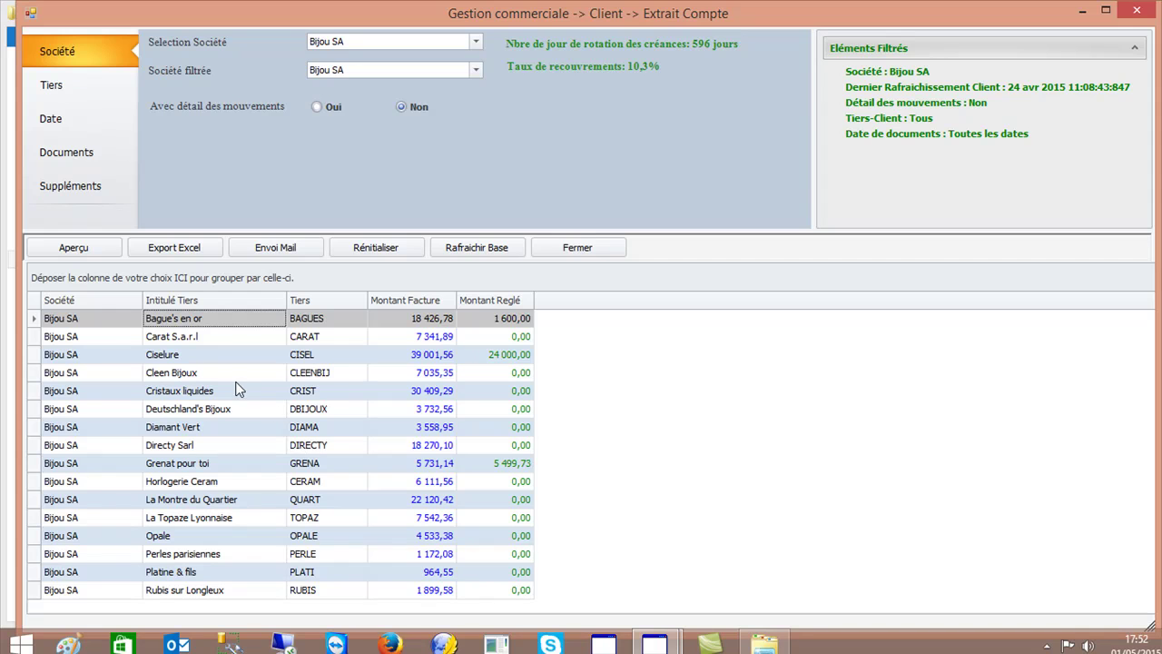
drag(201, 302, 177, 277)
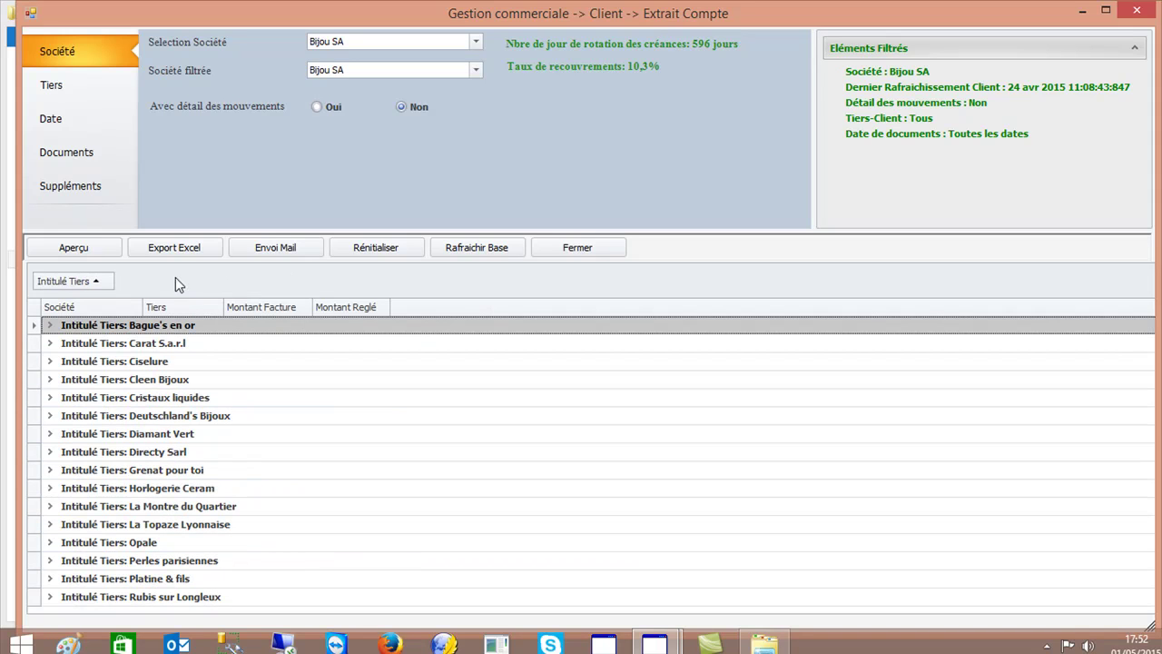
click(50, 325)
click(50, 361)
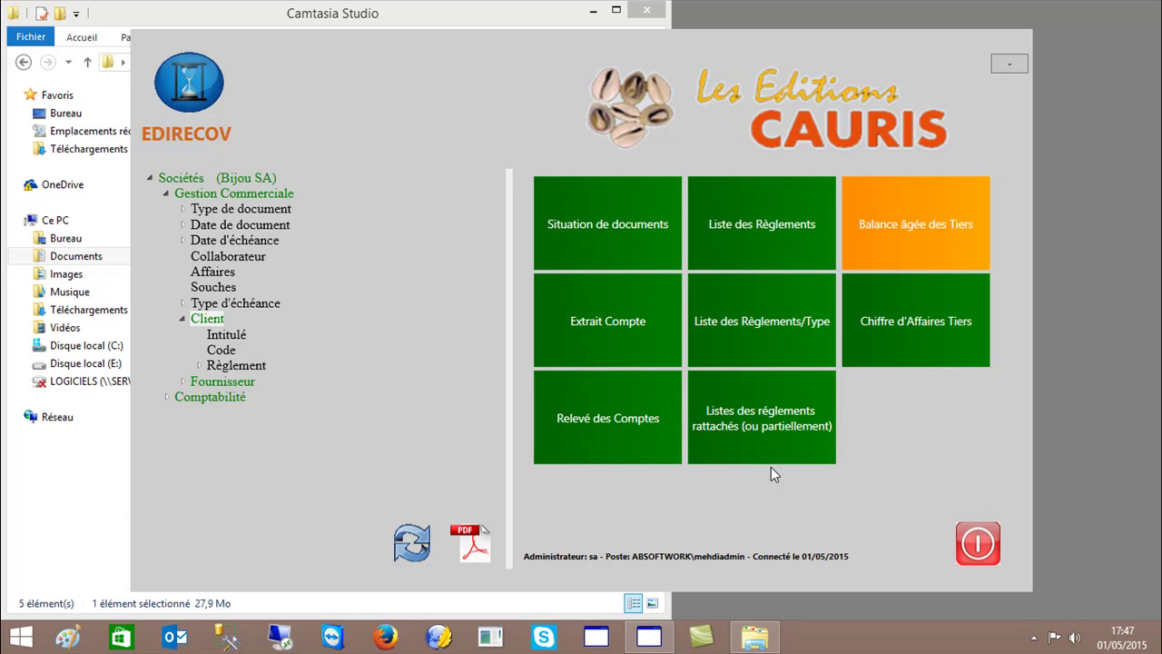
Step: Open the Paramètres of Sociétés, review the Options including Périodicité de paiement, apply them and close the settings
click(194, 181)
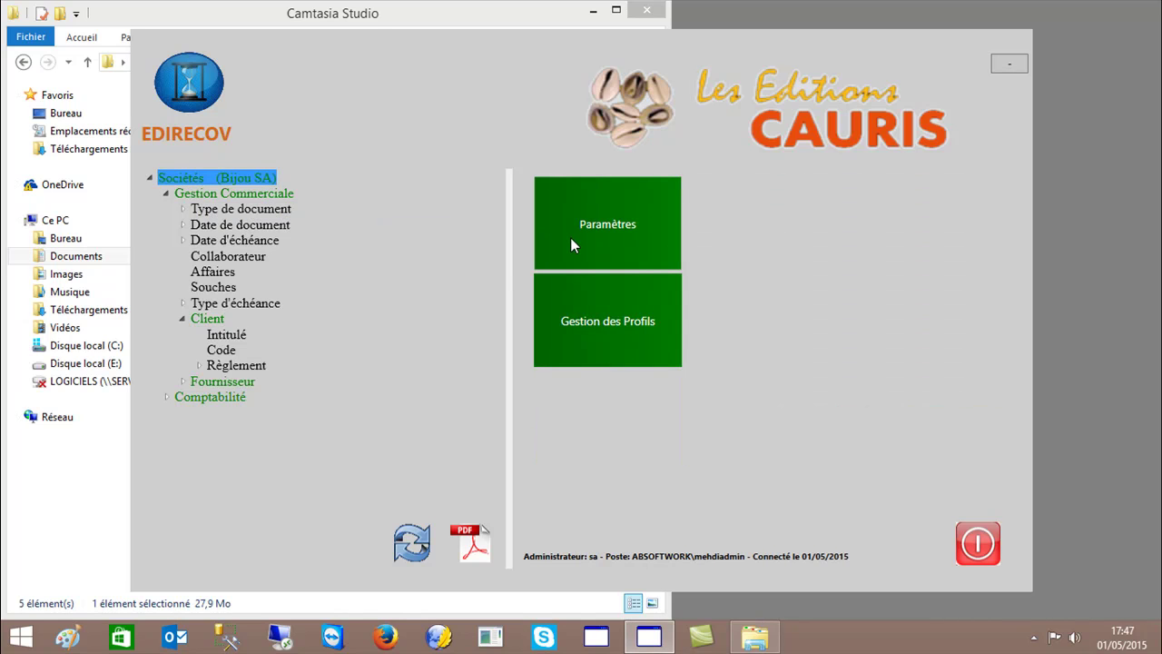
click(571, 241)
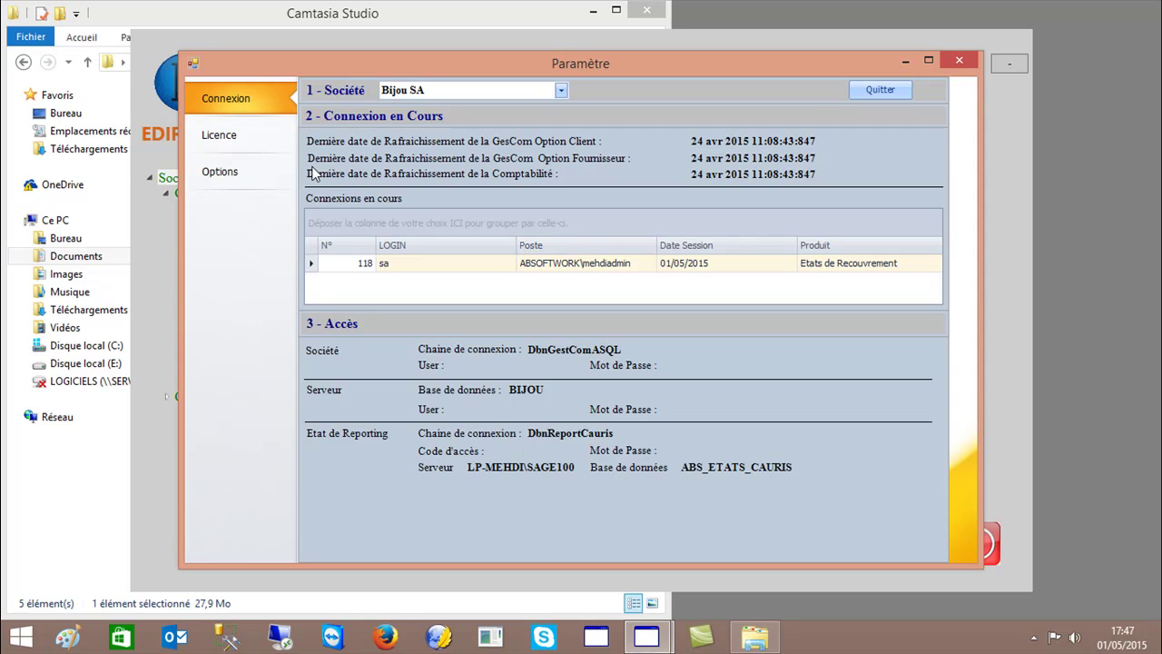
click(224, 172)
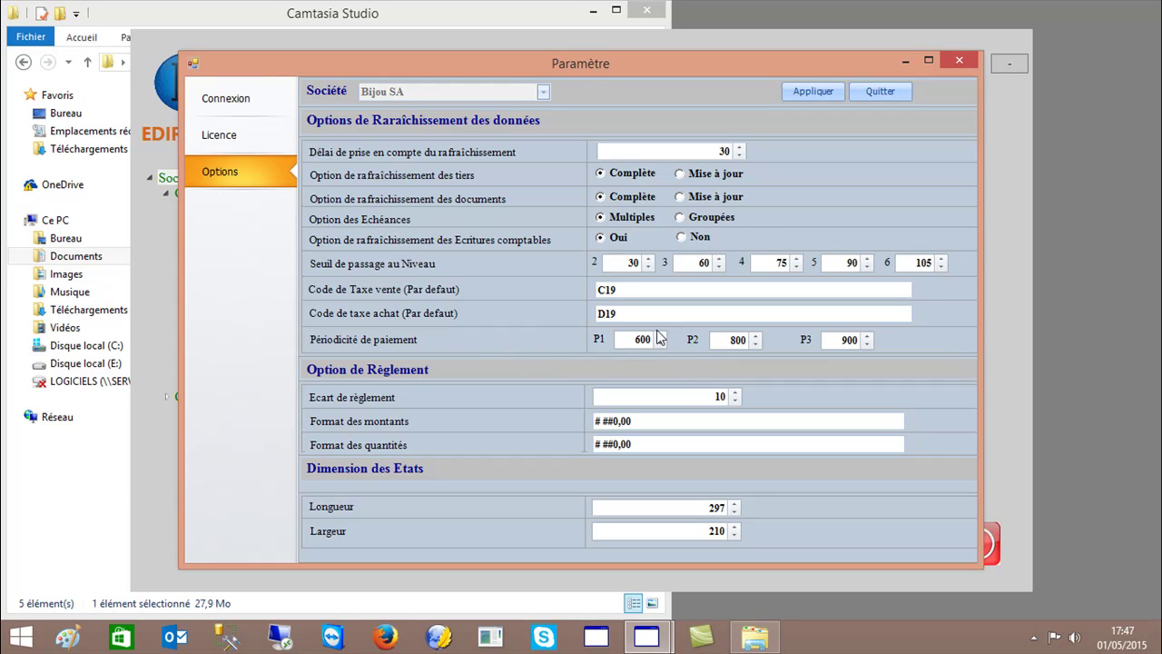
click(813, 91)
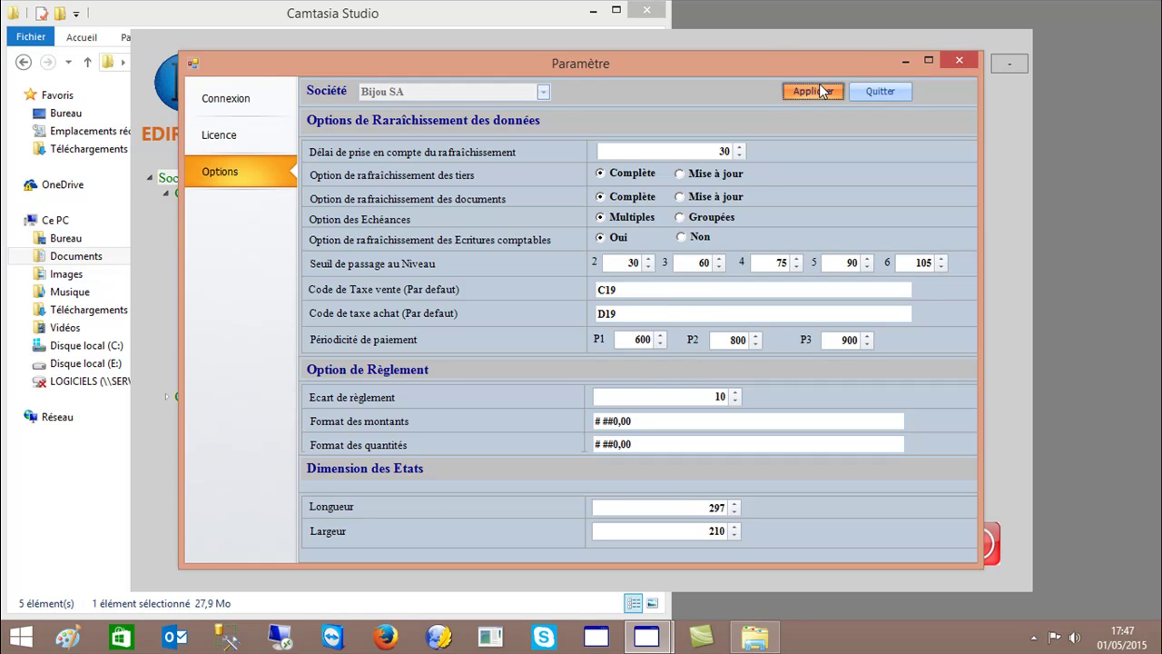
click(660, 370)
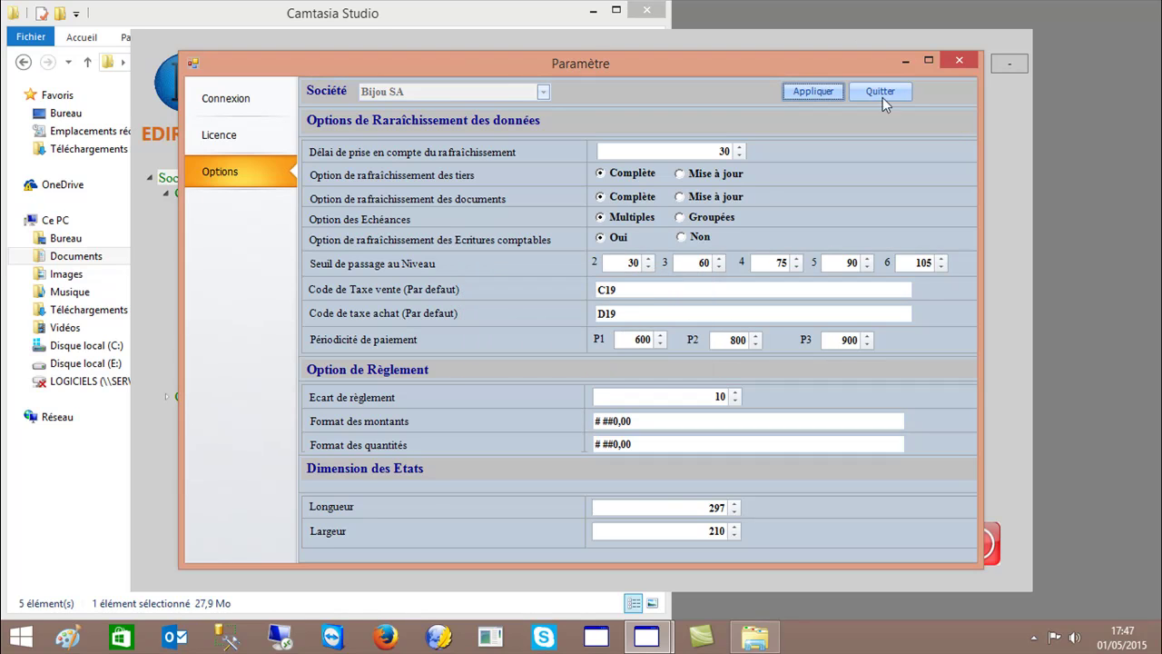
click(877, 93)
Step: Open the Balance âgée des Tiers report from the Client section of Gestion Commerciale
click(223, 195)
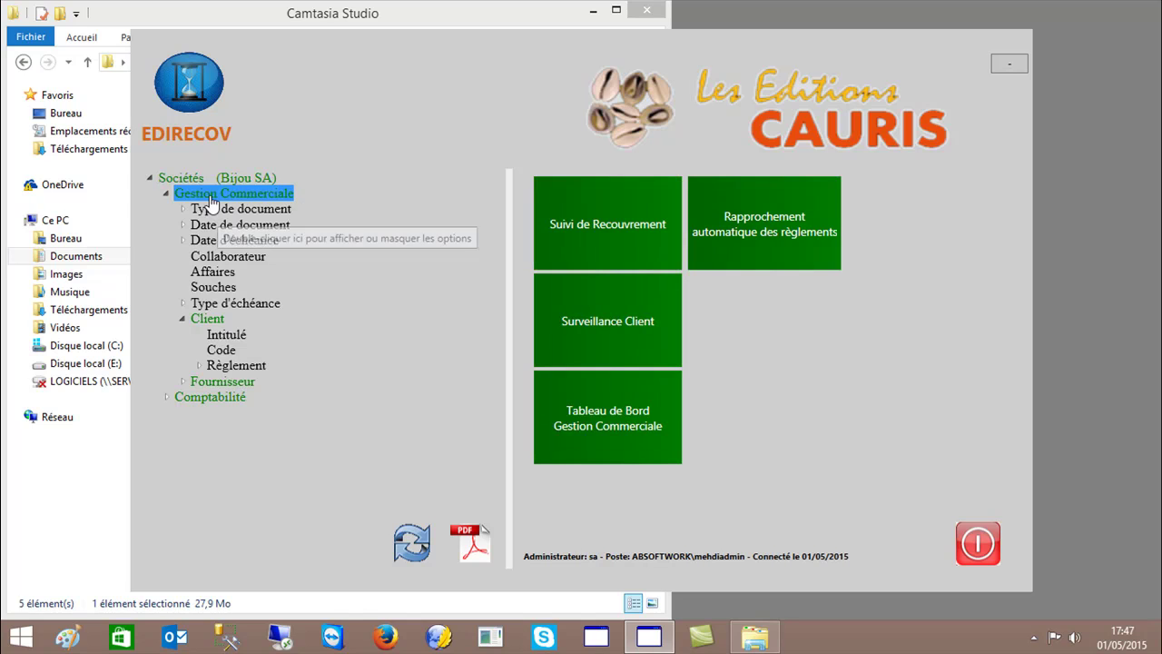
click(227, 322)
click(890, 227)
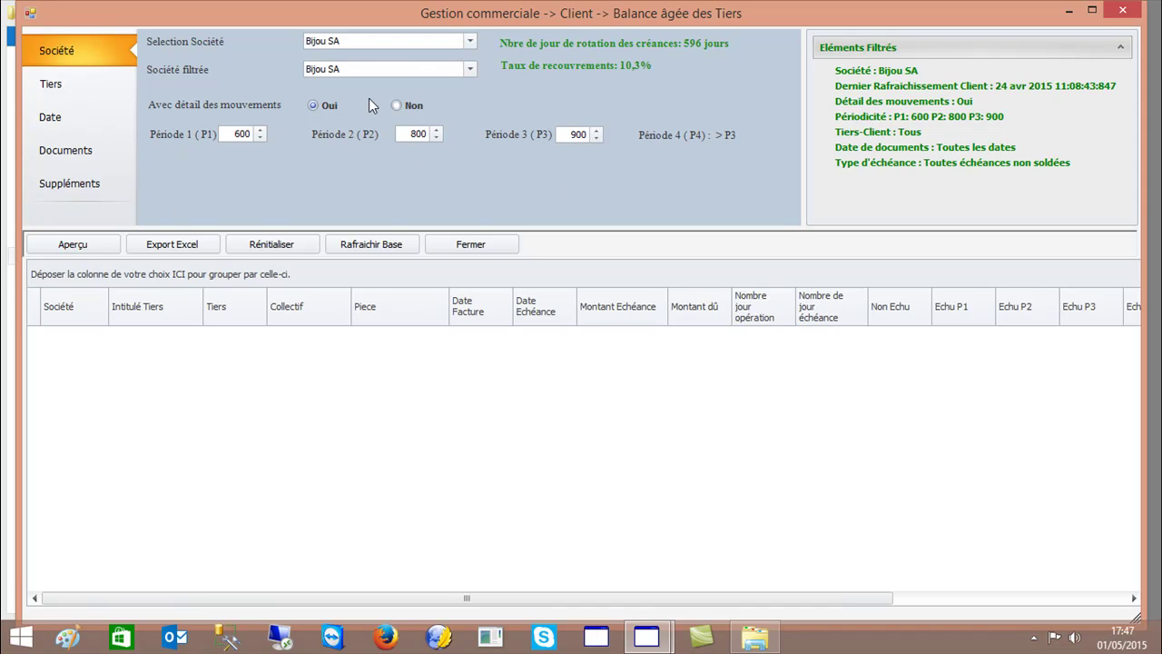
Step: Try adjusting the Période 2 (P2) threshold up and back down to 800
click(437, 130)
click(436, 130)
click(437, 129)
click(435, 138)
click(435, 138)
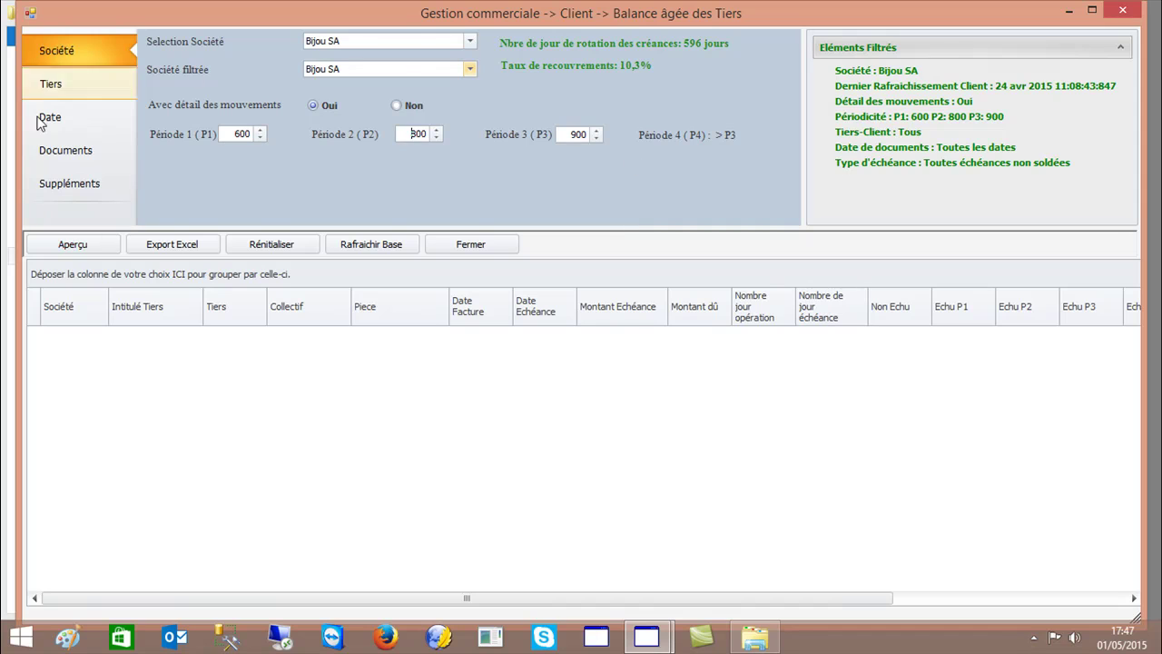
Step: Review the Tiers, Date, Documents and Suppléments filters, keep Toutes échéances non soldées, and generate the aged balance preview
click(55, 91)
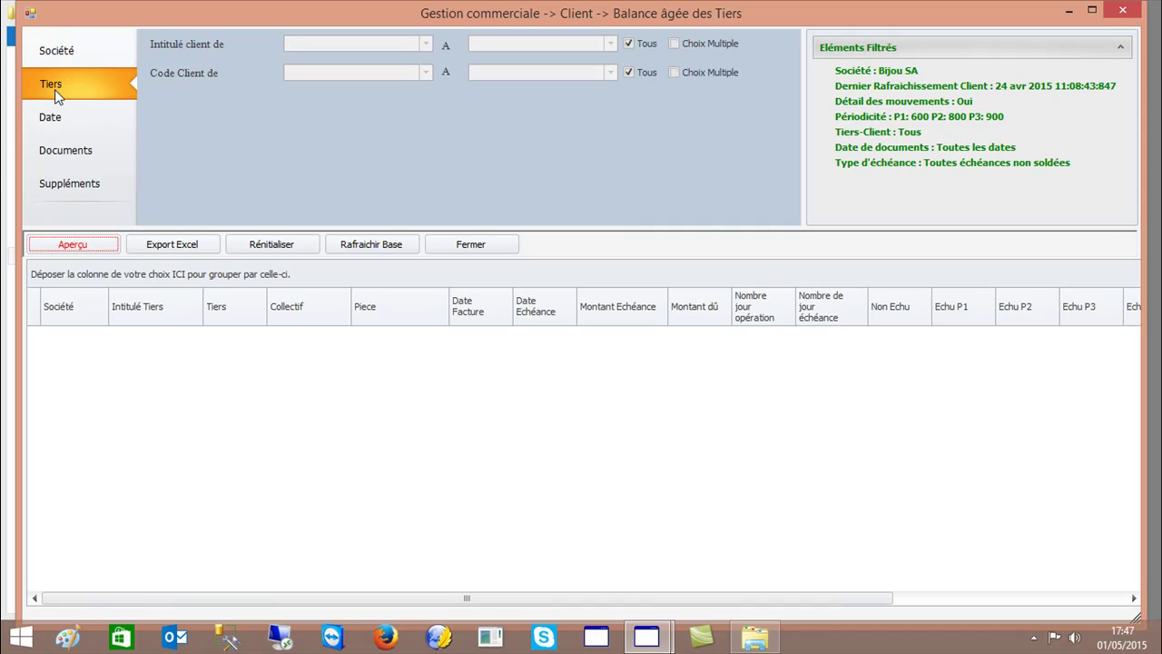
click(54, 124)
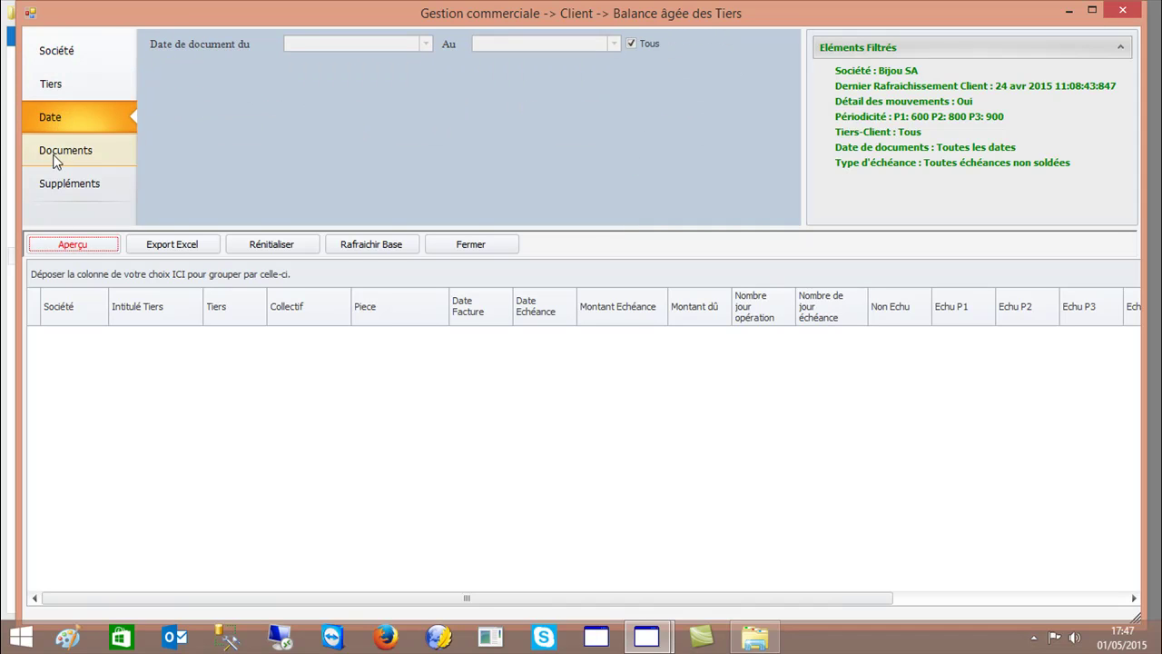
click(55, 158)
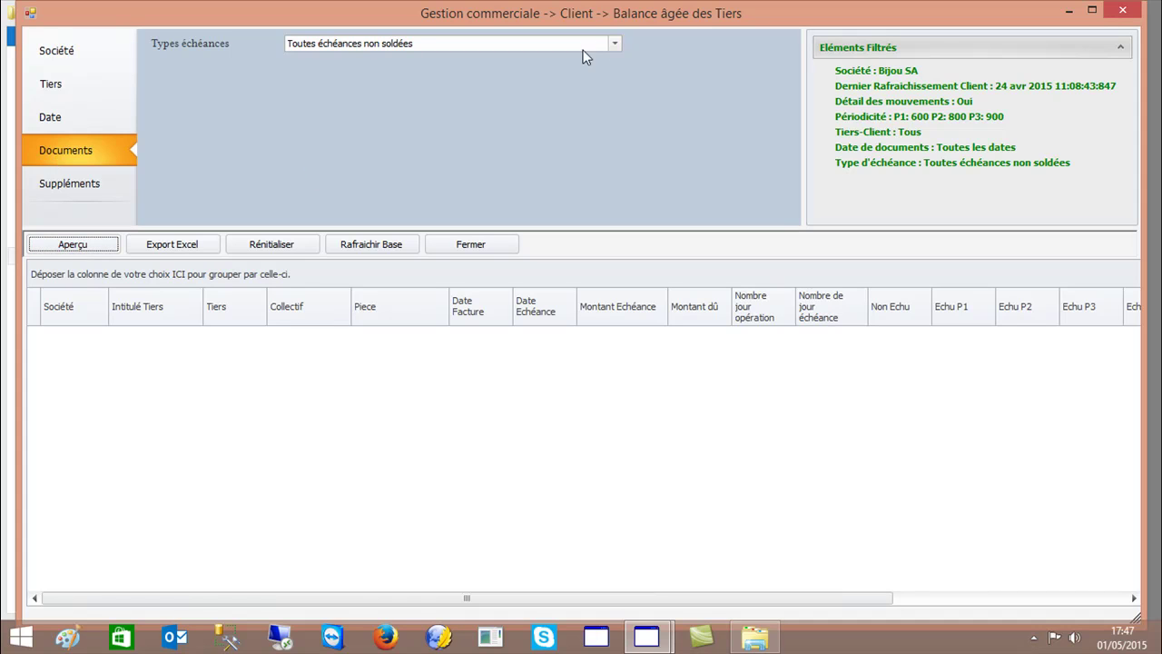
click(615, 45)
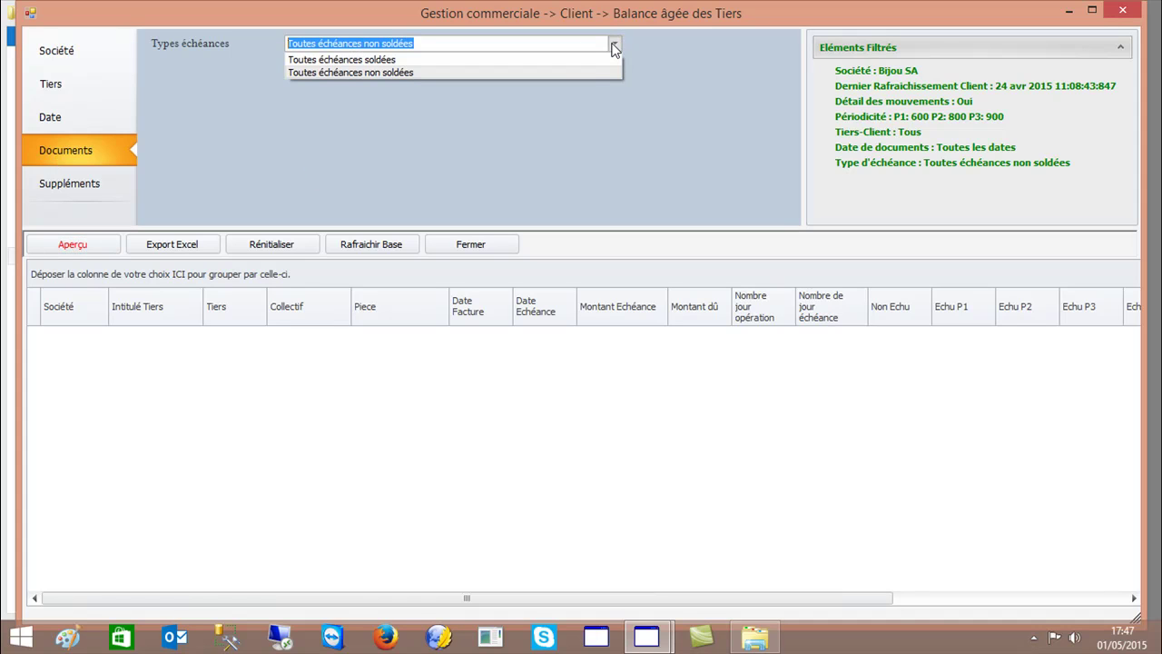
click(615, 45)
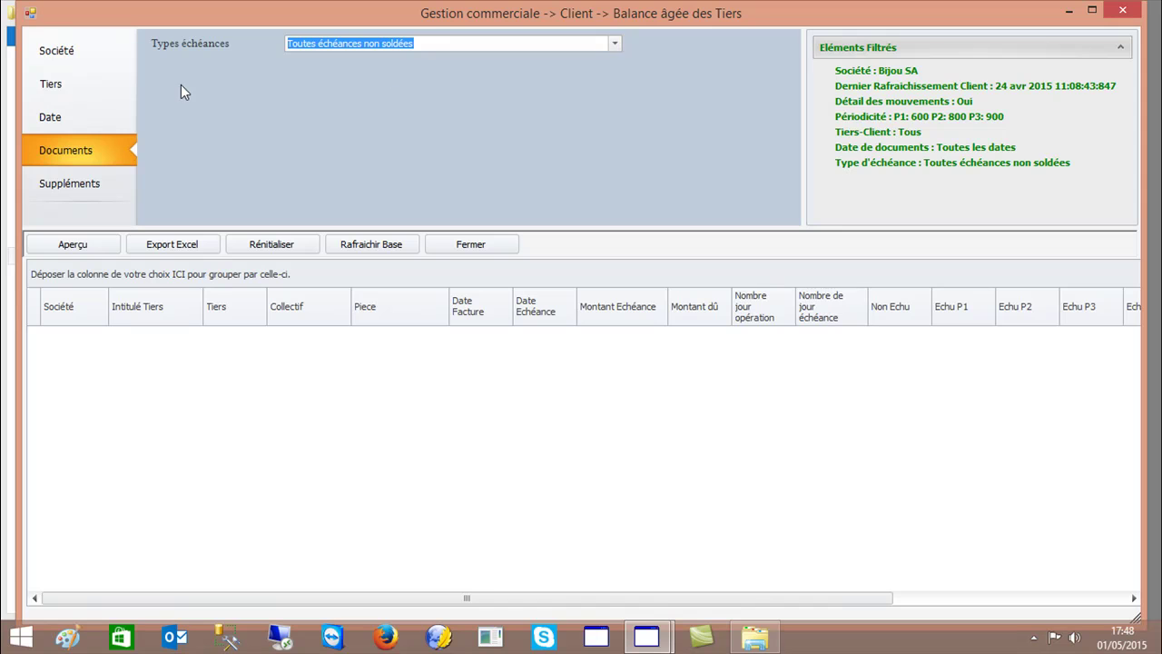
click(82, 185)
click(96, 247)
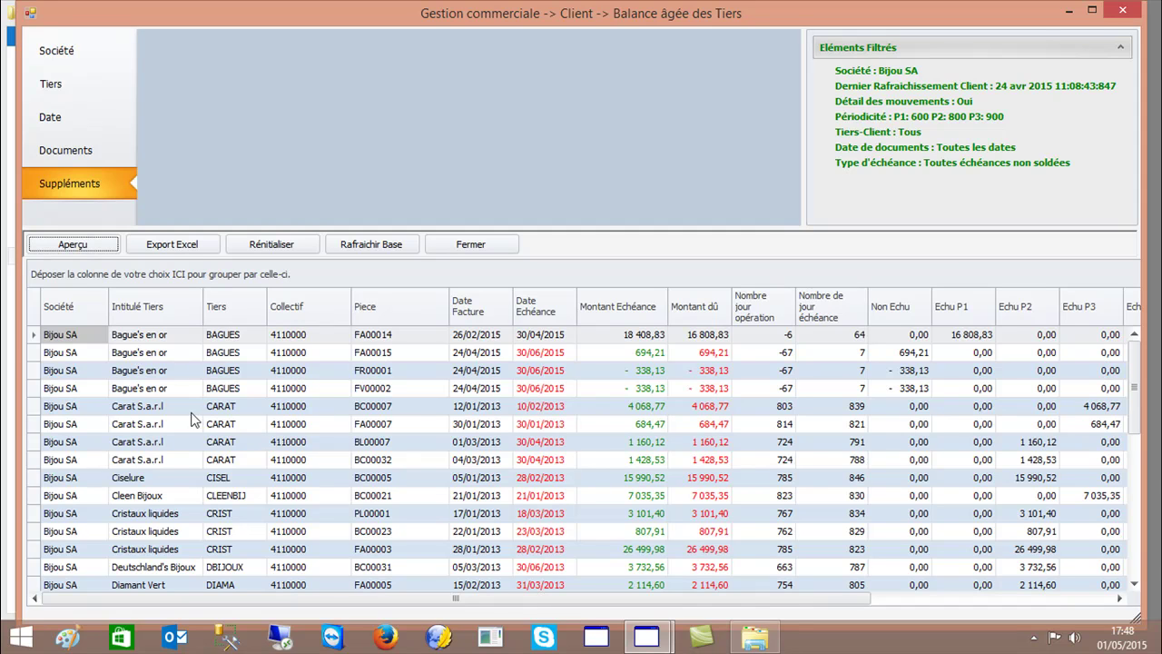
Step: Examine the Echu period columns against the Société periods, and filter the aged balance rows with the search text GRE
click(59, 55)
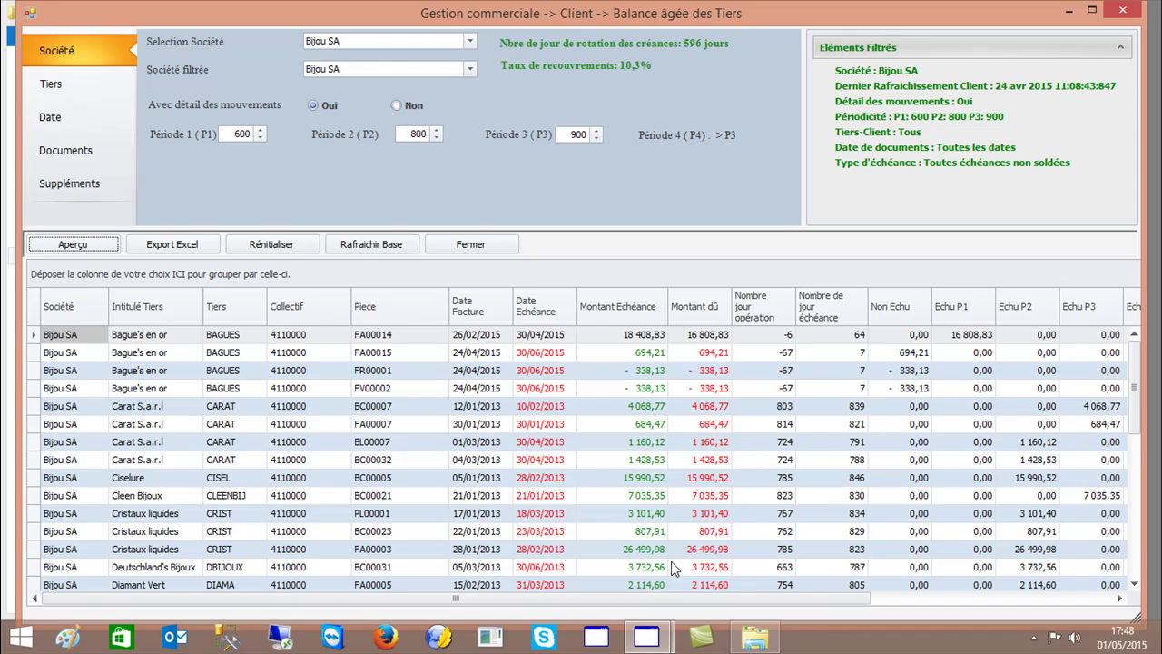
drag(646, 597, 797, 598)
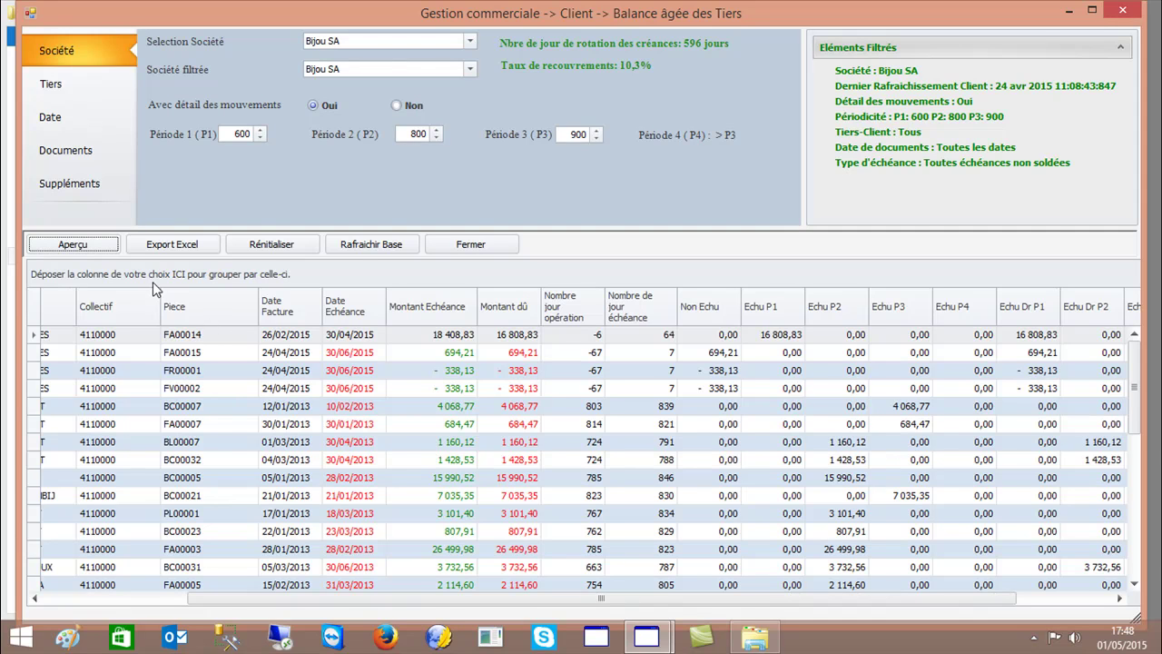
click(128, 274)
key(ctrl+f)
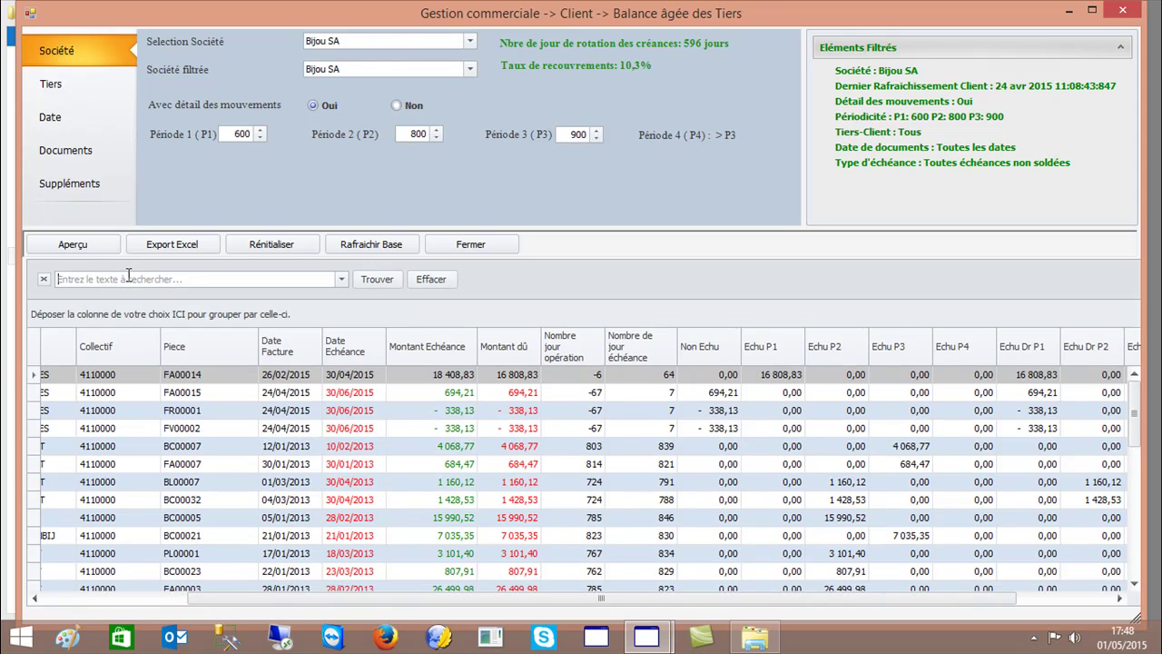
text(GRE)
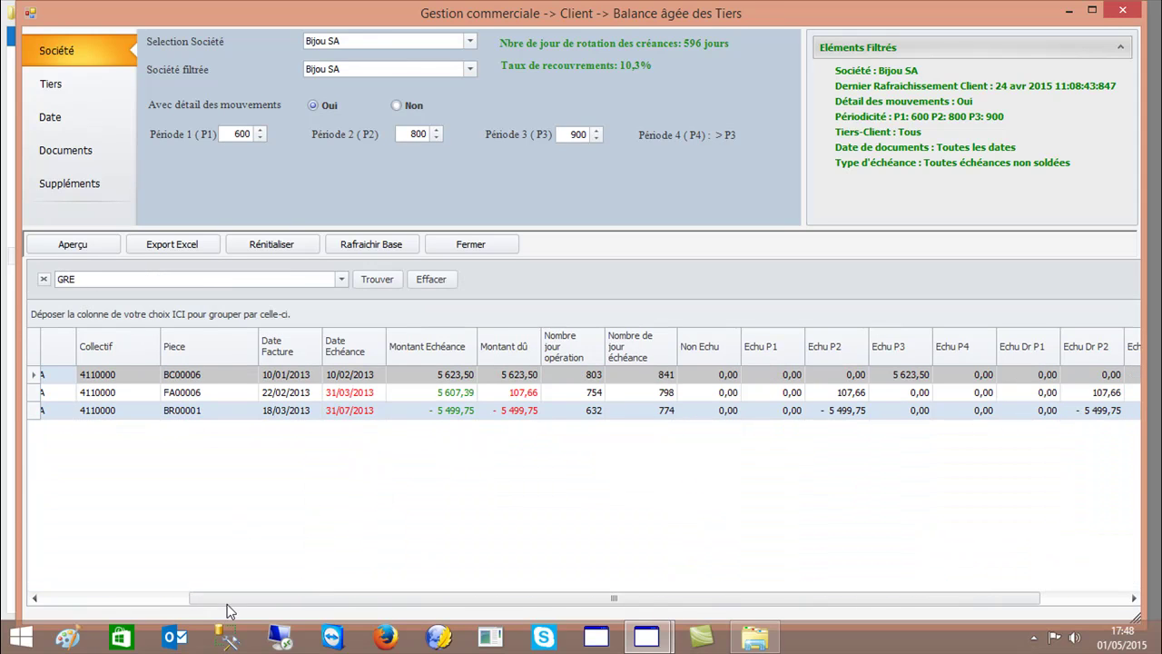
drag(227, 599, 7, 591)
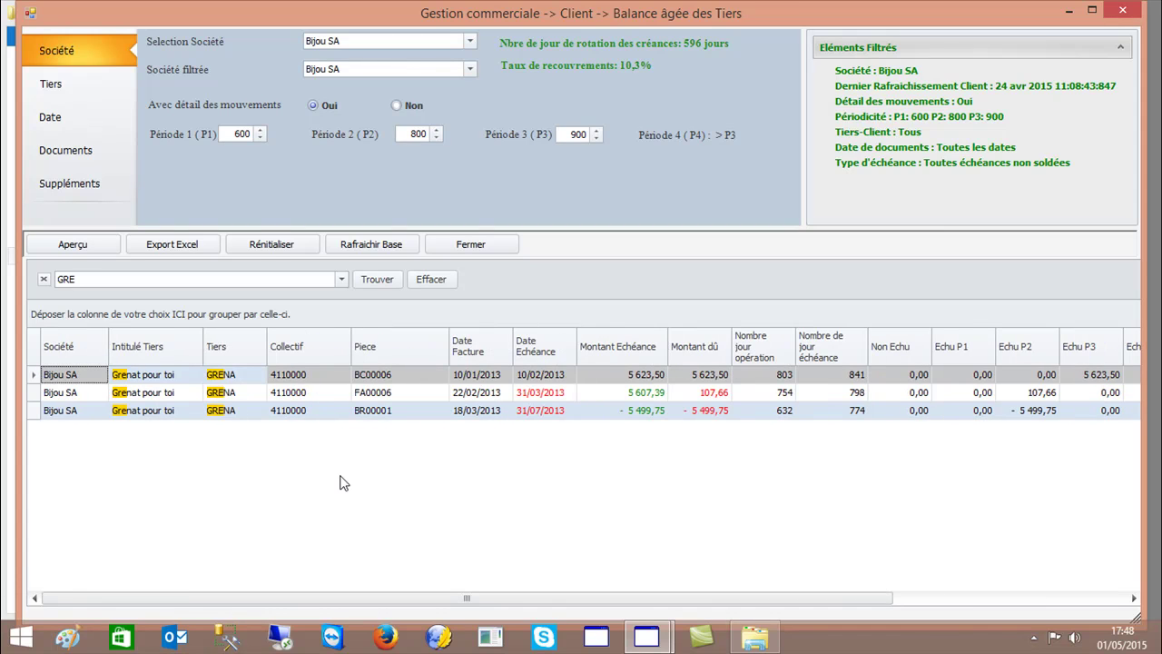
Step: Set Avec détail des mouvements to Non, regenerate the aged balance preview, and close the GRE search
click(51, 83)
click(56, 50)
click(397, 113)
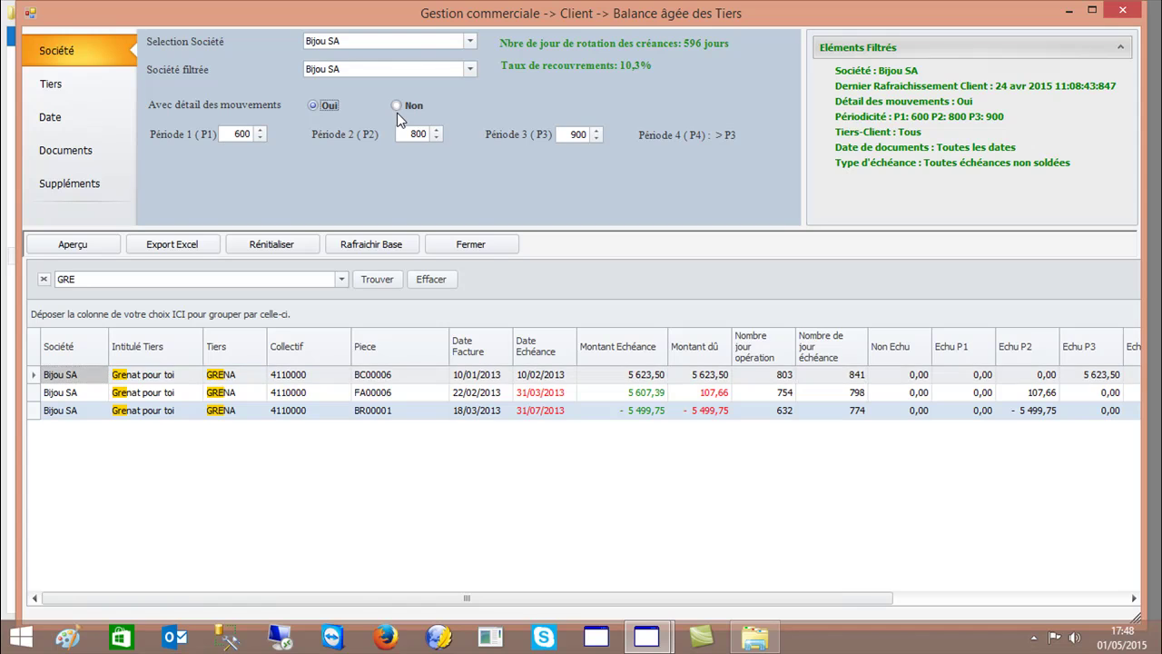
click(61, 253)
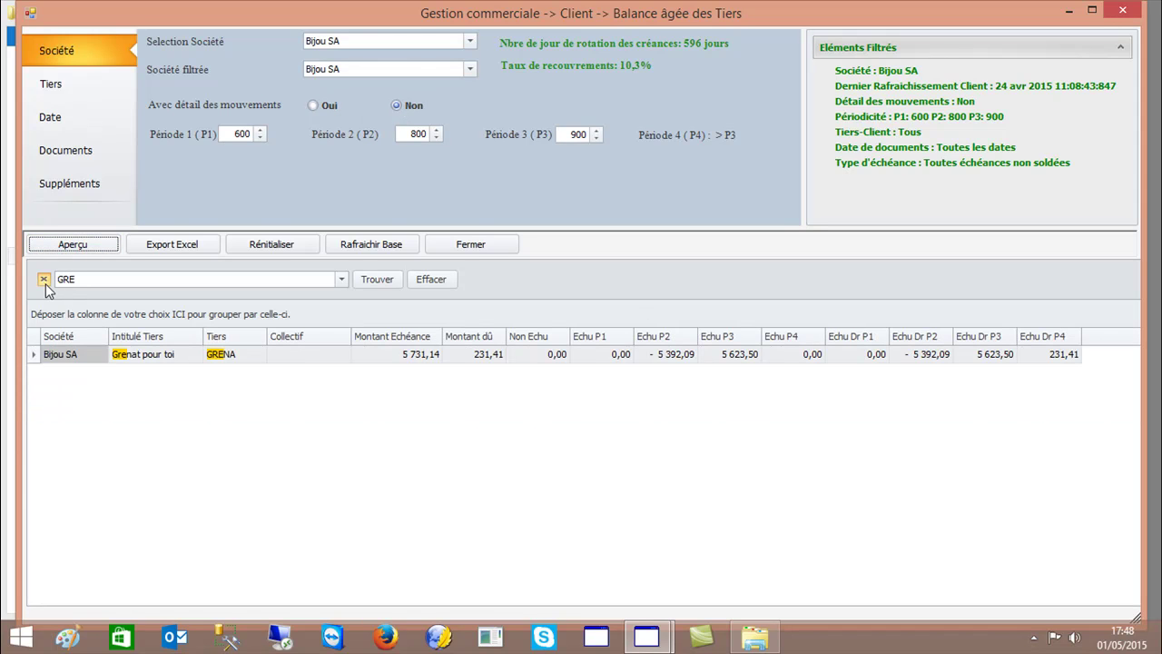
click(44, 280)
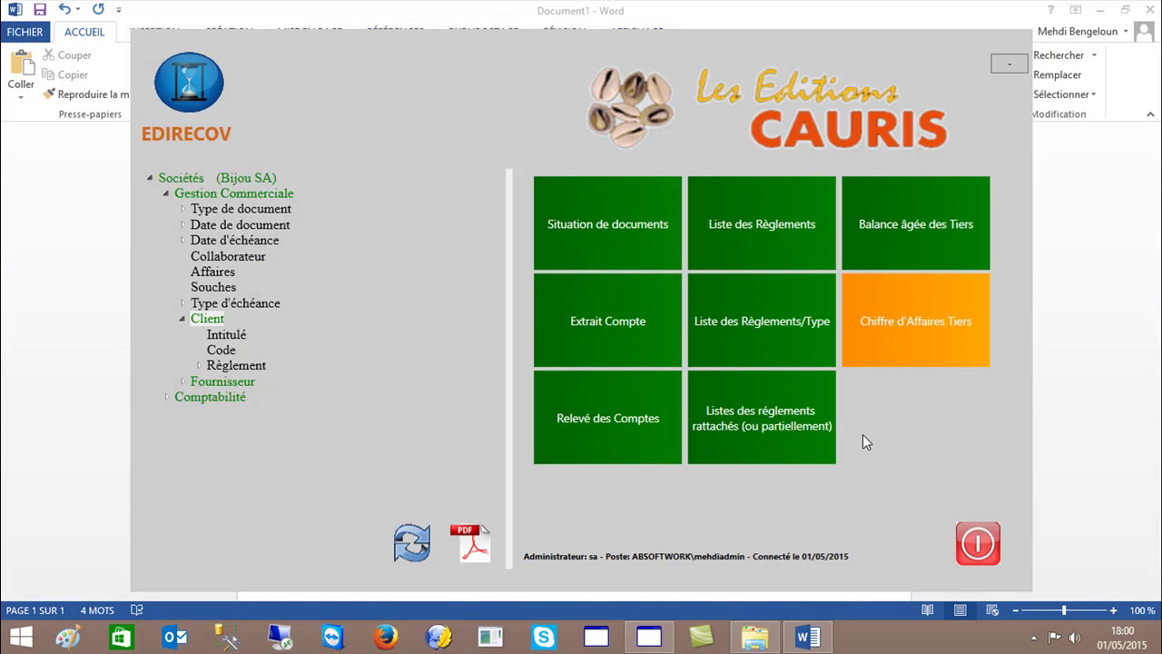
Step: Open the client Chiffre d'Affaires Tiers report and review its Tiers, Date, Documents and Suppléments filters
click(921, 316)
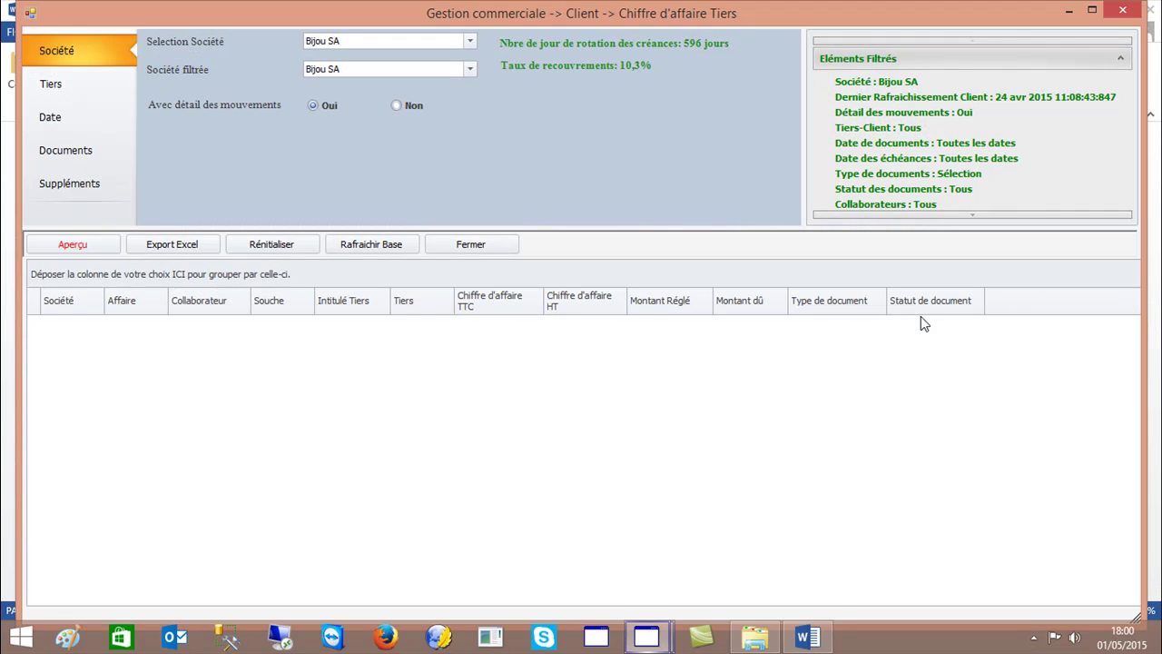
click(105, 96)
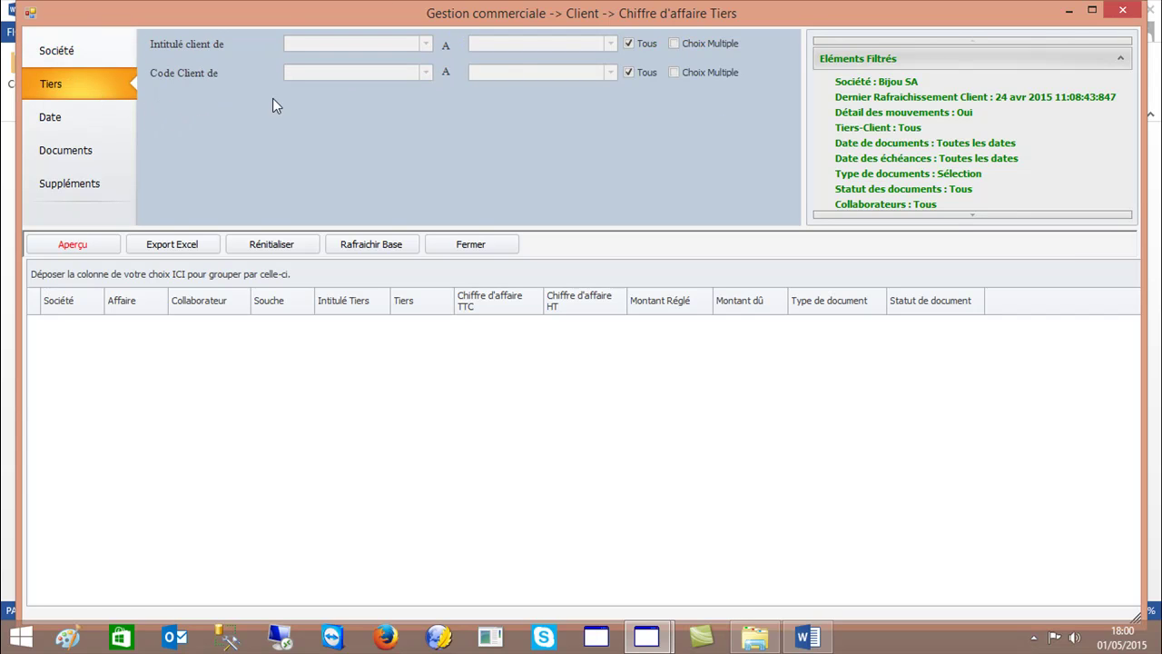
click(102, 120)
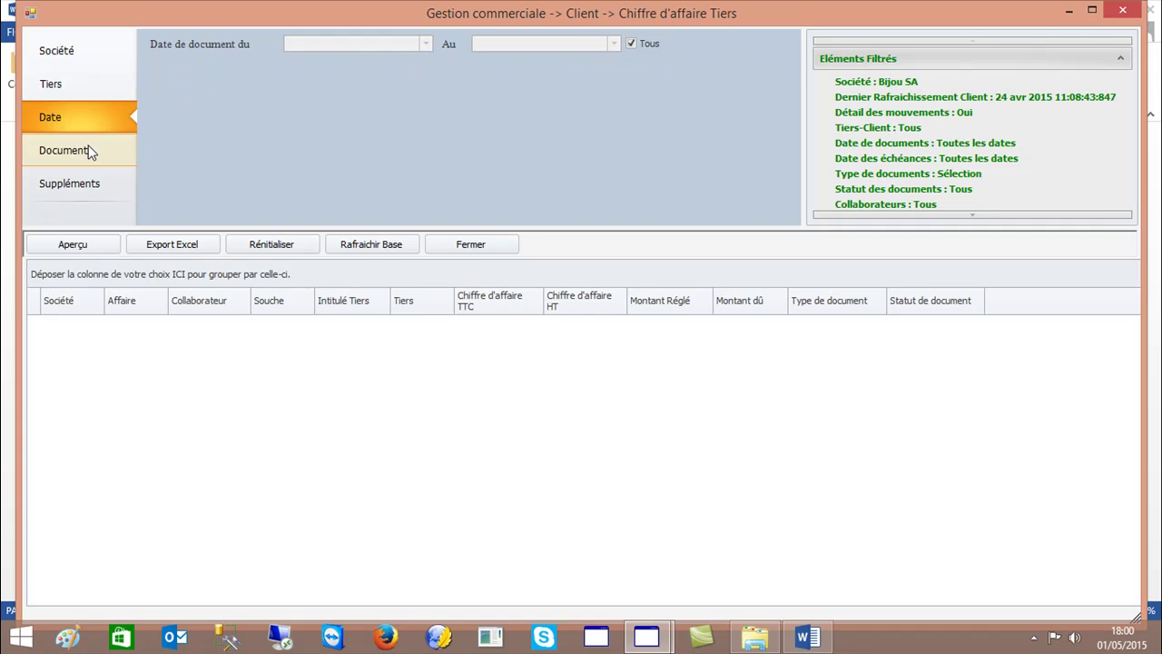
click(88, 155)
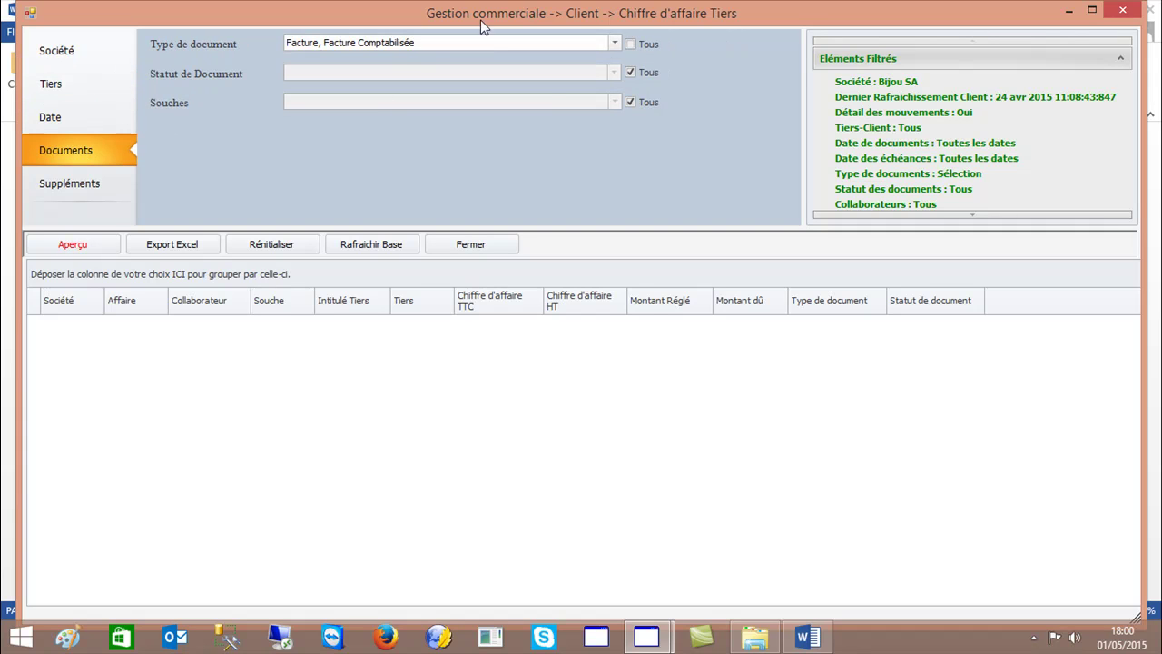
click(80, 189)
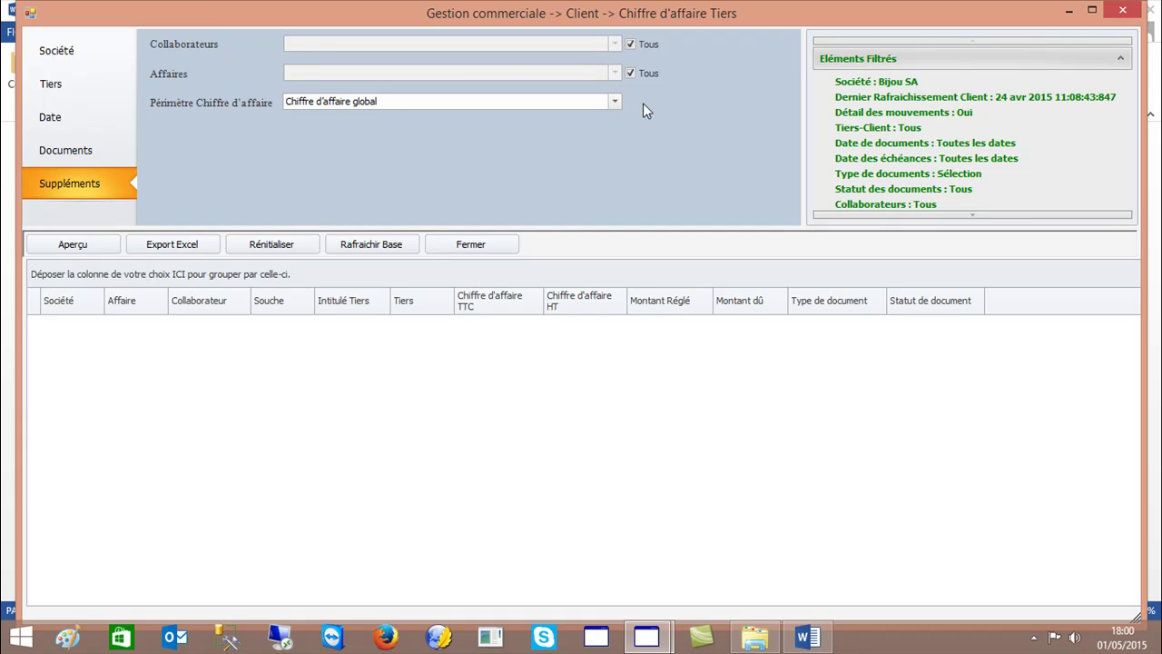
Step: Try Chiffre d'affaire mensuel as the Périmètre Chiffre d'affaire and restore Chiffre d'affaire global
click(616, 101)
click(566, 124)
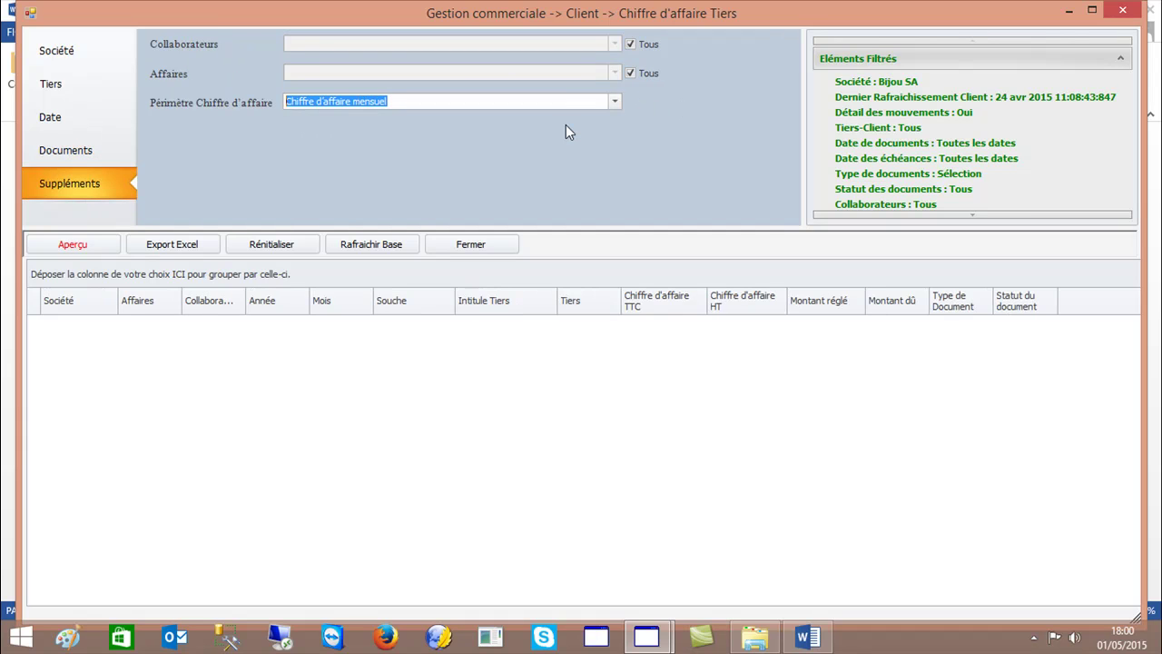
click(615, 101)
click(583, 116)
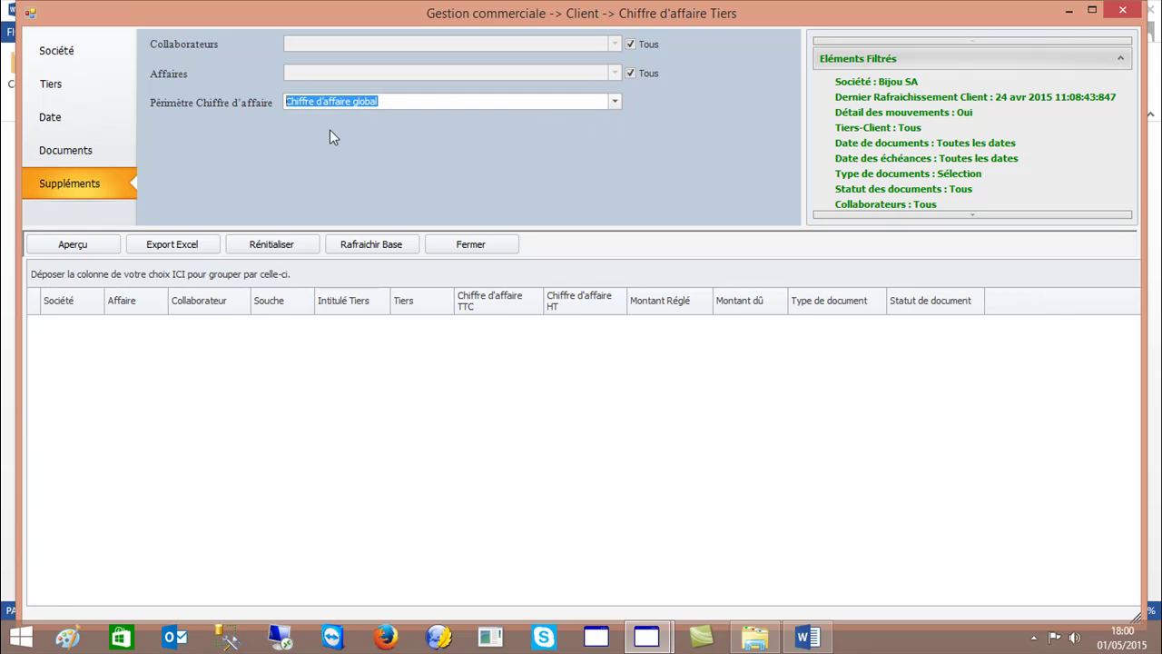
Step: Generate the turnover preview, grouping its rows by Collaborateur and expanding the first group
click(91, 245)
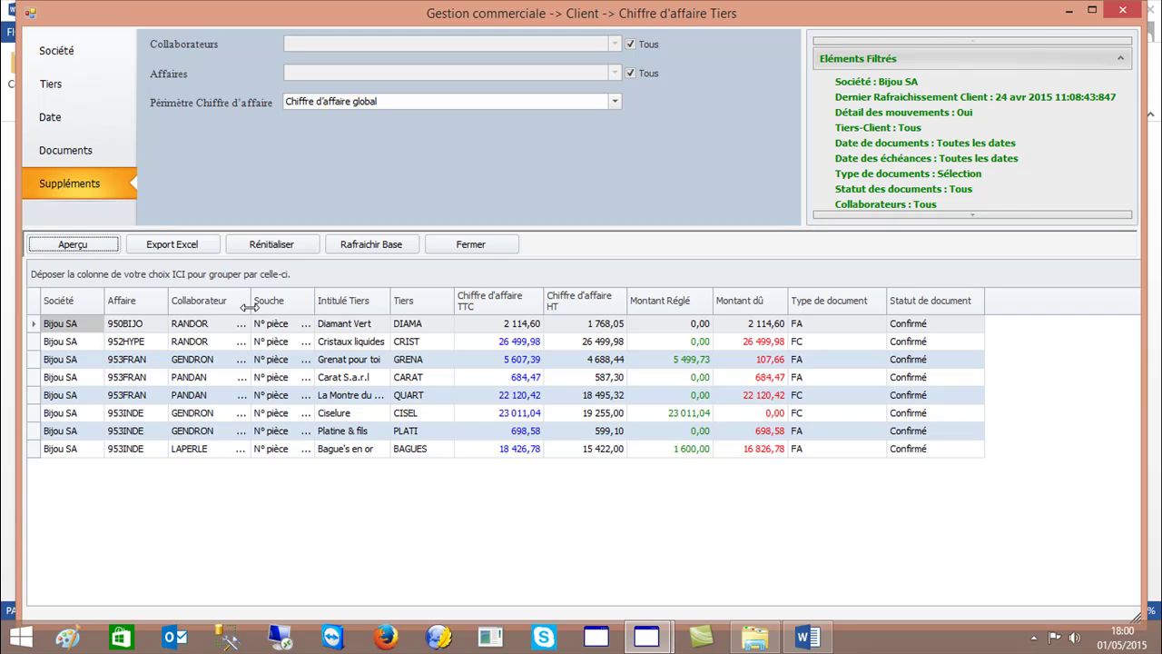
drag(191, 305, 166, 282)
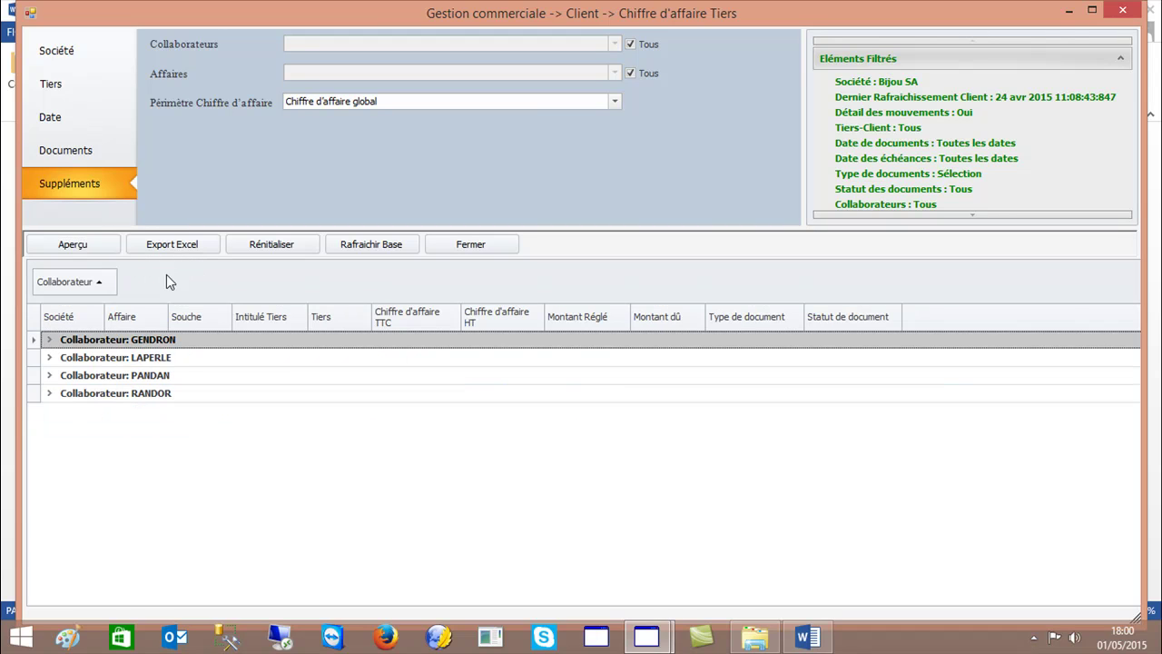
click(50, 341)
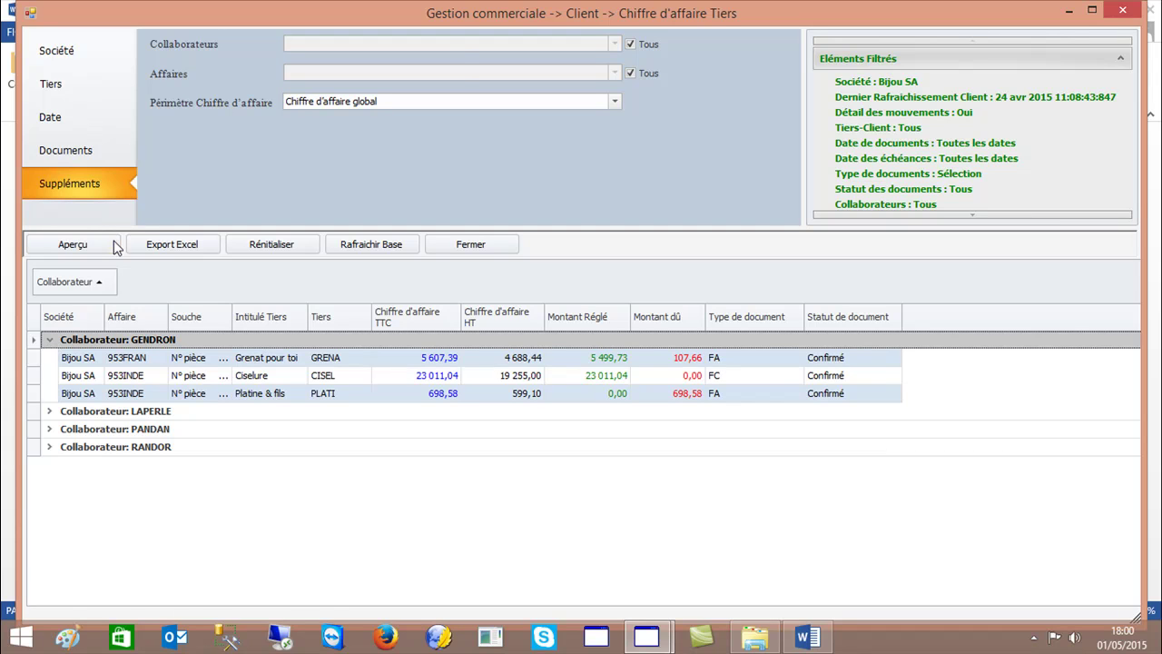
Step: Set Avec détail des mouvements to Non for the turnover report, regenerate the preview and expand the Collaborateur group
click(53, 97)
click(133, 59)
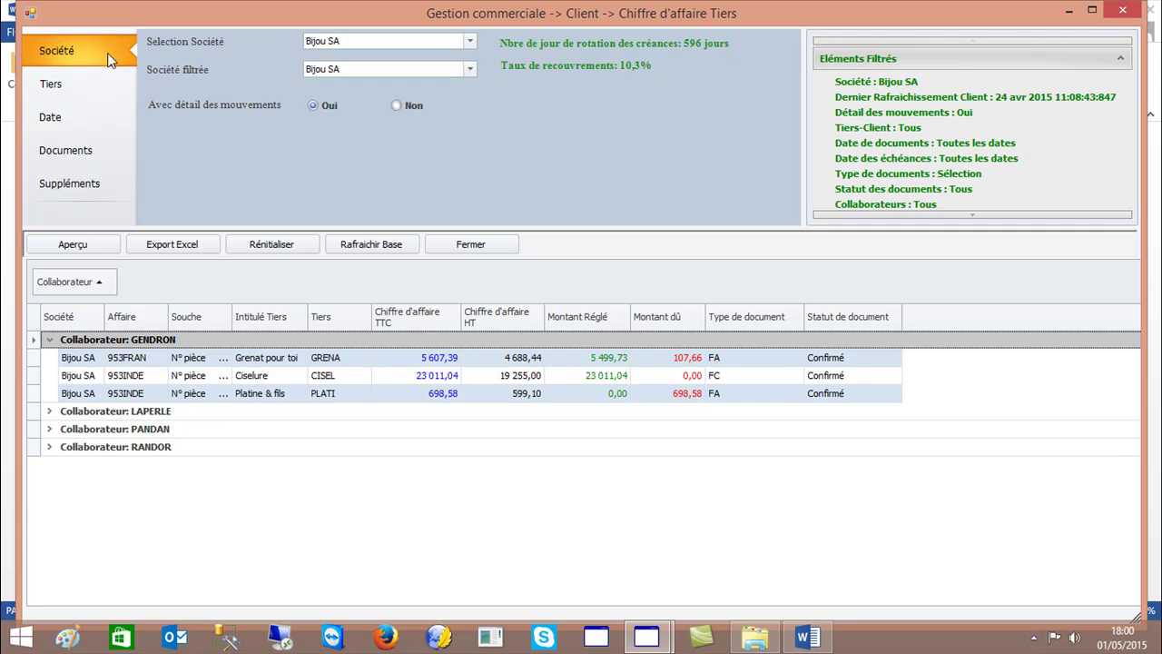
click(396, 106)
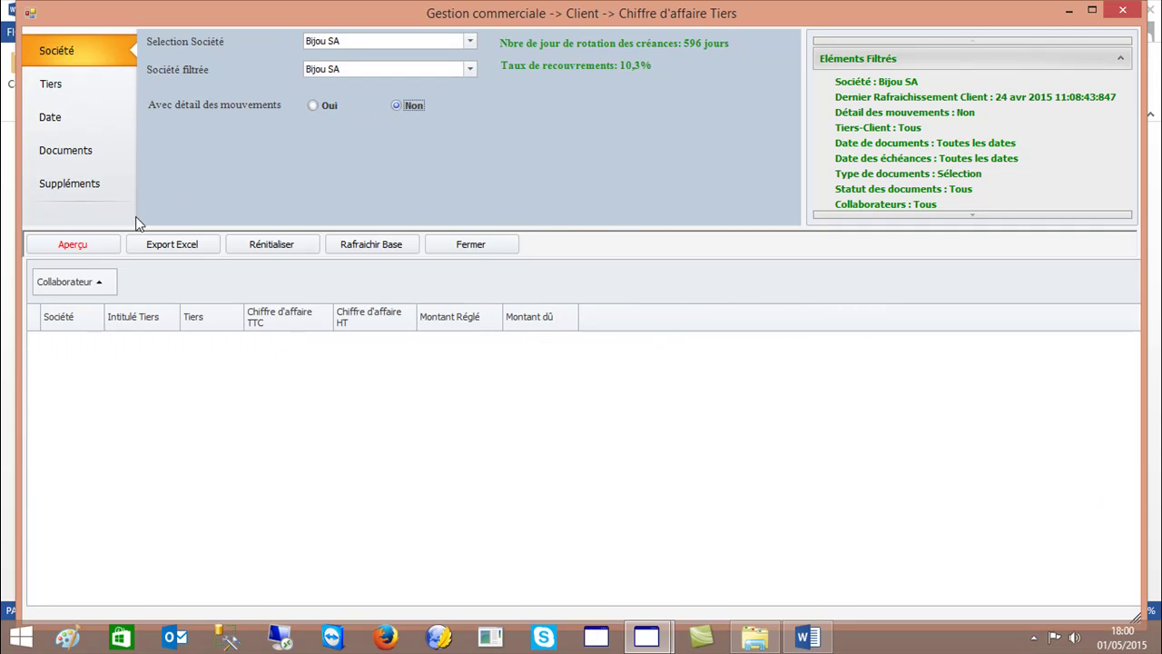
click(76, 245)
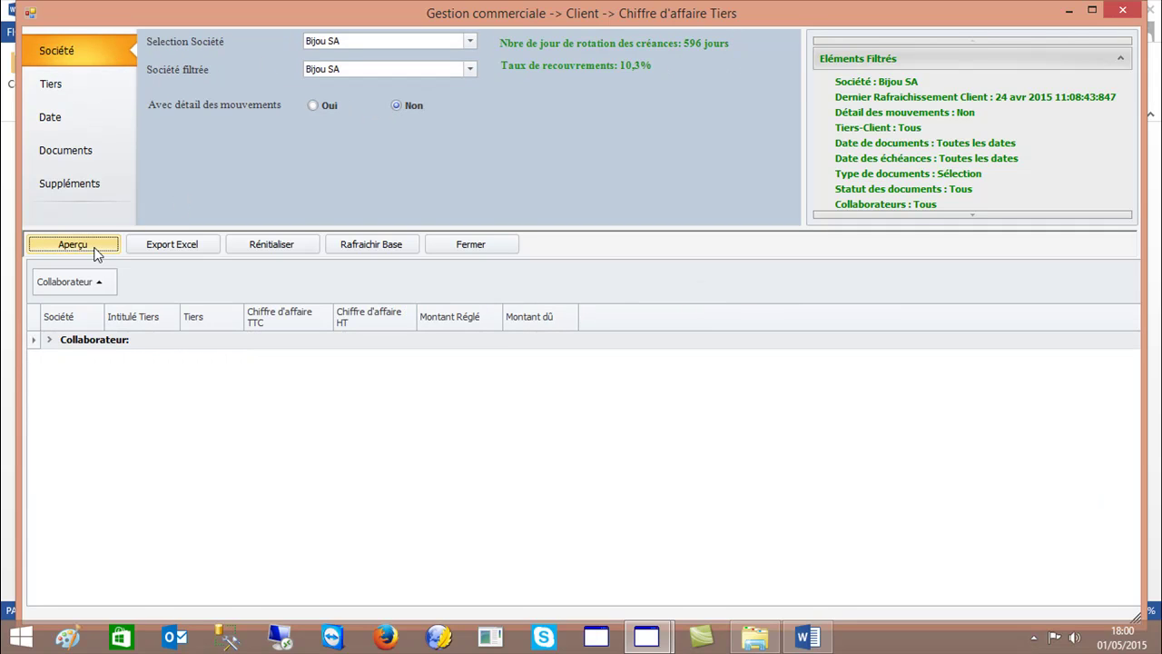
click(50, 341)
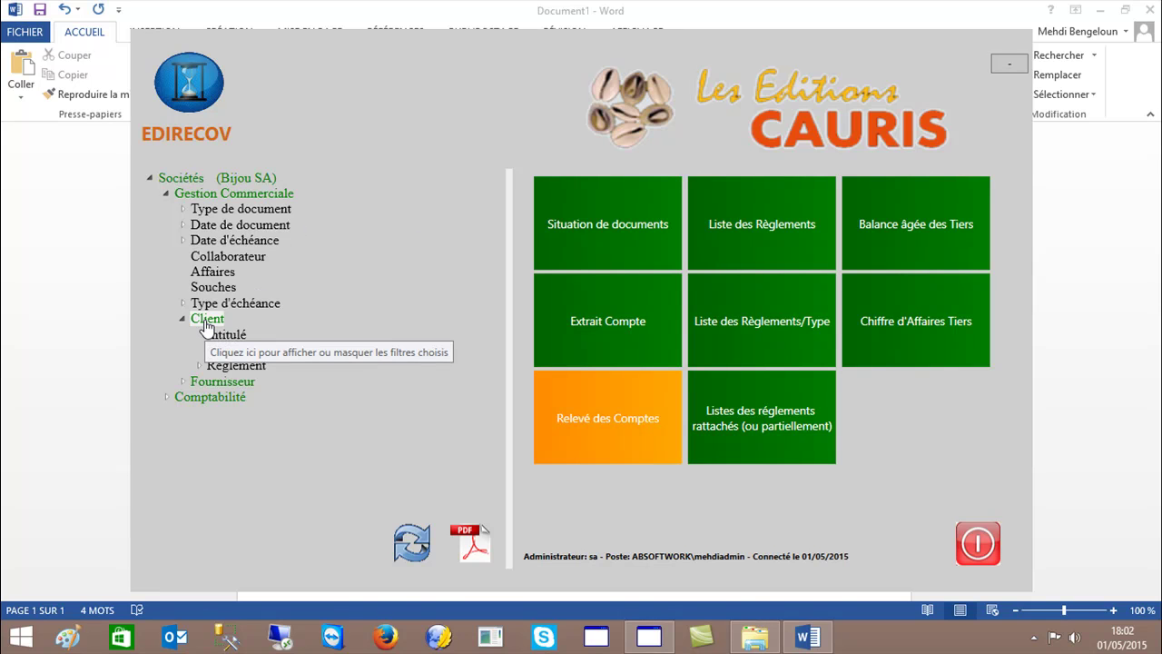
Step: Preview the Situation de documents report for Fournisseur under Gestion Commerciale and close it
click(215, 384)
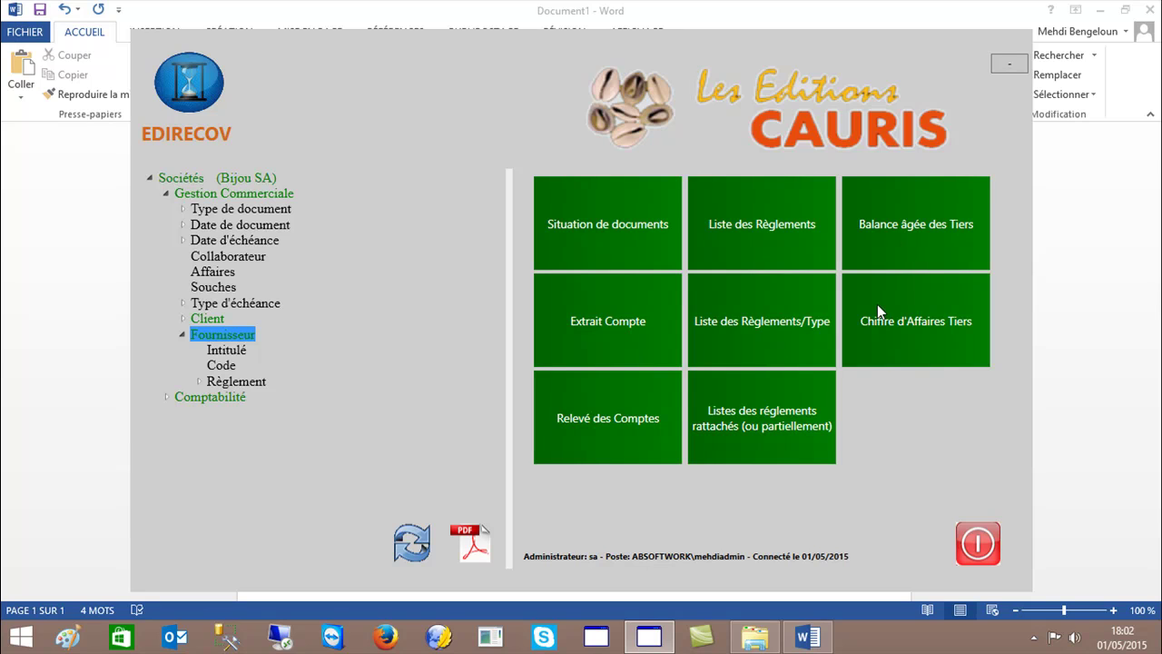
click(589, 205)
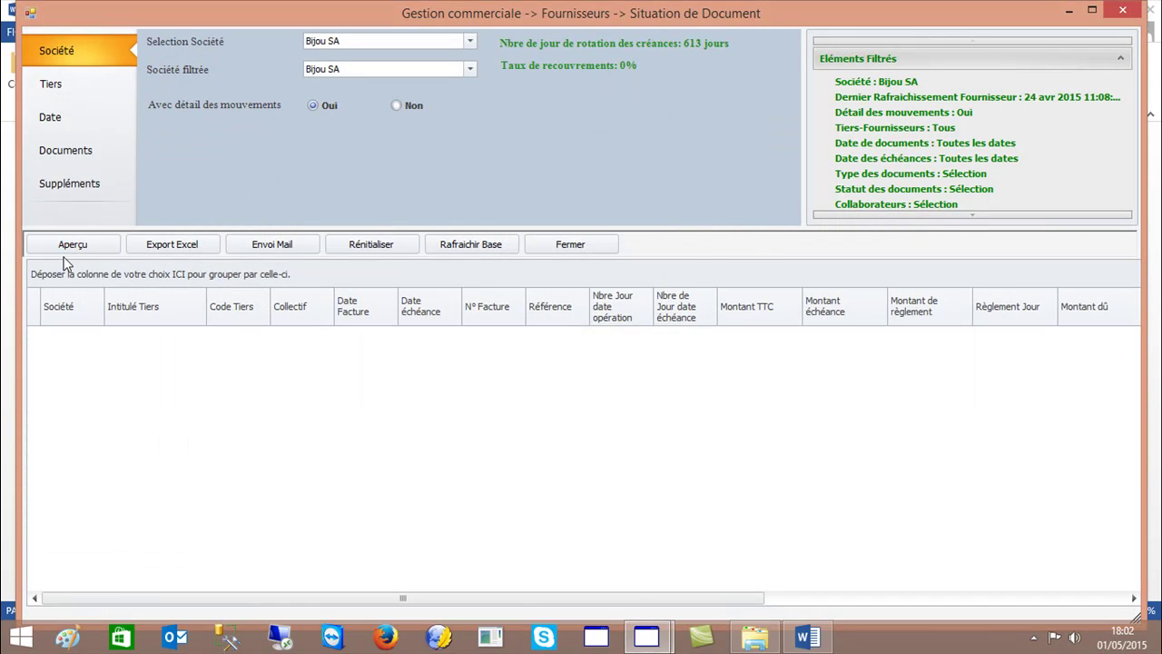
click(54, 247)
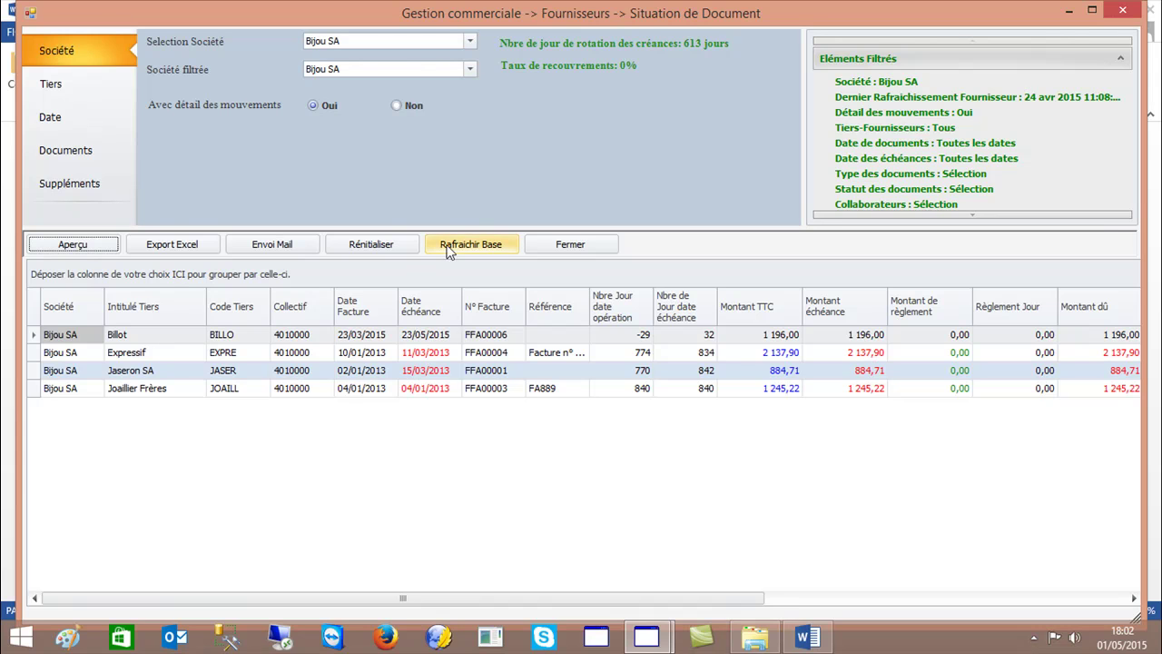
click(562, 244)
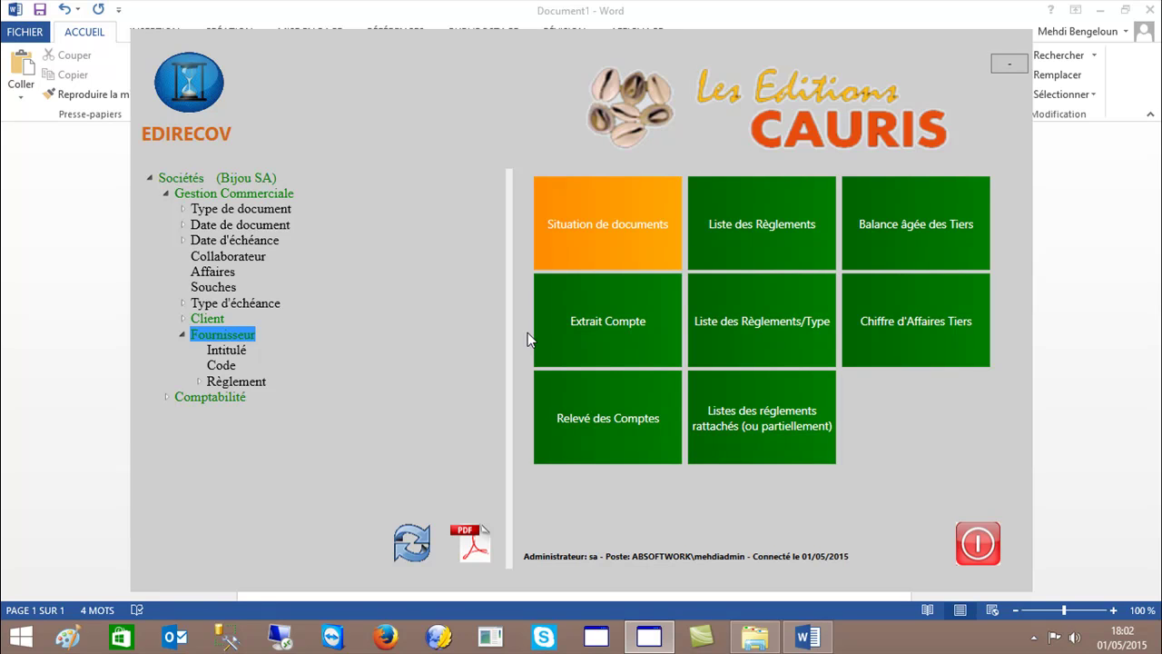
Step: Open the Comparatif des soldes Tiers Comptabilisés/GC report for Tiers Client under Comptabilité and generate its preview
click(171, 399)
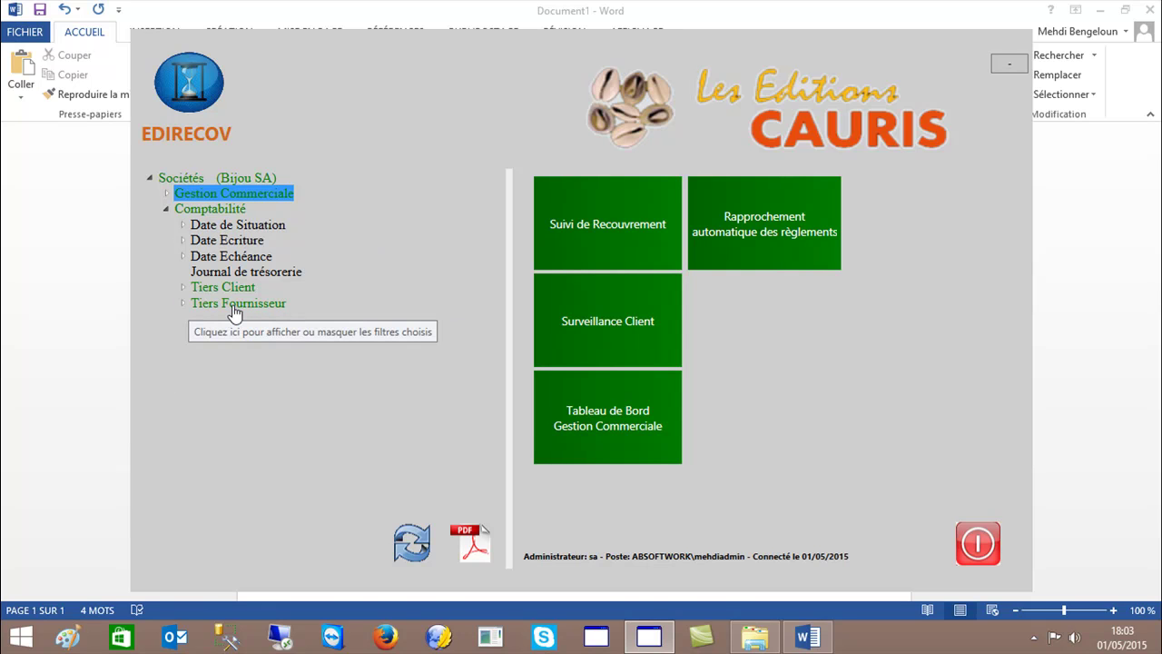
click(199, 291)
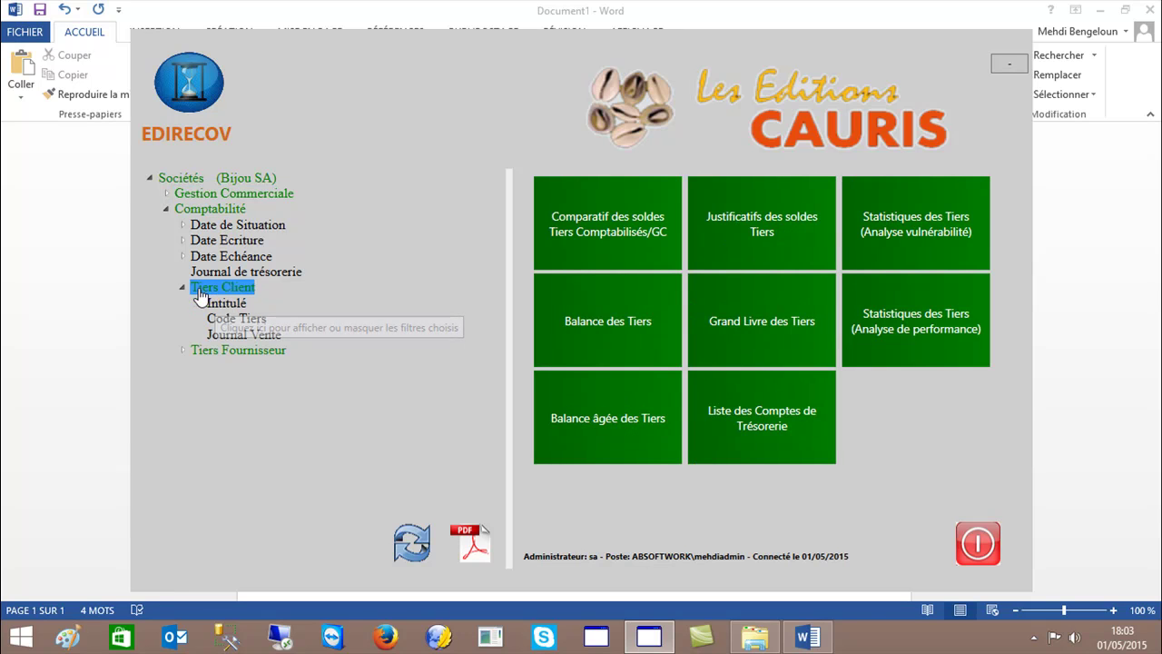
click(578, 216)
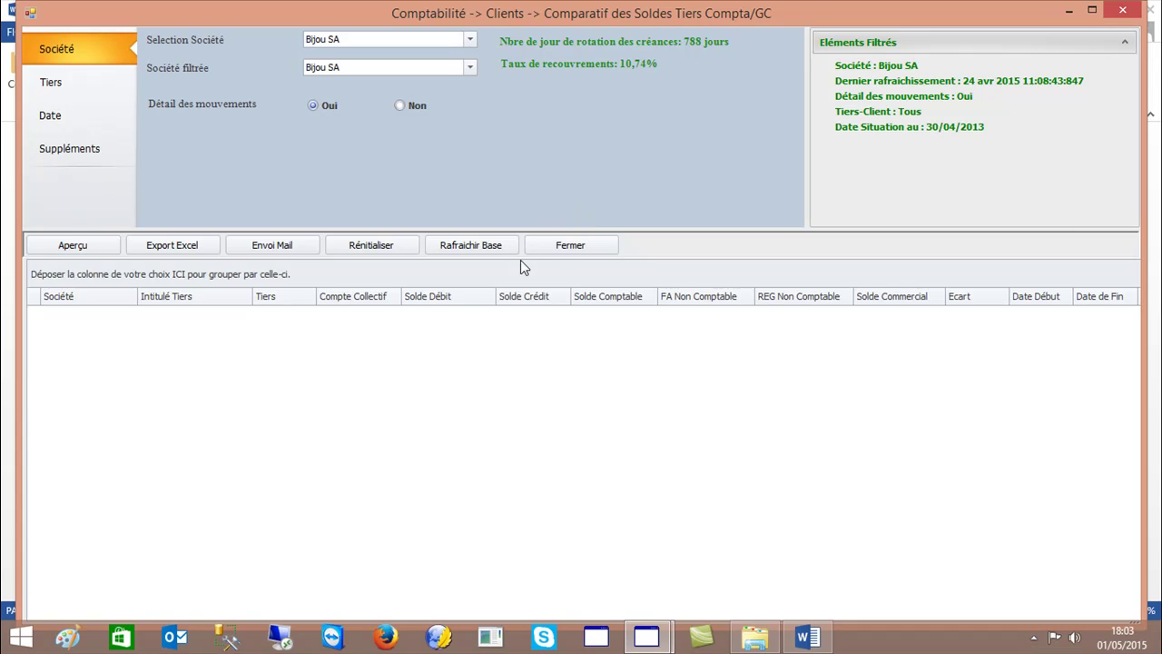
click(70, 251)
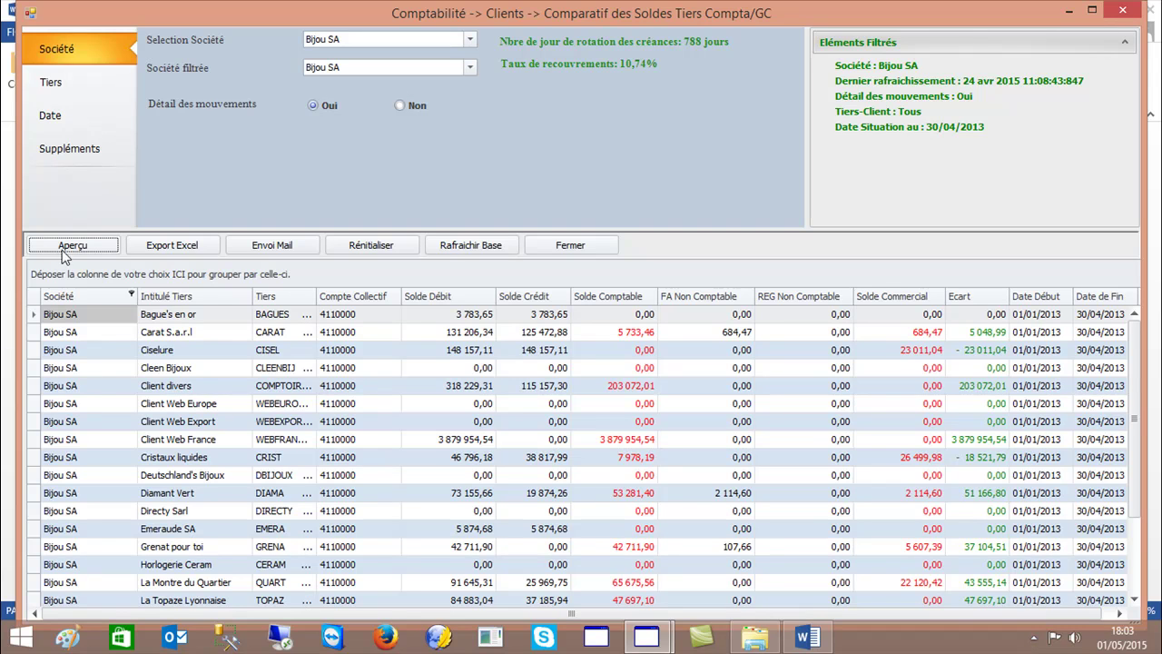
Step: Review the Tiers filter, set the Date de situation to 31/12/2013, and regenerate the balance comparison preview
click(52, 91)
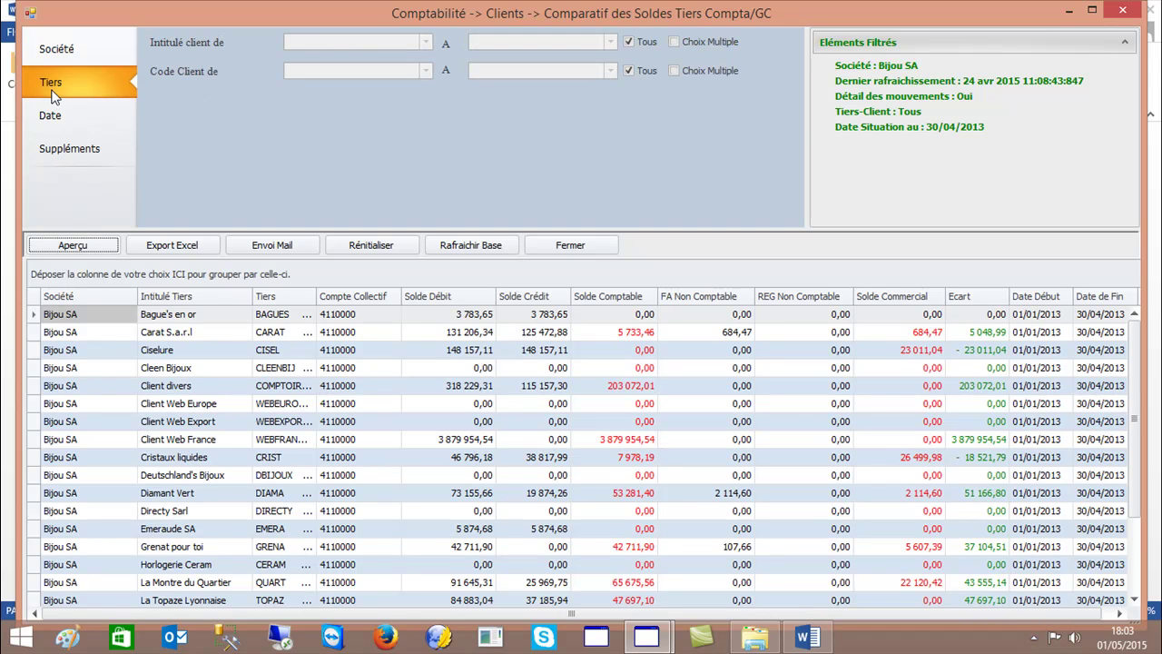
click(51, 115)
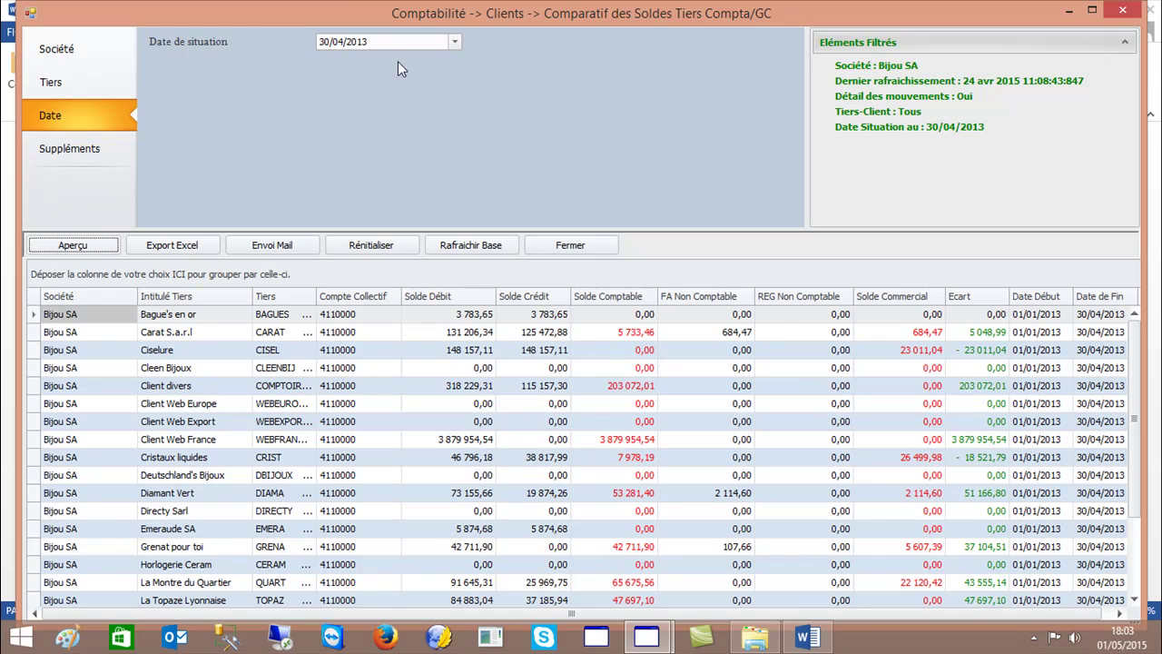
click(328, 44)
text(31/)
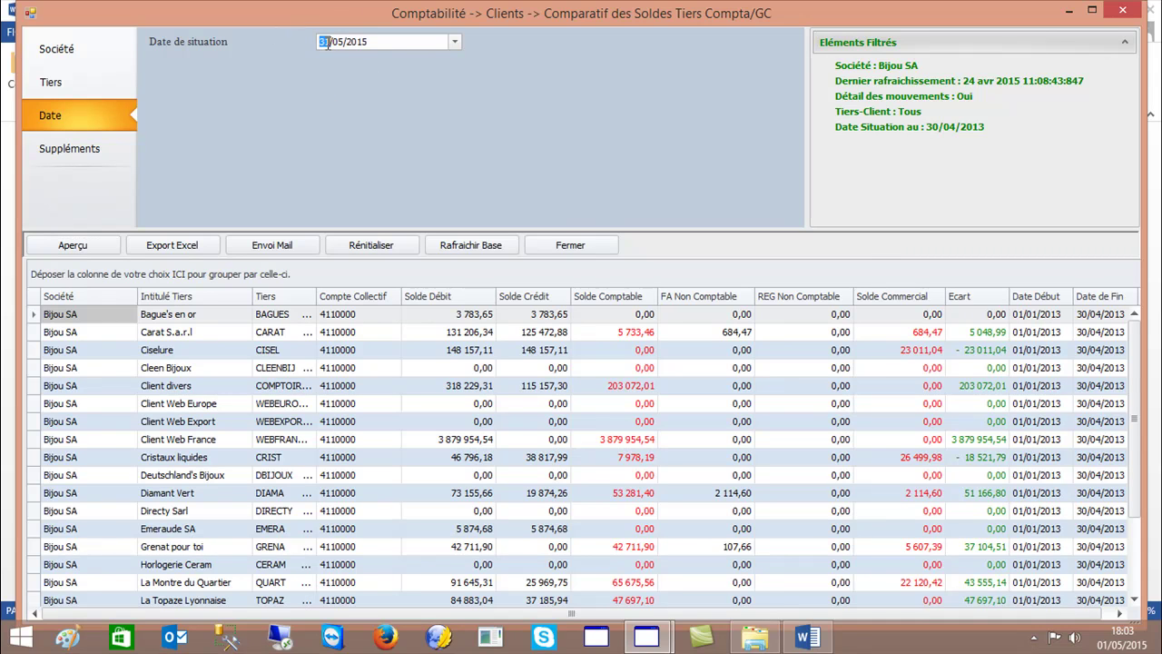
text(12/20)
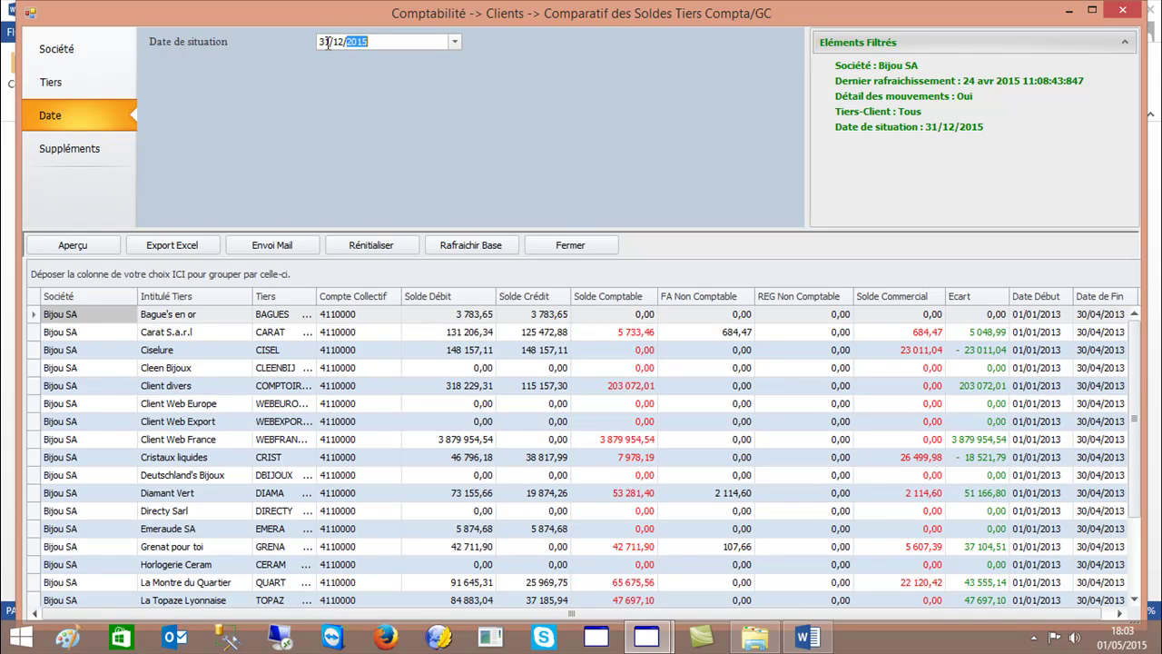
text(13)
click(50, 251)
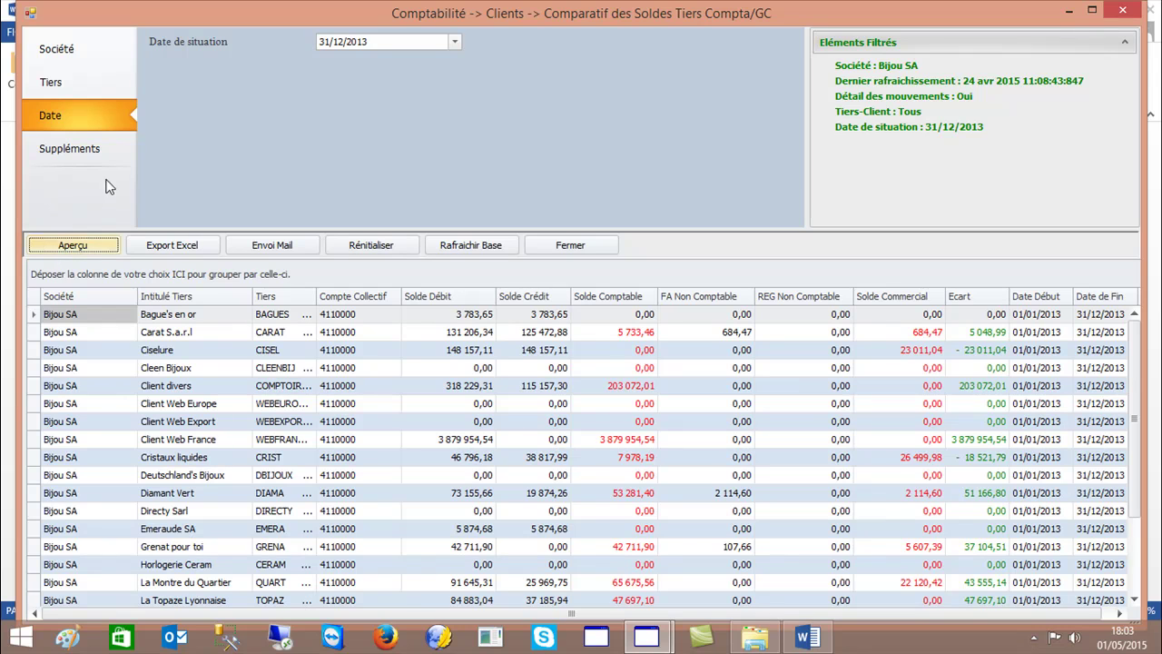
Step: Examine the first client's Solde Débit, Solde Crédit, Solde Comptable, FA and REG Non Comptable, Solde Commercial and Ecart columns
click(165, 318)
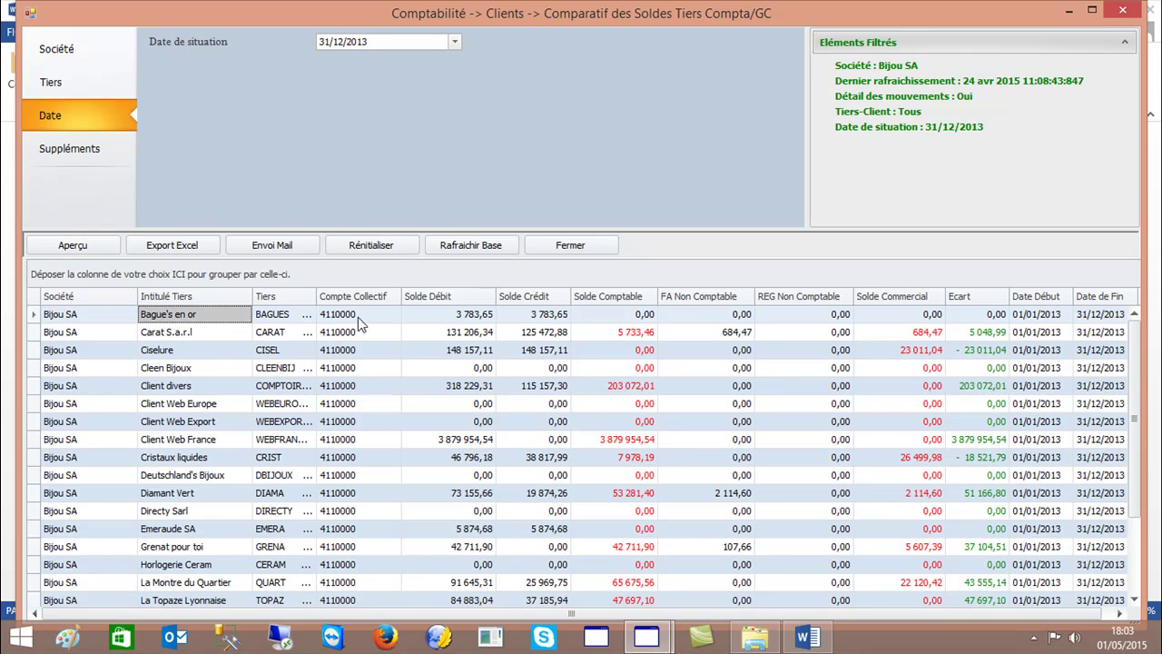
click(418, 320)
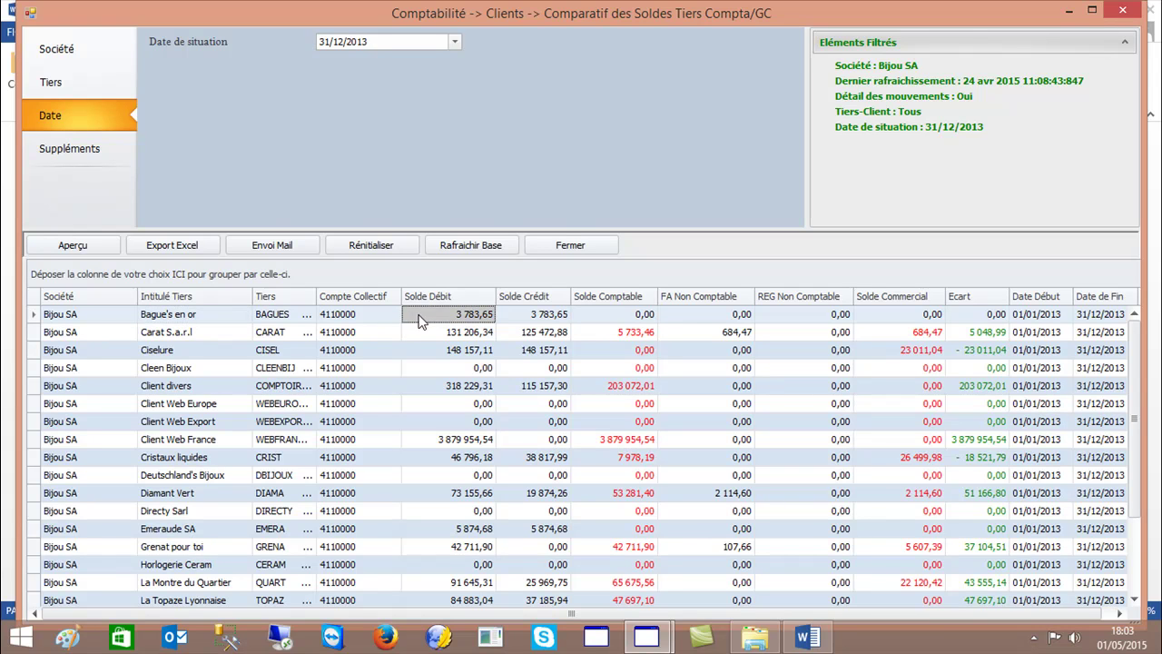
click(524, 314)
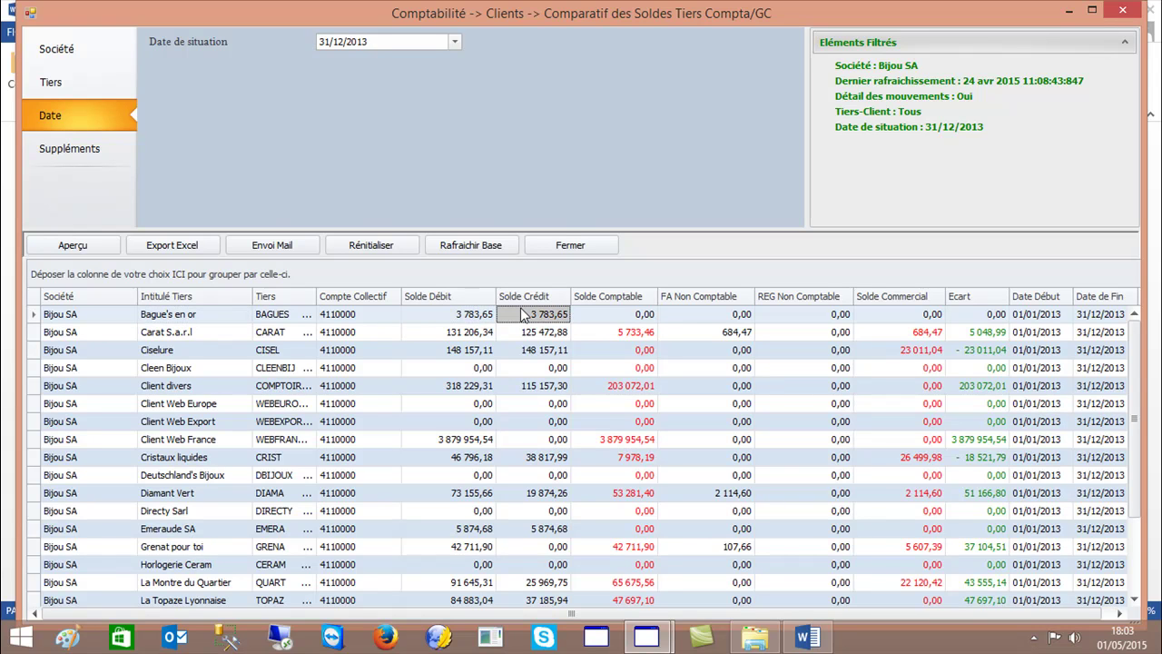
click(629, 317)
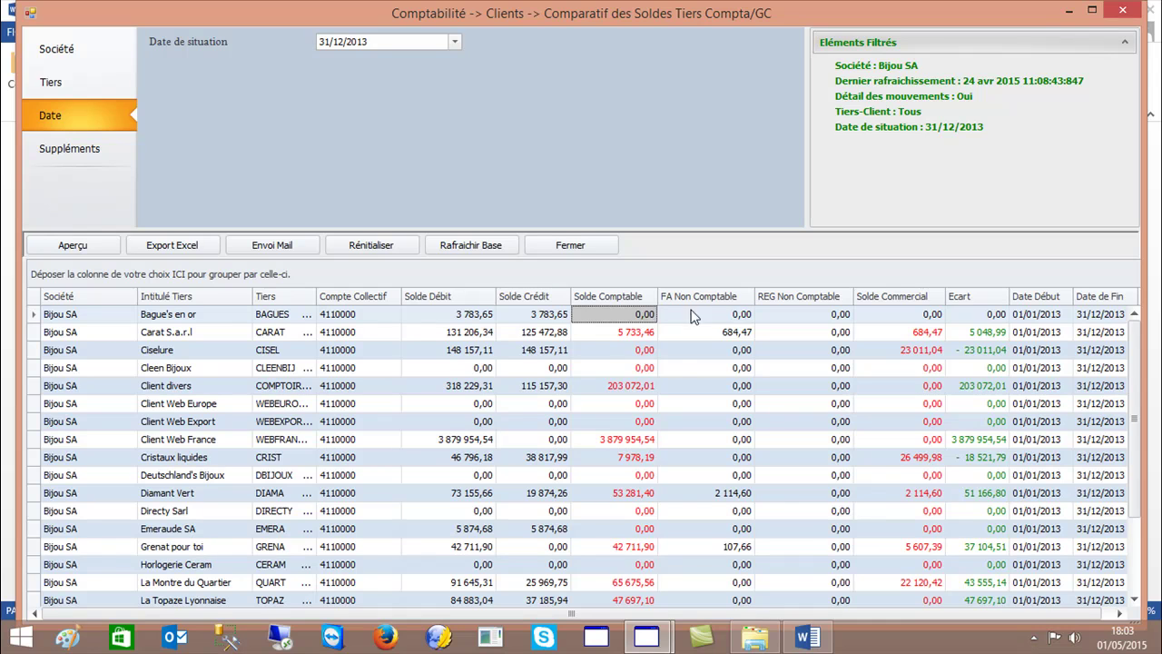
click(691, 314)
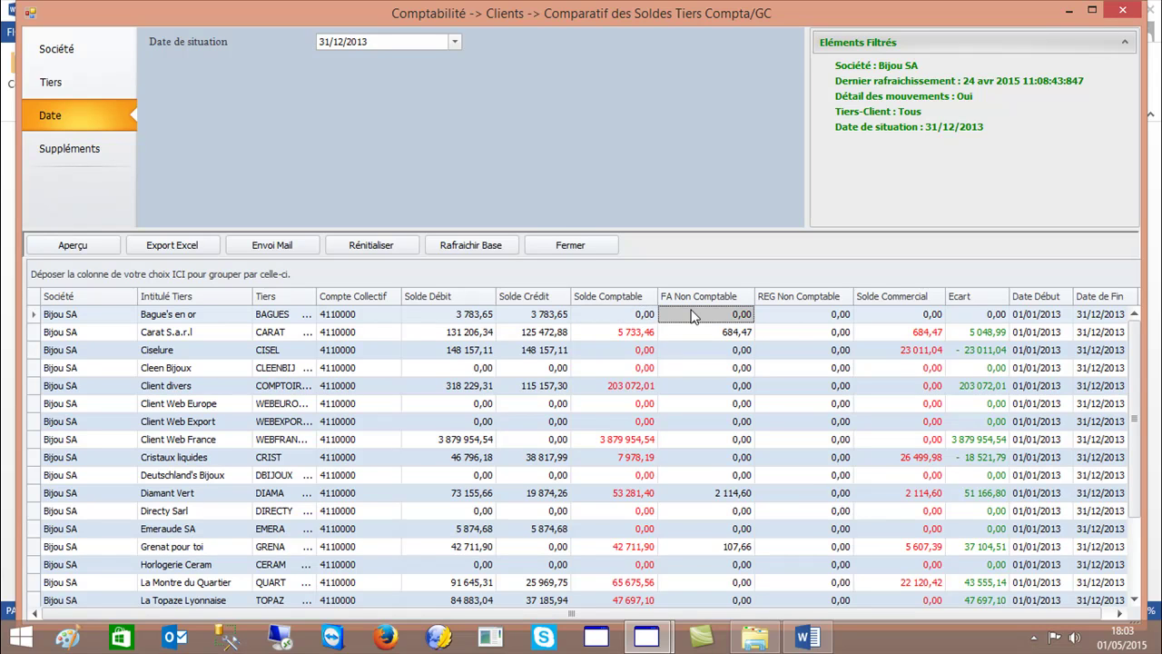
click(801, 318)
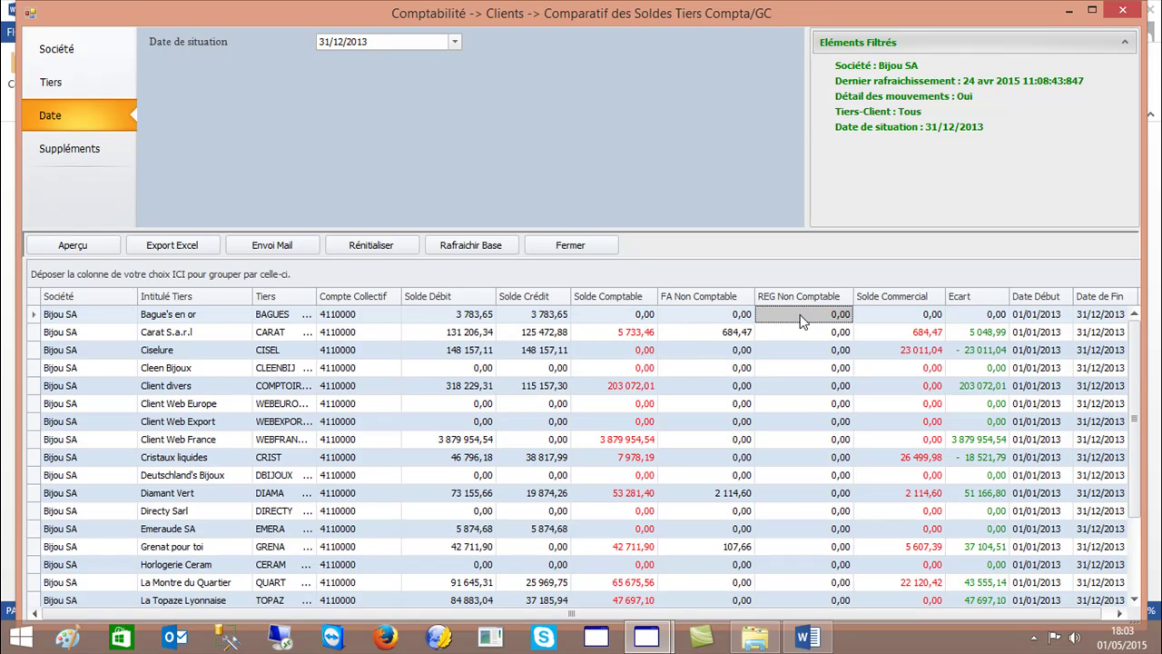
click(889, 317)
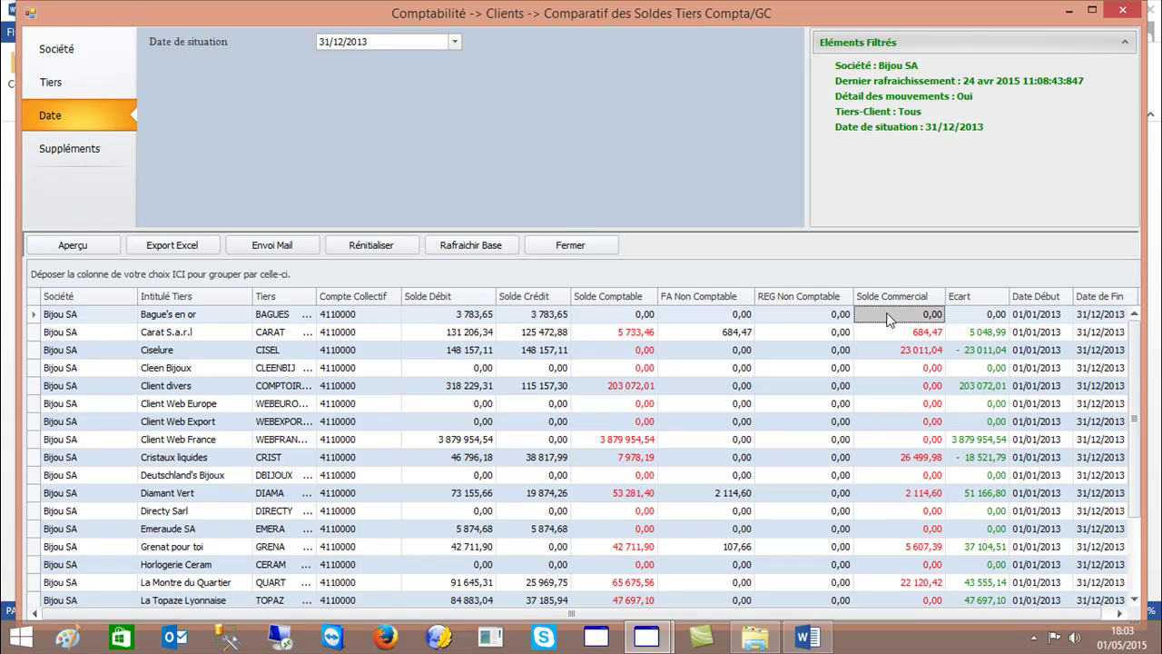
click(956, 320)
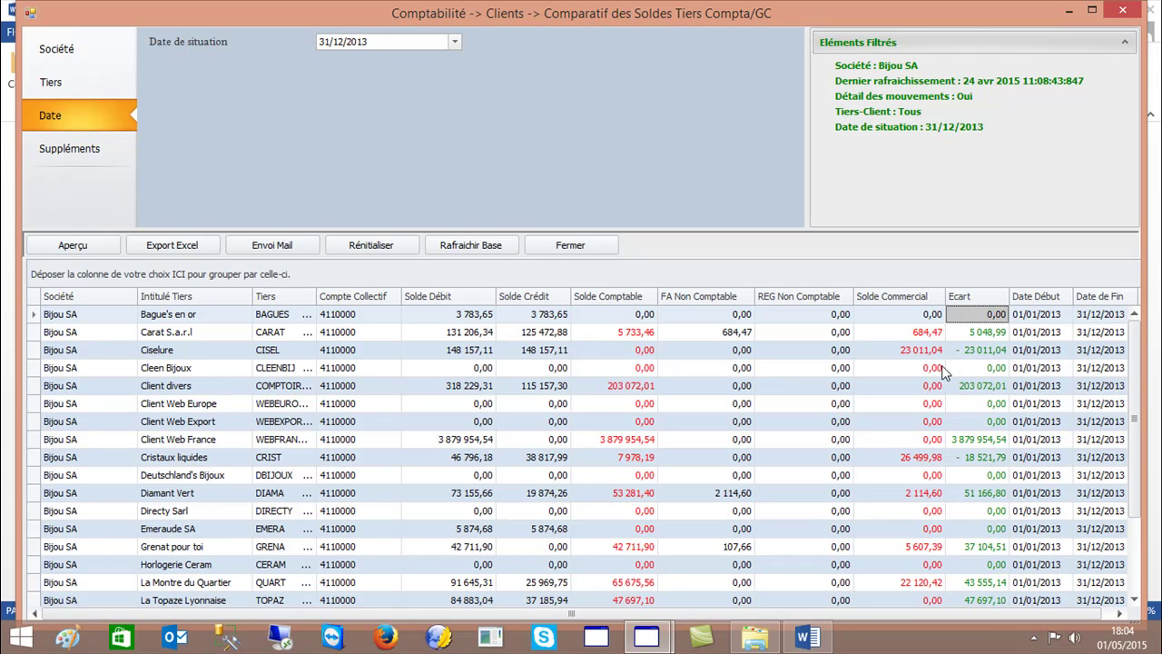
Step: Compare Carat S.a.r.l's Solde Comptable and Solde Commercial with its Ecart in the balance comparison
click(954, 335)
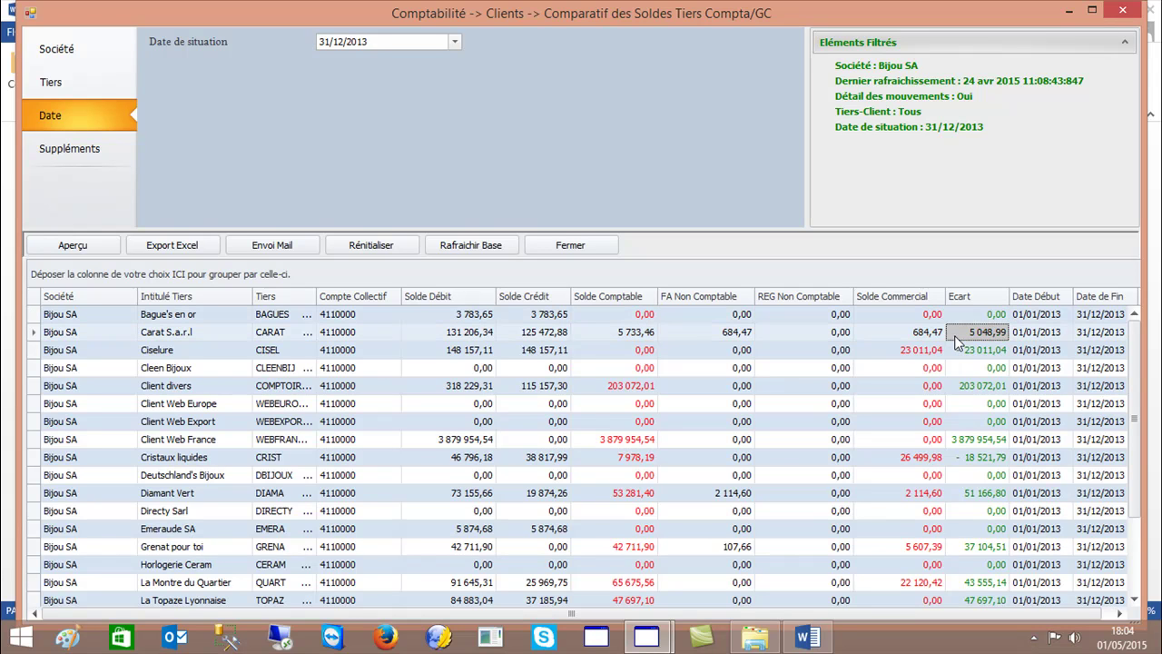
click(625, 338)
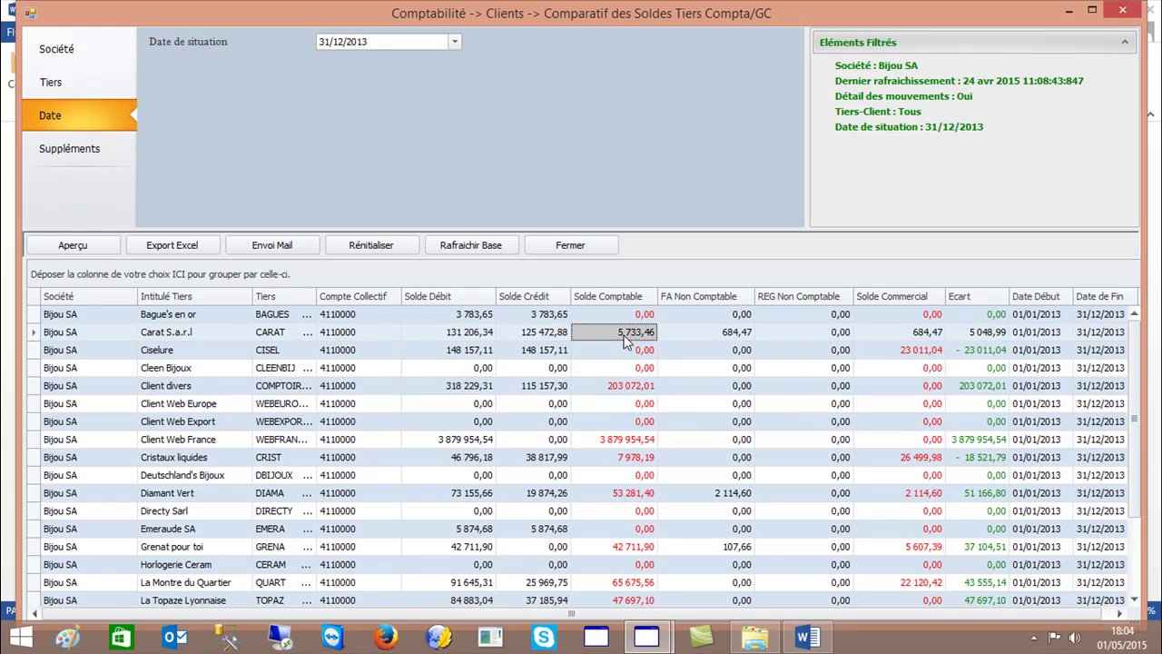
click(884, 337)
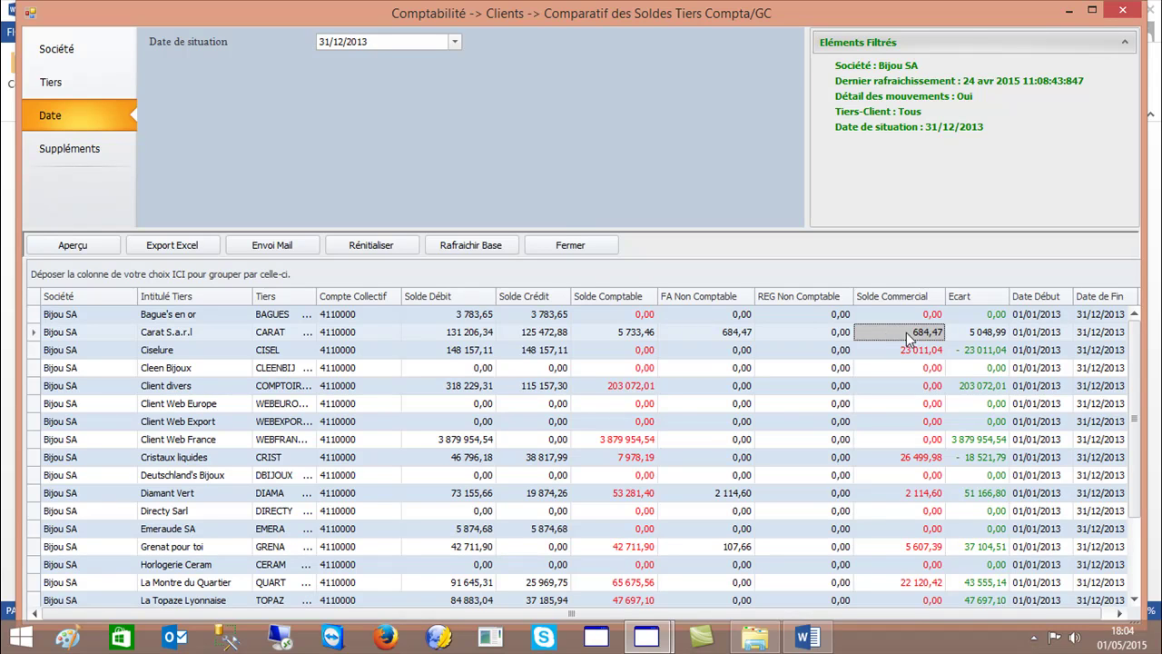
click(982, 336)
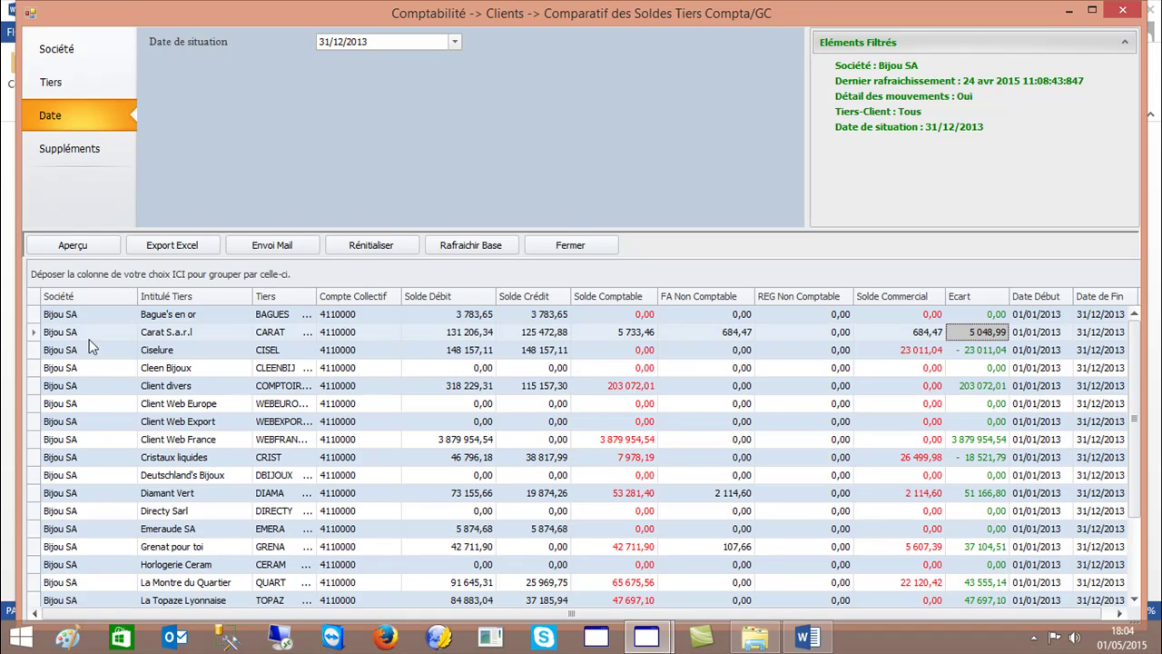
Step: Search the comparison grid for BAGU, close the search, and sort the rows by Intitulé Tiers in descending order
key(ctrl+f)
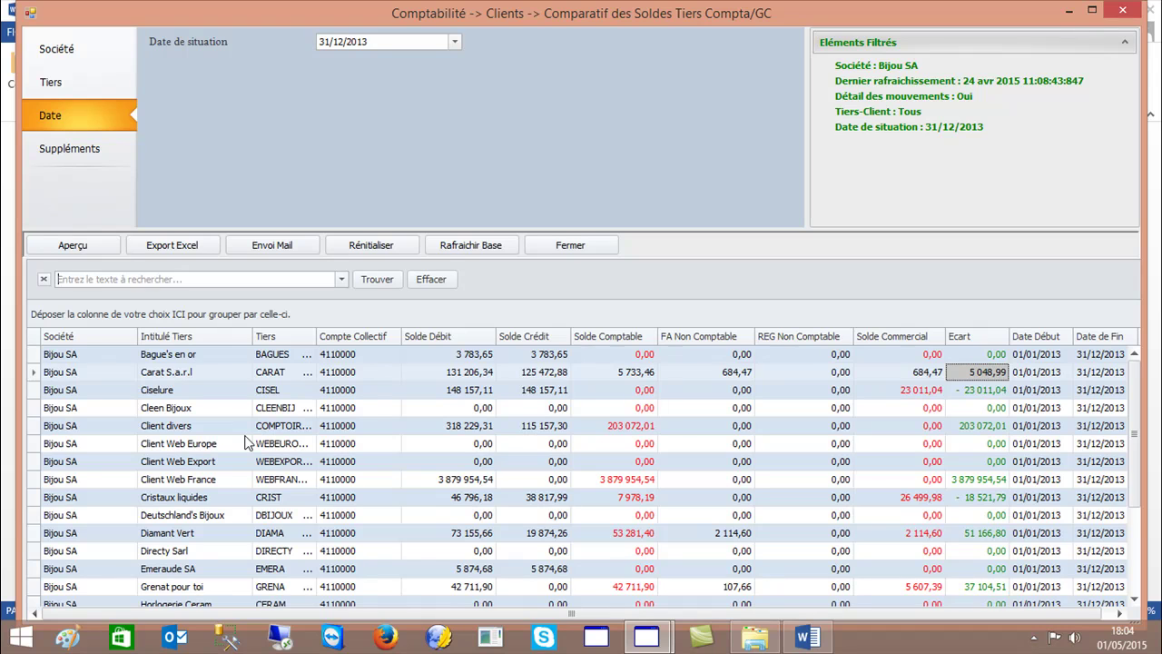
text(BAGU)
click(43, 279)
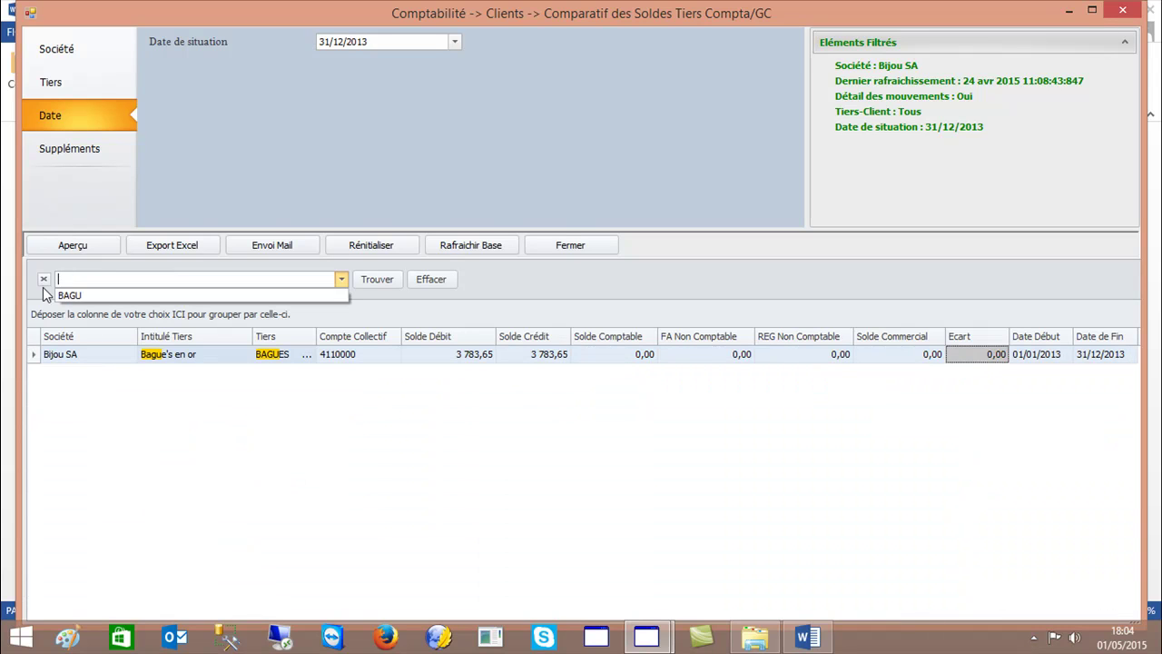
click(43, 279)
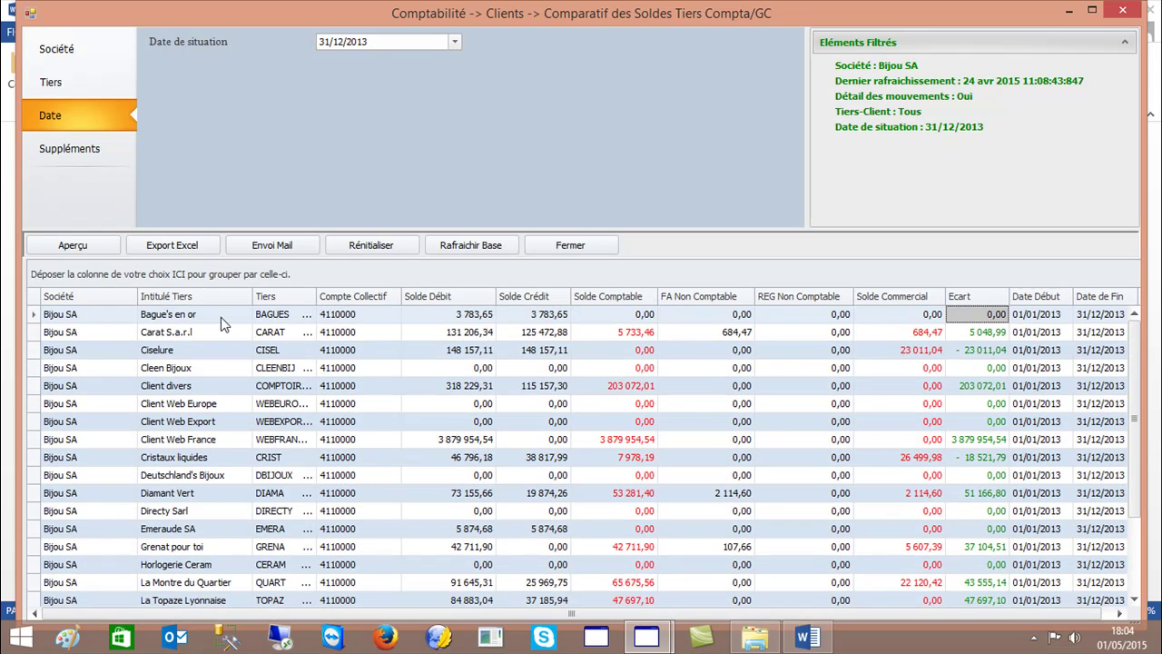
click(192, 303)
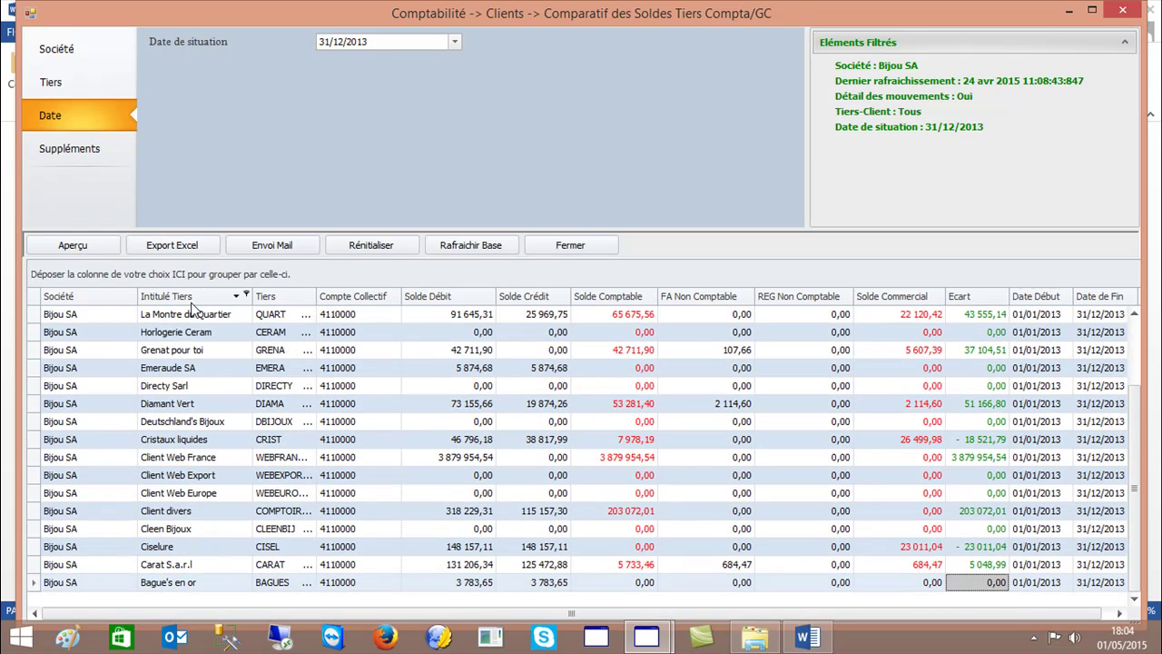
Step: Open the filter editor, add several empty Tiers conditions, and cancel the filter
right_click(323, 301)
click(392, 490)
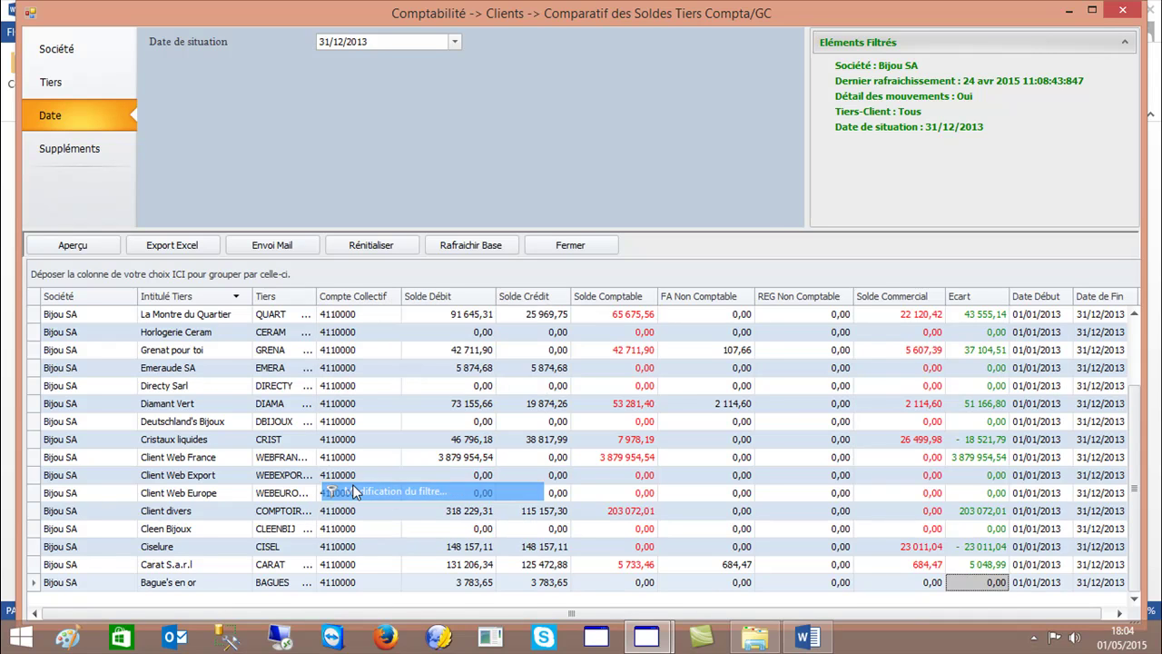
click(419, 221)
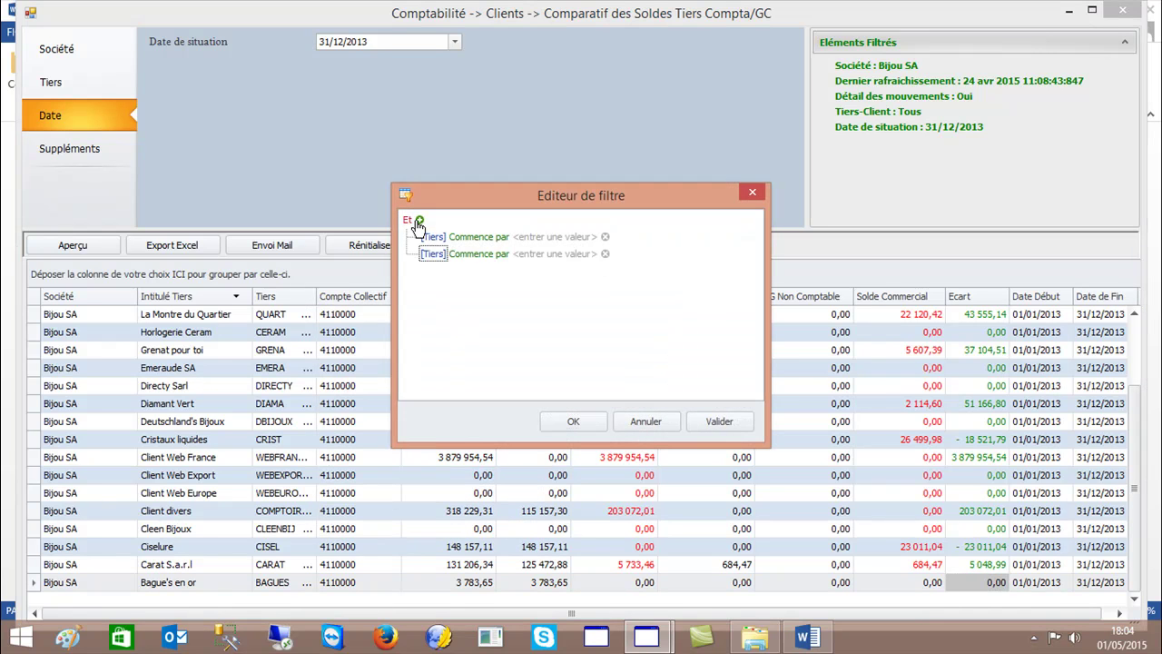
click(419, 221)
click(418, 222)
click(418, 222)
click(419, 221)
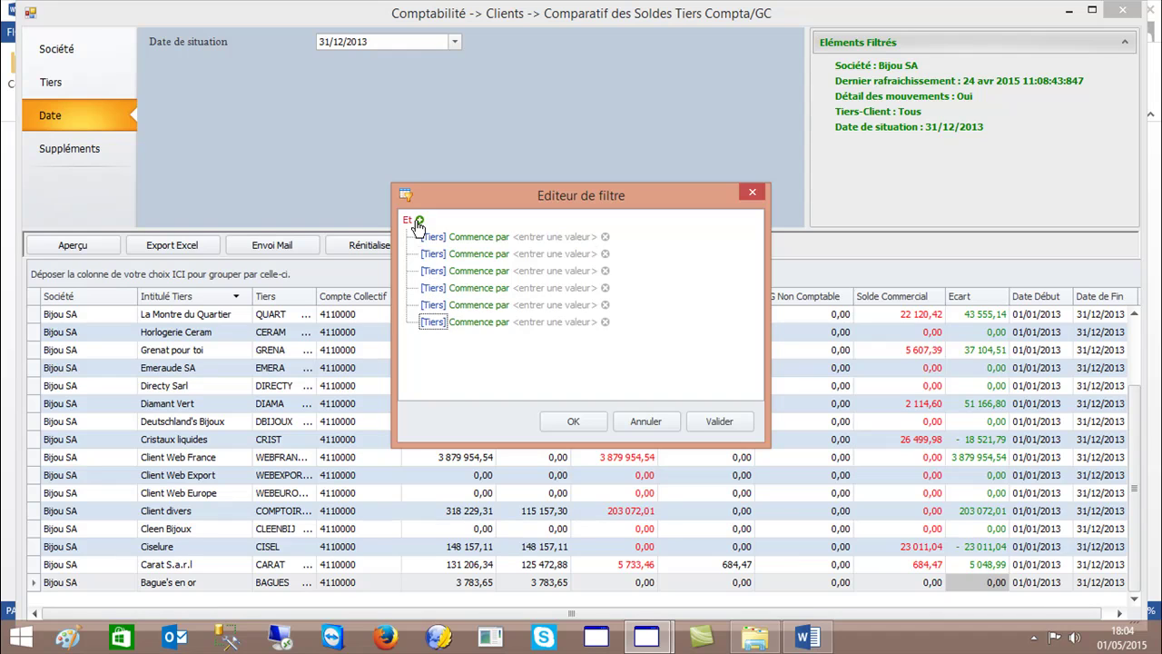
click(648, 421)
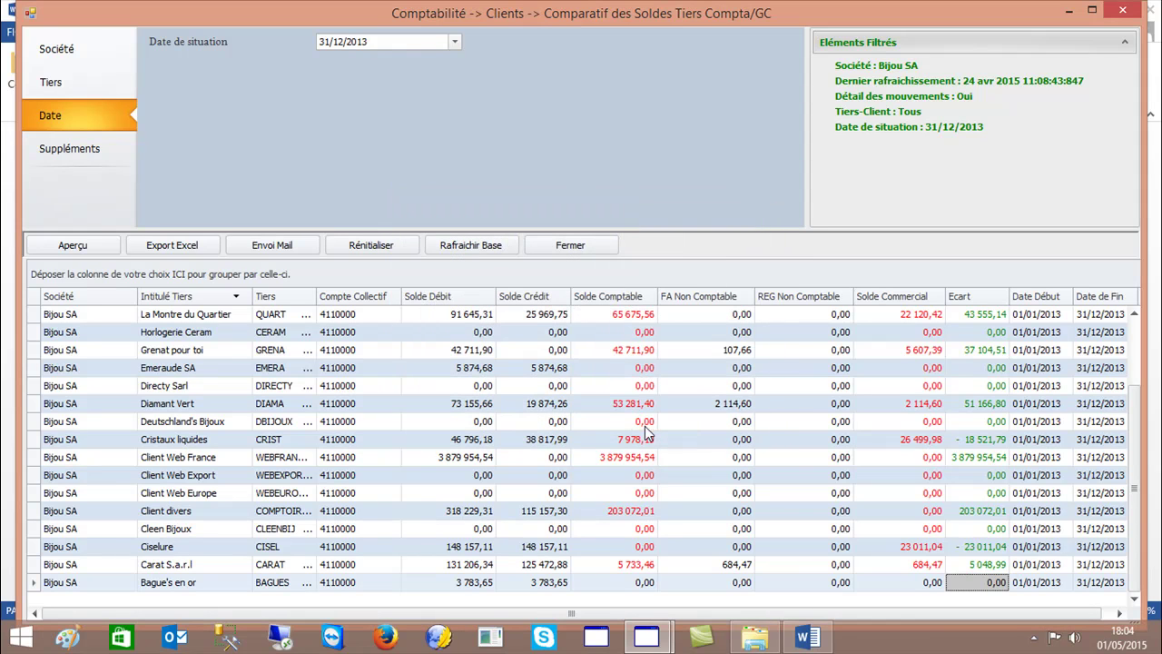
Step: Group the comparison by Intitulé Tiers and regenerate the preview for only the client Grenat pour toi, with its group expanded
drag(188, 303, 173, 275)
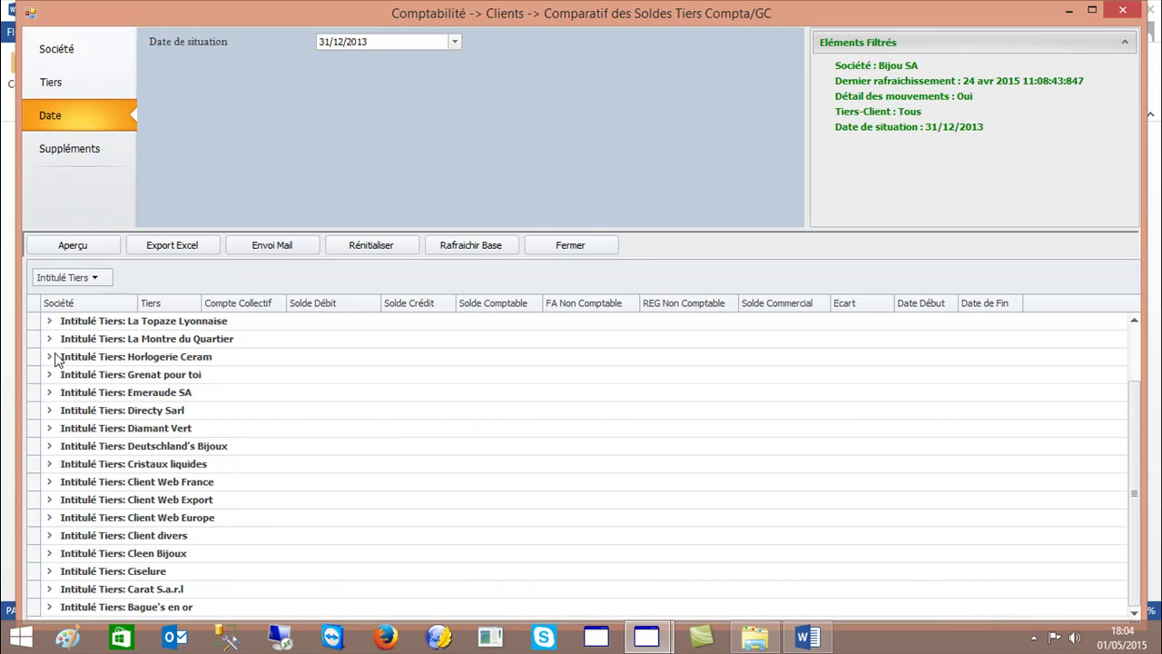
click(46, 84)
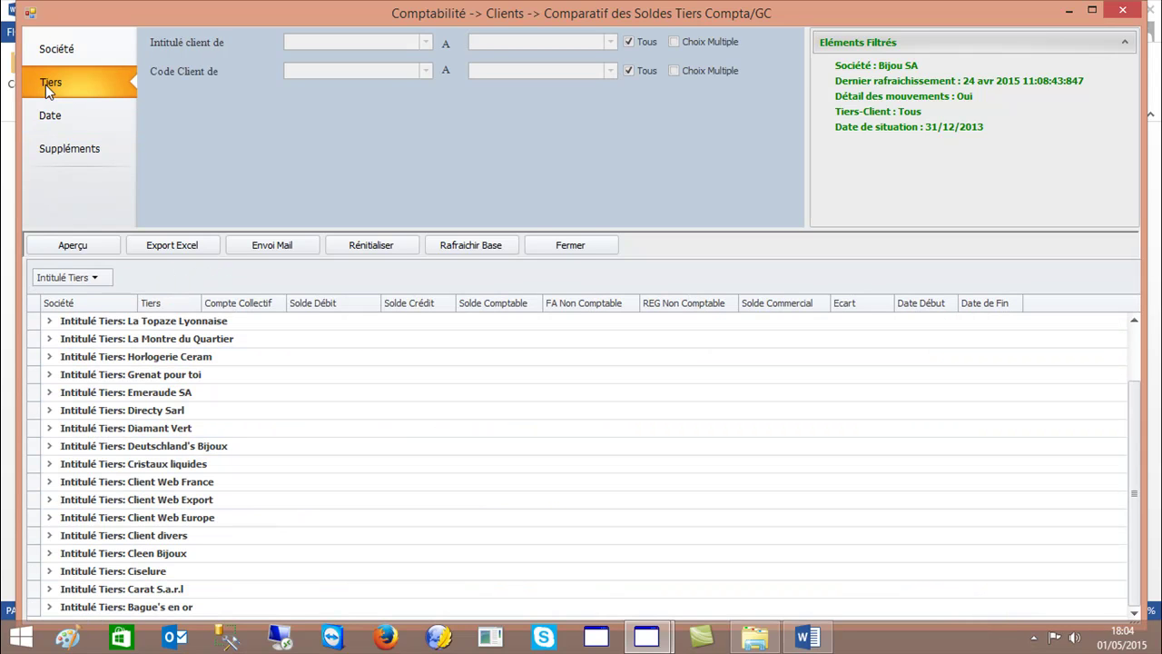
click(630, 42)
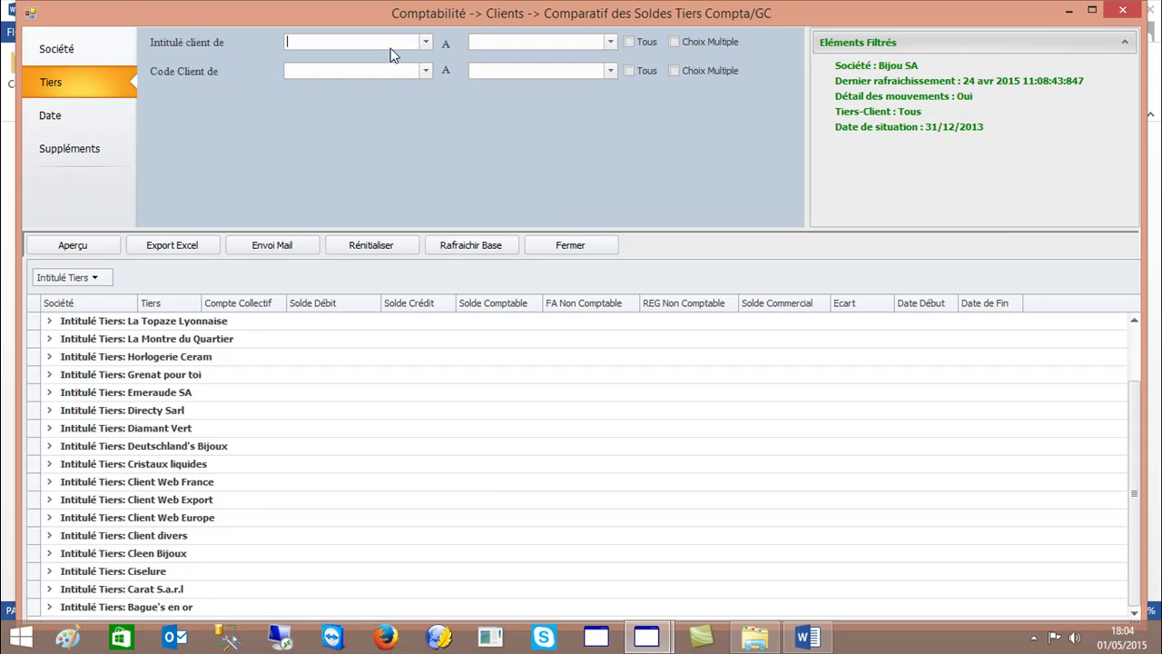
text(GrA)
key(Return)
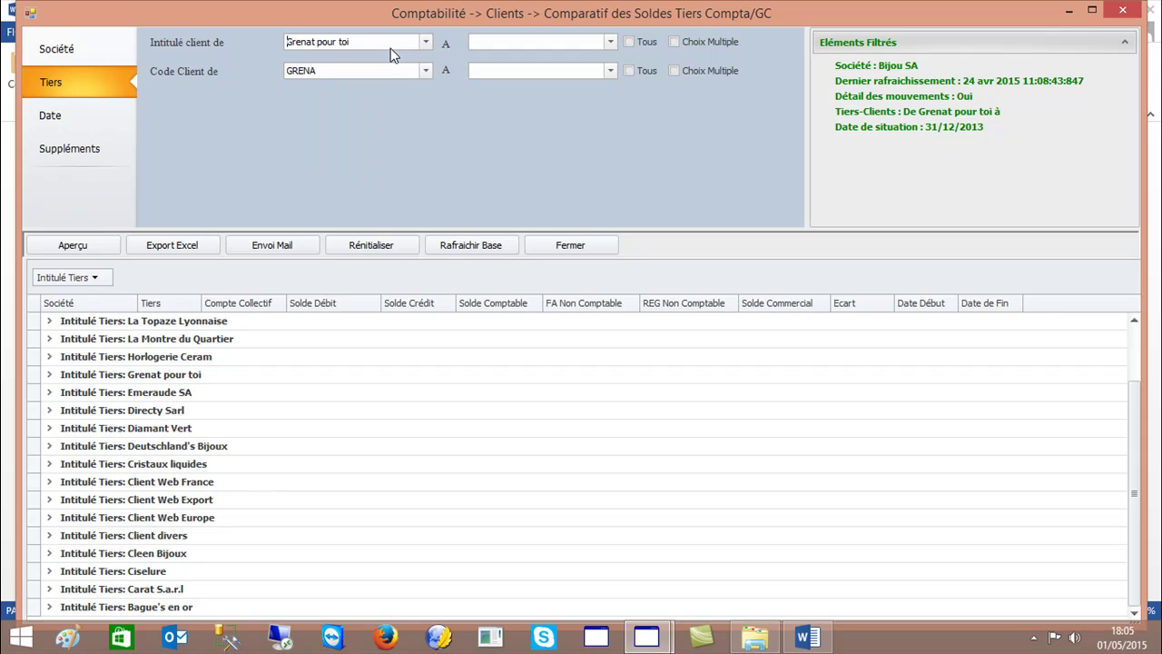
text(Grenat pour toi)
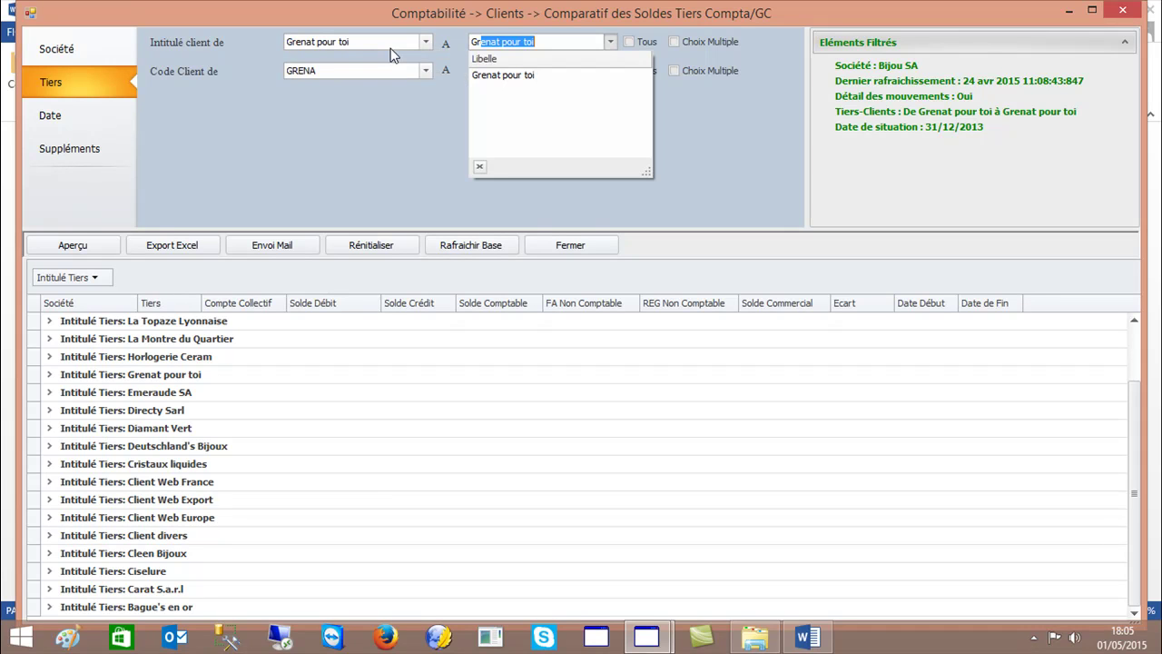
click(499, 81)
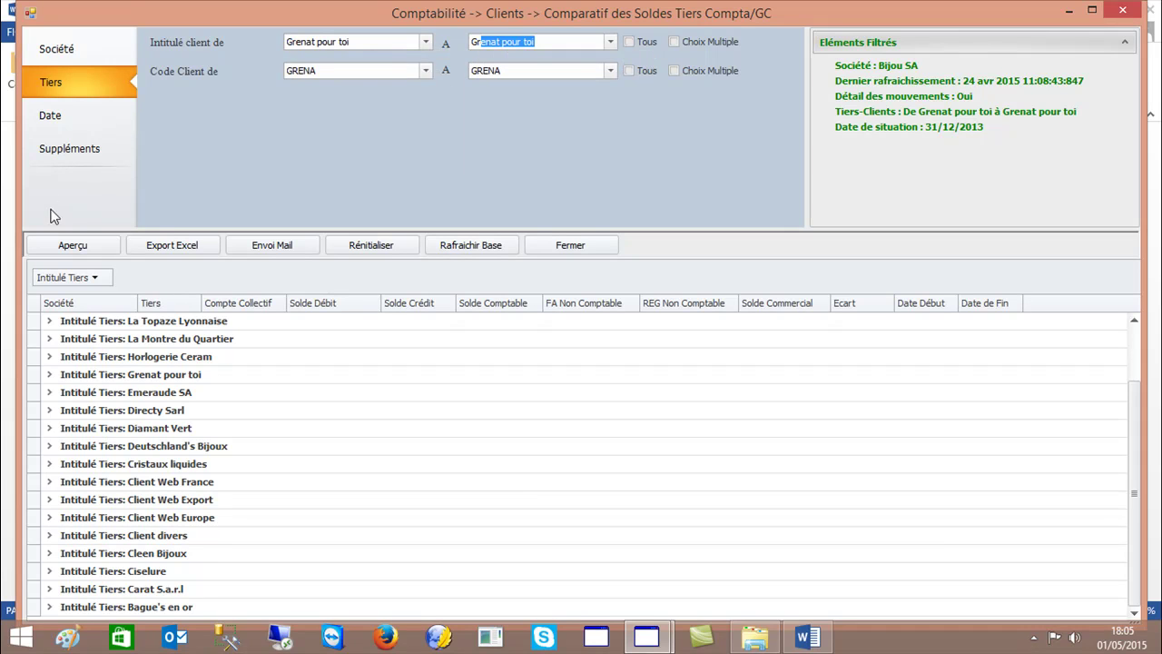
click(50, 240)
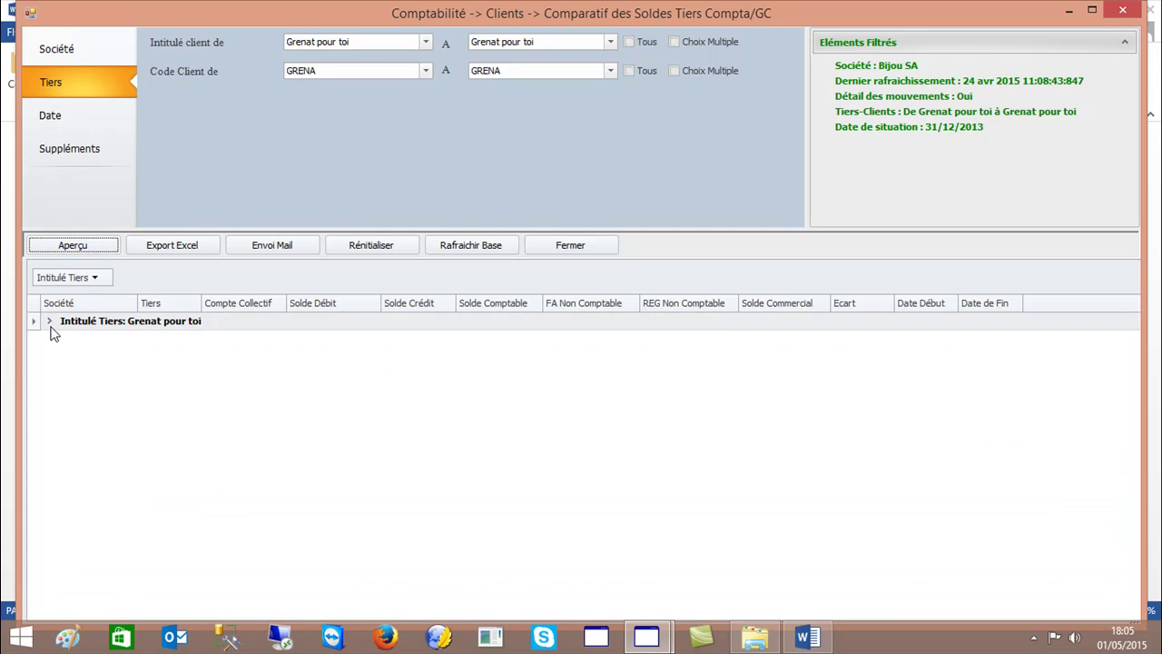
click(50, 322)
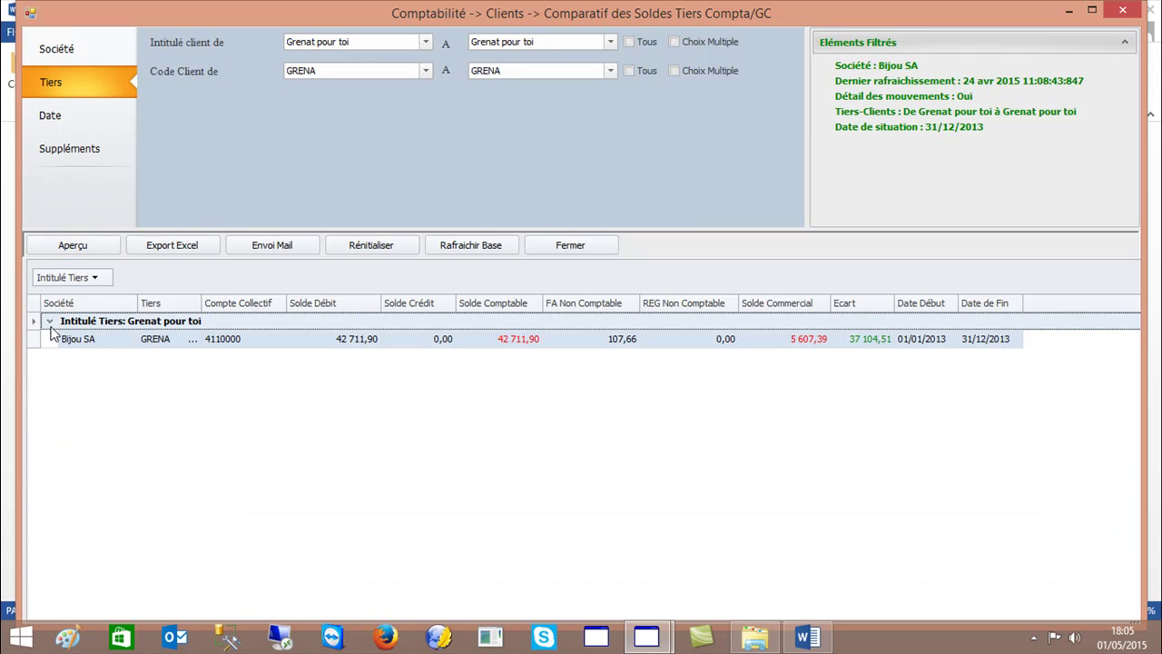
Step: Set Détail des mouvements to Non and regenerate the balance comparison preview
click(65, 47)
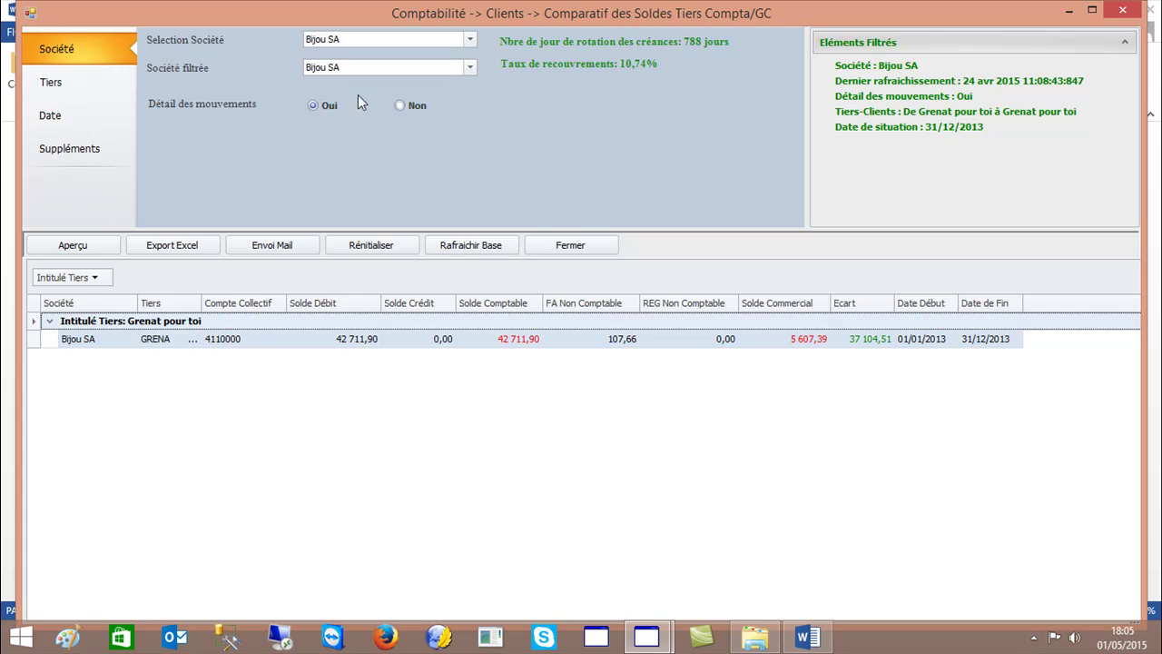
click(401, 106)
click(73, 245)
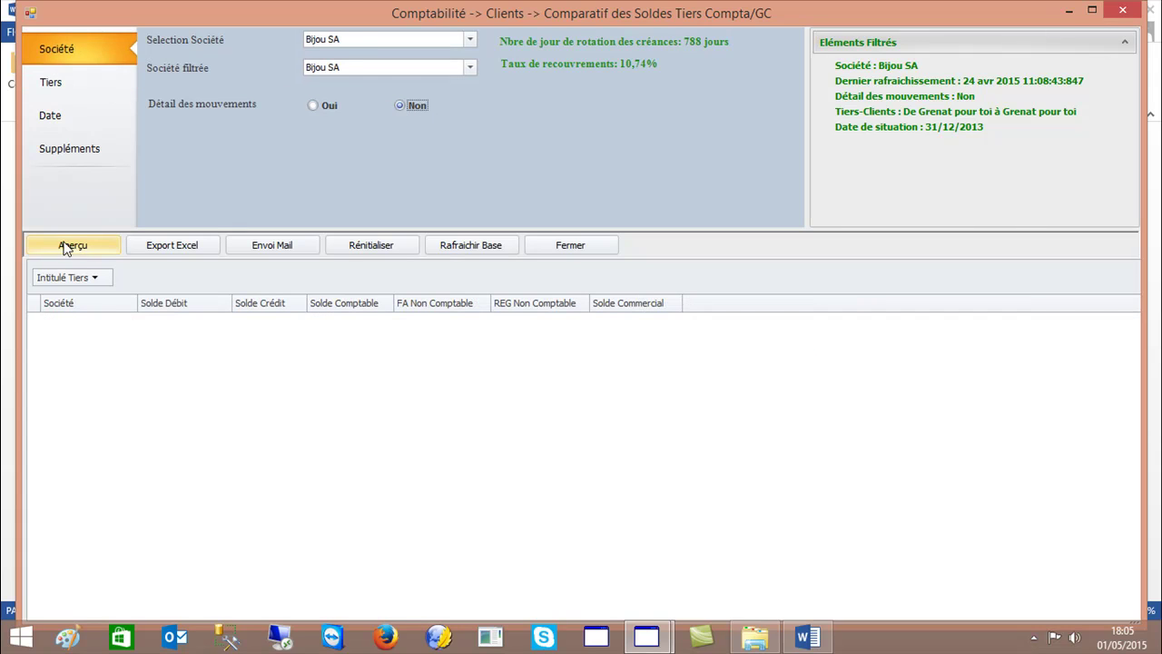
Step: Preview the balance comparison for Tous clients and remove the Intitulé Tiers grouping
click(54, 80)
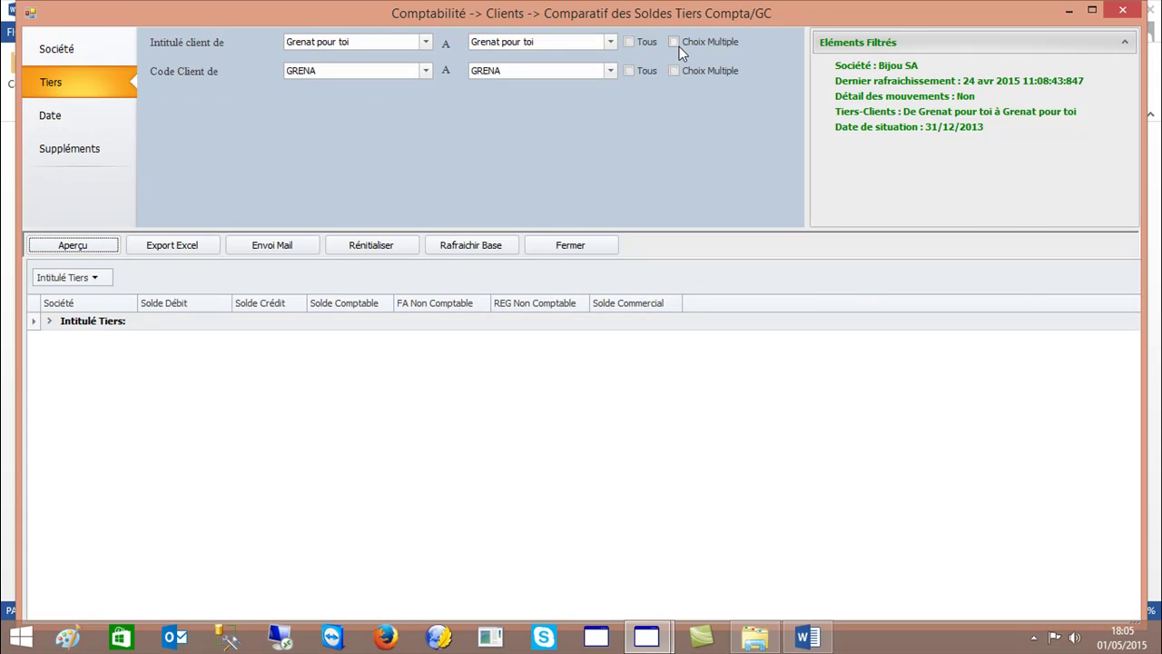
click(637, 44)
click(87, 243)
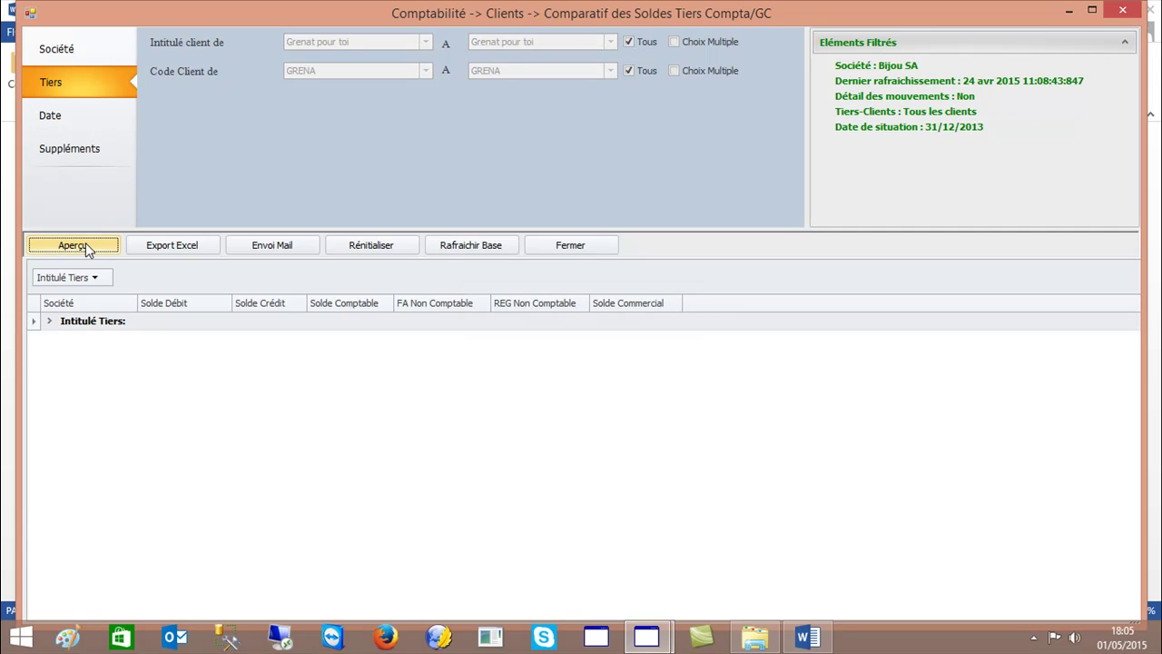
drag(74, 279, 84, 296)
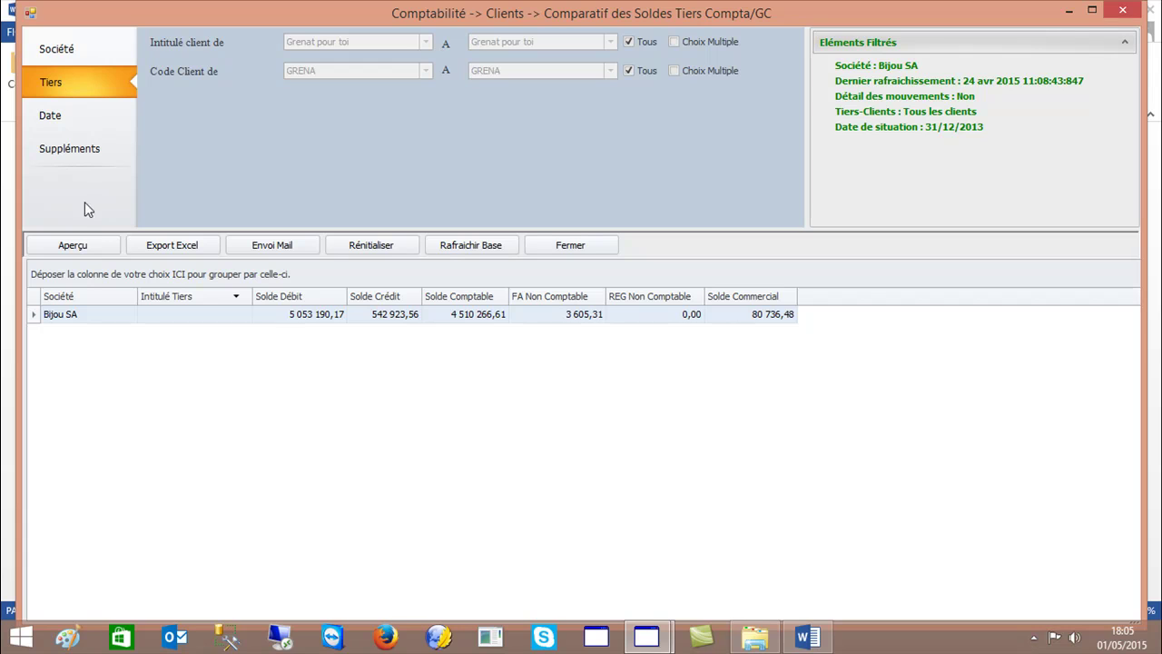
click(72, 247)
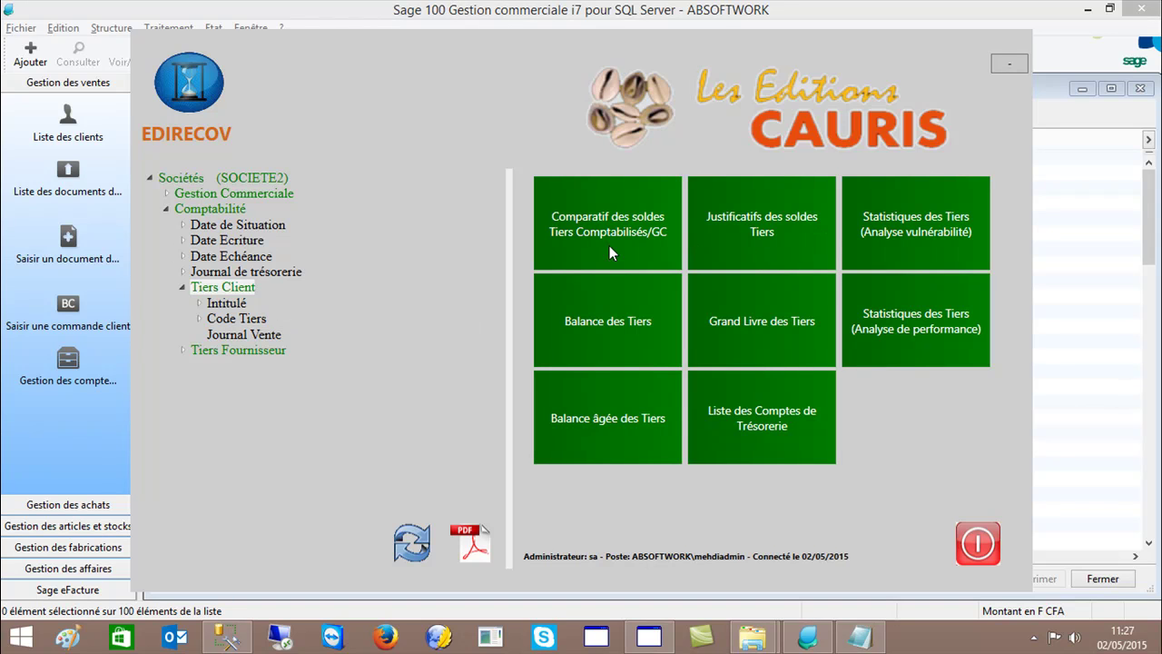
Step: Open the Justificatifs des soldes Tiers report for Tiers Client and generate its preview for SOCIETE2
click(706, 236)
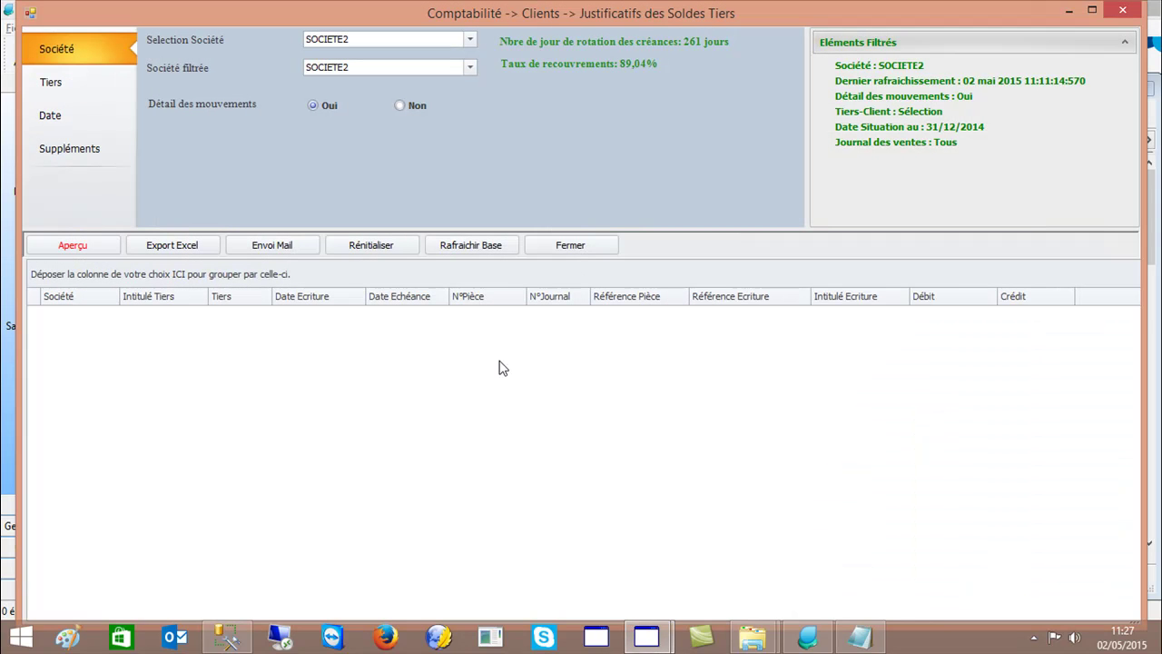
click(72, 245)
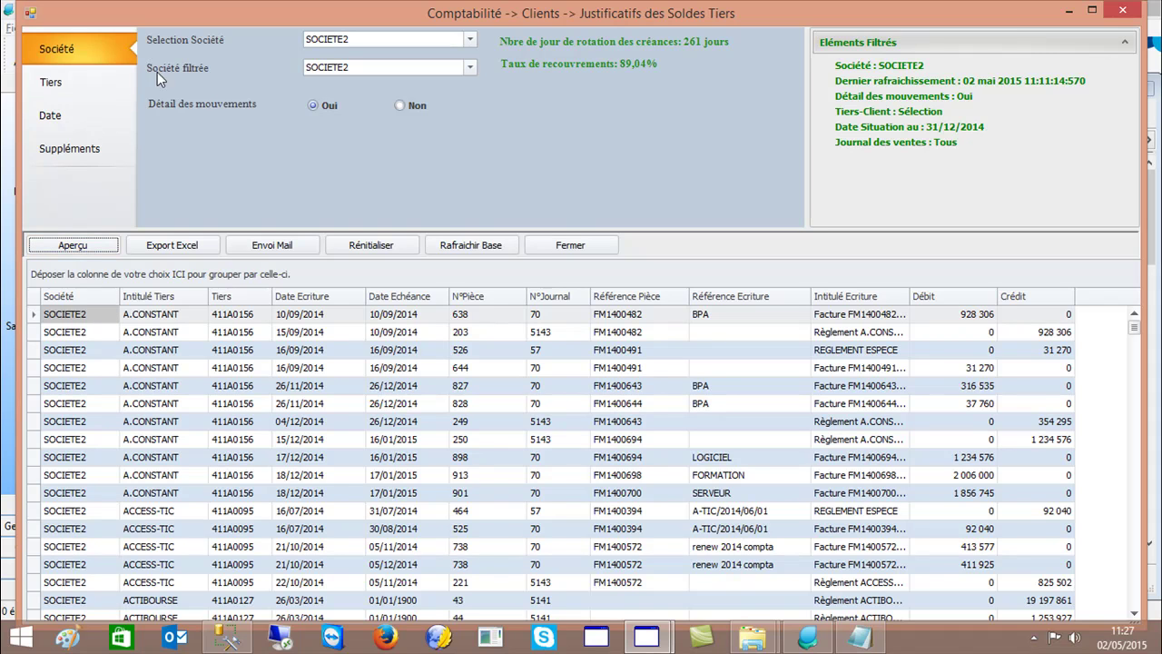
click(108, 81)
Step: Regenerate the Justificatifs des soldes preview for the company Bijou Sa and examine the first entry's N°Journal and Débit
click(111, 47)
click(469, 39)
click(353, 71)
click(348, 86)
click(383, 121)
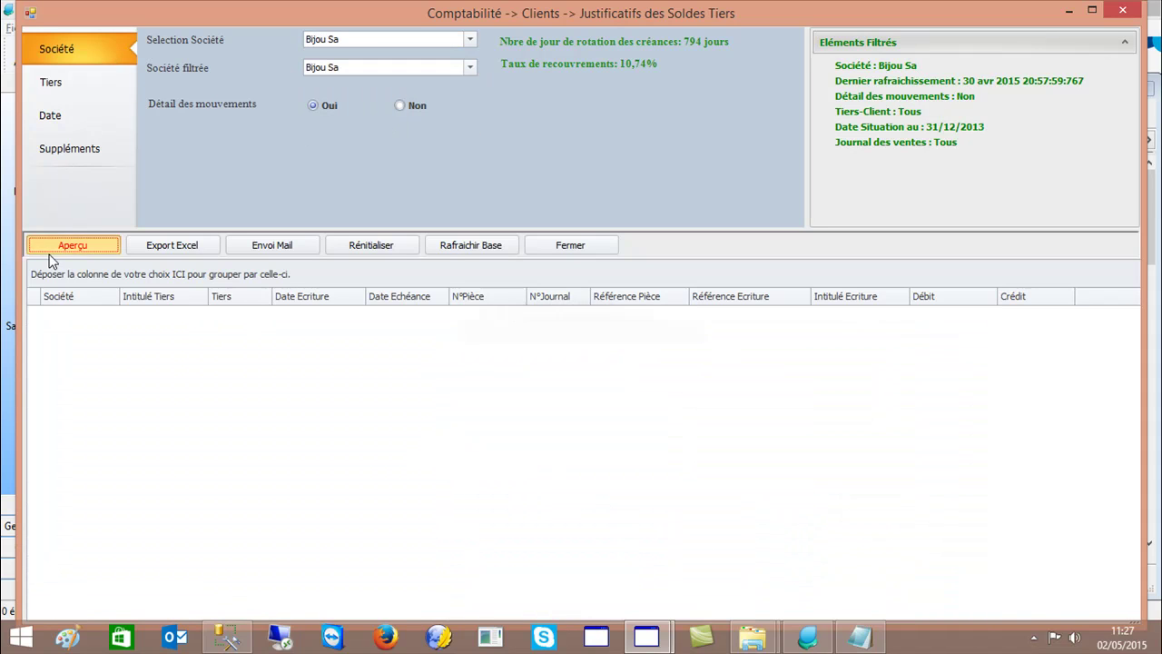
click(52, 252)
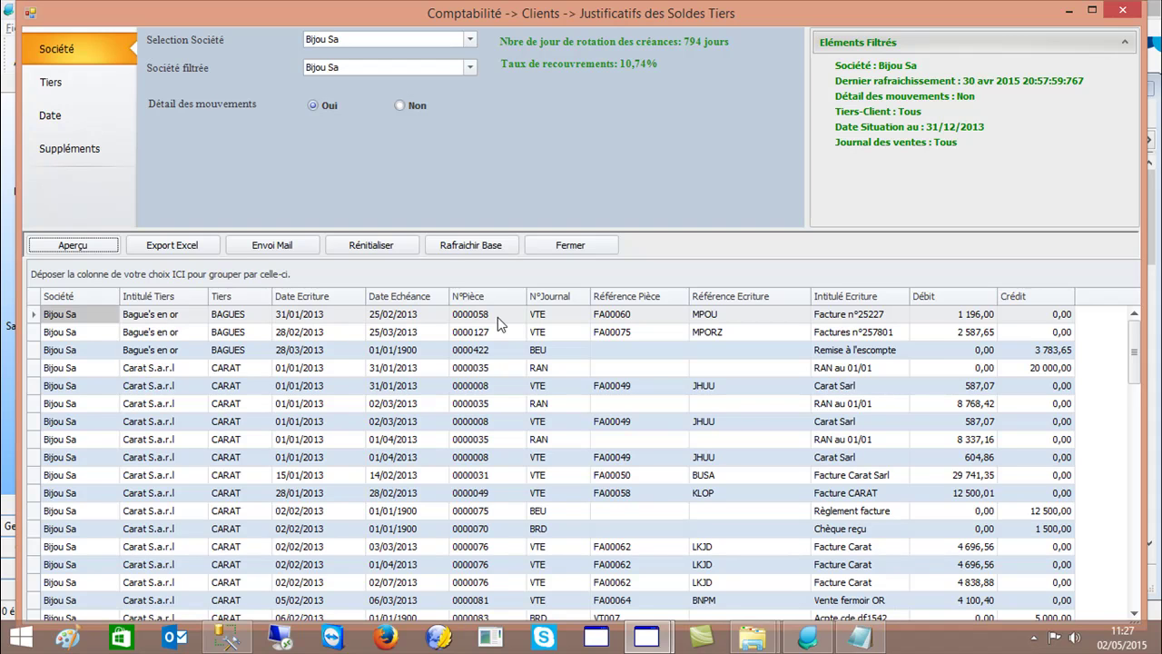
click(538, 322)
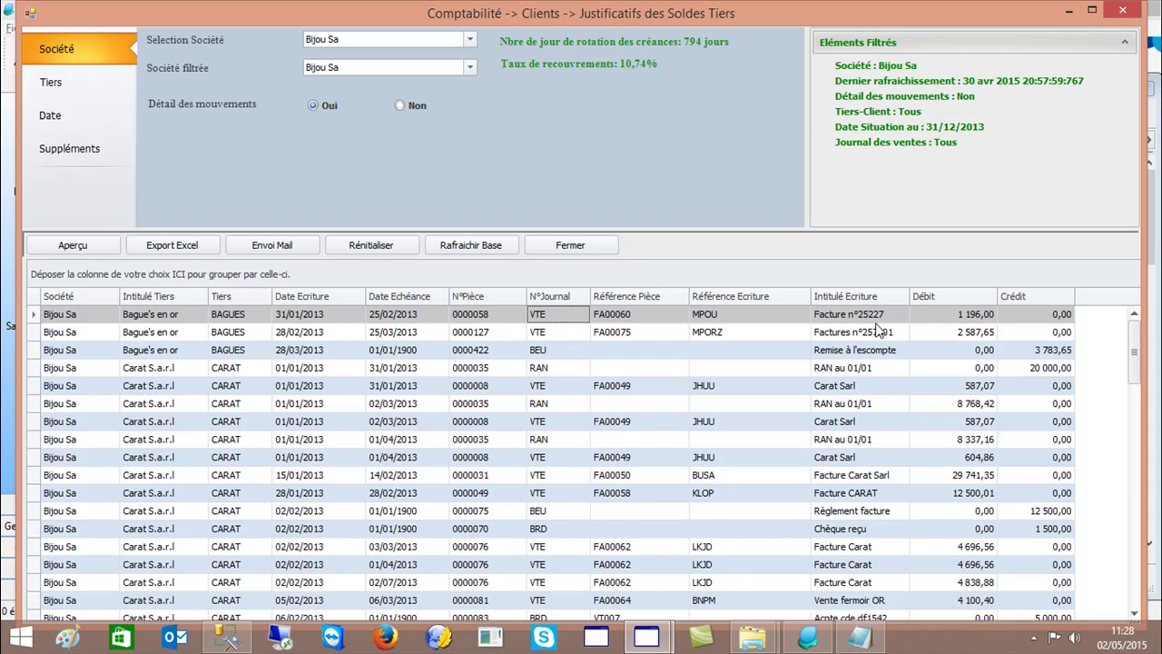
click(931, 320)
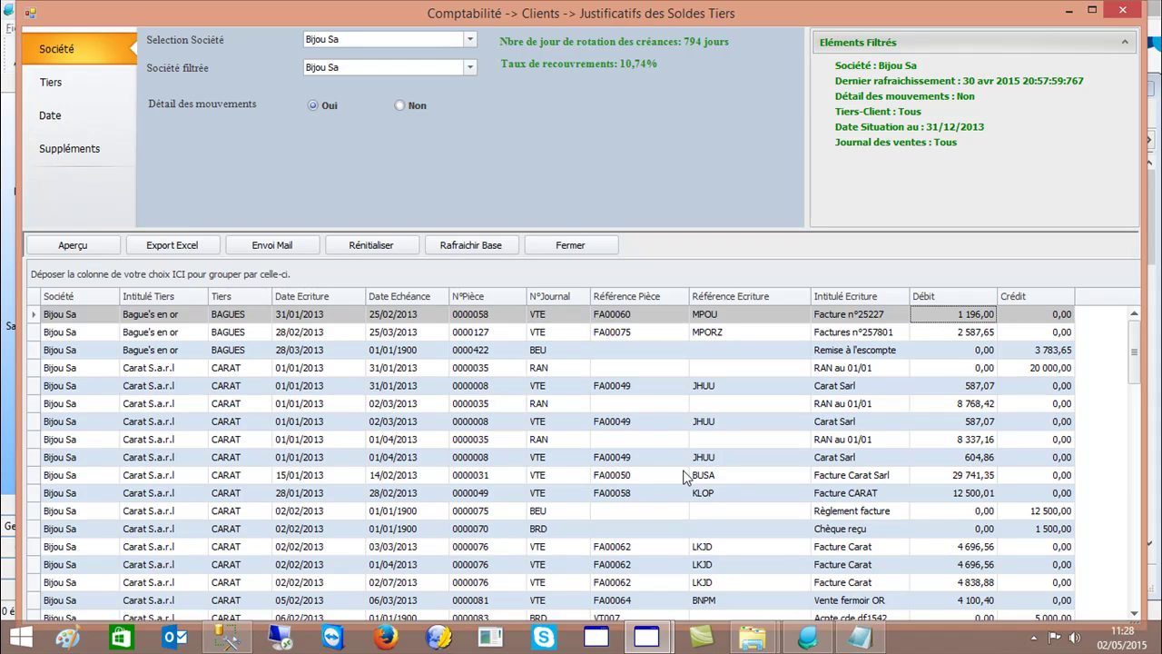
Step: Regenerate the Bijou Sa preview with Détail des mouvements set to Non and review the Tiers and Date de situation filters
click(398, 106)
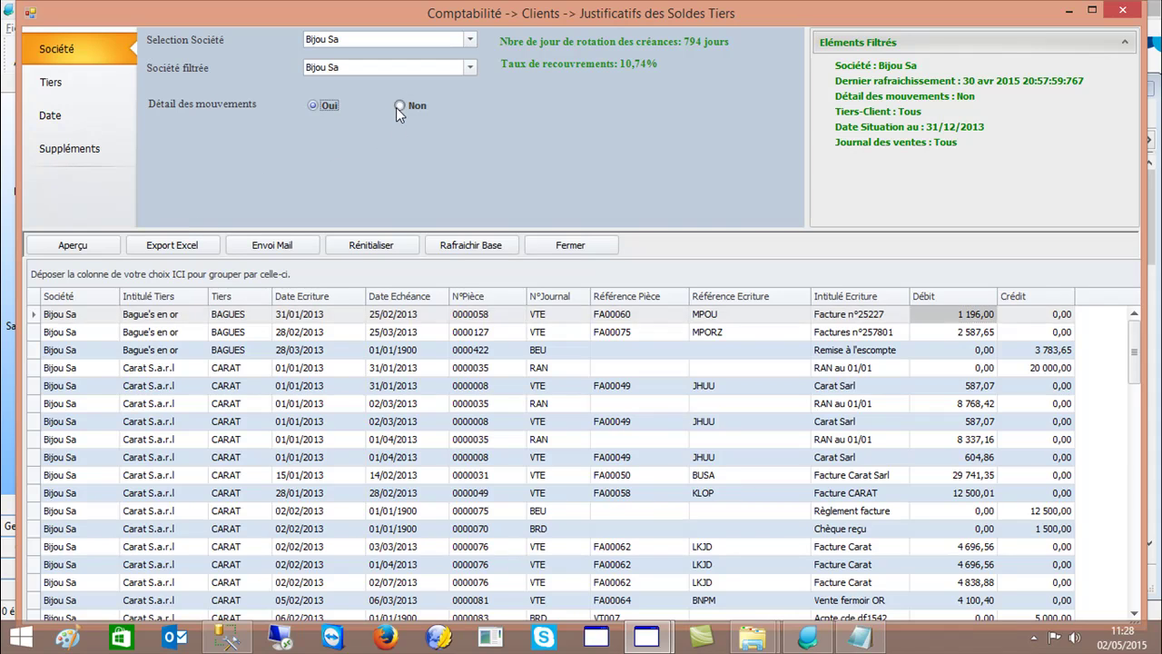
click(42, 247)
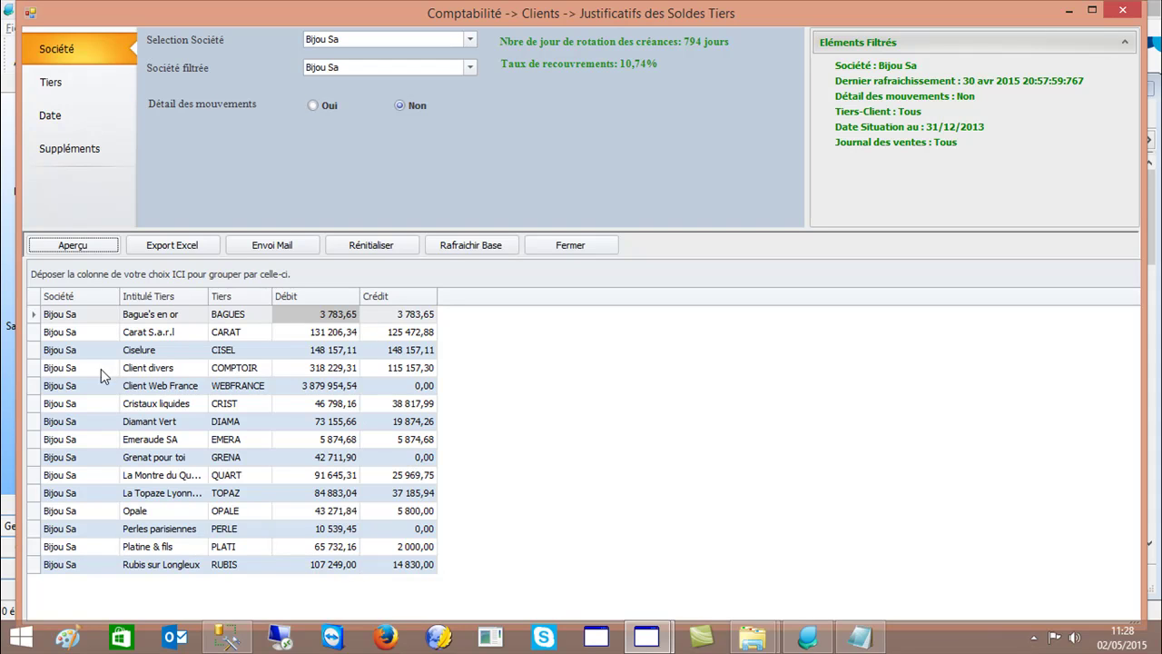
click(60, 80)
click(60, 117)
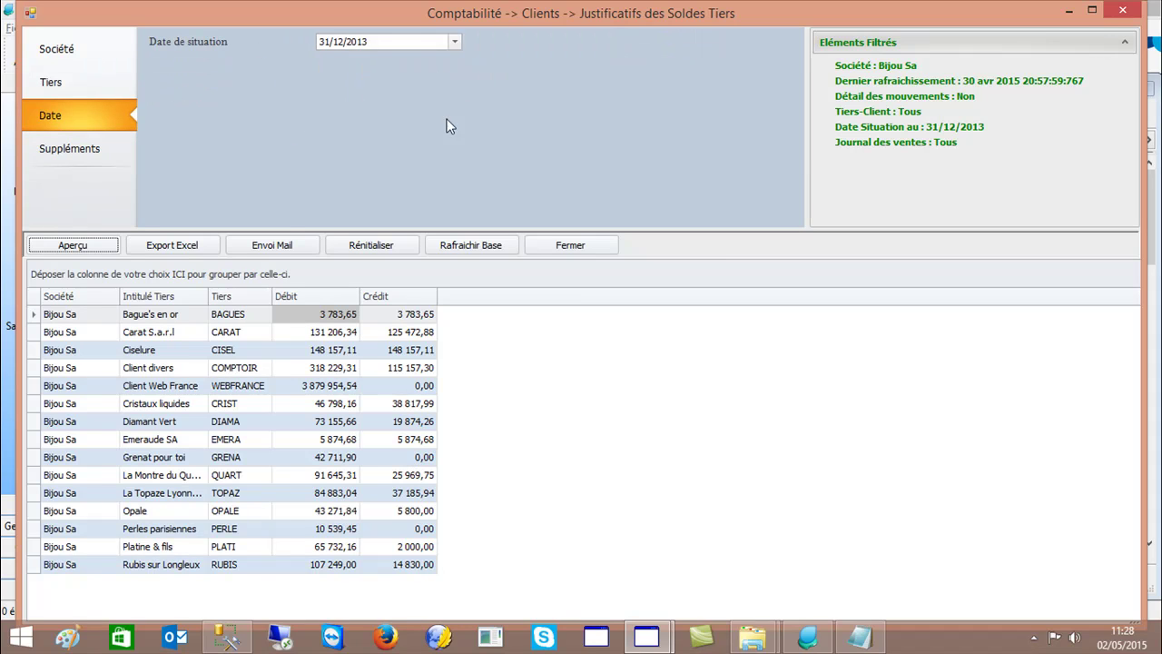
Step: Switch the Journal Vente filter from Tous to a selection and review the available sales journals
click(64, 155)
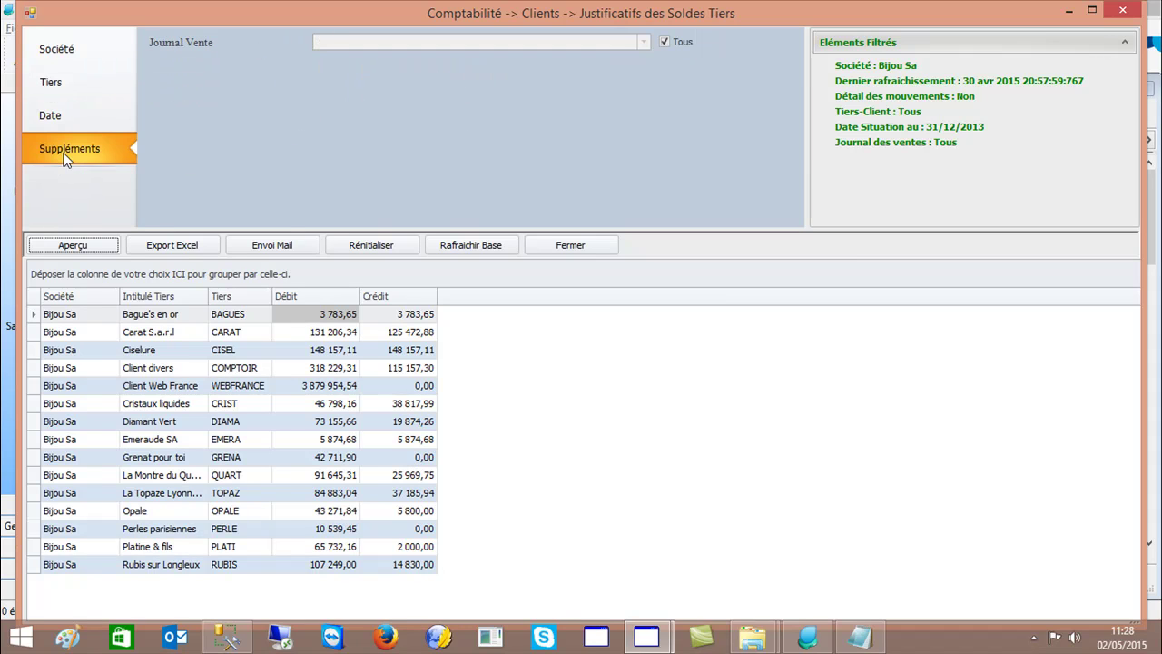
click(682, 45)
click(644, 40)
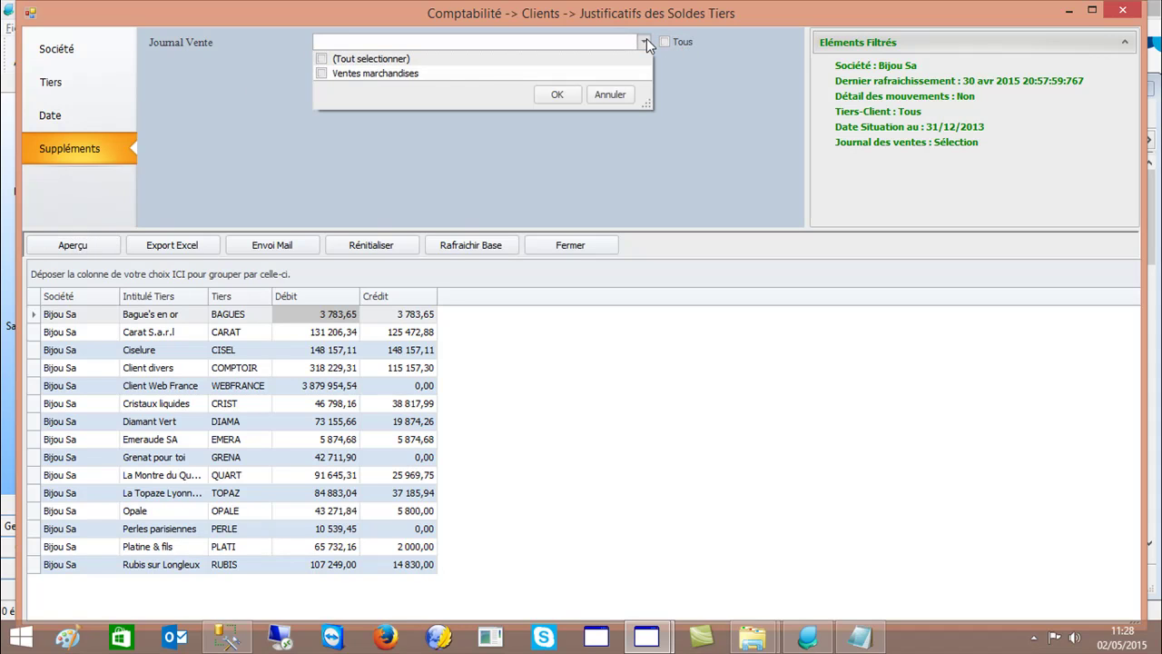
click(570, 97)
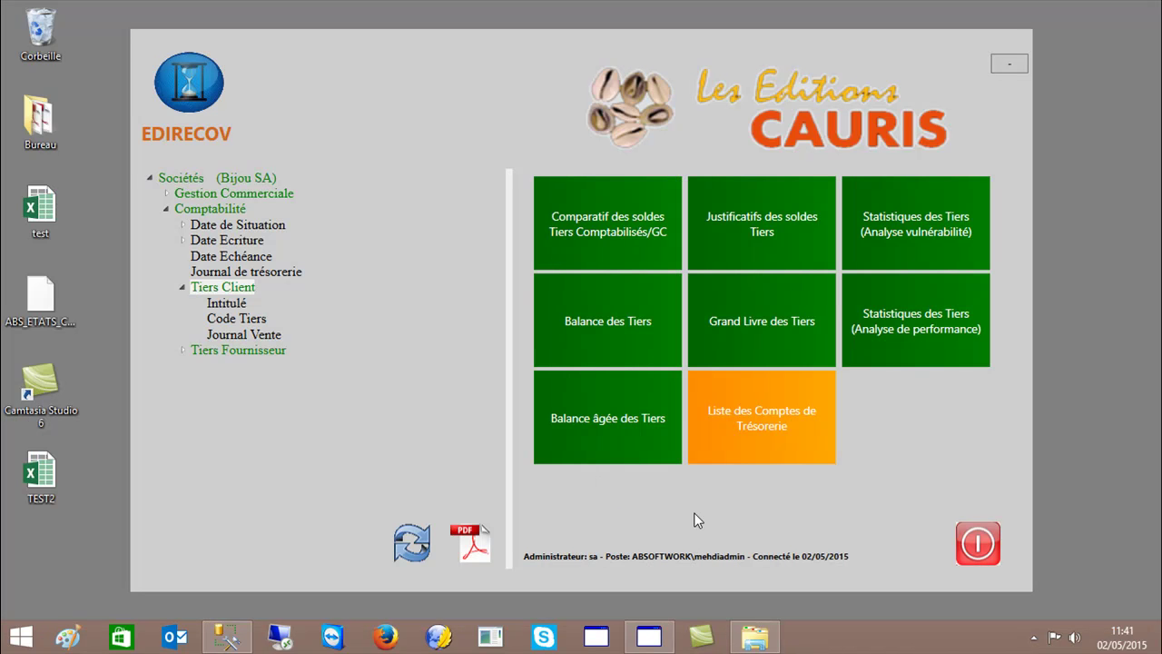
Step: Open the Tiers Client report Liste des Comptes de Trésorerie and review its Tiers, Date and Suppléments filters
click(776, 415)
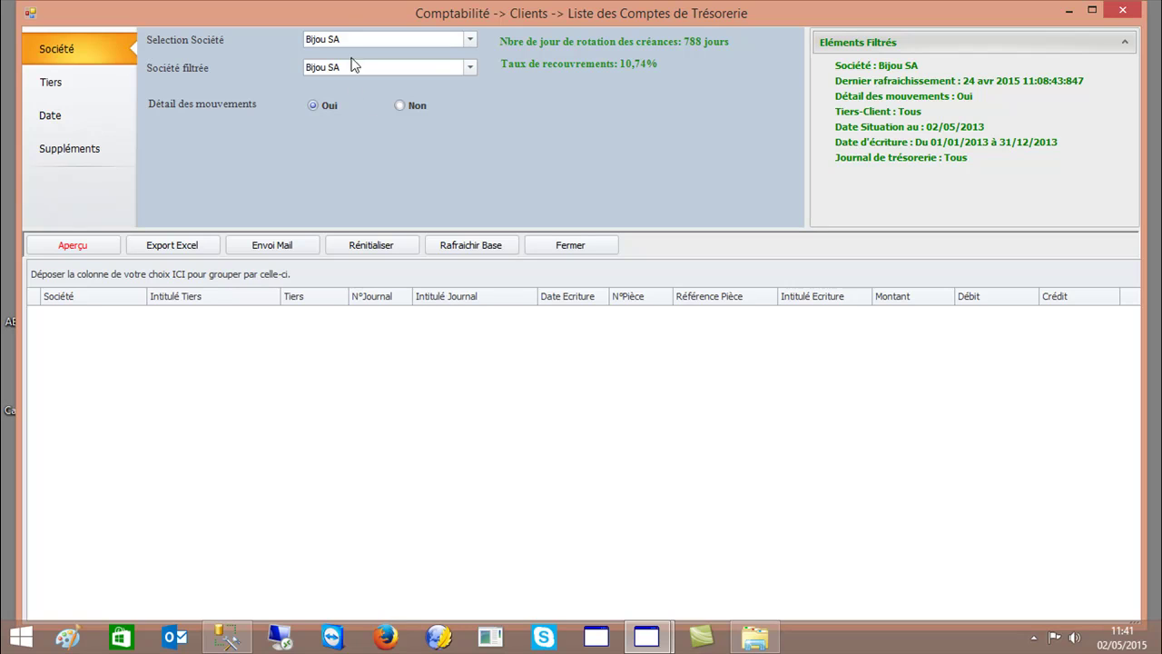
click(43, 91)
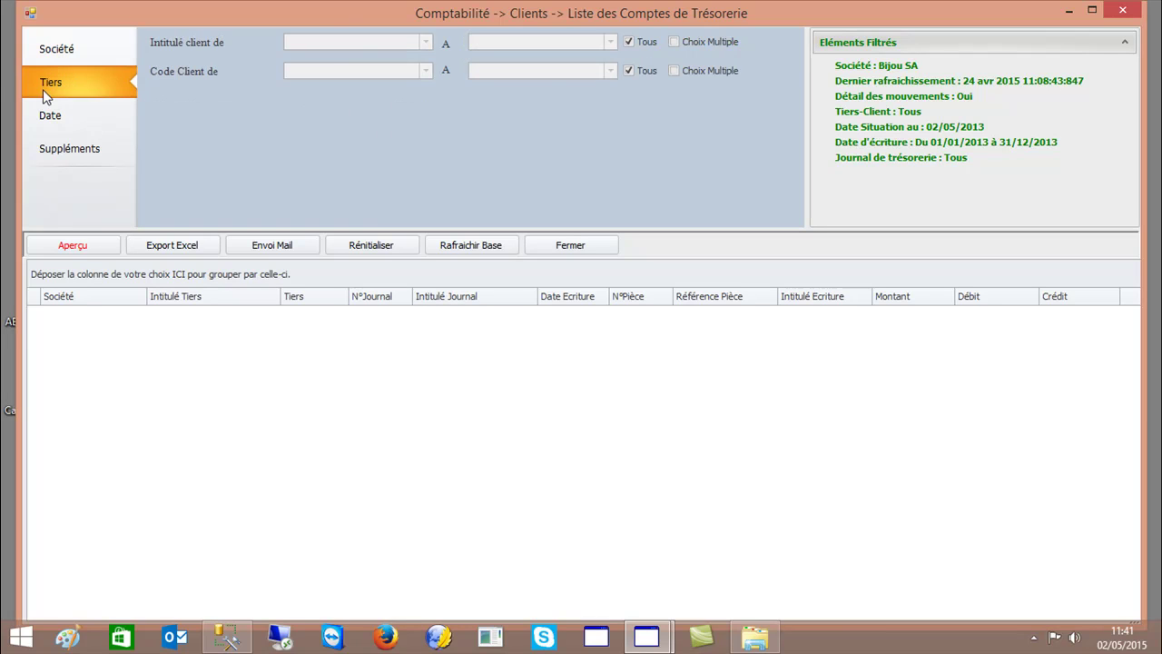
click(53, 118)
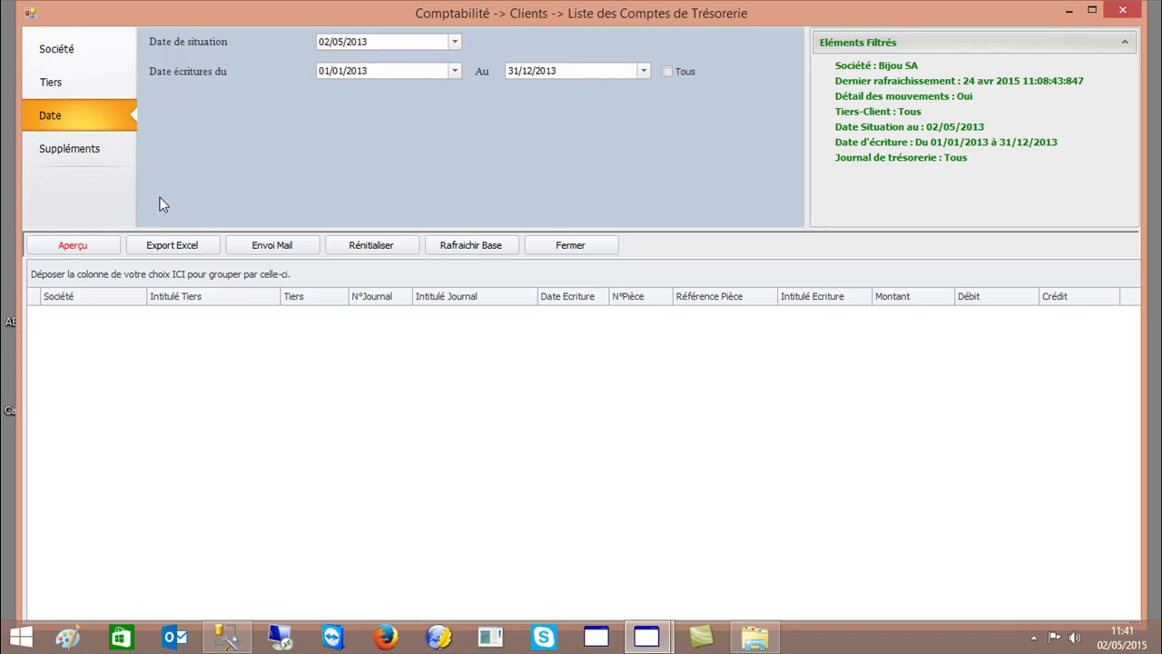
click(55, 156)
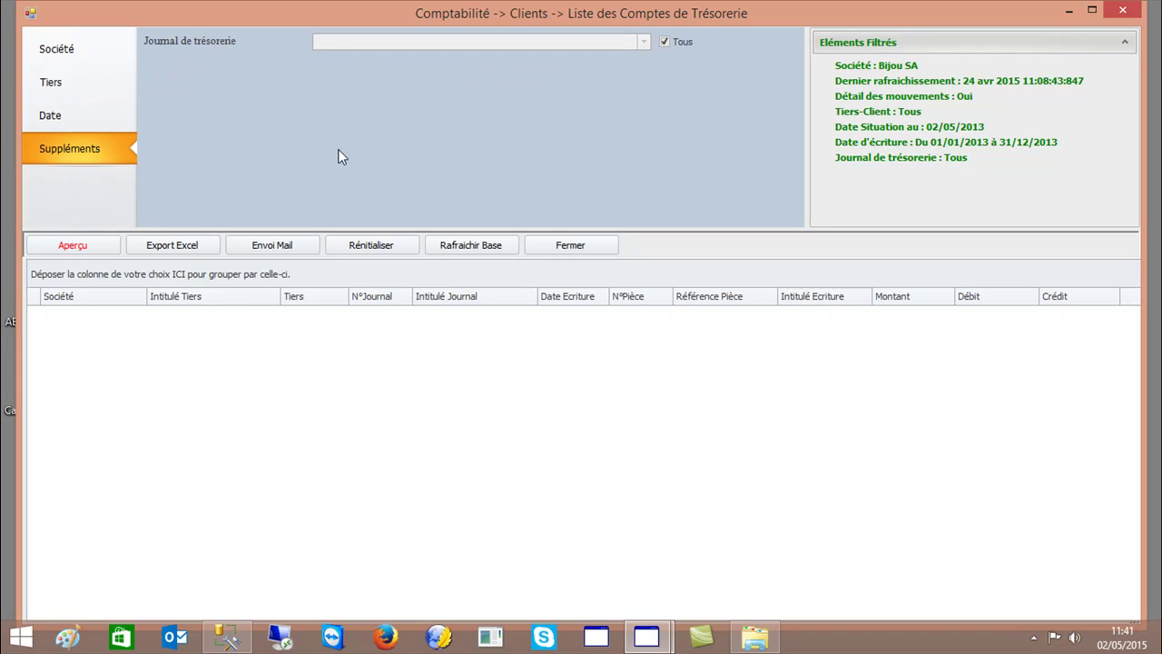
Step: Check the Journal de trésorerie selection list, restore Tous and generate the treasury accounts preview for Bijou SA
click(663, 42)
click(644, 42)
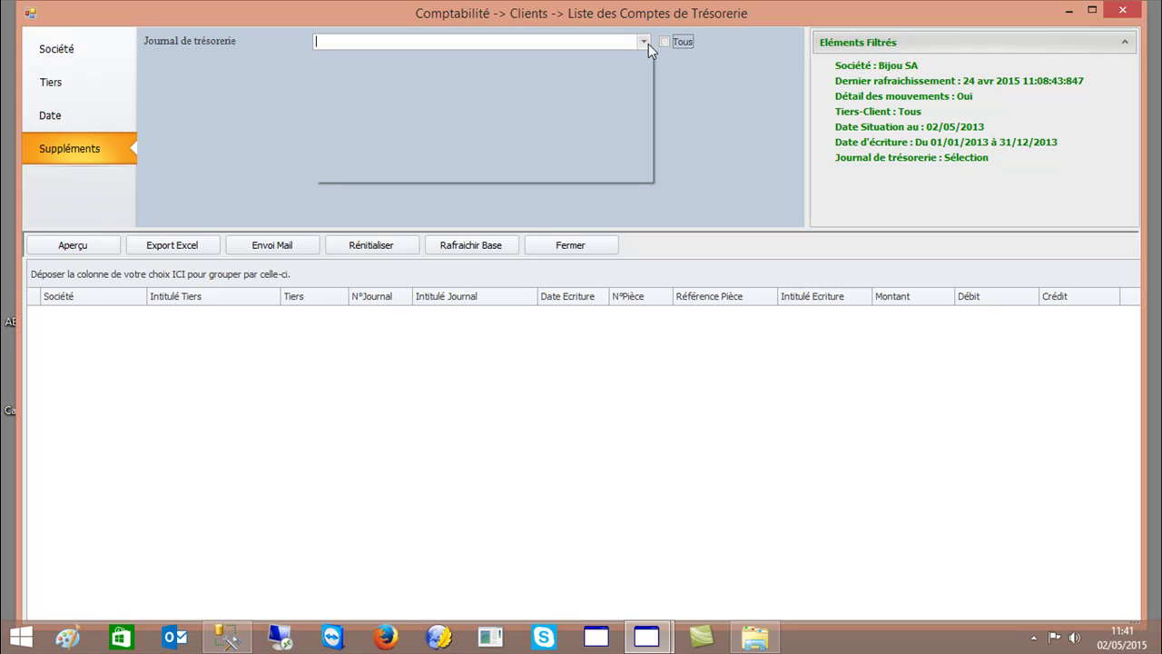
click(645, 42)
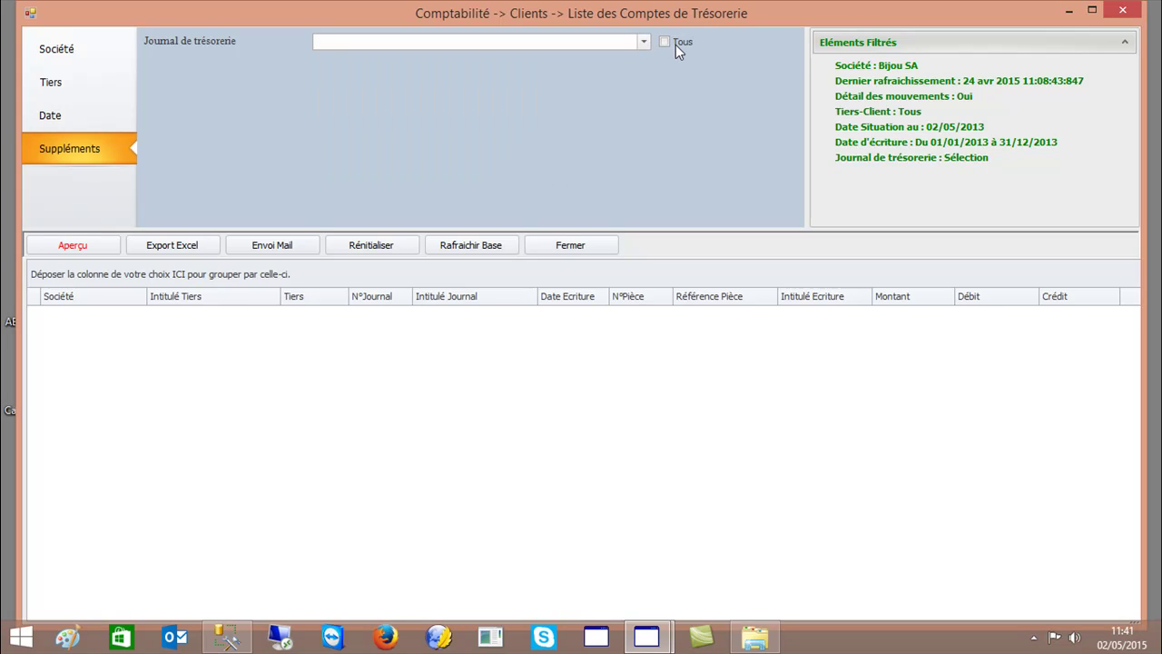
click(676, 45)
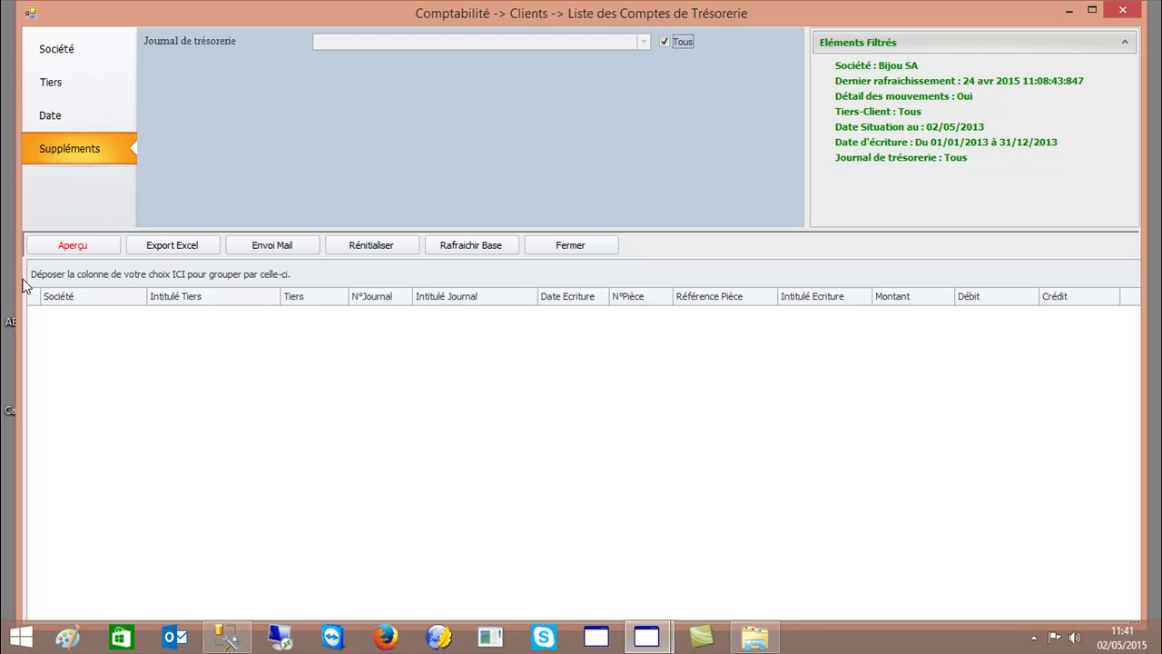
click(76, 248)
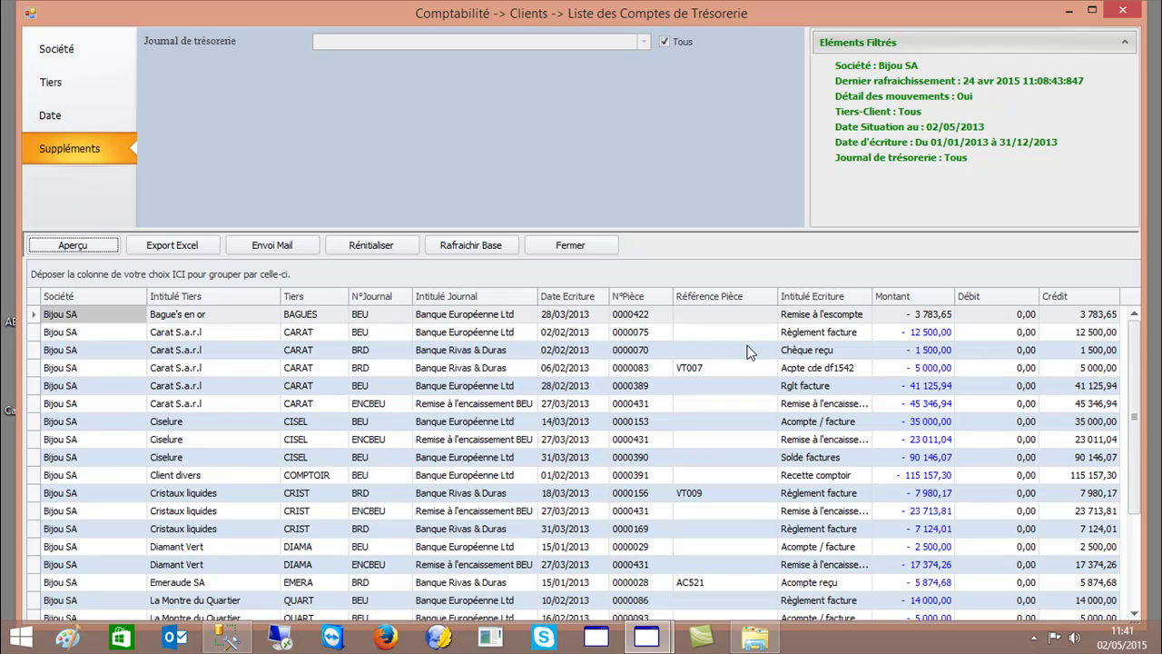
Step: Group the treasury entries by Intitulé Journal, expand Banque Européenne Ltd and sort by ascending Date Ecriture
drag(493, 299, 476, 279)
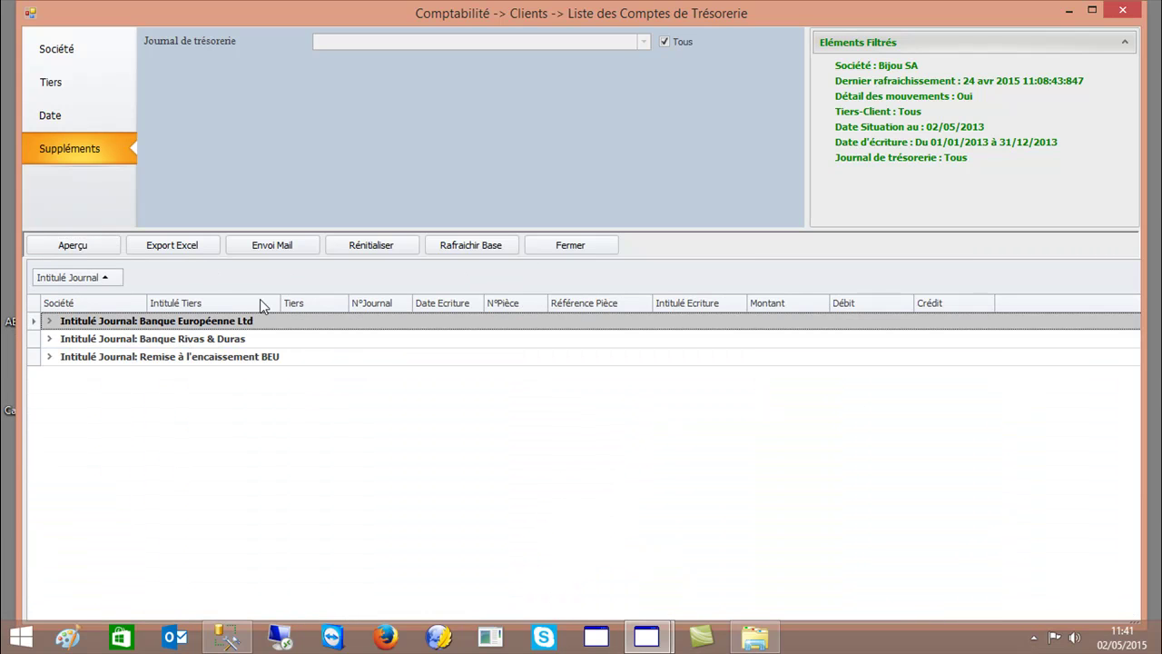
click(48, 322)
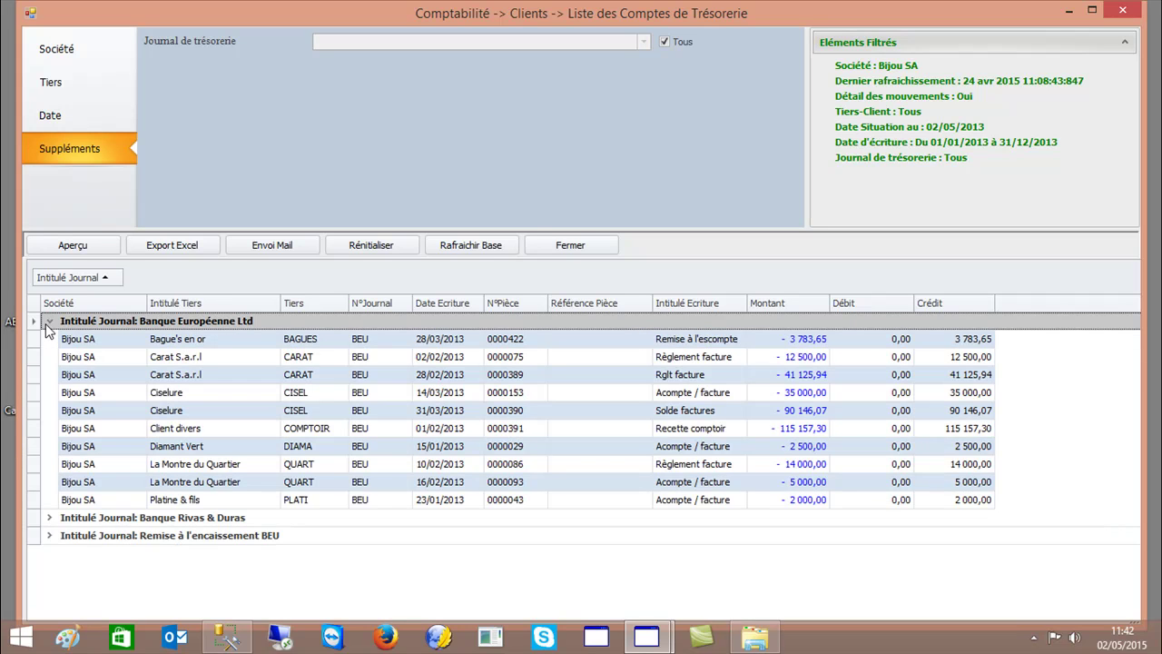
click(431, 305)
click(432, 311)
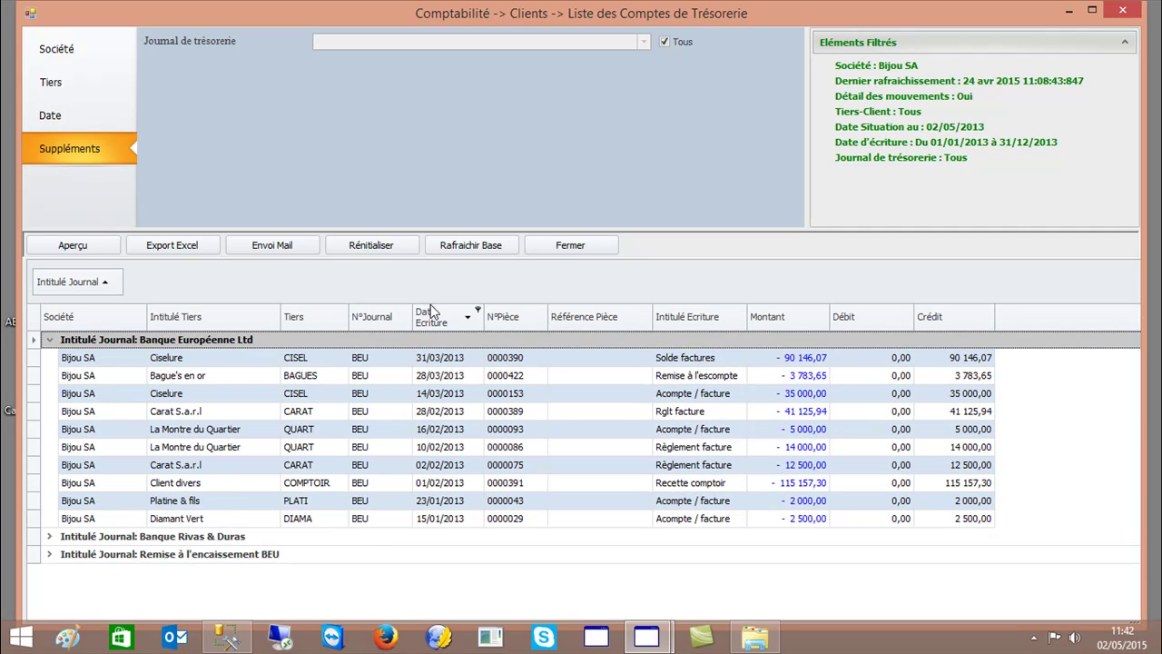
click(433, 311)
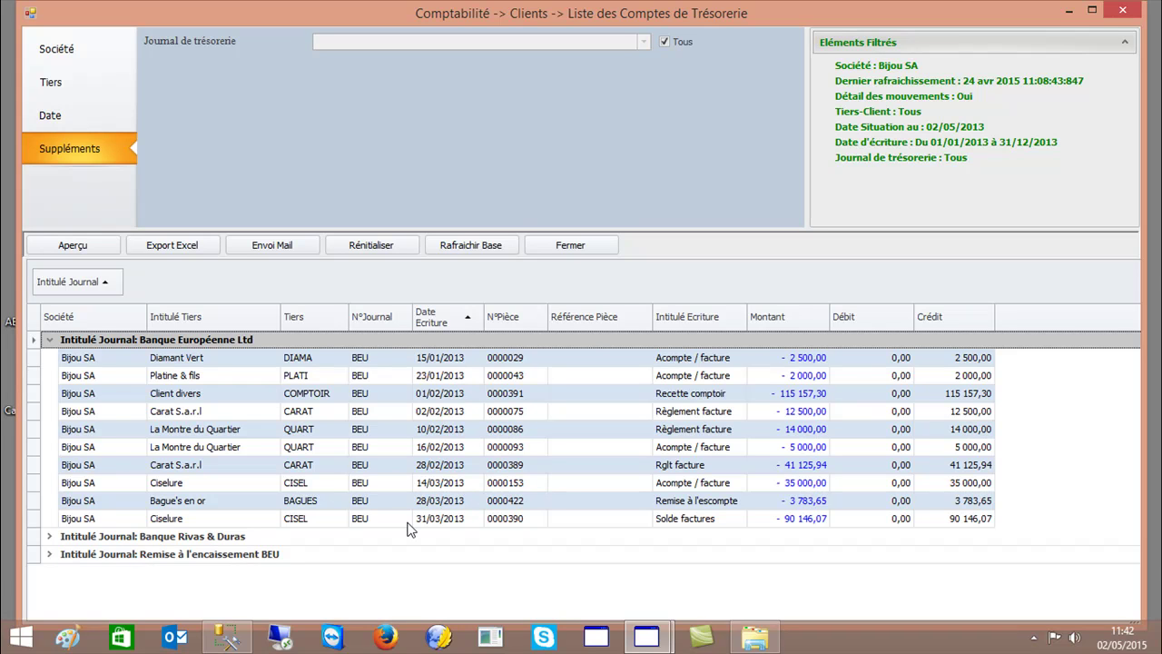
Step: Search the grouped treasury entries for QUART, then close the search to restore the full list
key(ctrl+f)
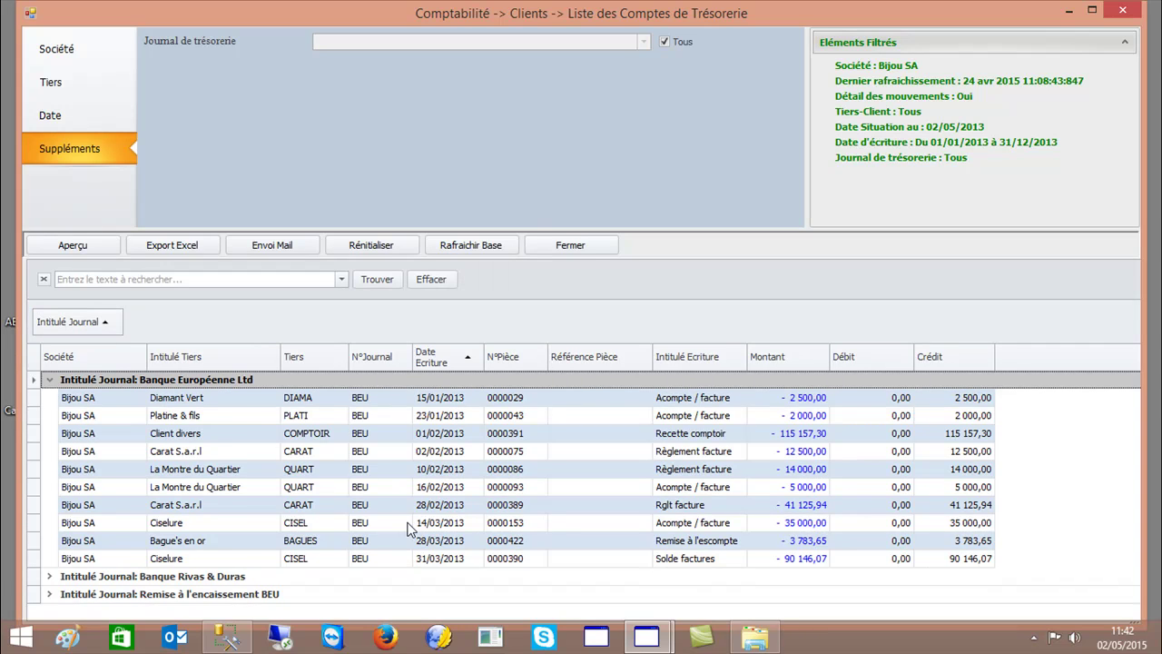
text(QUART)
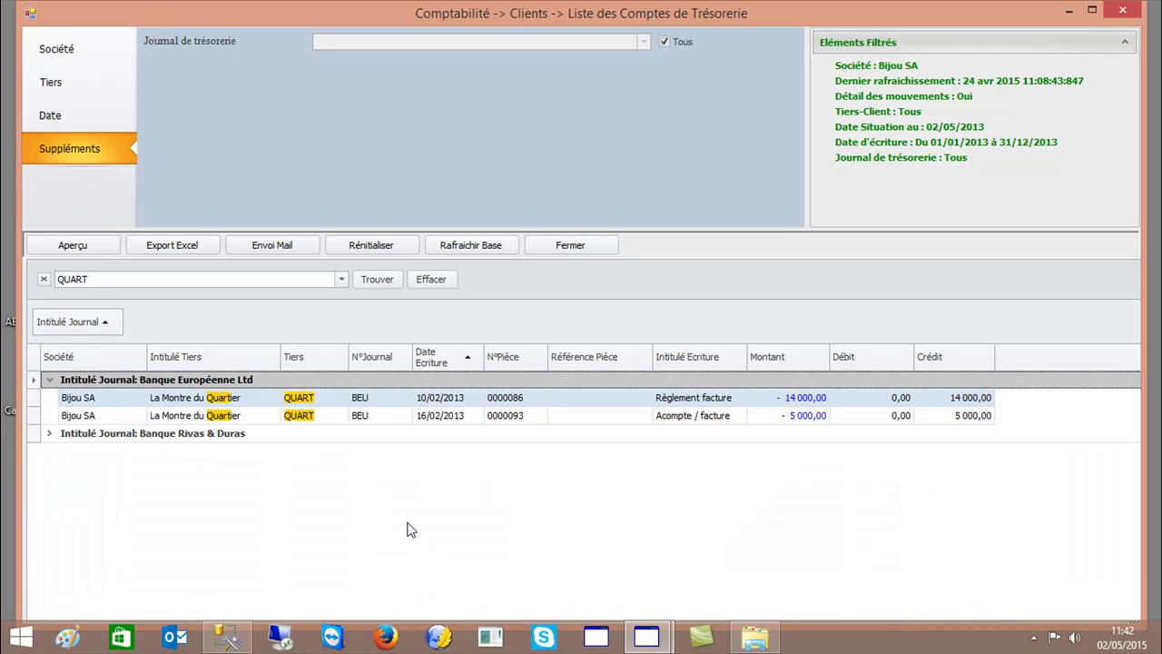
click(43, 279)
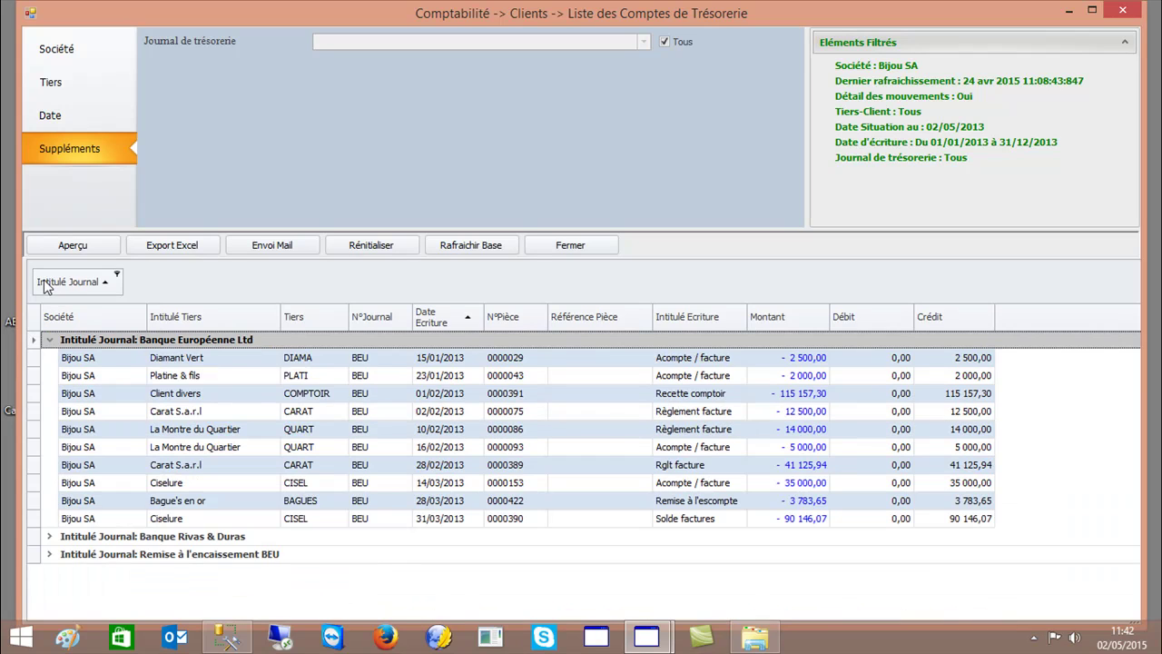
Step: Remove the Intitulé Journal grouping and regenerate the treasury preview with Détail des mouvements set to Non
click(57, 49)
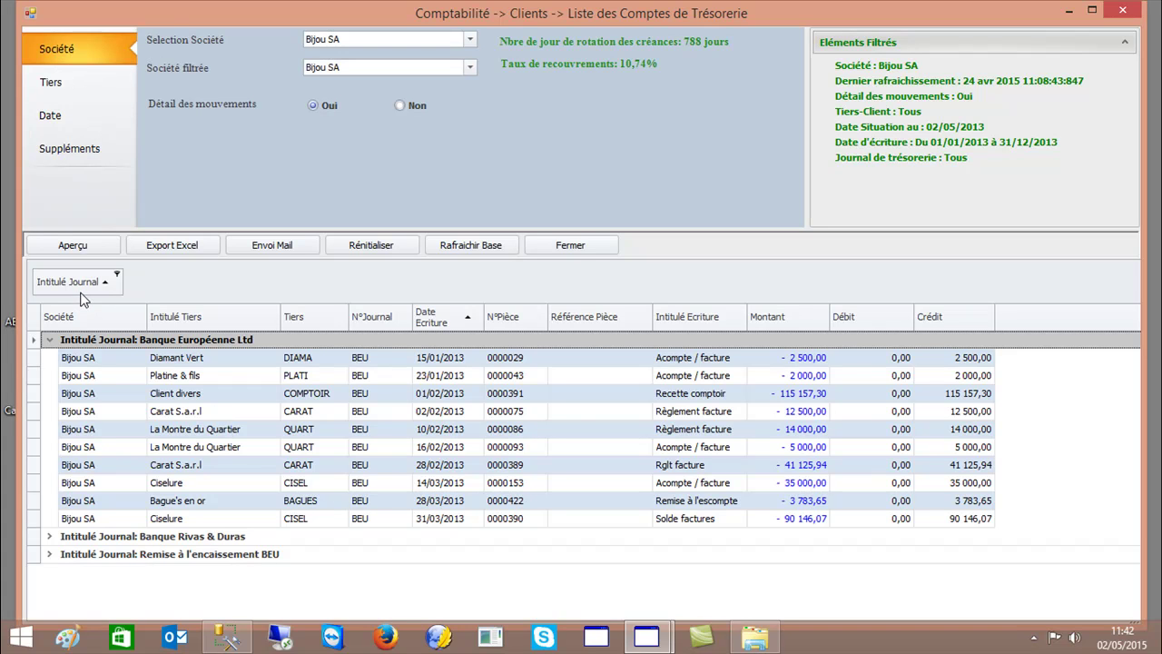
drag(72, 282, 220, 321)
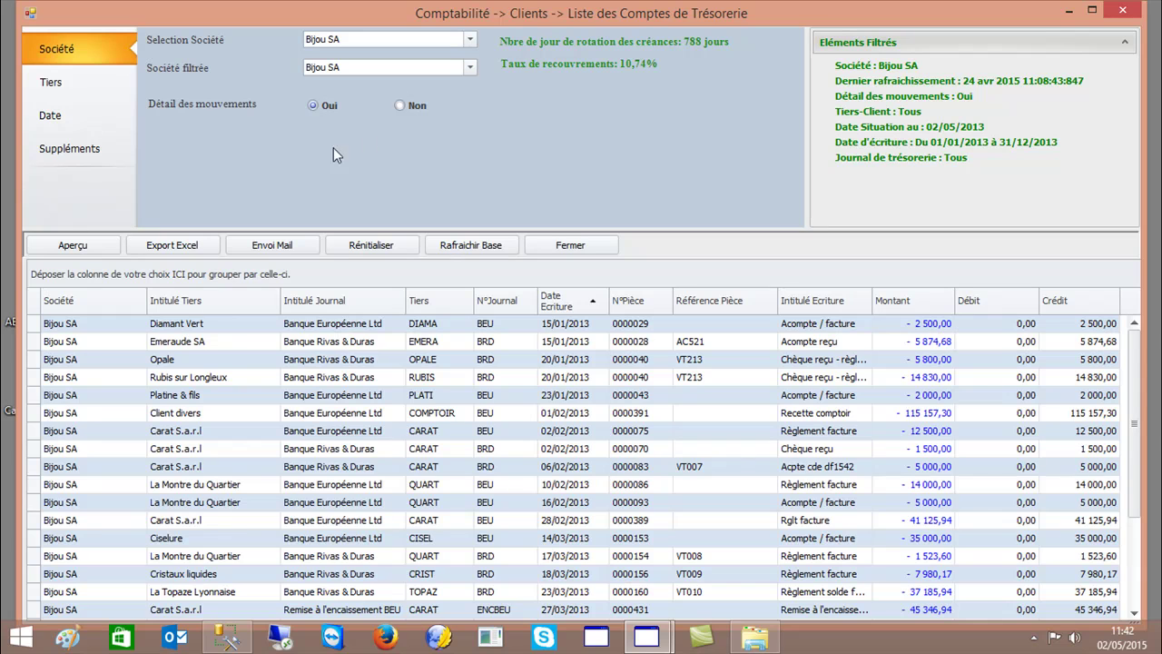
click(400, 105)
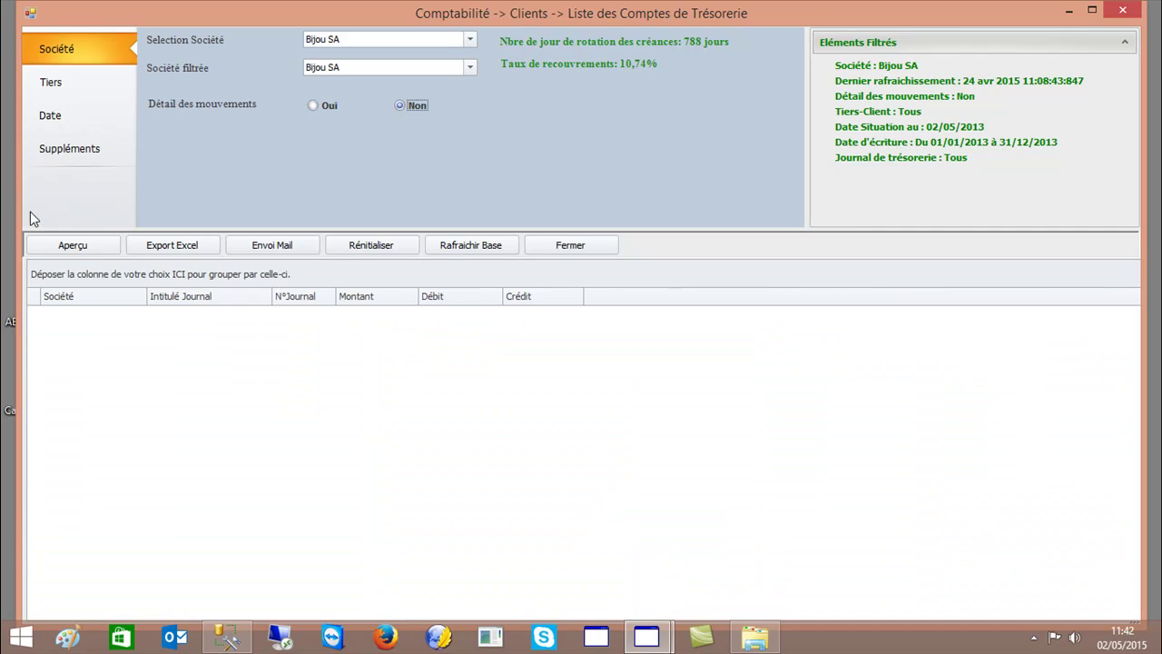
click(47, 244)
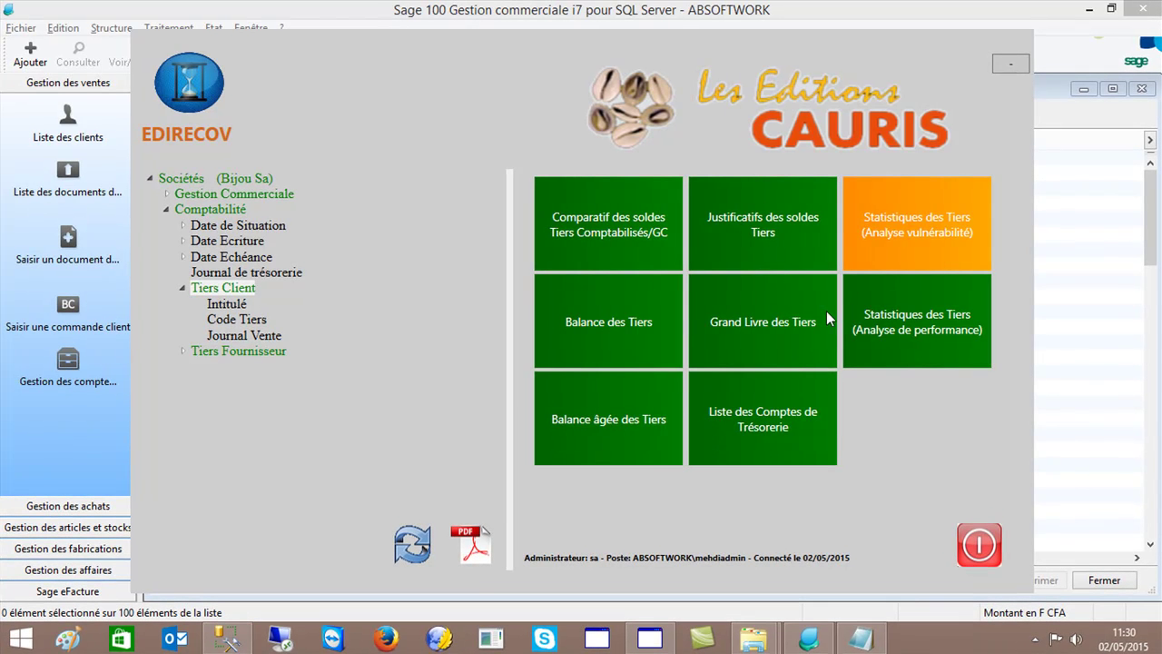
Step: Open Statistiques des Tiers (Analyse vulnérabilité), review its Tiers, Date and Suppléments filters and generate the Bijou Sa preview
click(925, 256)
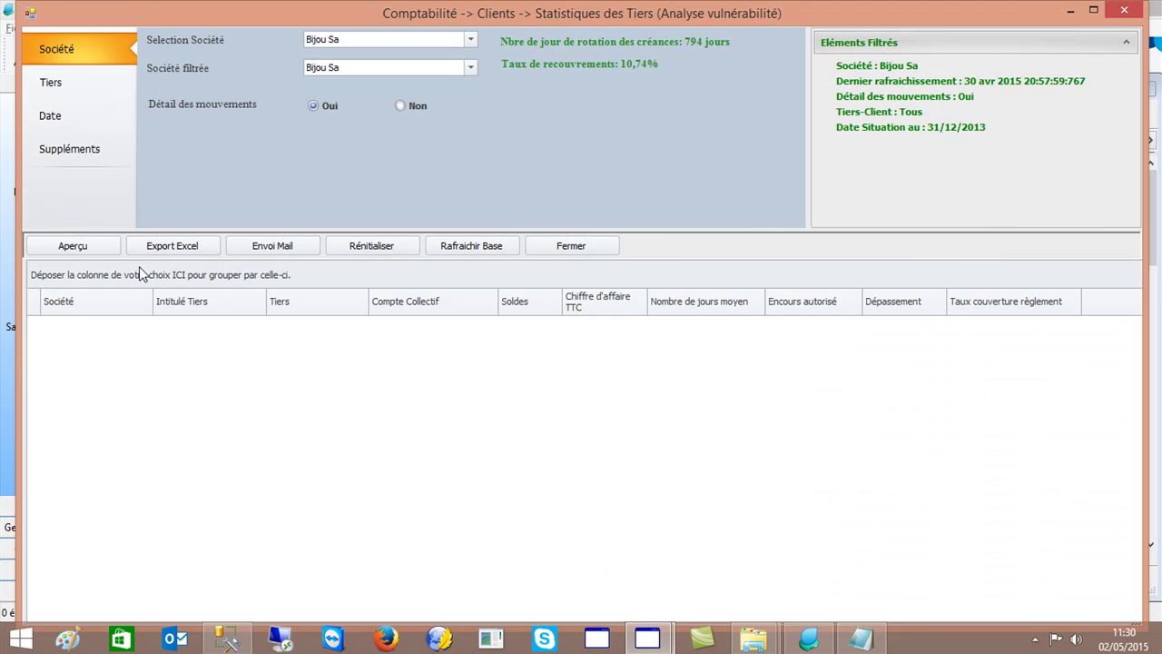
click(70, 84)
click(71, 116)
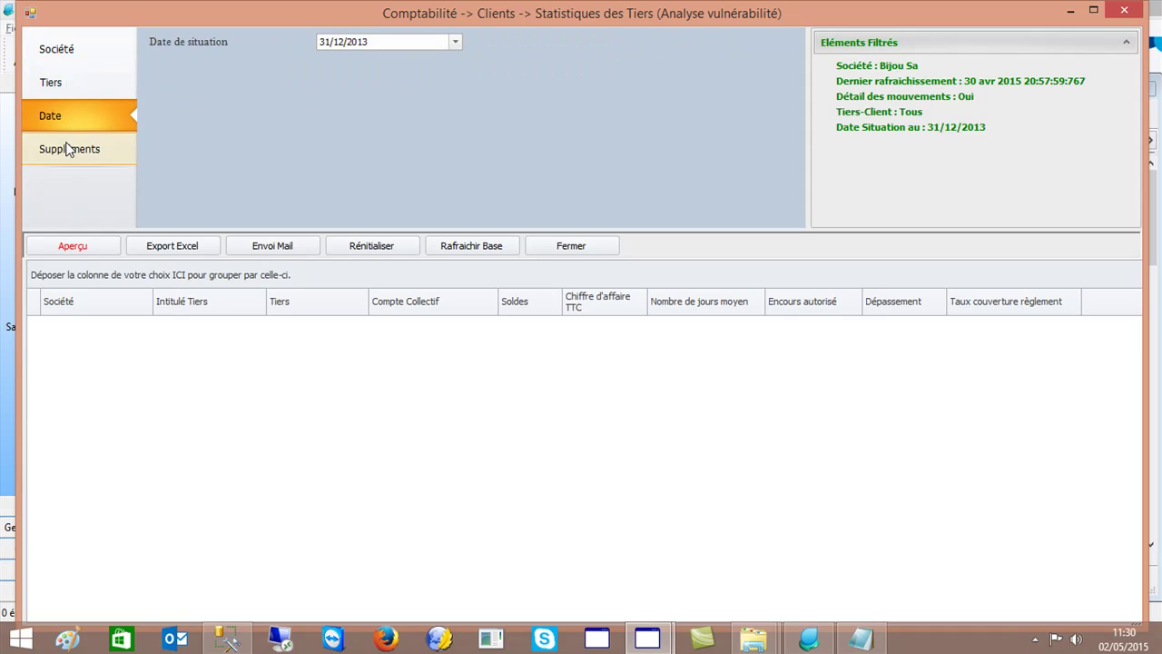
click(67, 147)
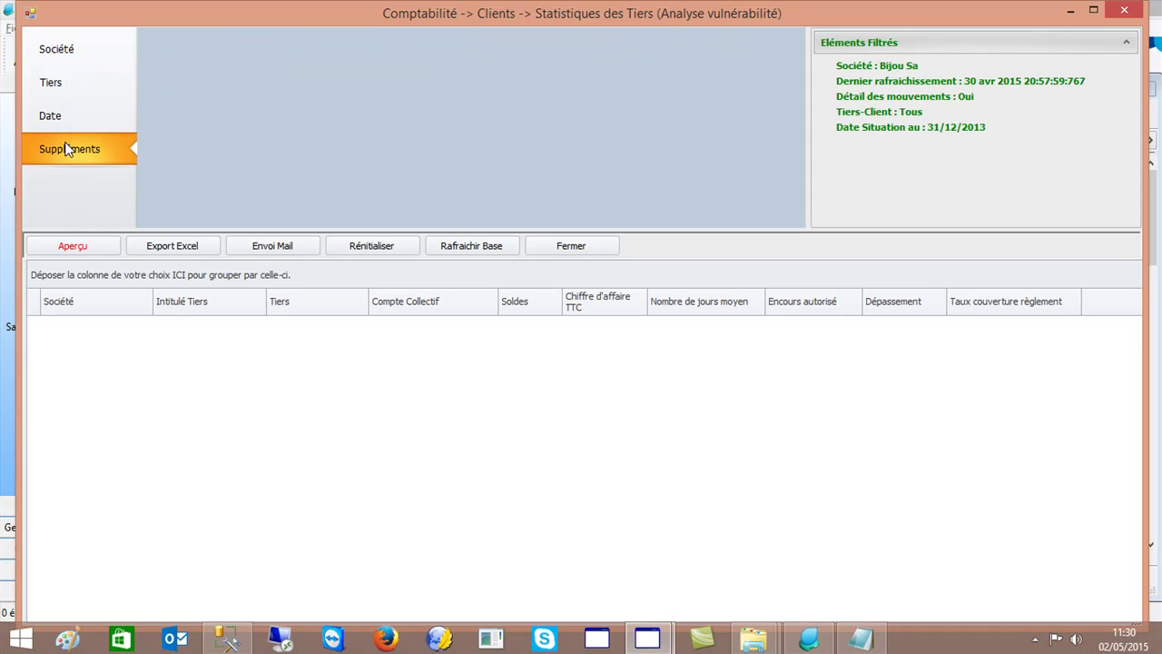
click(65, 251)
click(55, 47)
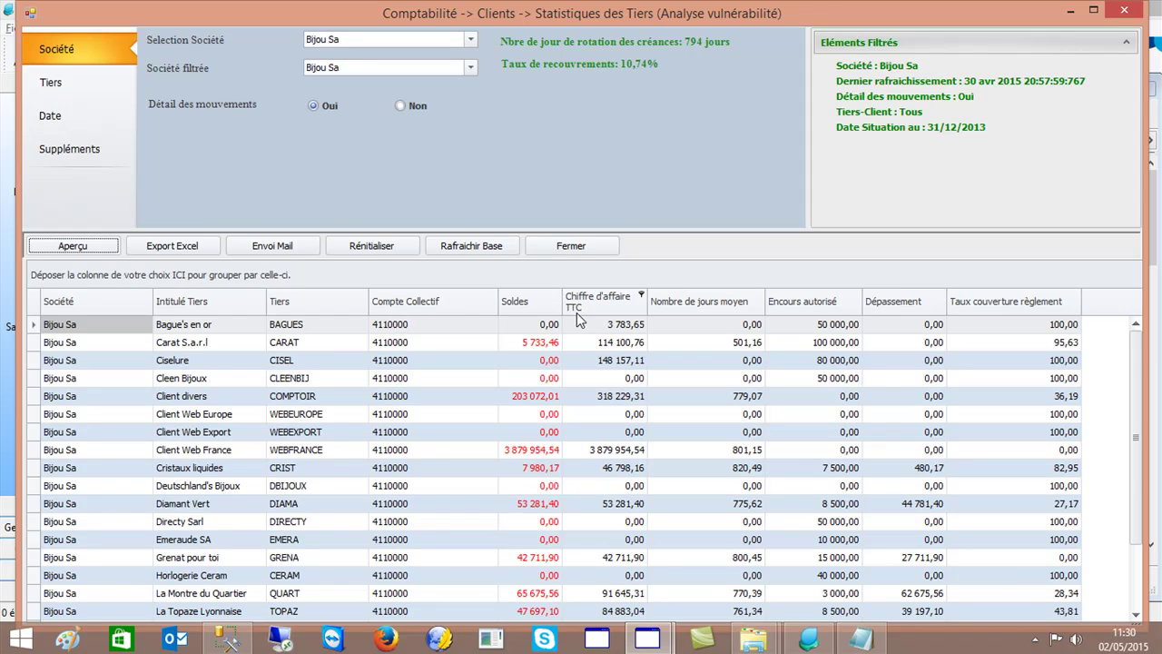
Step: Examine Carat S.a.r.l's average number of days and sort the clients by ascending Taux couverture règlement
click(704, 341)
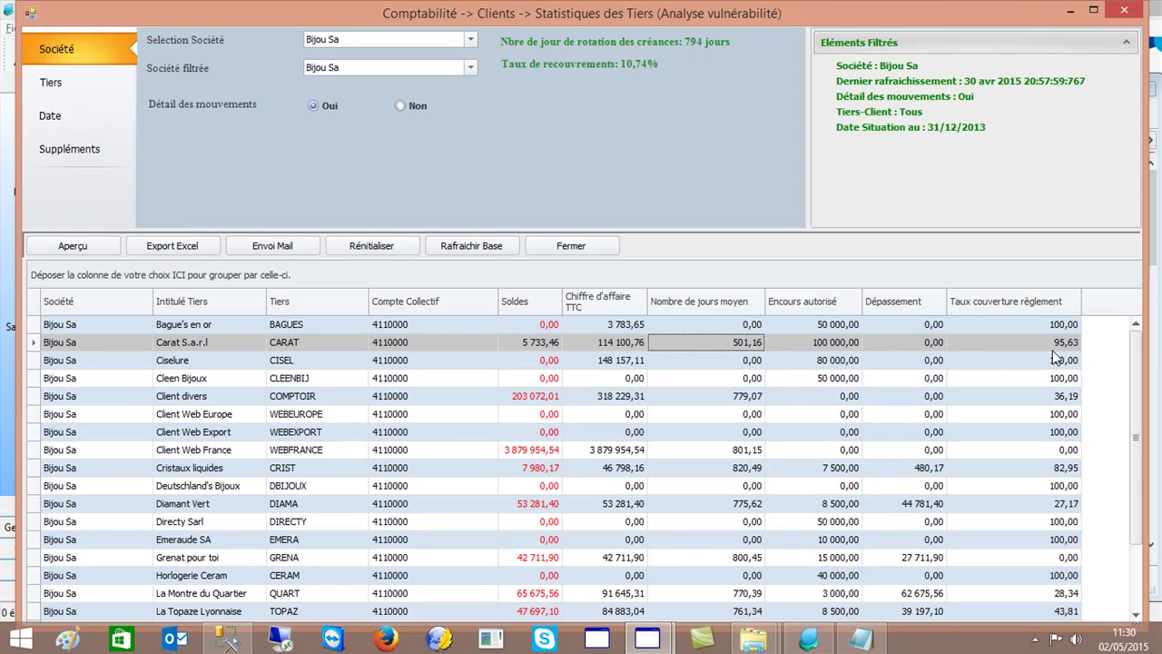
click(1039, 305)
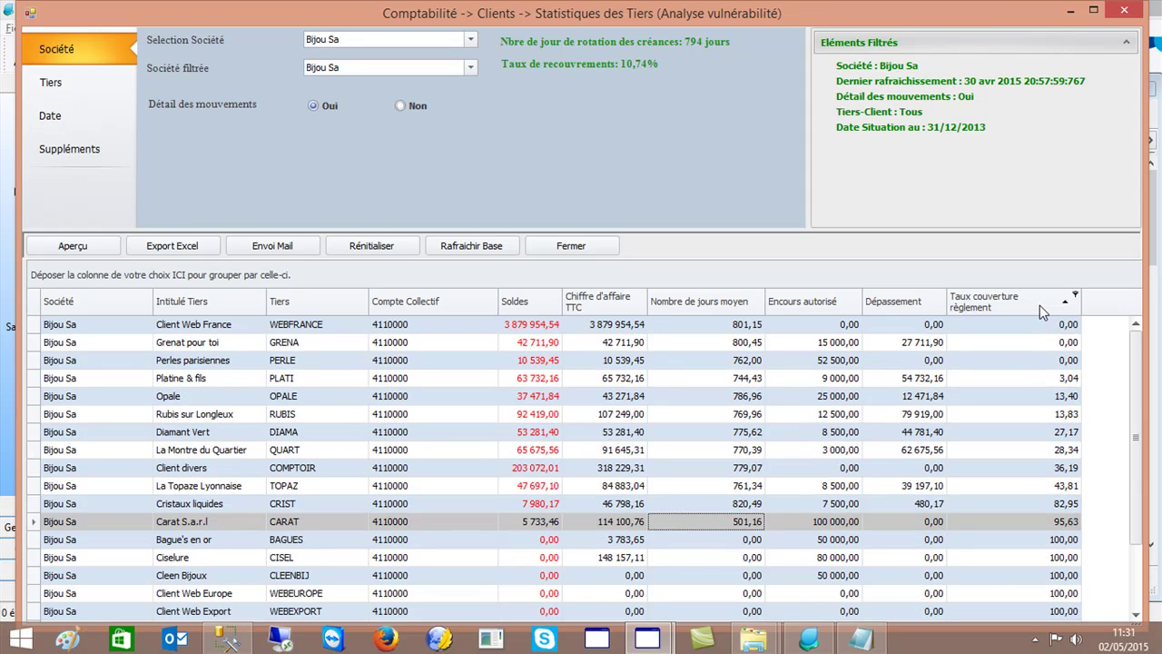
scroll(1137, 406, down, 1)
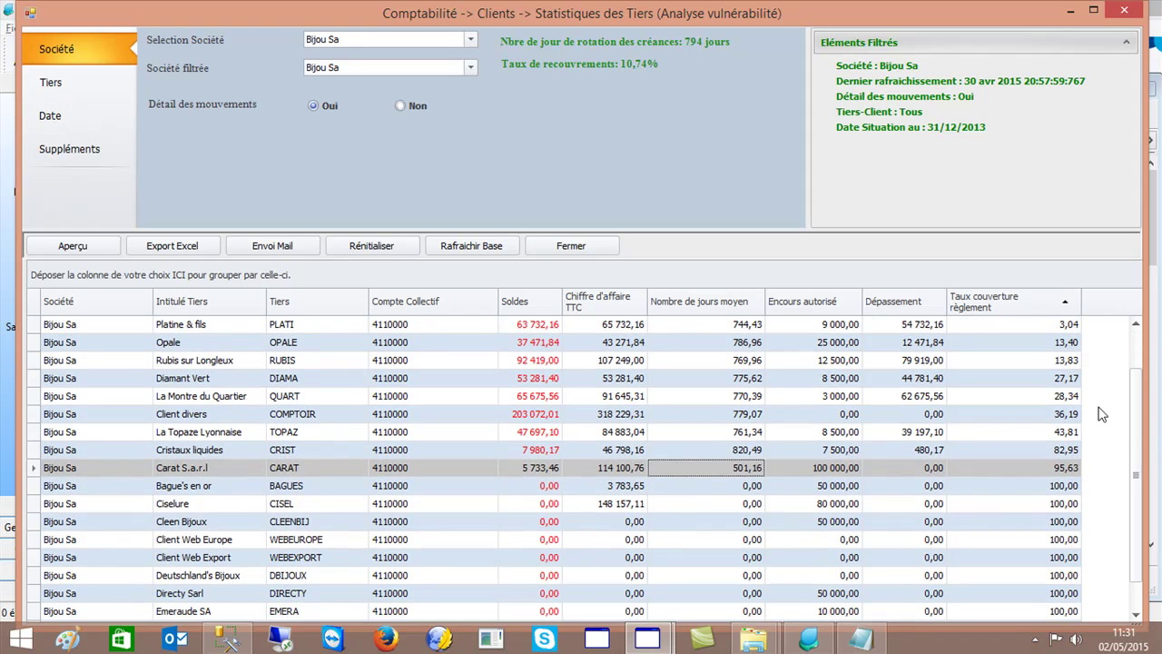
click(1035, 324)
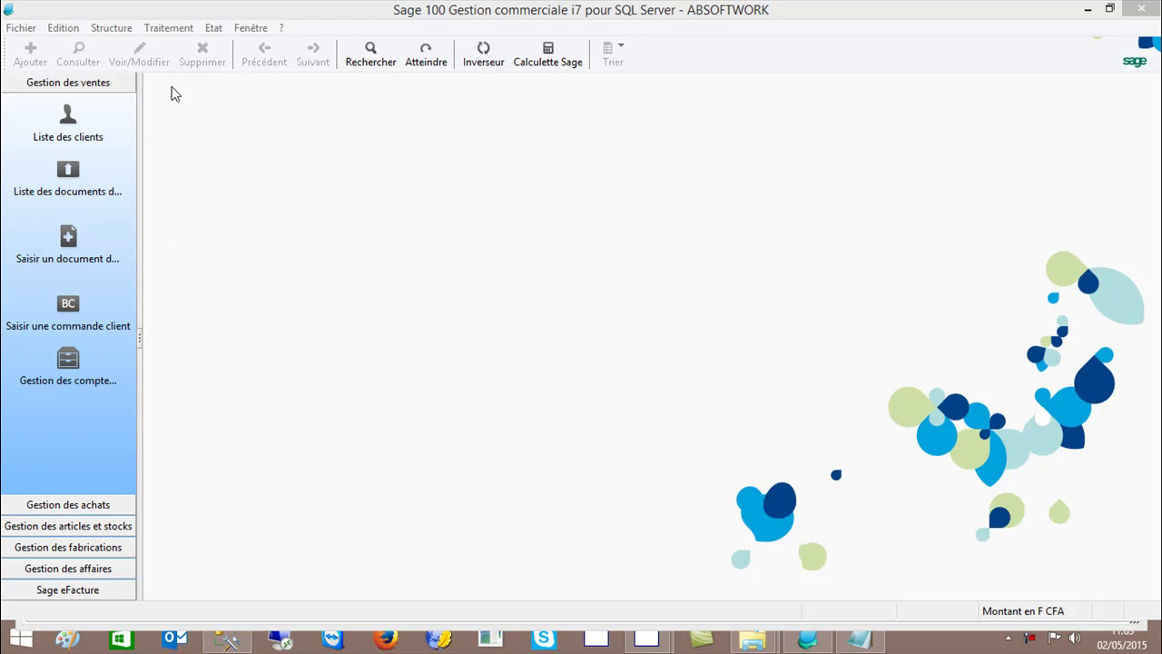
Step: In Sage 100 Gestion commerciale, open Saisie des règlements clients and display the unallocated payments of client ACTICALL
click(169, 29)
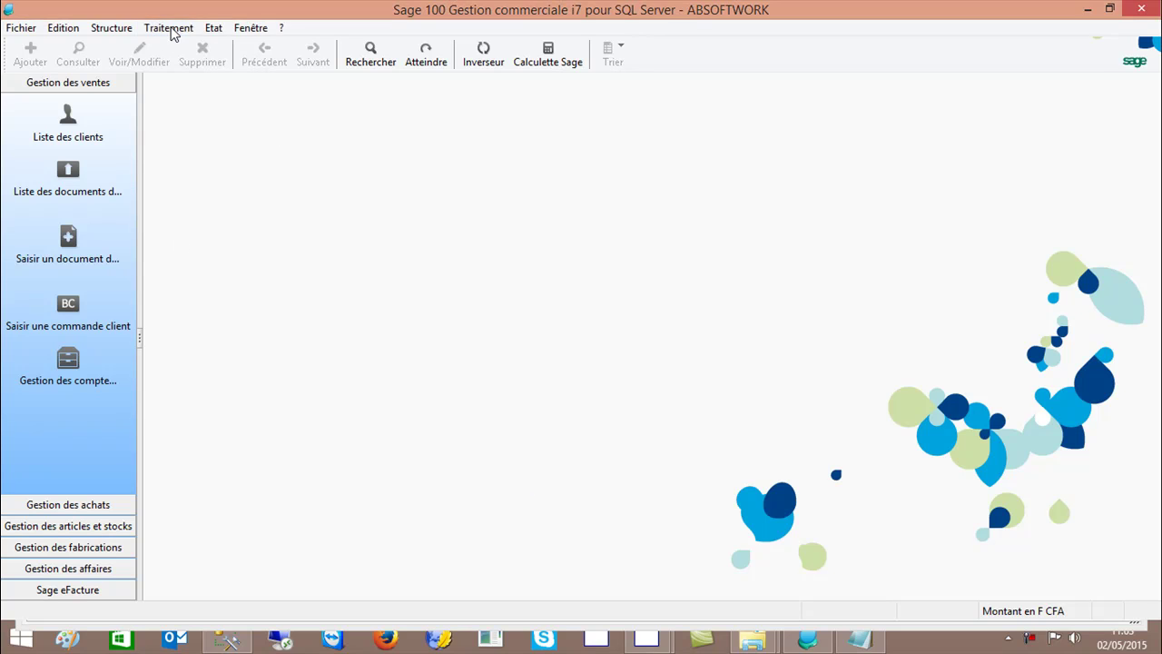
mouse_move(363, 345)
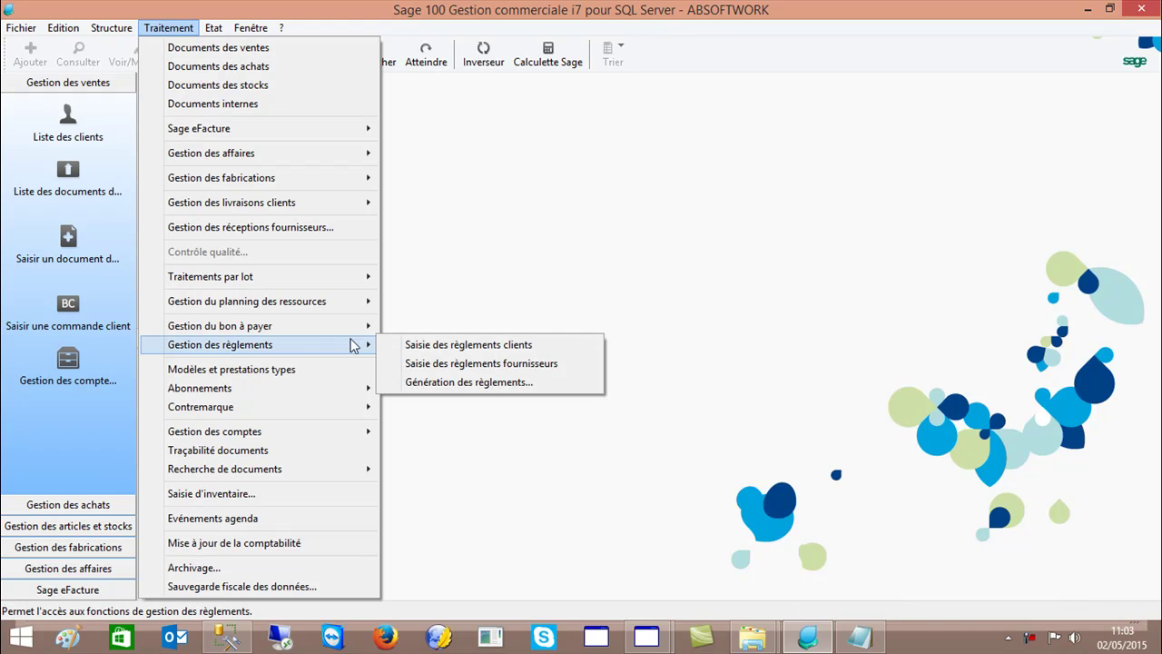
click(409, 347)
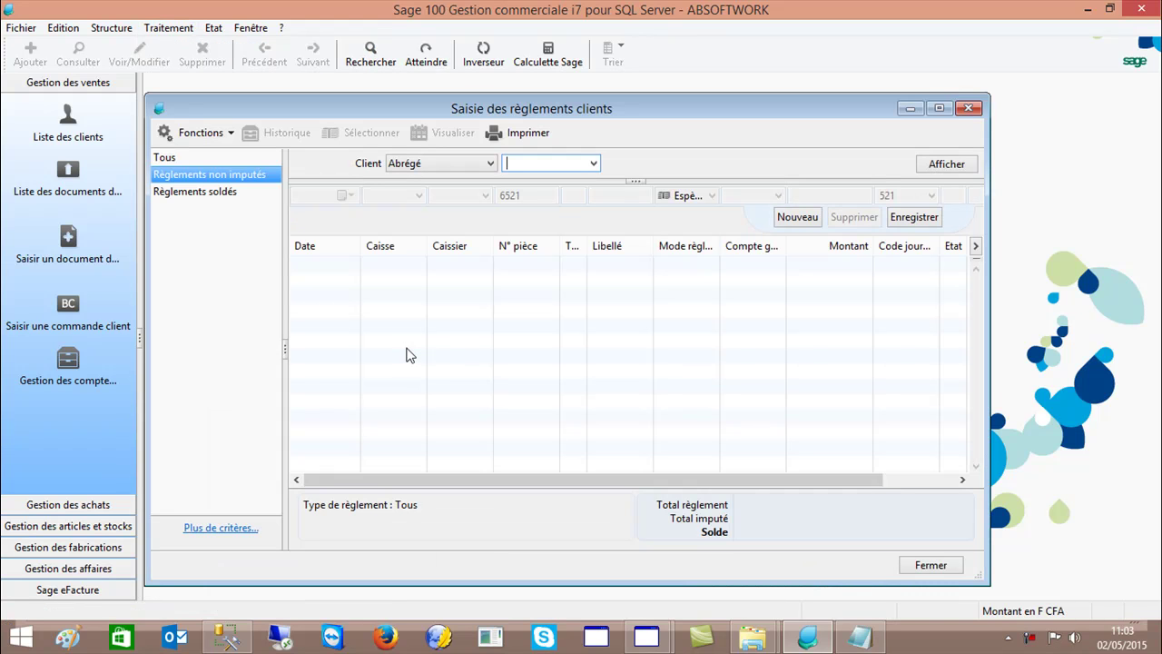
click(510, 164)
text(ACTE)
key(Tab)
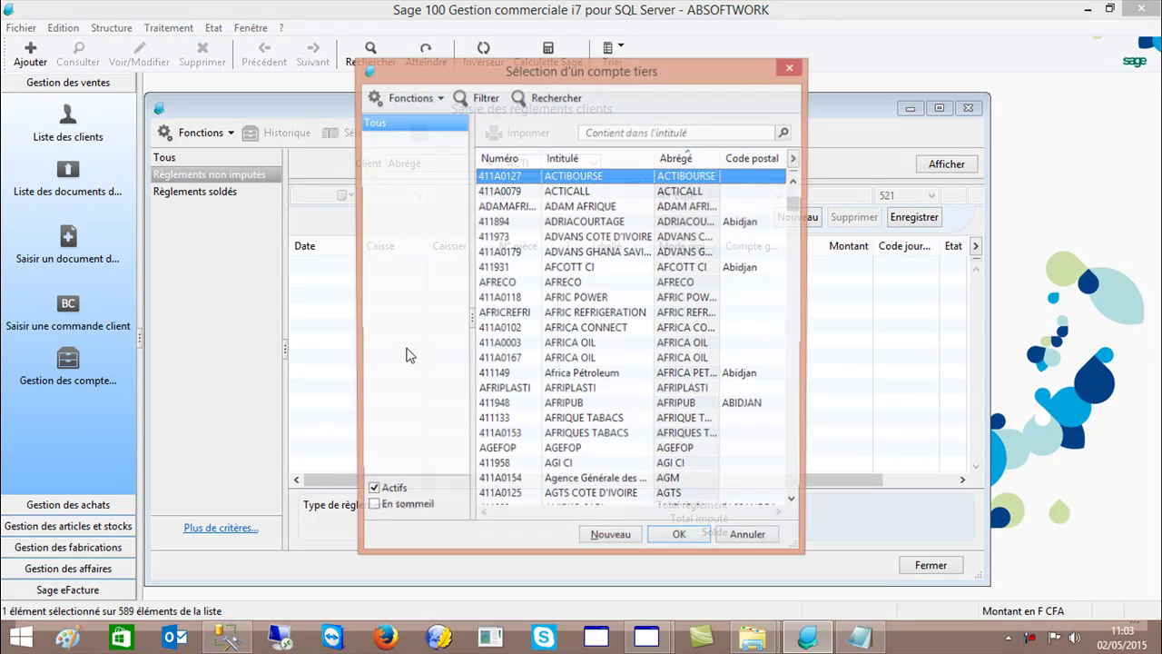
key(Down)
key(Return)
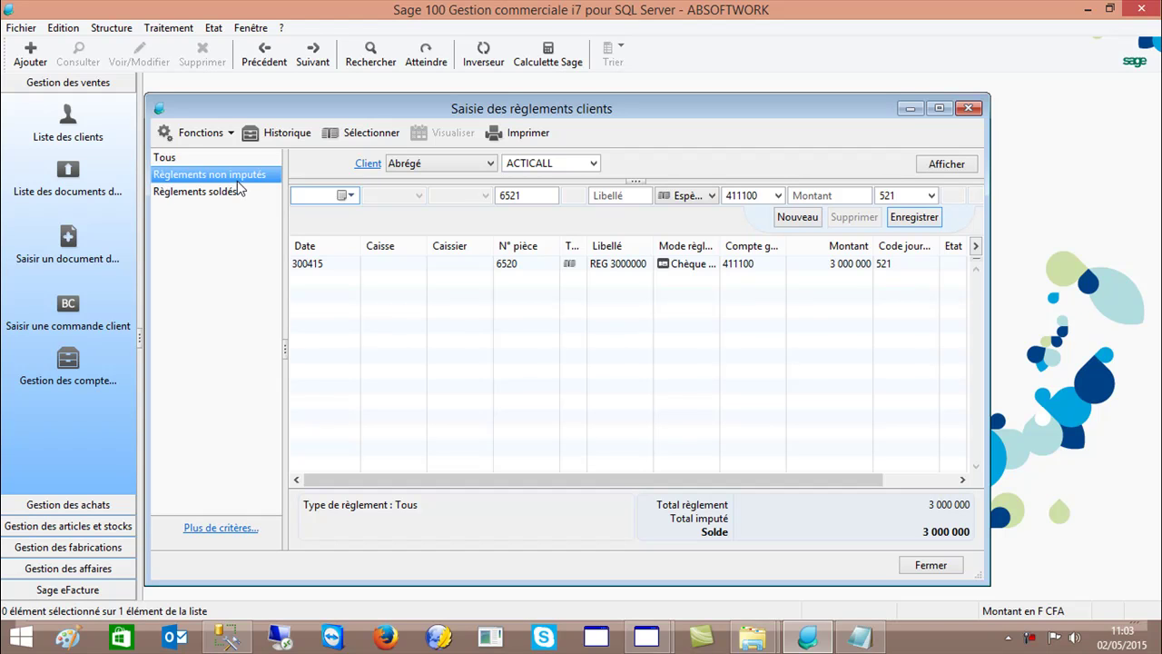
Step: Select ACTICALL's REG 3000000 payment, examine the client's unpaid due dates and close the Saisie des règlements clients window
click(309, 264)
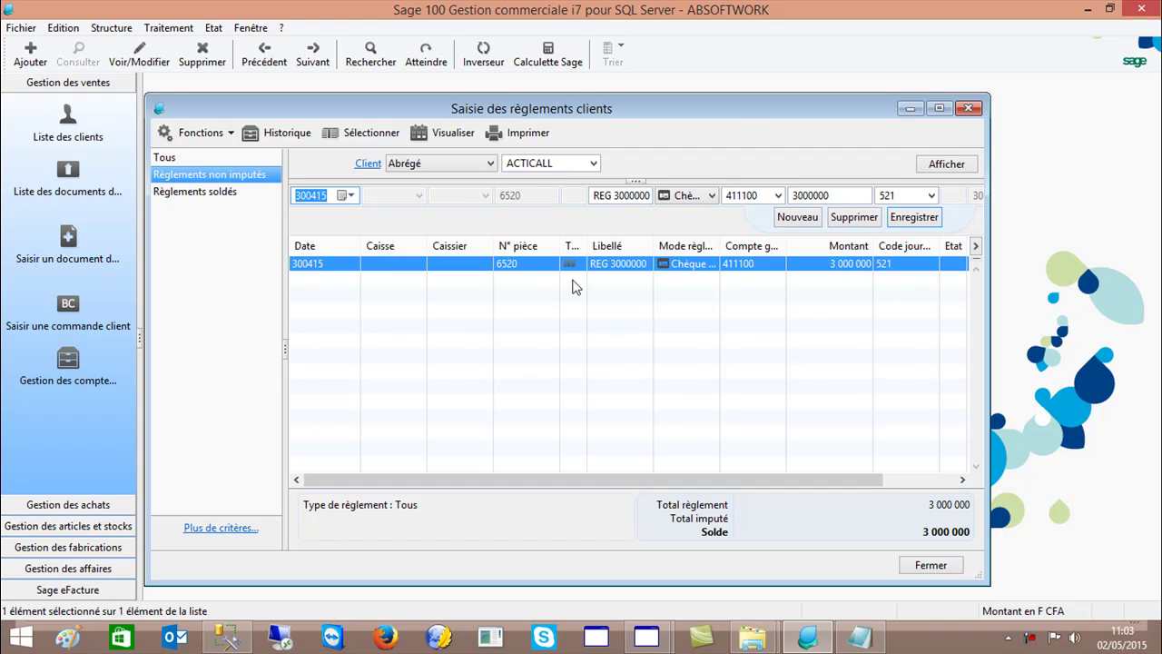
double_click(731, 107)
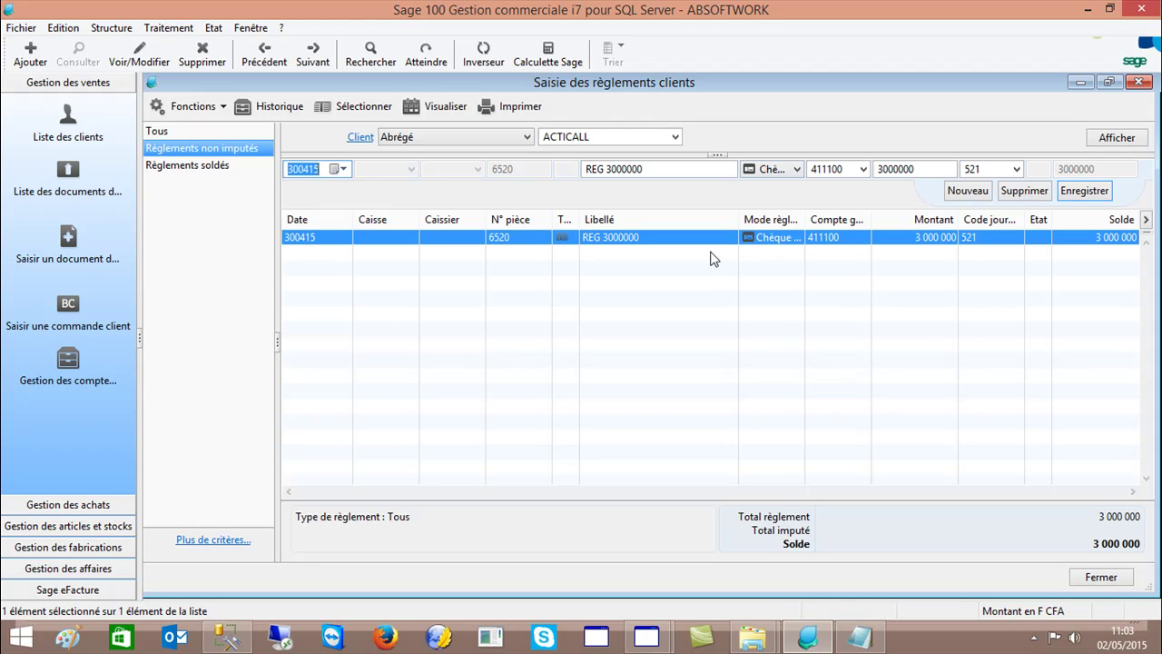
click(356, 106)
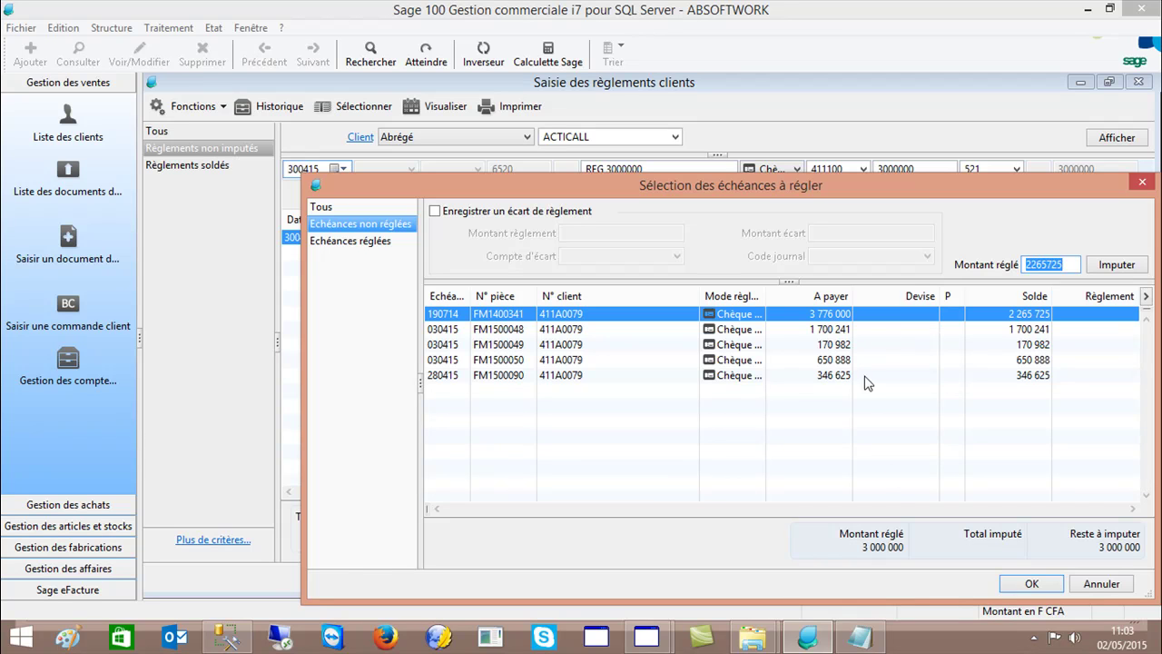
click(1031, 583)
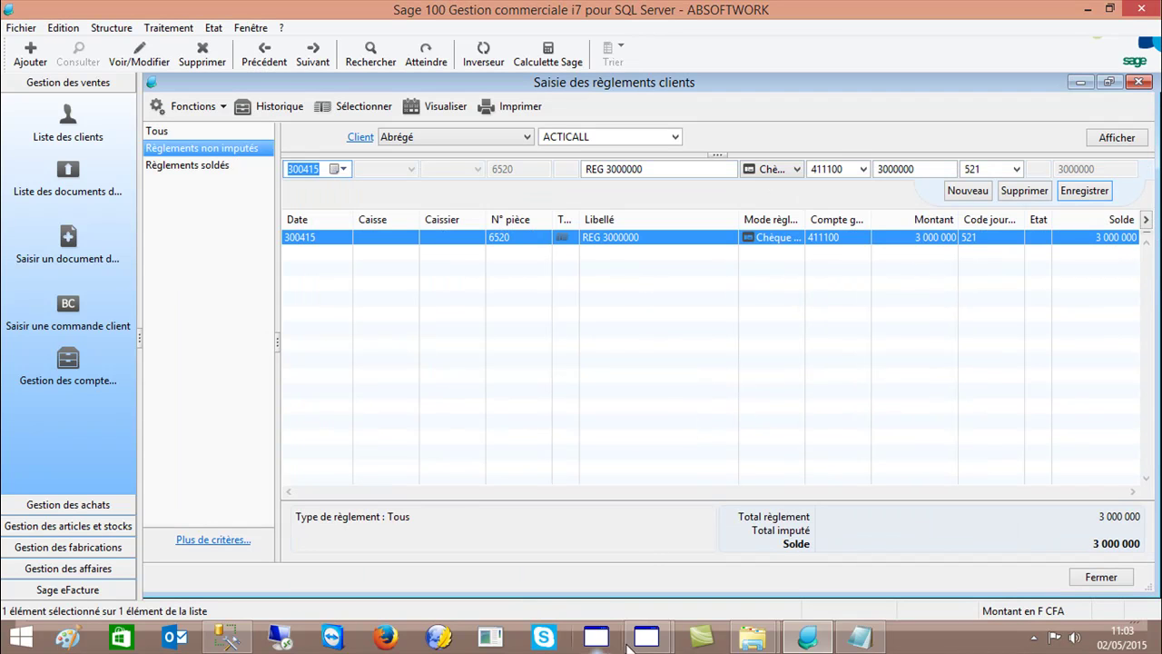
key(Escape)
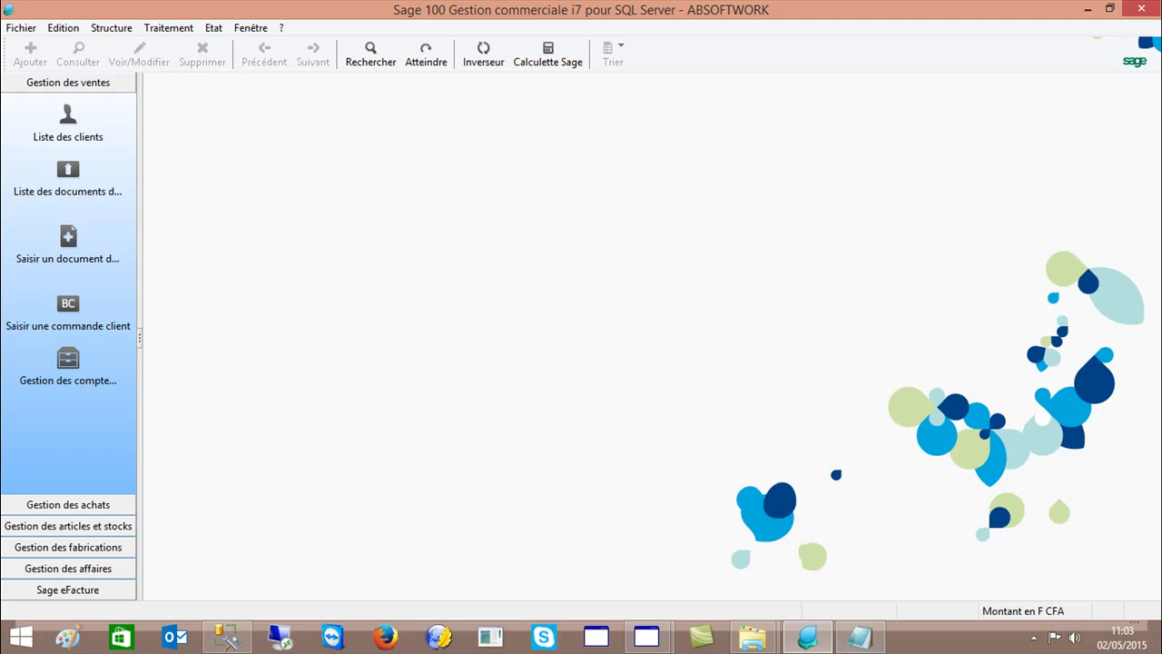
Step: Switch to EDIRECOV, open Rapprochement automatique des règlements and generate the preview for client ACTICALL
mouse_move(638, 641)
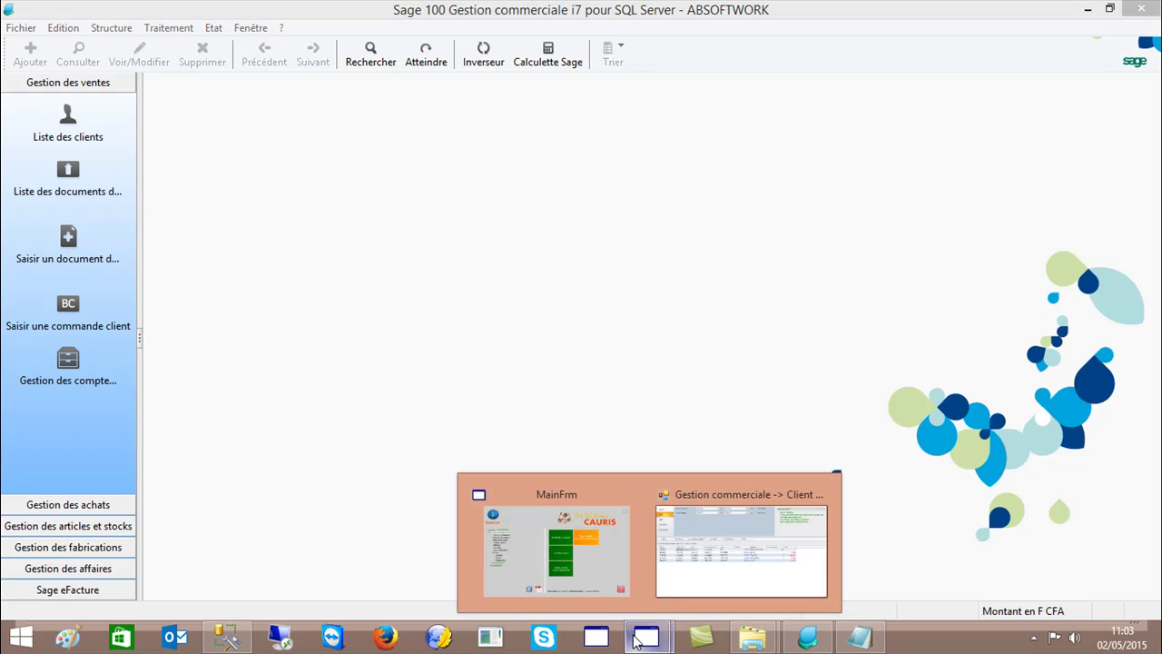
click(572, 531)
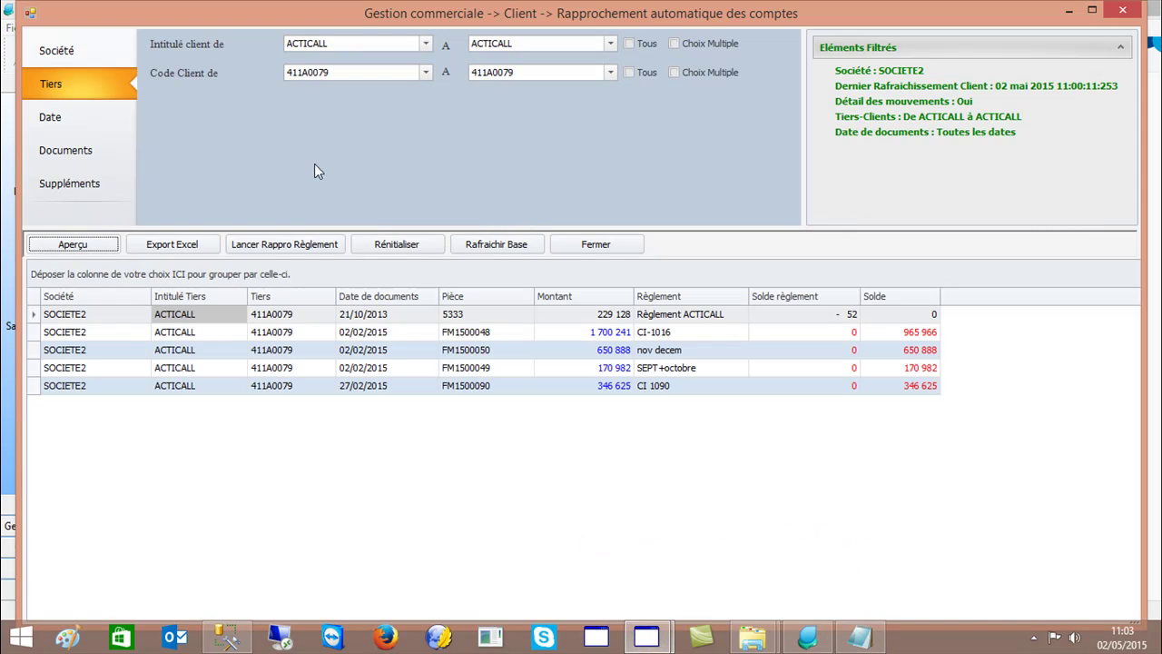
click(590, 247)
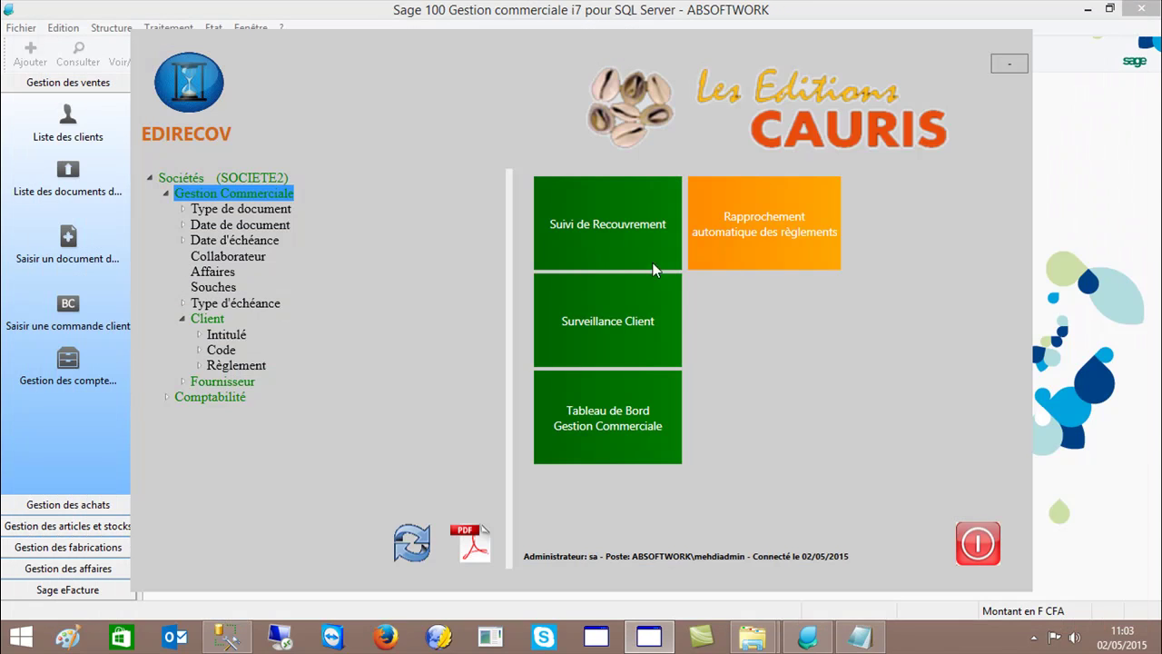
click(759, 229)
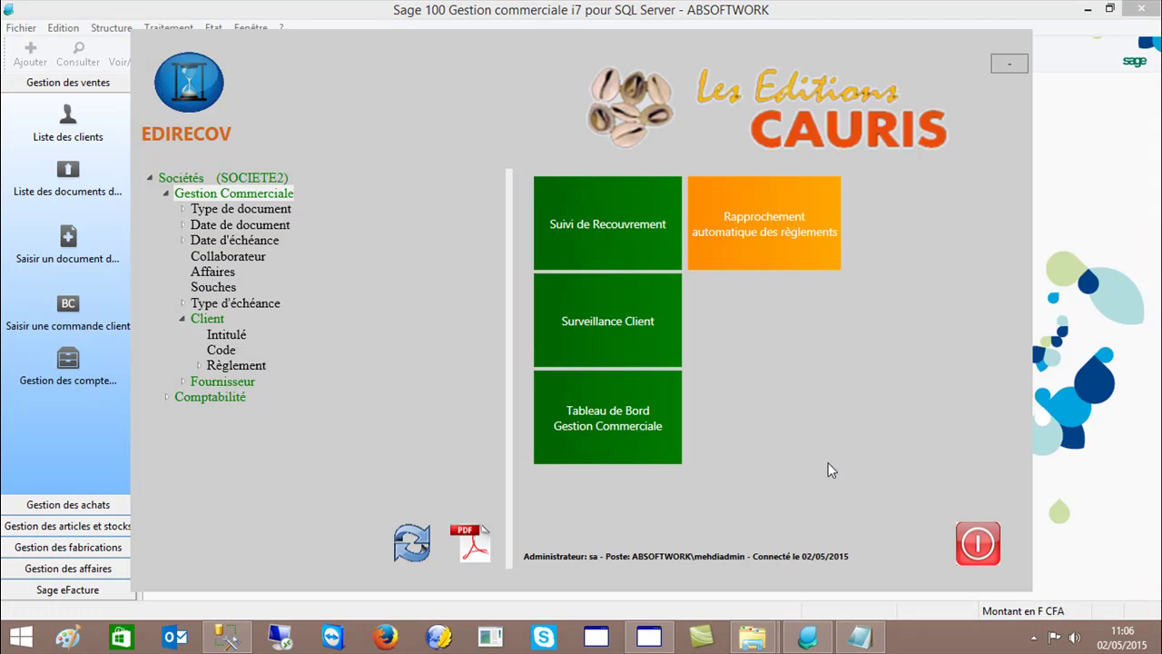
click(743, 229)
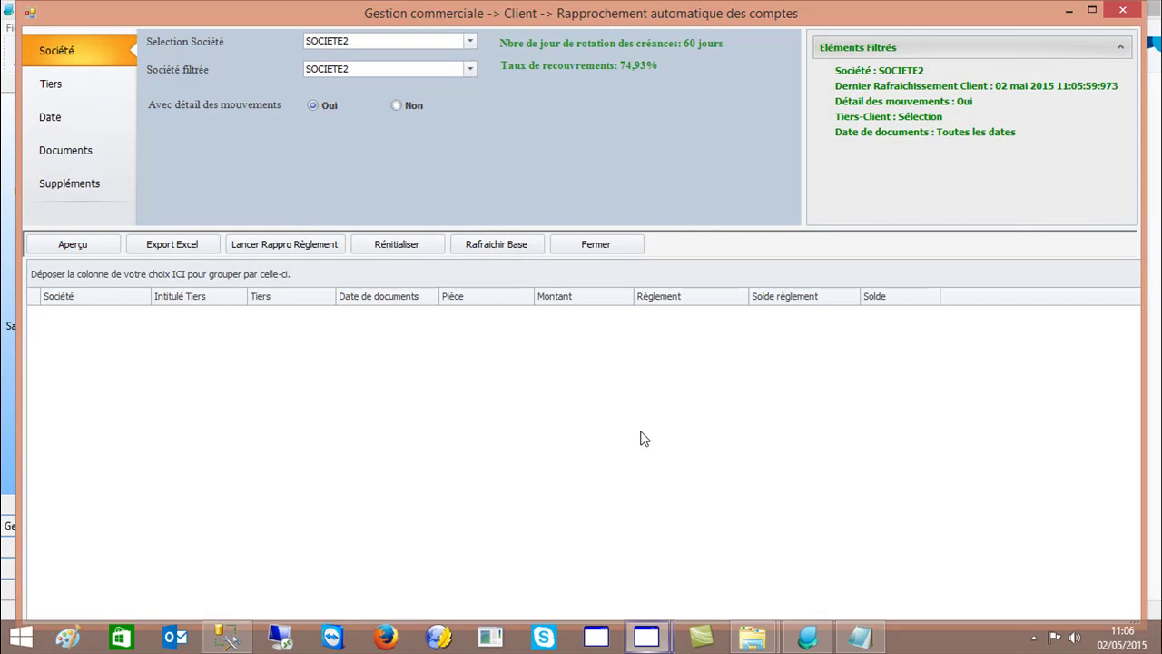
click(62, 96)
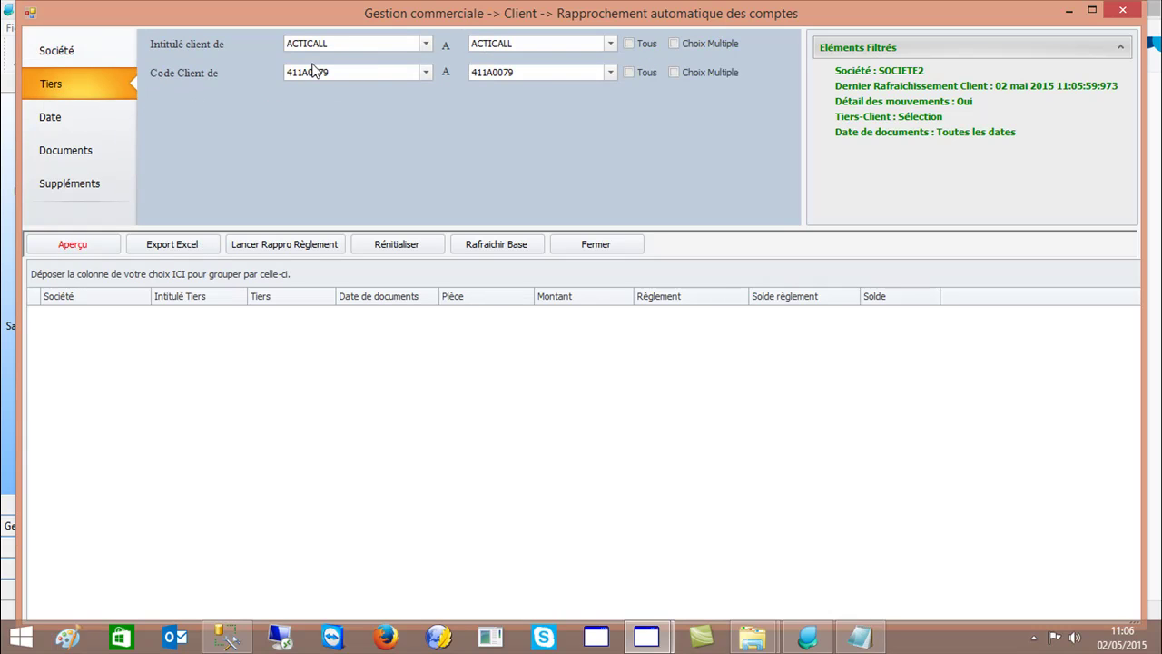
click(73, 245)
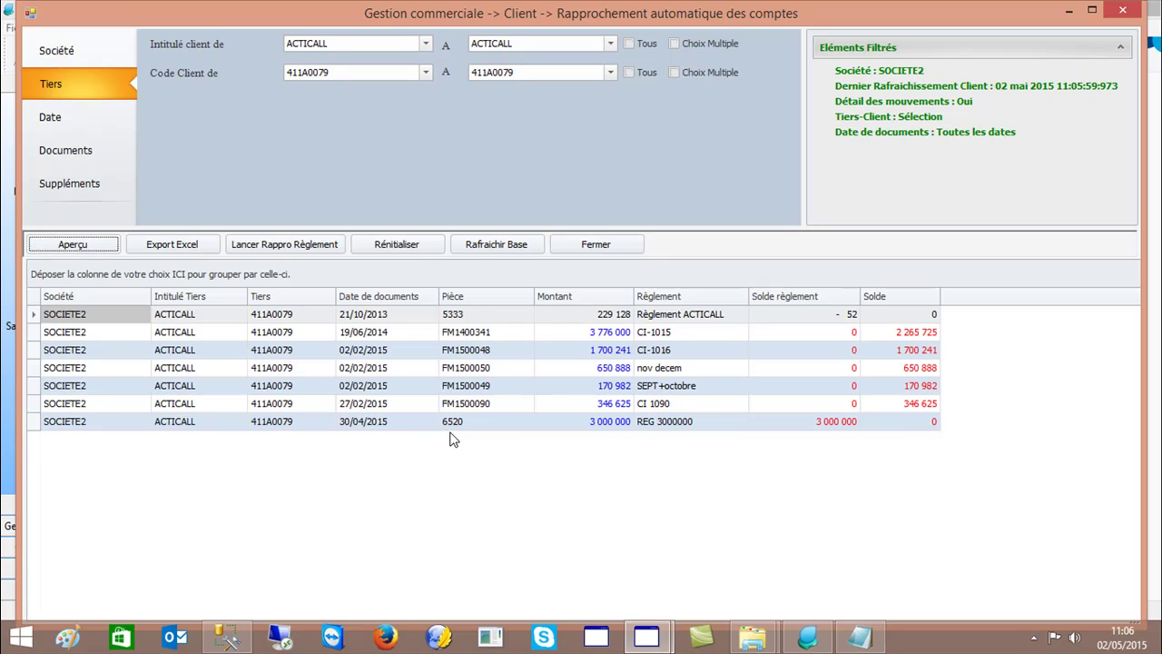
Step: Launch the automatic payment reconciliation to allocate REG 3000000 and regenerate the ACTICALL preview
click(277, 247)
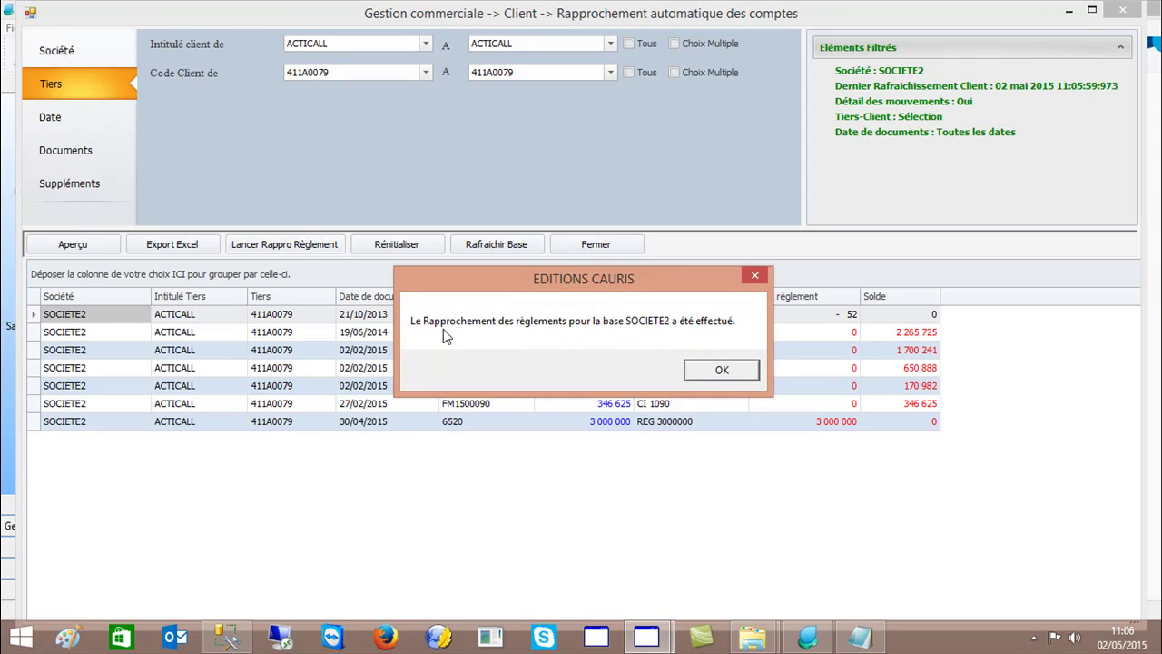
click(700, 369)
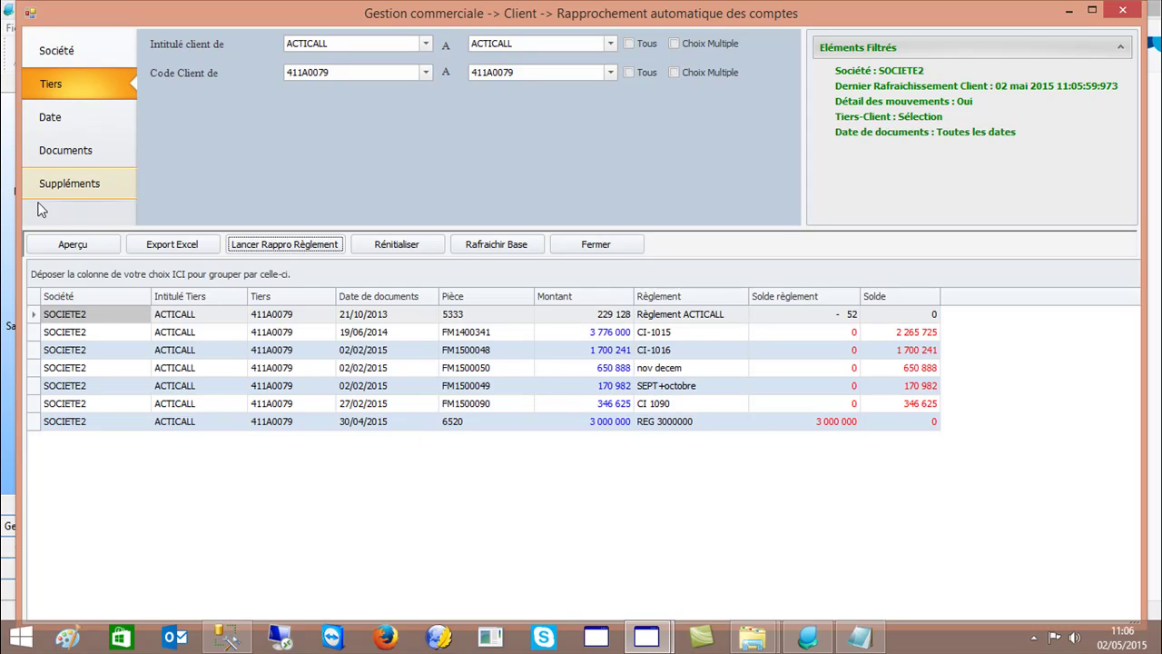
click(50, 251)
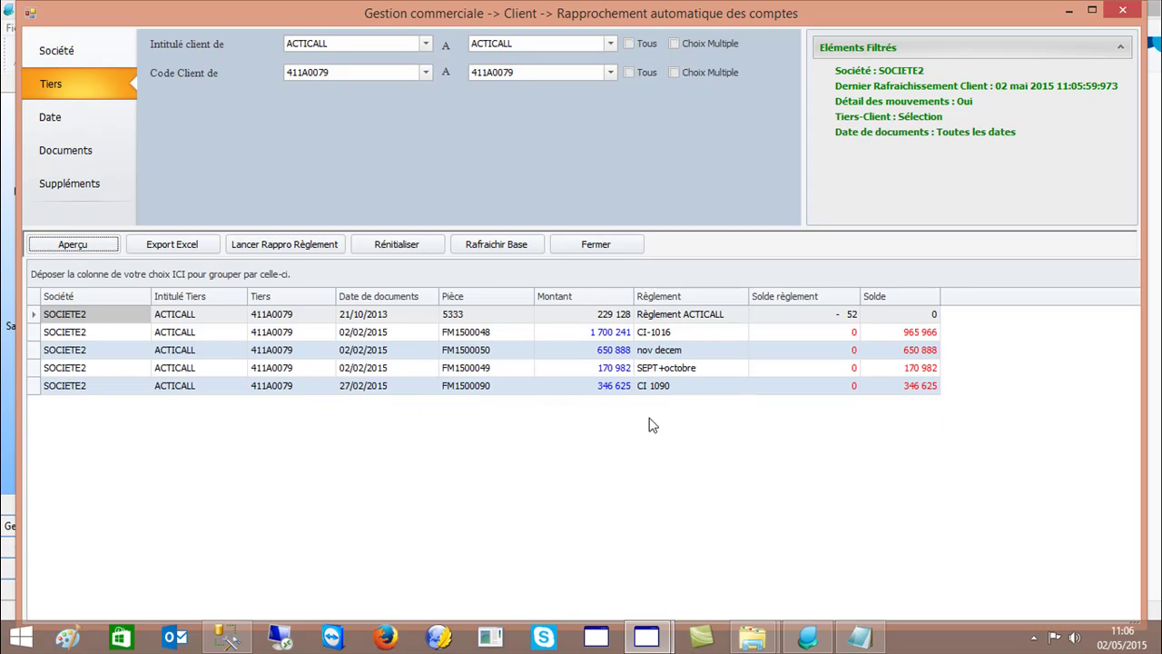
Step: Switch to Sage 100 Gestion commerciale, reopen Saisie des règlements clients and load ACTICALL's unallocated payments
click(808, 637)
click(168, 27)
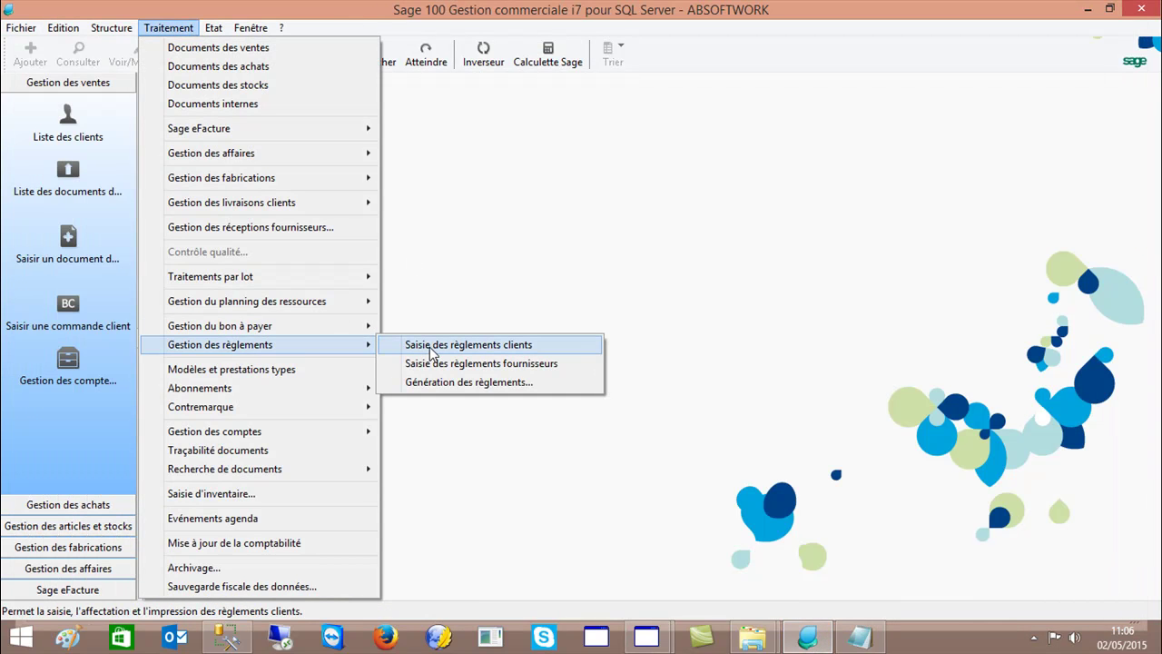
click(426, 348)
text(a)
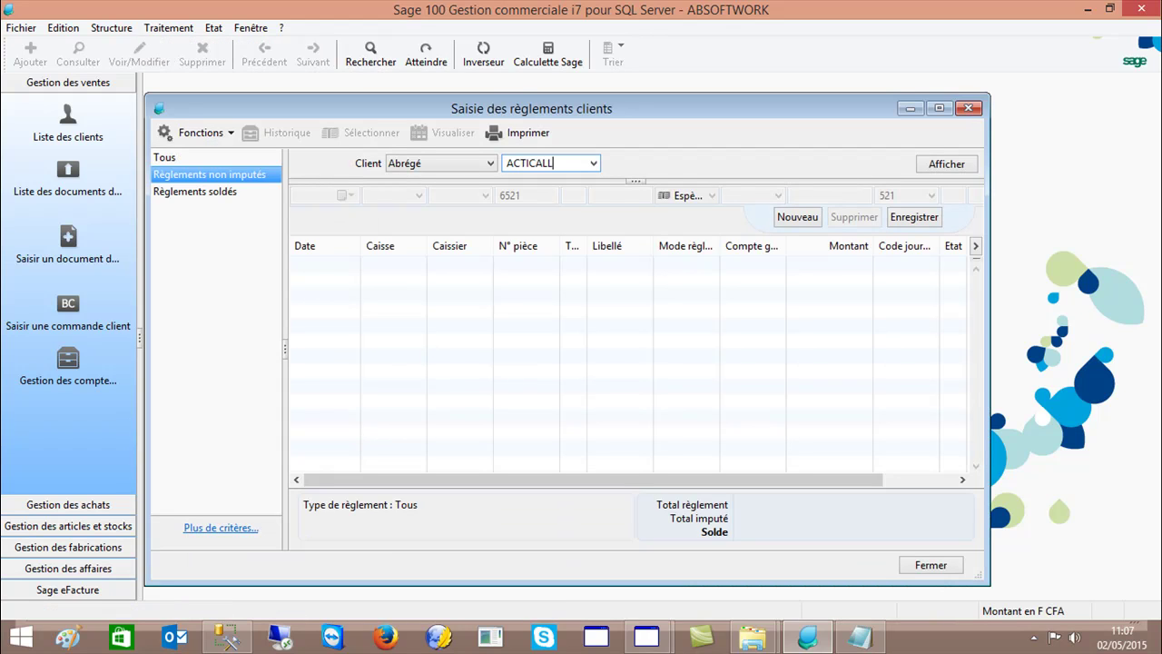
text(CTICALL)
key(Tab)
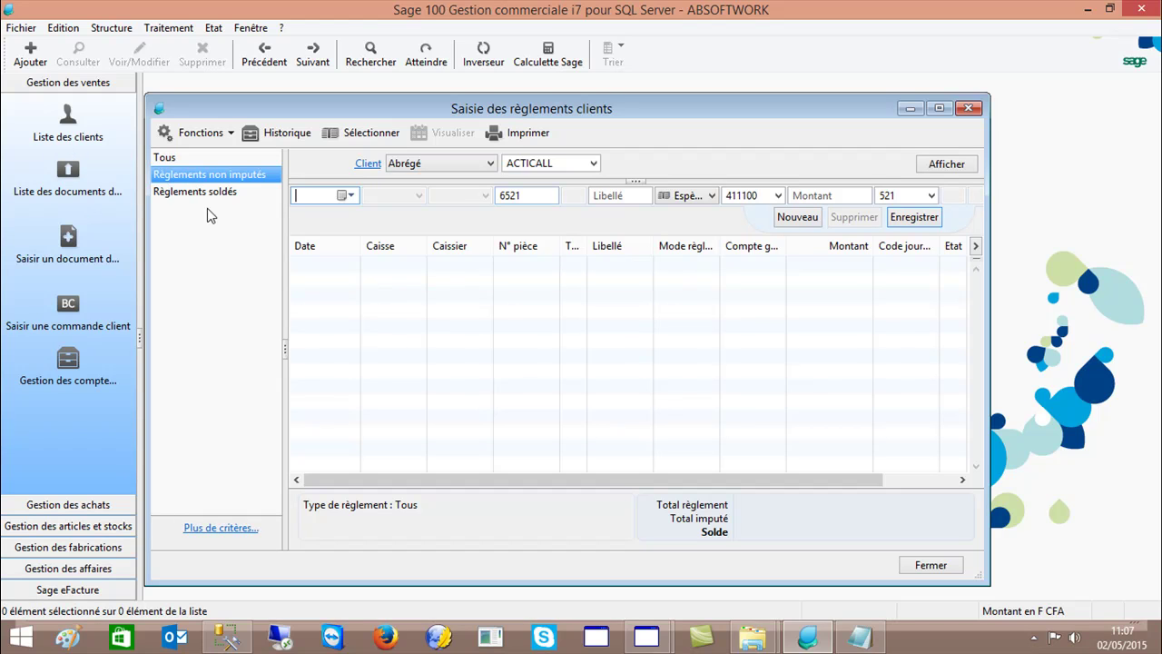
Step: Display all of ACTICALL's payments and open the allocation details of the REG 3000000 payment
click(169, 158)
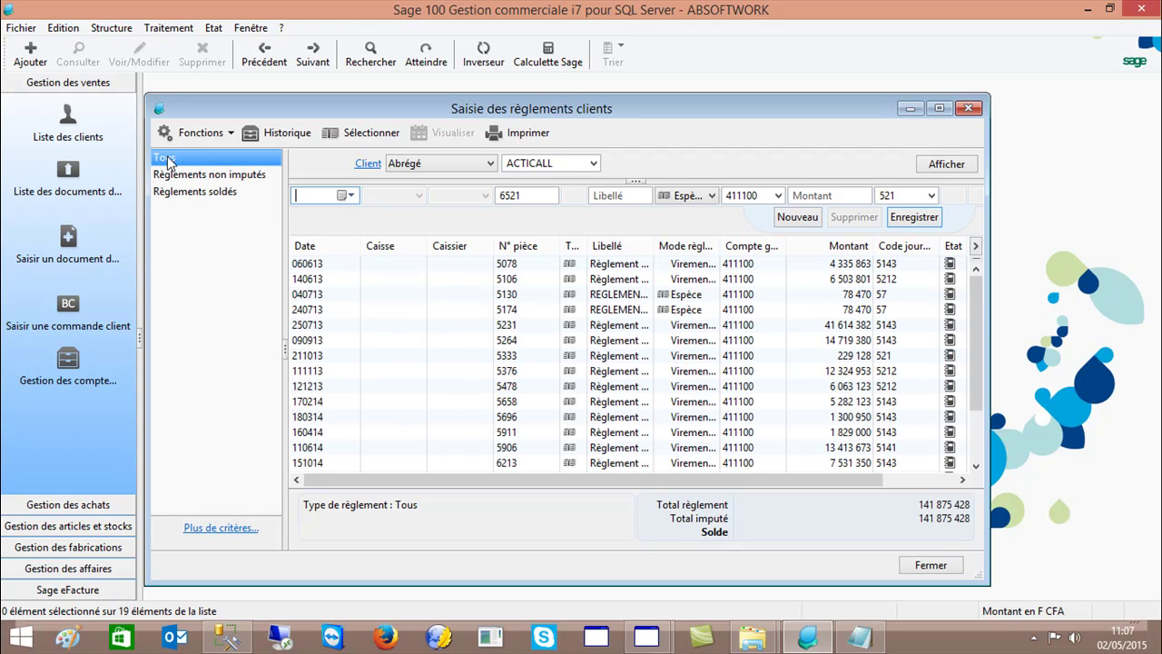
scroll(977, 305, down, 2)
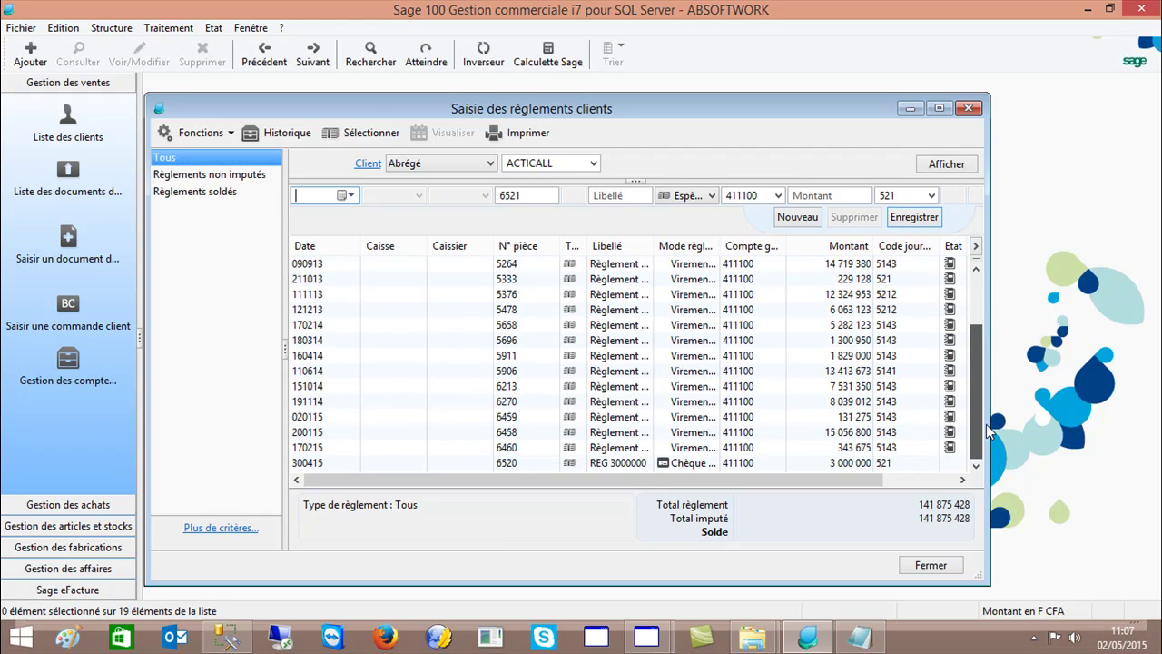
click(777, 462)
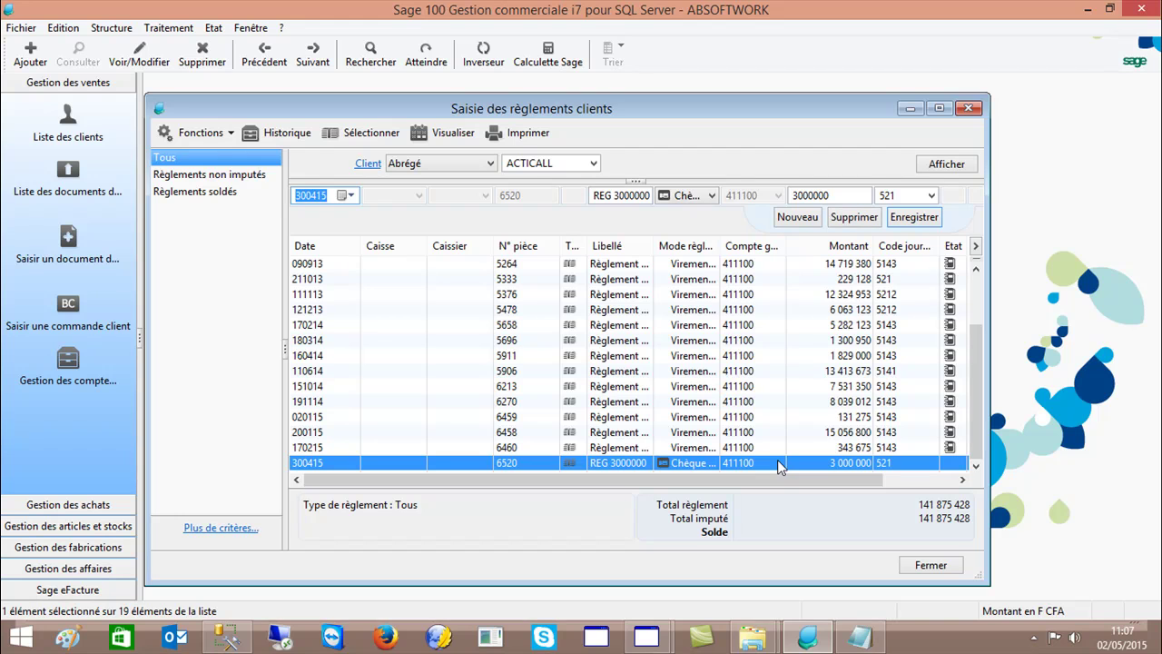
double_click(778, 462)
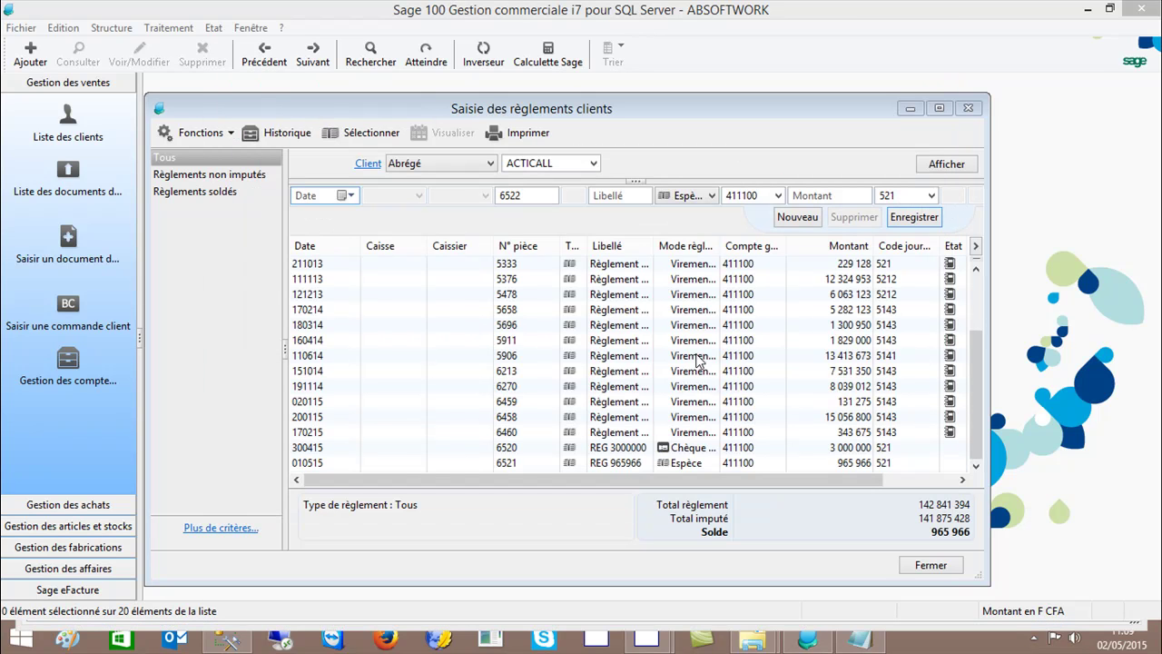
Step: Maximize the payment entry window, examine ACTICALL's unpaid due dates and list only its unallocated payments
click(939, 108)
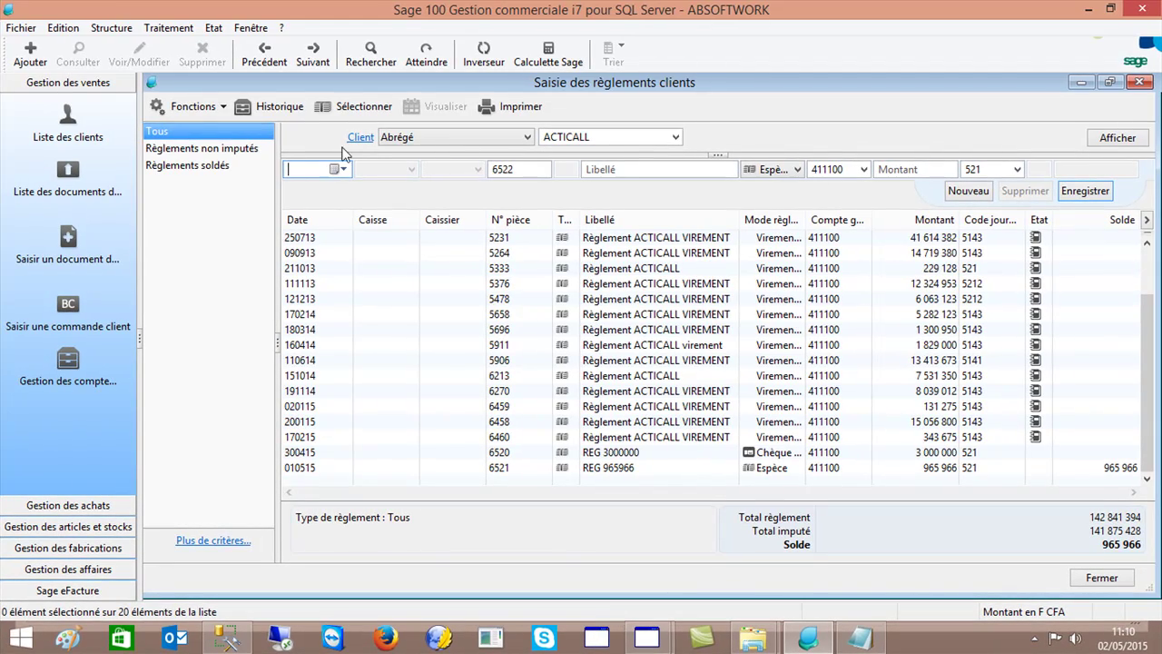
click(356, 106)
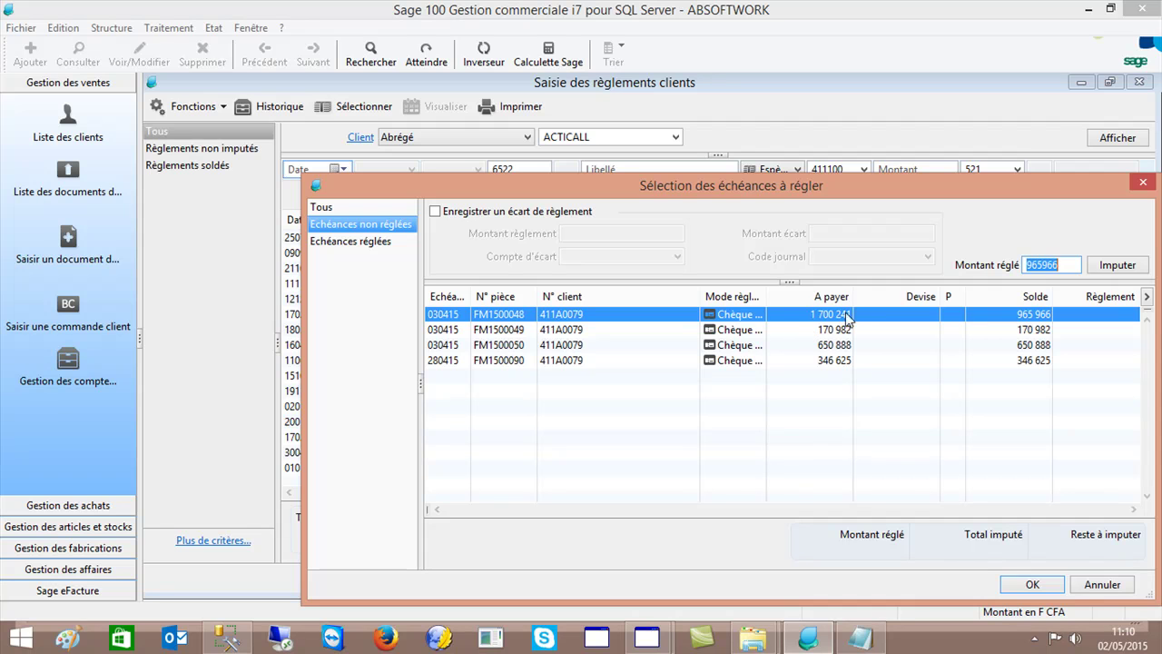
click(1017, 590)
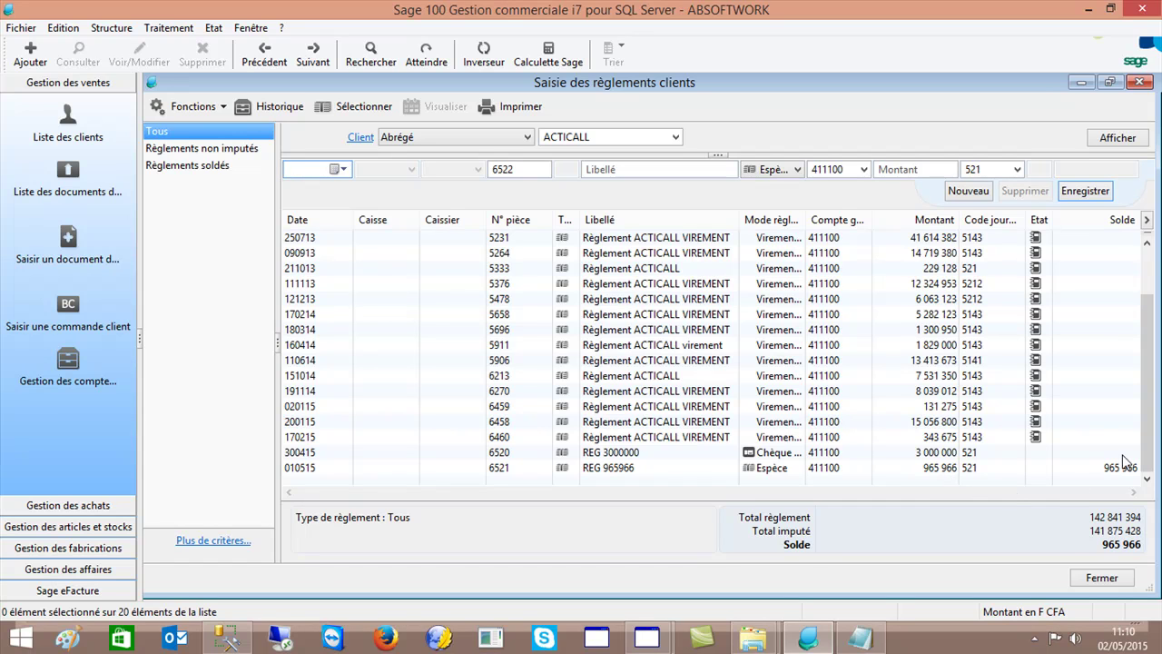
click(178, 148)
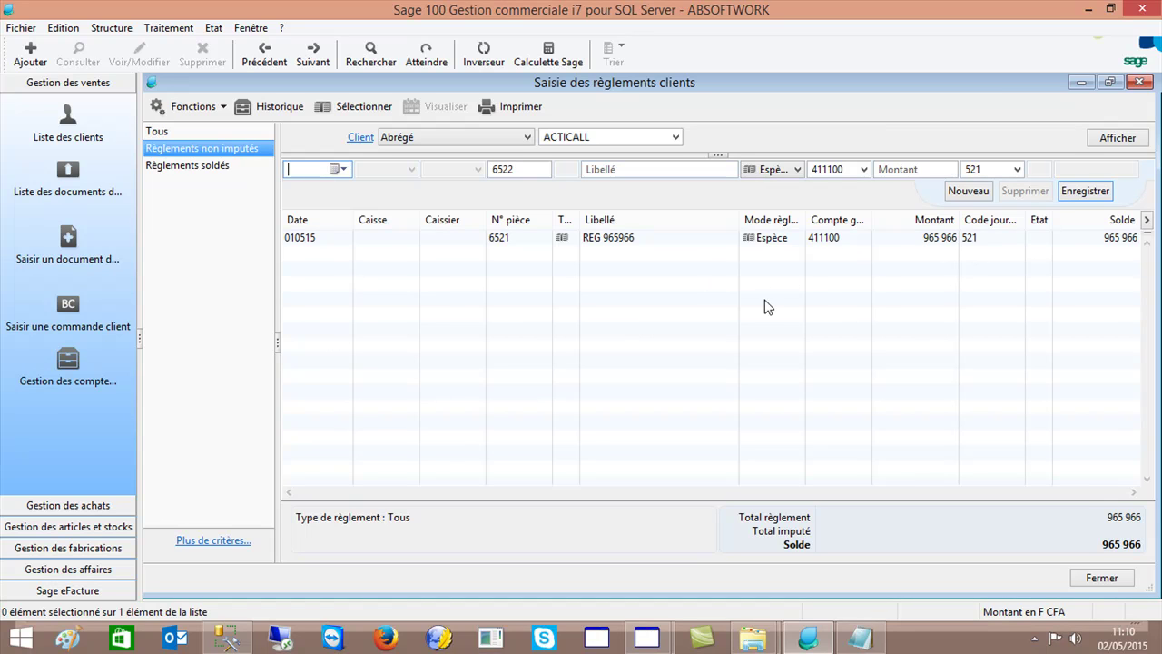
click(732, 439)
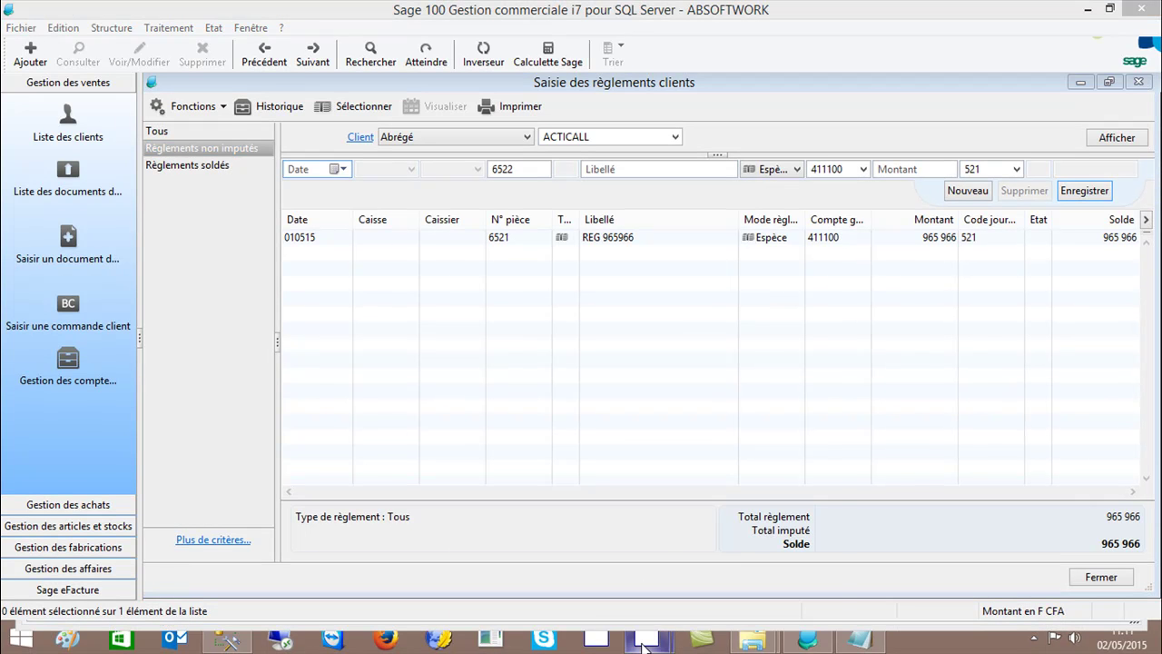
Step: Switch back to EDIRECOV and regenerate the ACTICALL preview to include the REG 965966 payment
mouse_move(650, 640)
click(672, 588)
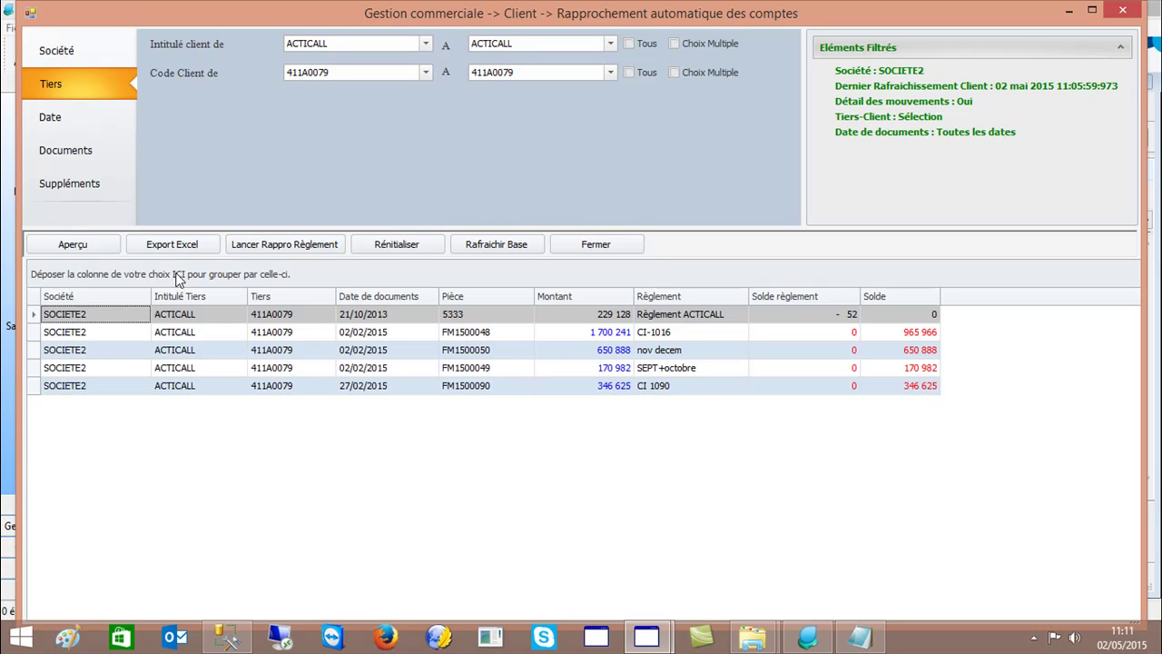
click(109, 249)
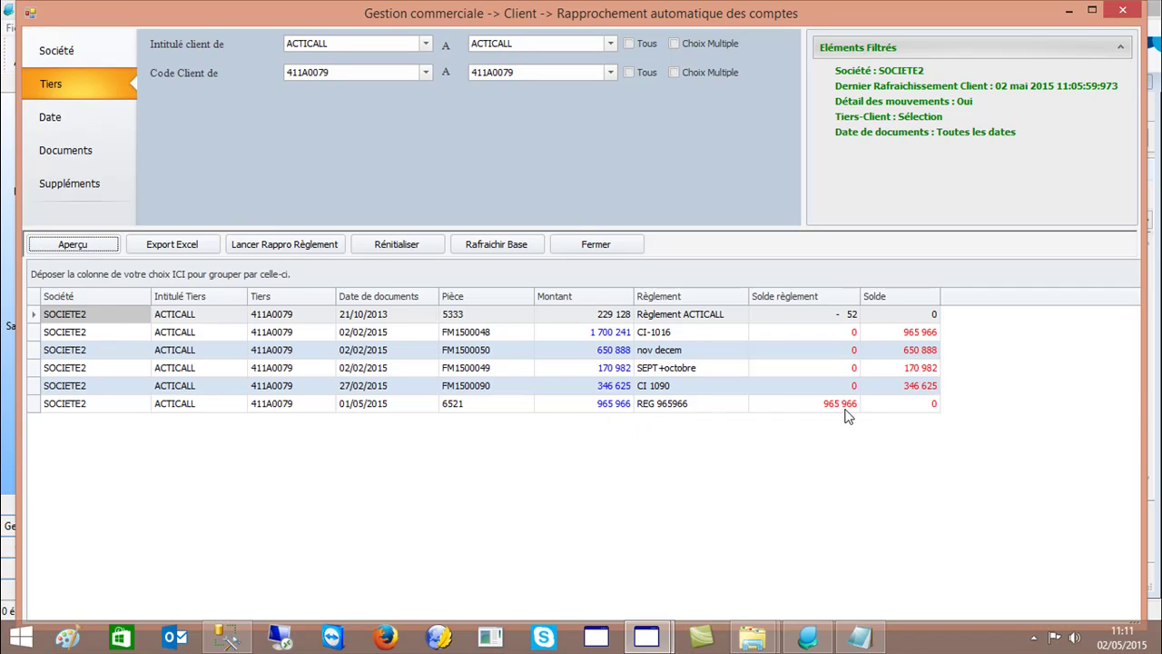
Step: Run the automatic payment reconciliation again to allocate REG 965966, and refresh ACTICALL's preview
click(256, 247)
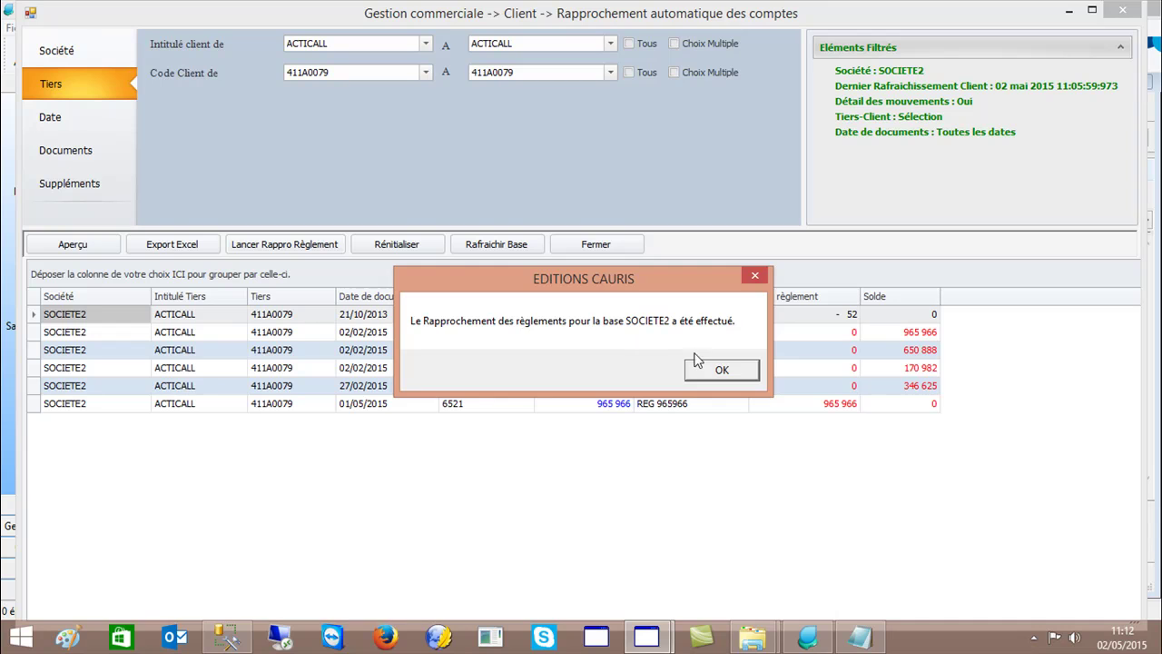
click(717, 370)
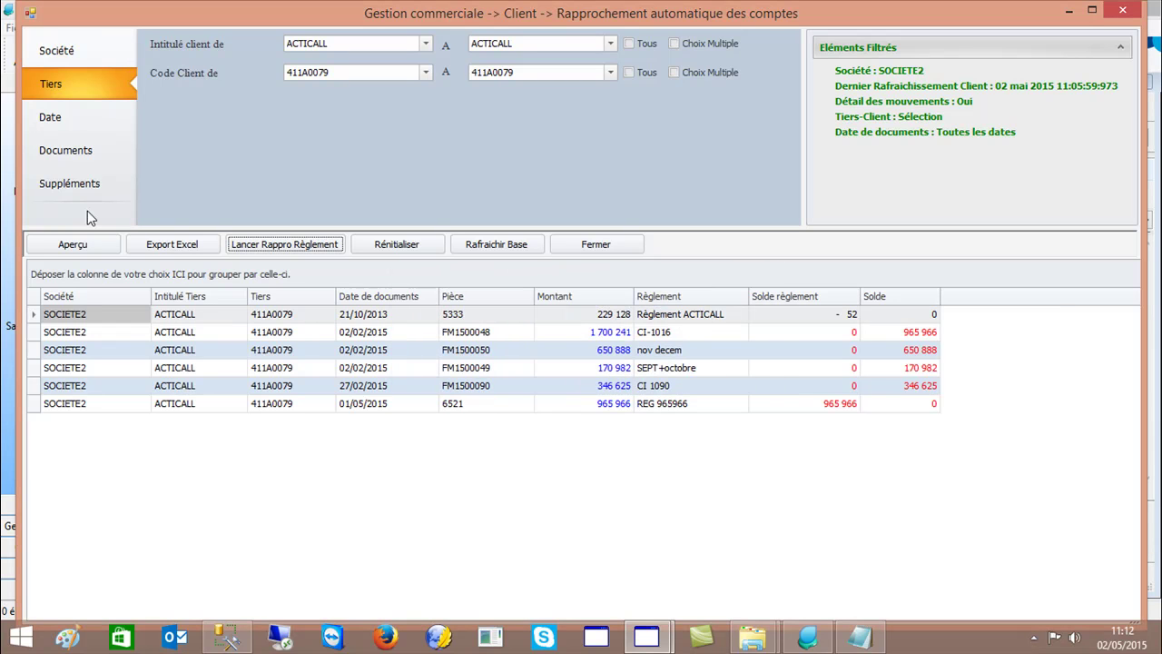
click(43, 247)
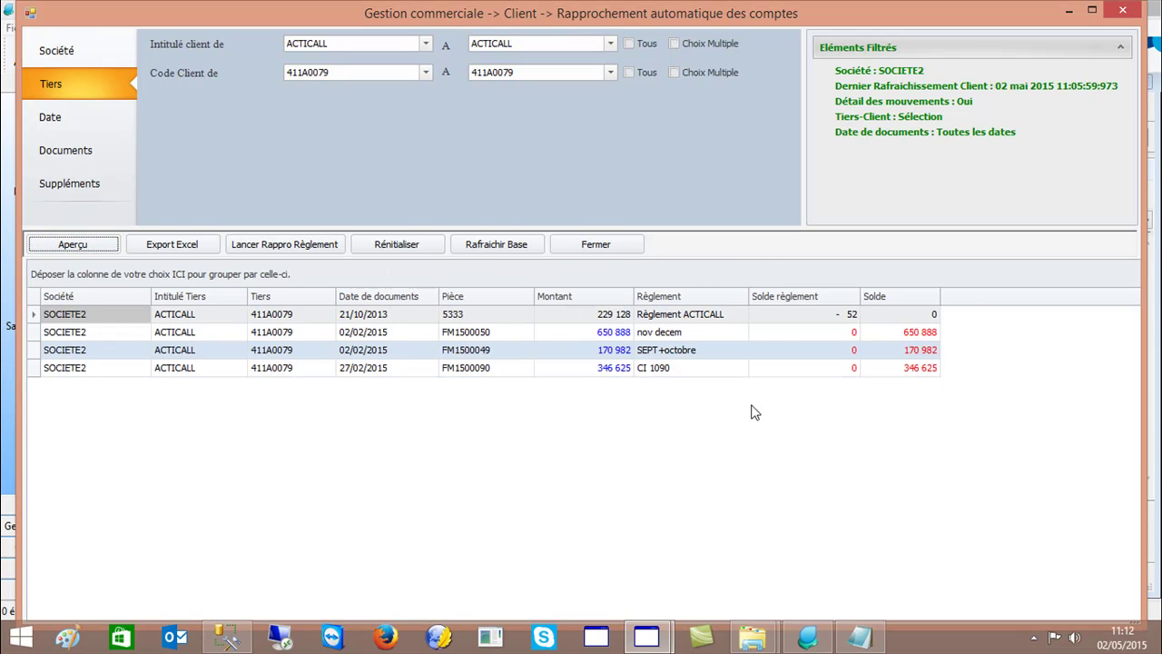
Step: Switch to Sage 100 Gestion commerciale and reload ACTICALL's list of unallocated payments
click(807, 637)
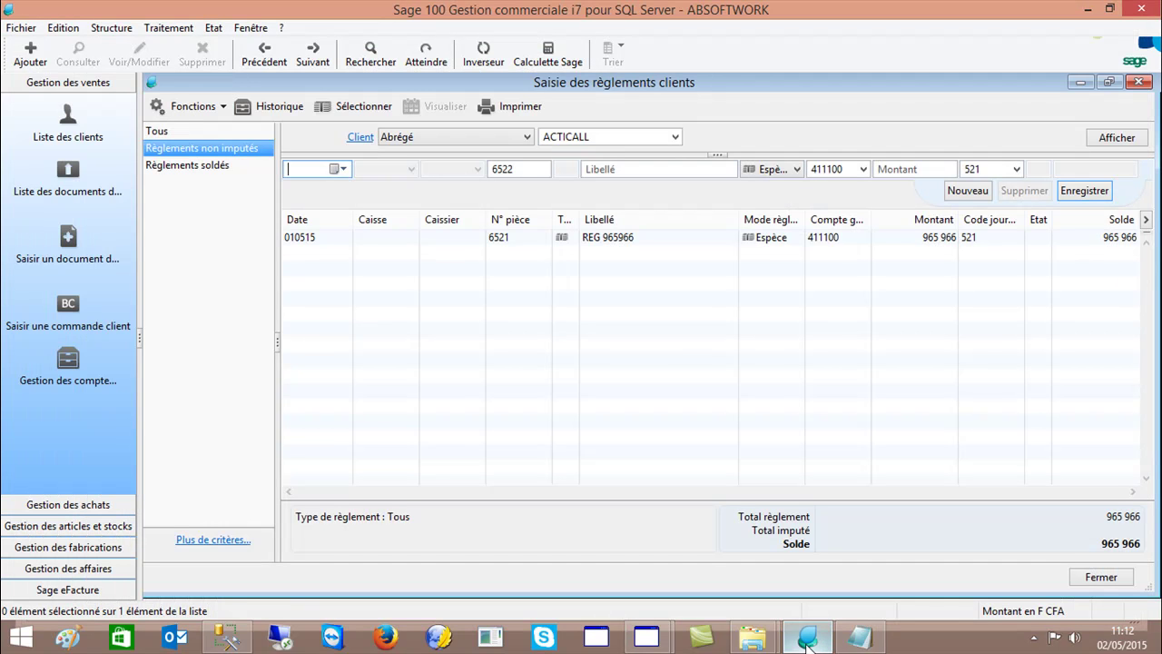
click(621, 136)
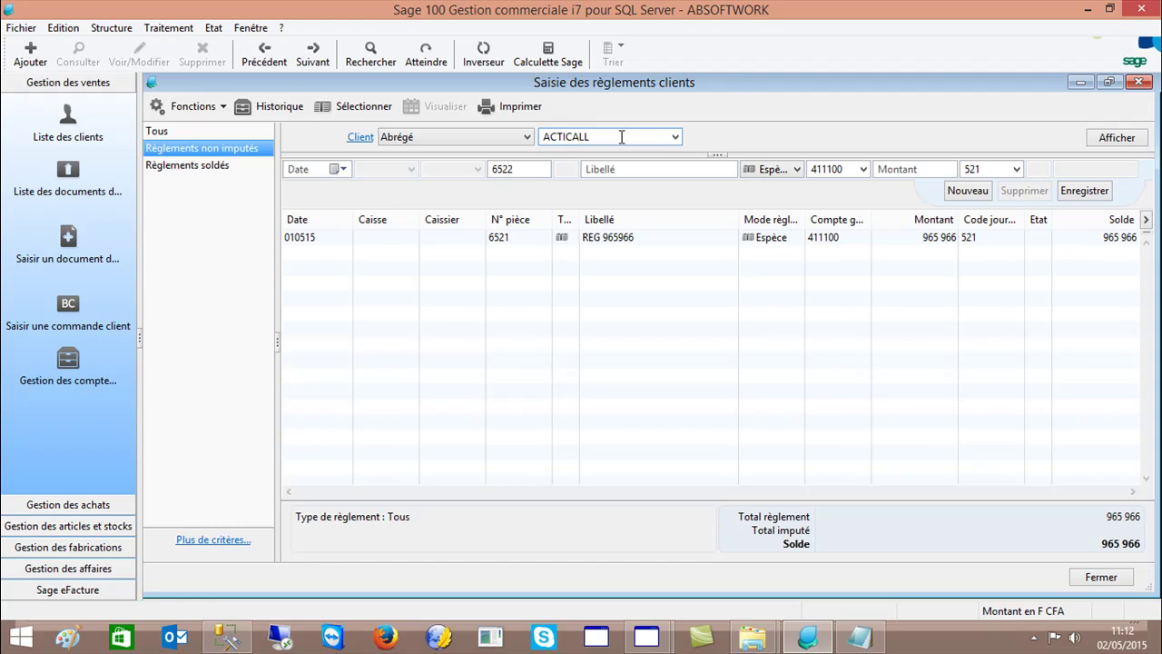
key(Tab)
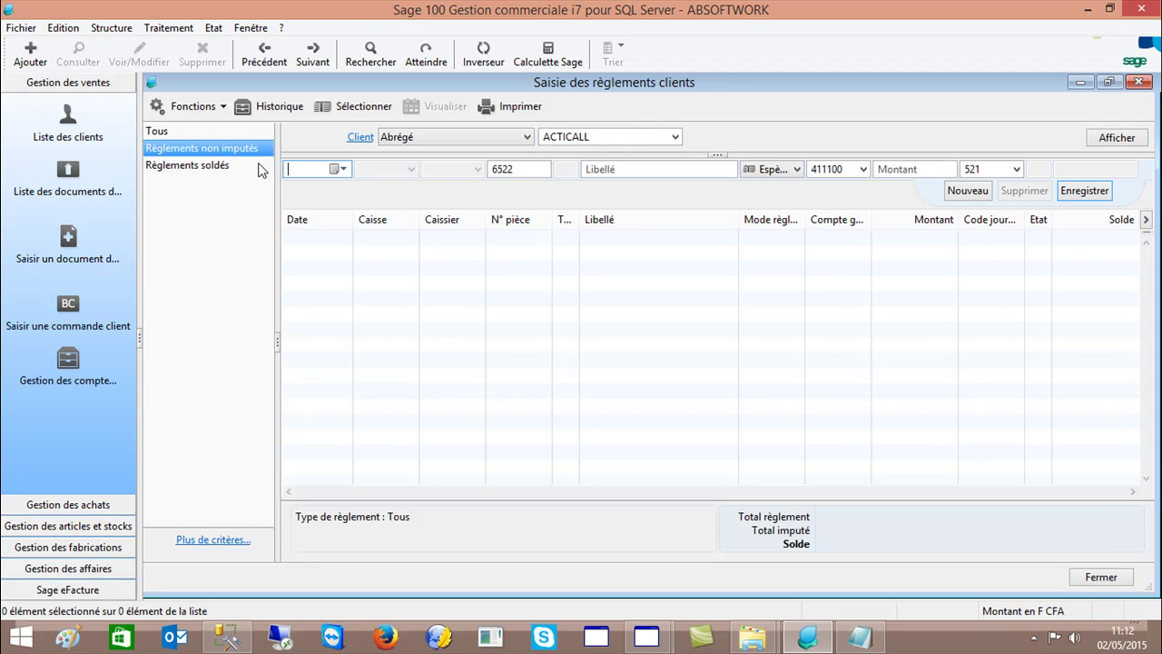
Step: List all of ACTICALL's payments, check the due date attached to REG 965966, and review the client's remaining unpaid due dates
click(183, 133)
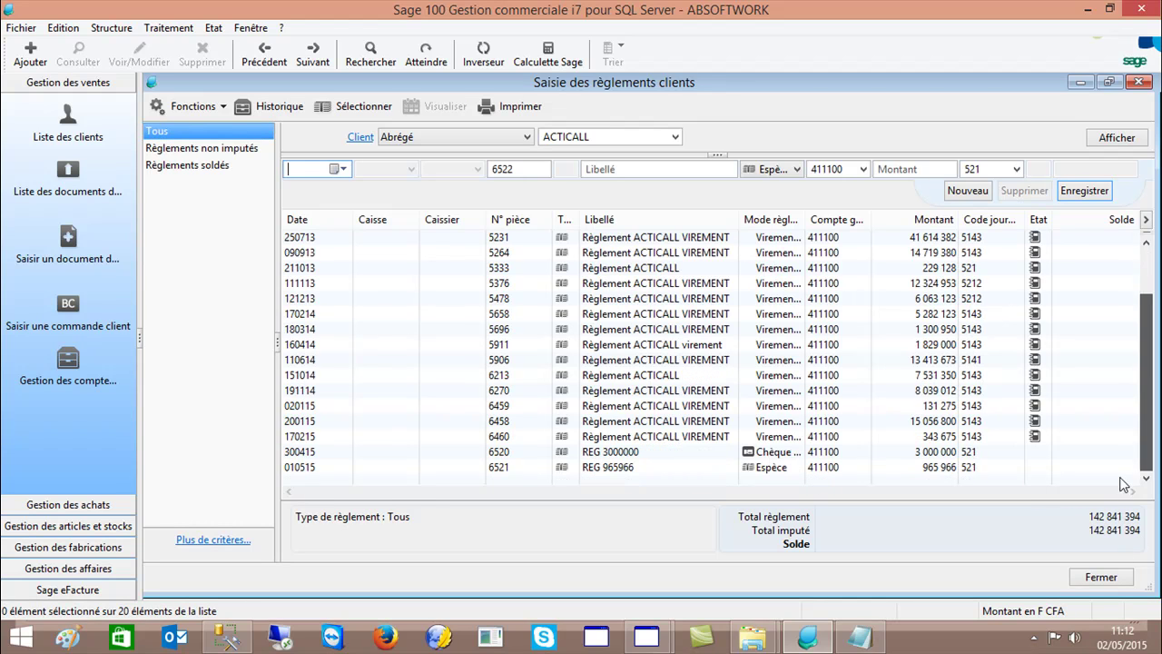
click(927, 468)
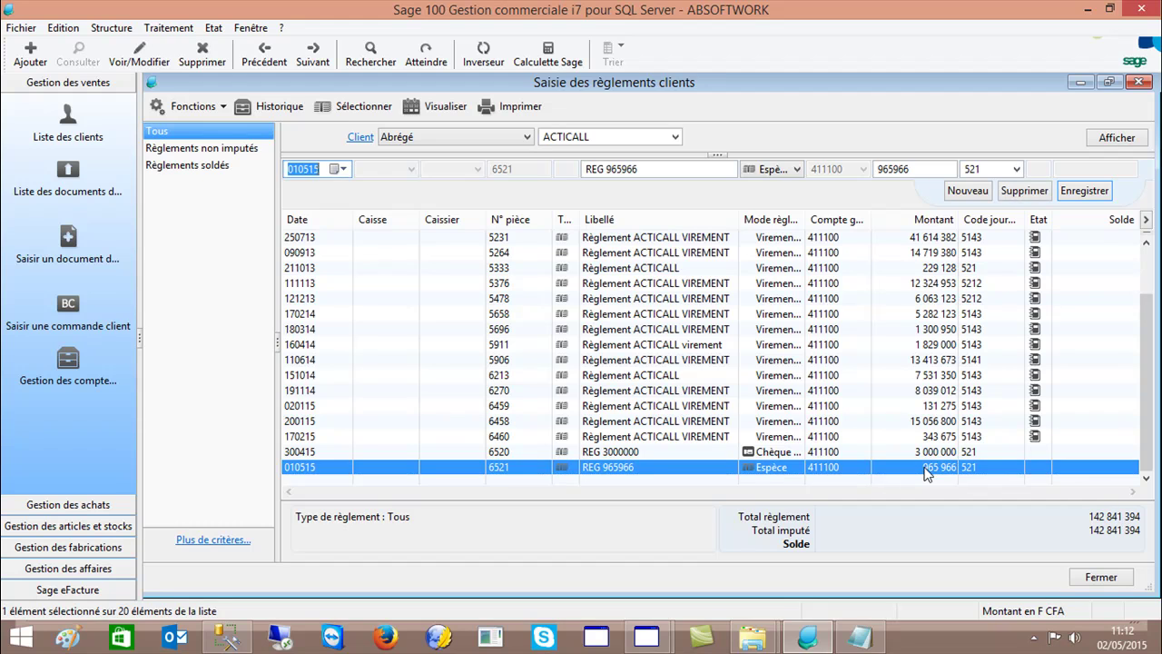
double_click(925, 468)
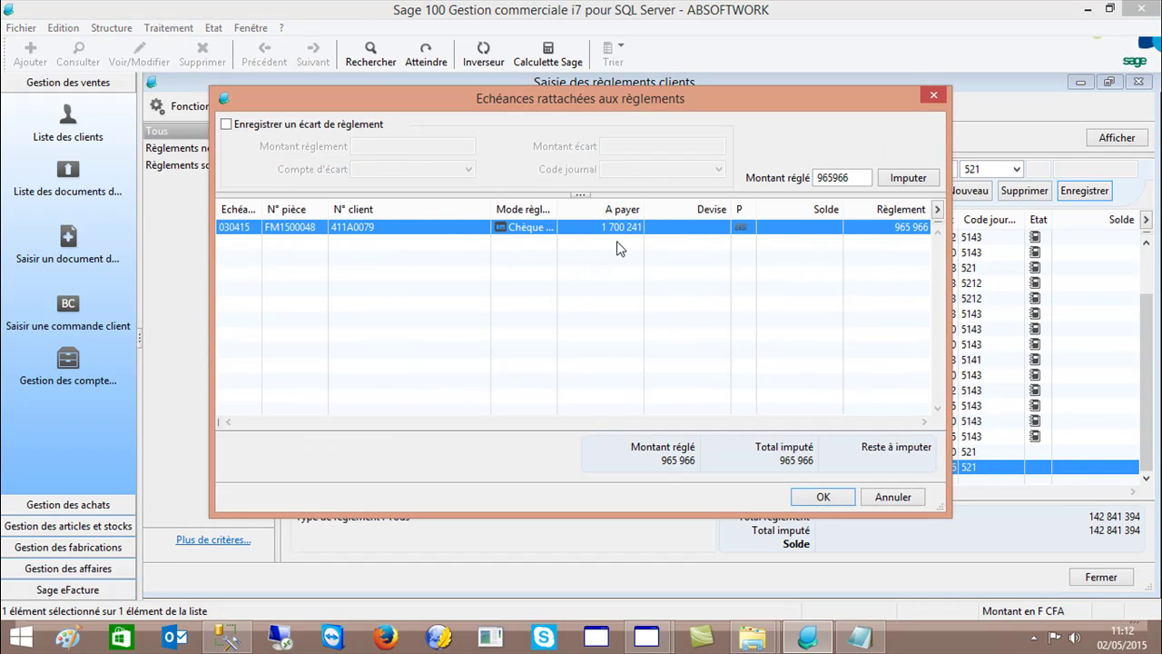
click(822, 497)
click(376, 107)
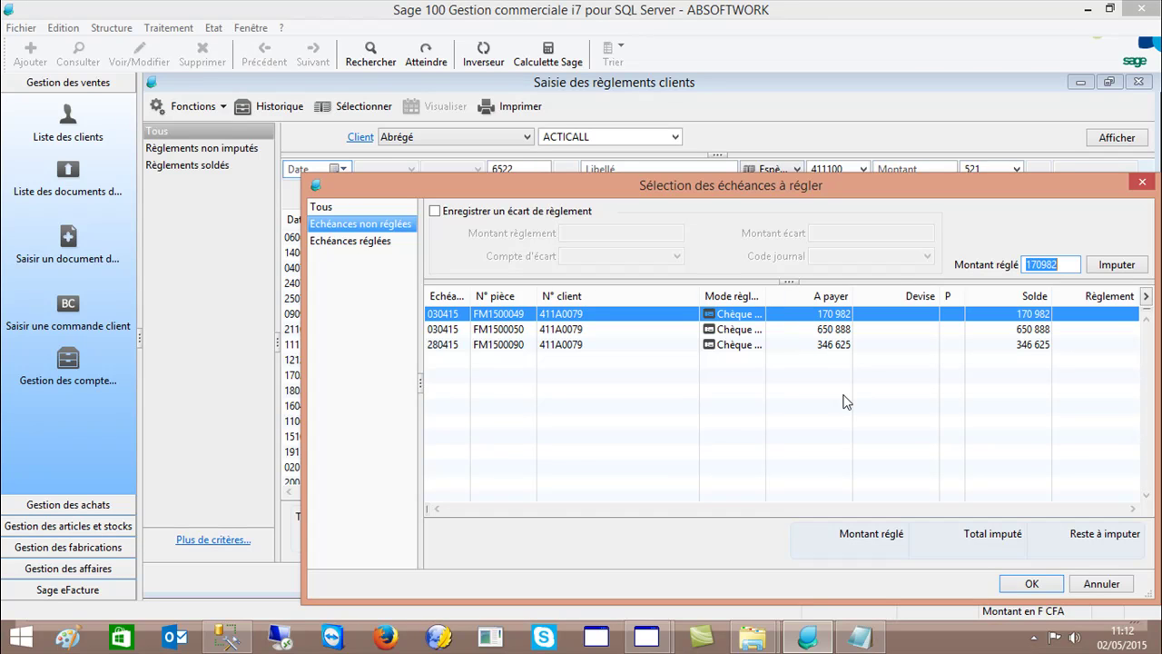
key(Escape)
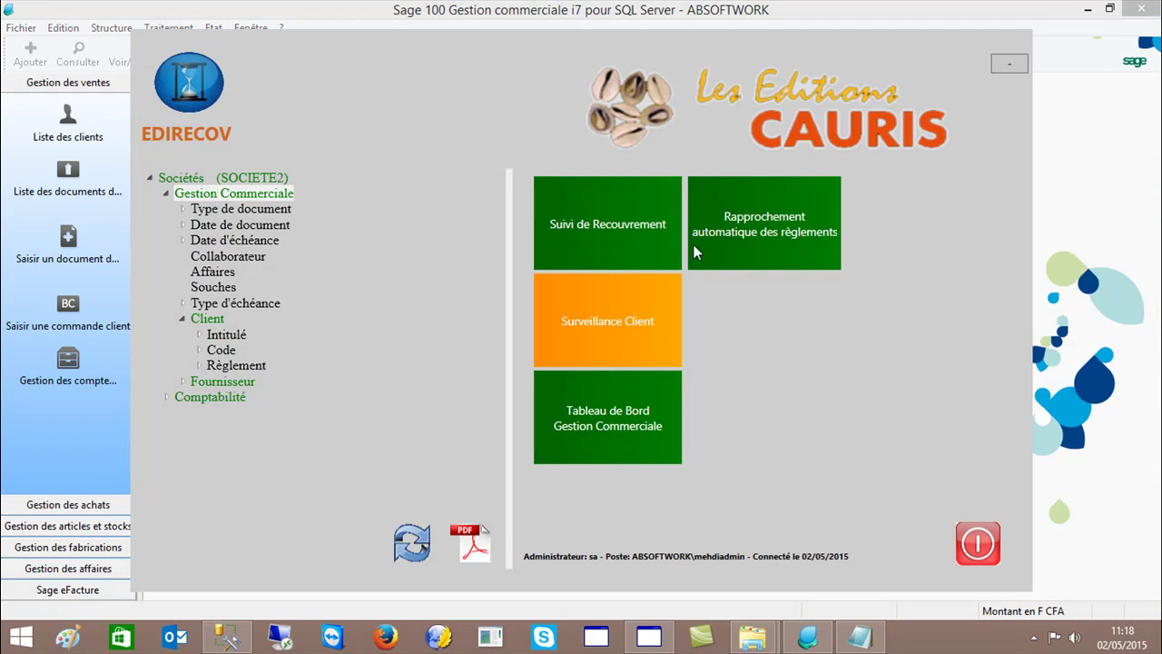
Step: Switch to EDIRECOV and install client surveillance for SOCIETE2, covering all clients with a 0-day allowed delay
click(619, 345)
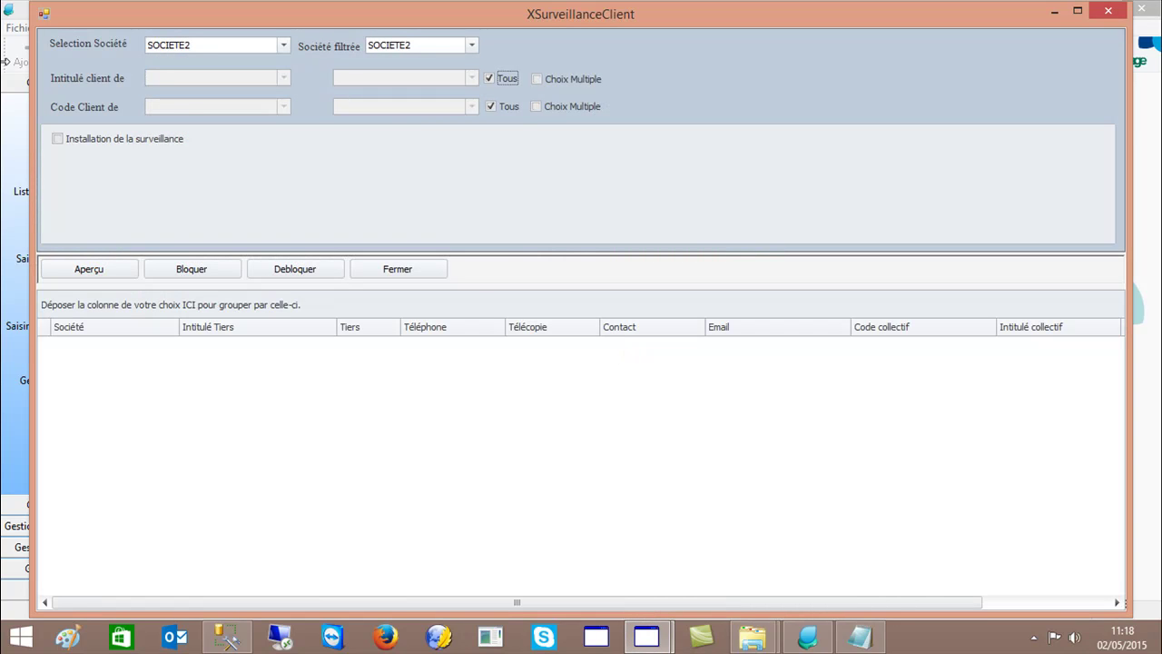
click(57, 139)
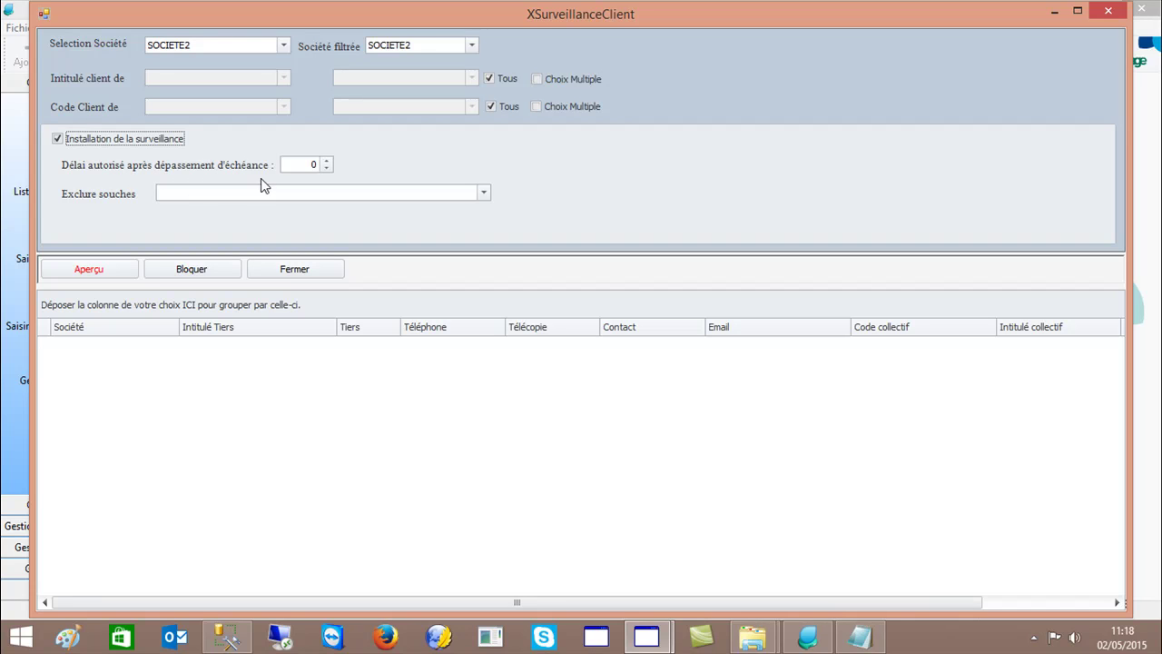
click(180, 272)
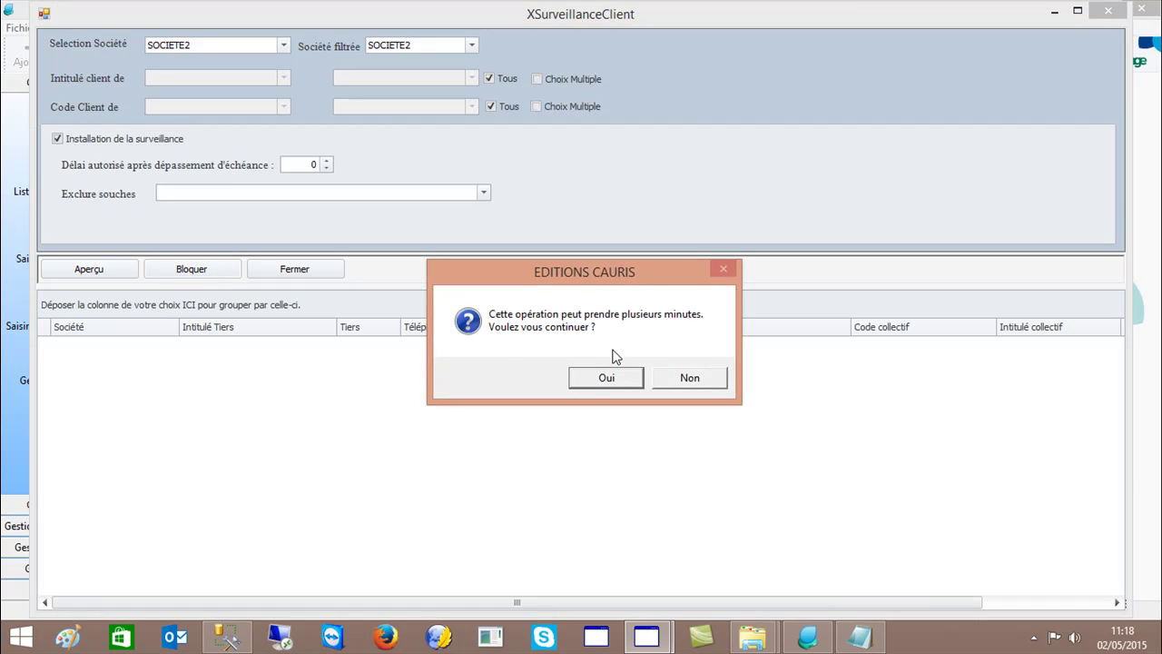
click(607, 378)
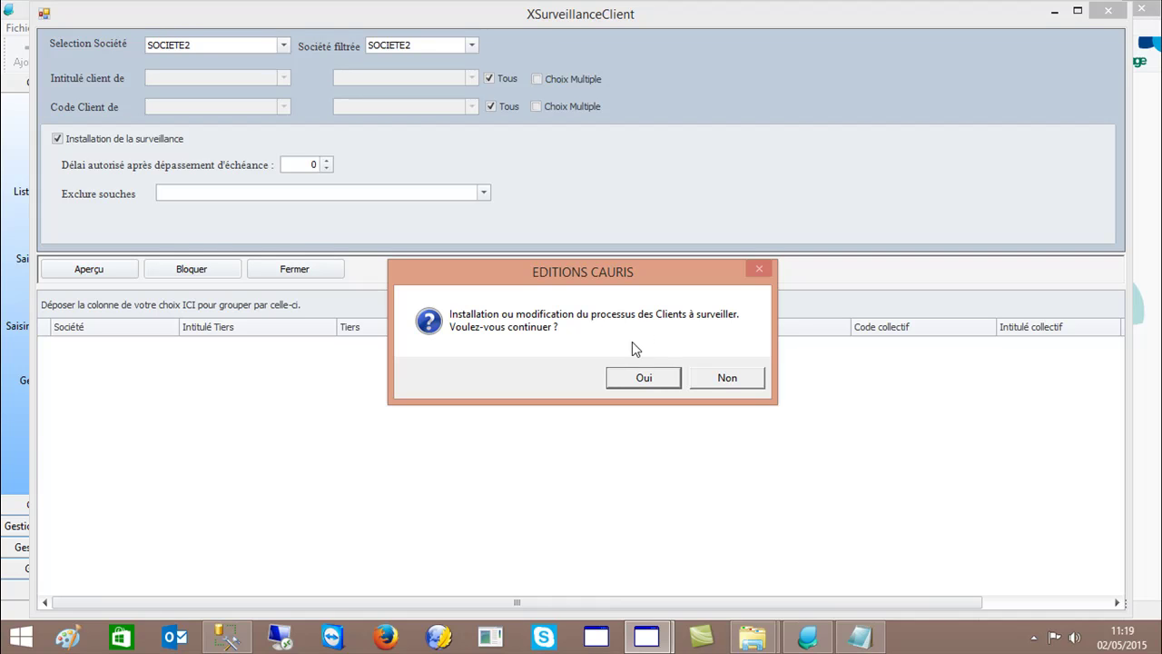
click(633, 382)
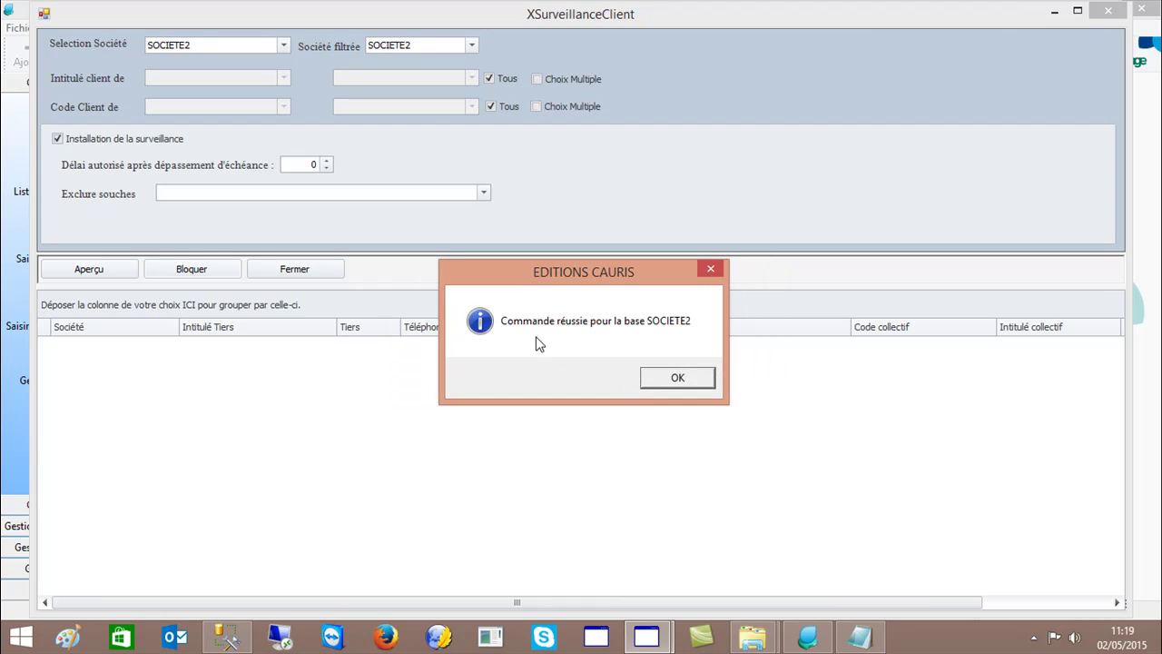
click(668, 378)
Step: Preview the surveillance client list, set the allowed delay after the due date to 5, and close the surveillance window
click(102, 268)
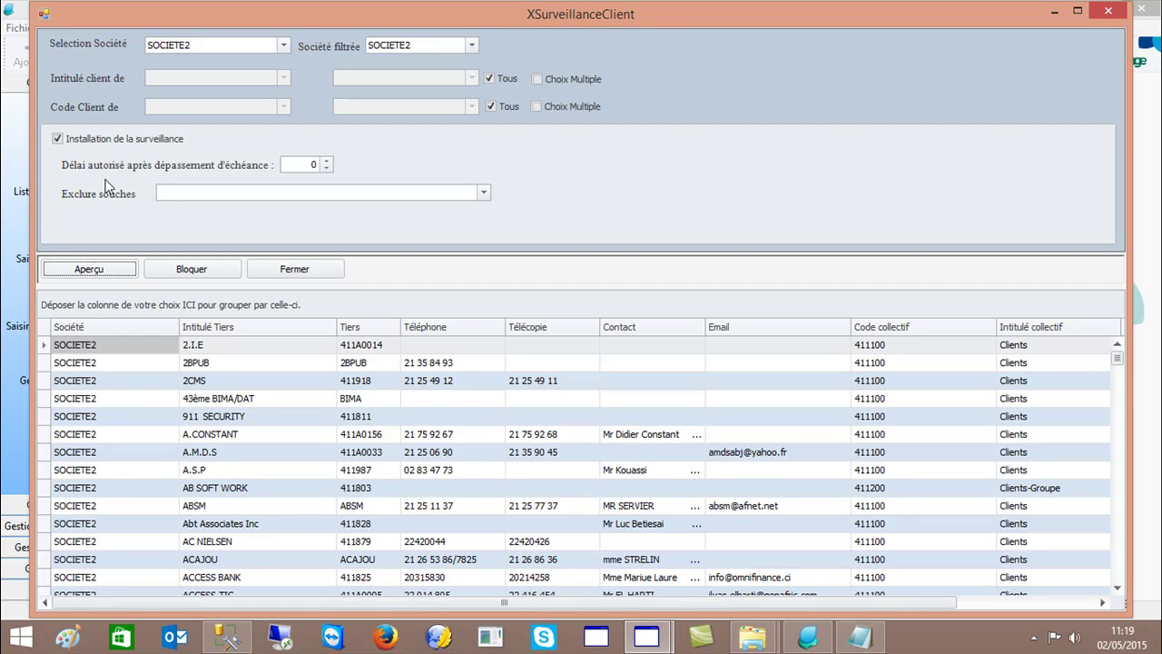
double_click(298, 164)
text(5)
click(292, 270)
Step: Open the document situation report for clients under Gestion Commerciale
click(626, 218)
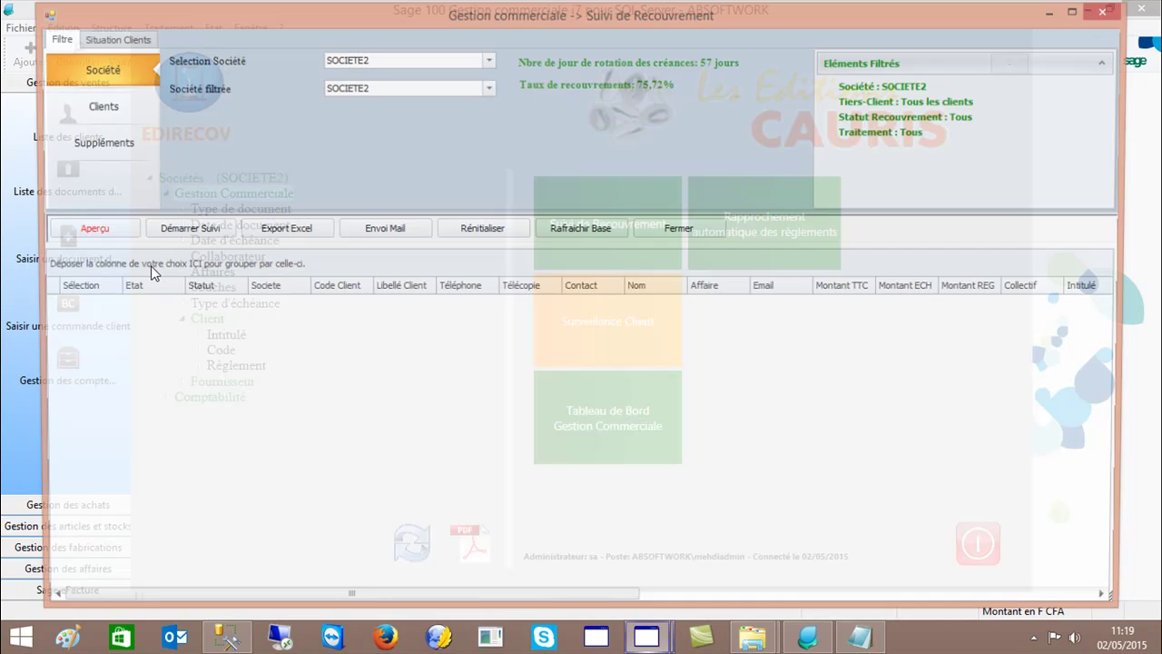
click(662, 226)
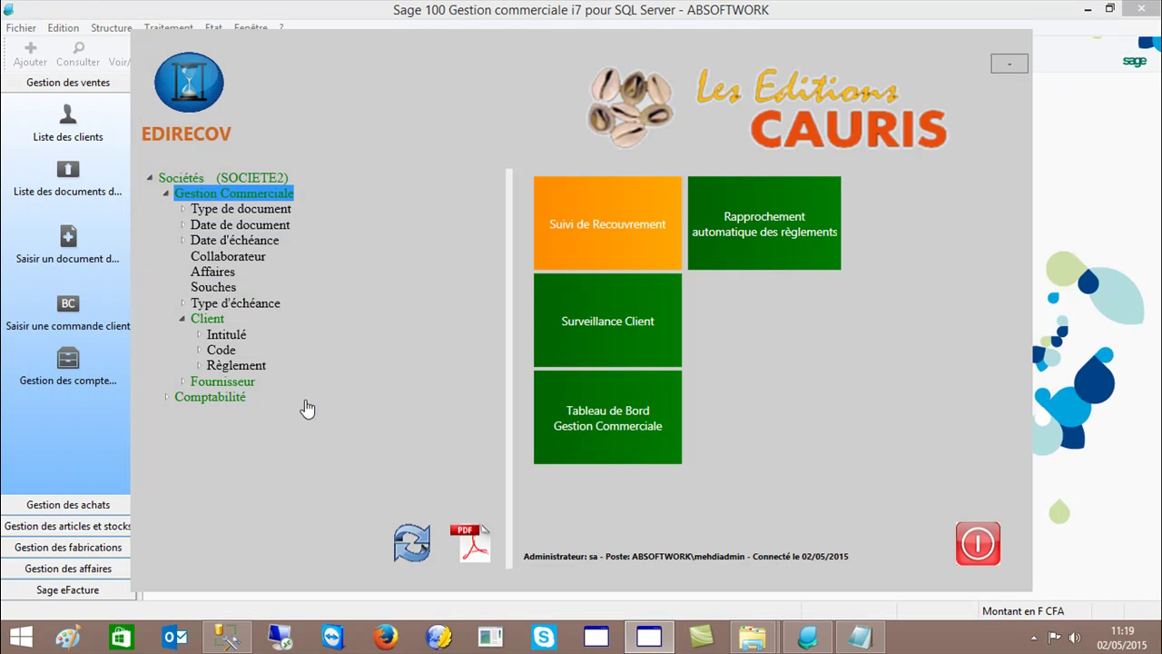
click(200, 325)
click(635, 227)
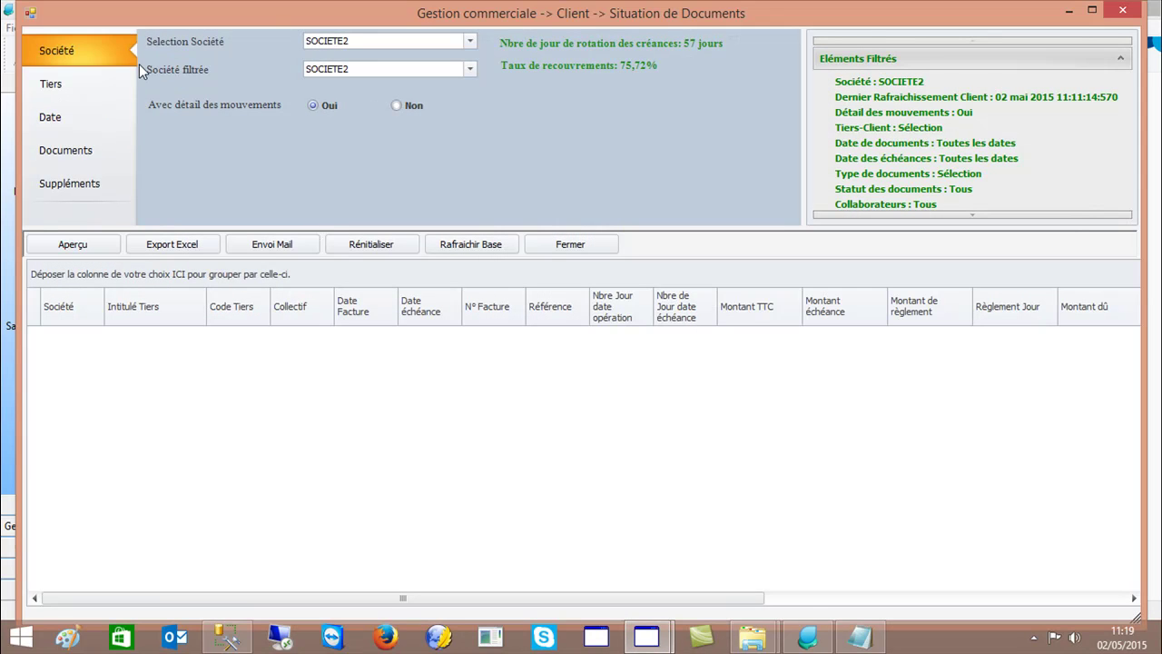
Step: Filter the document situation from Les Centaures Routiers to Les Centaures Routiers, generate the preview and examine the amounts due
click(111, 76)
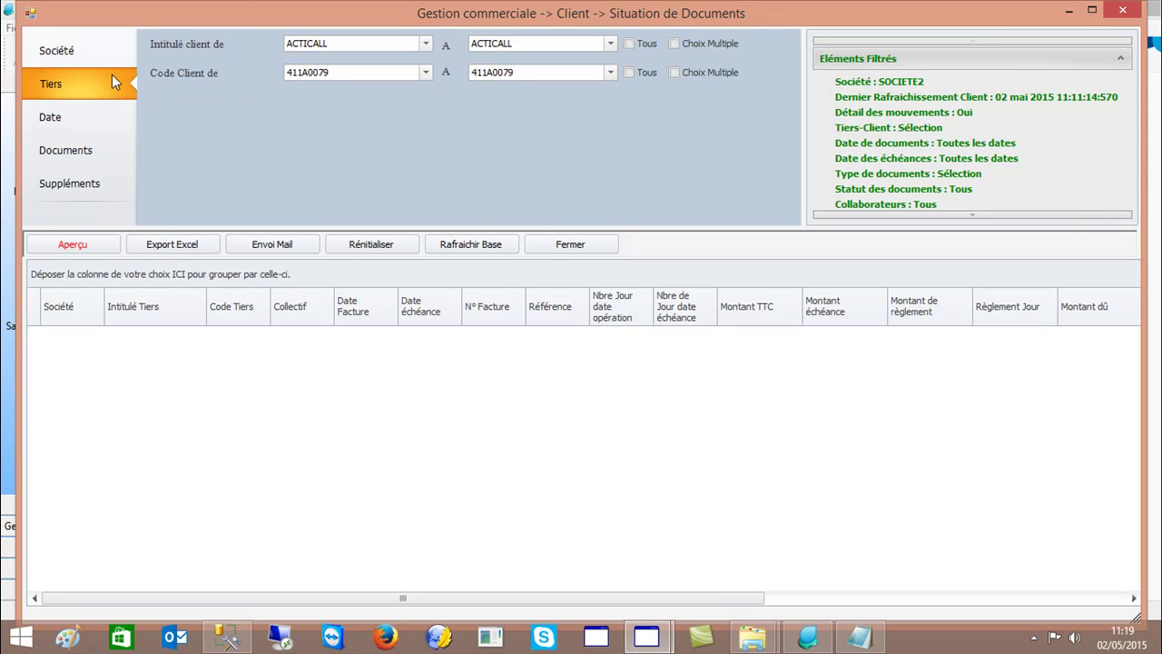
double_click(335, 40)
text(CENTA)
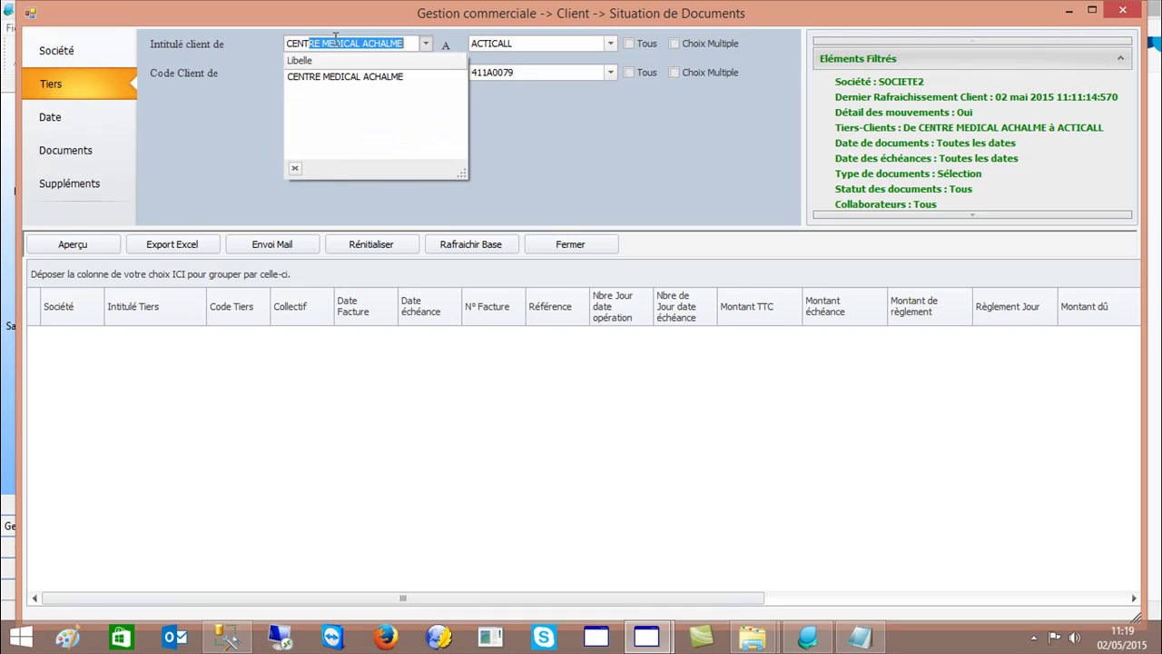
key(BackSpace)
key(BackSpace)
key(BackSpace)
key(BackSpace)
key(BackSpace)
text(Les Centaures Routiers)
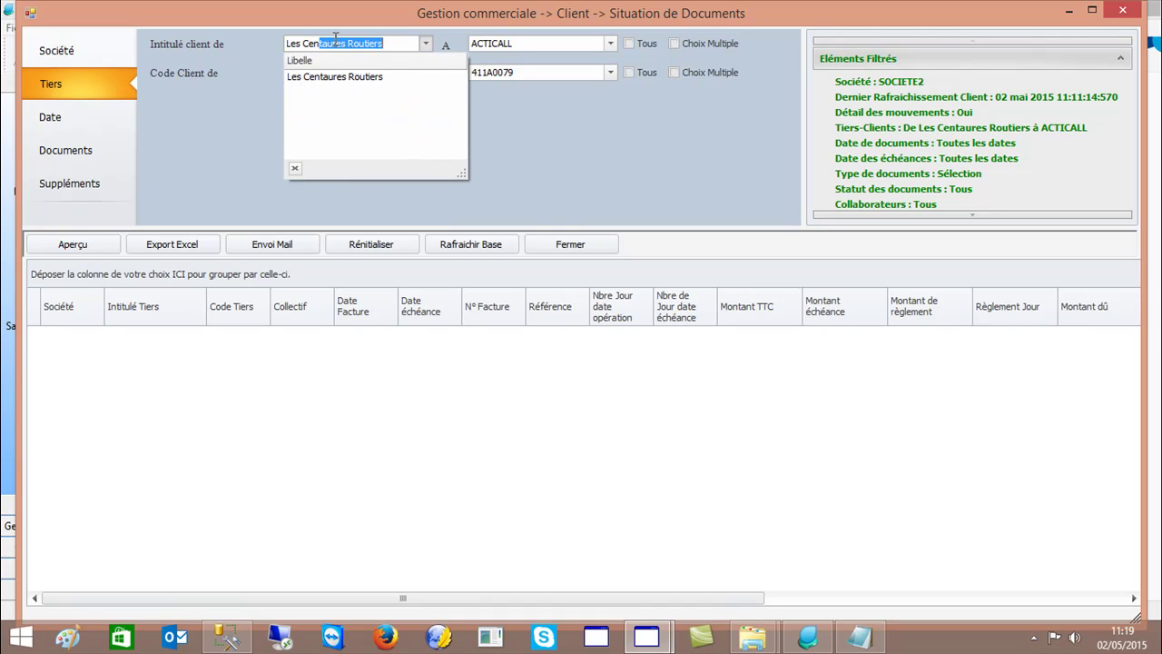
key(Tab)
text(Les Cen)
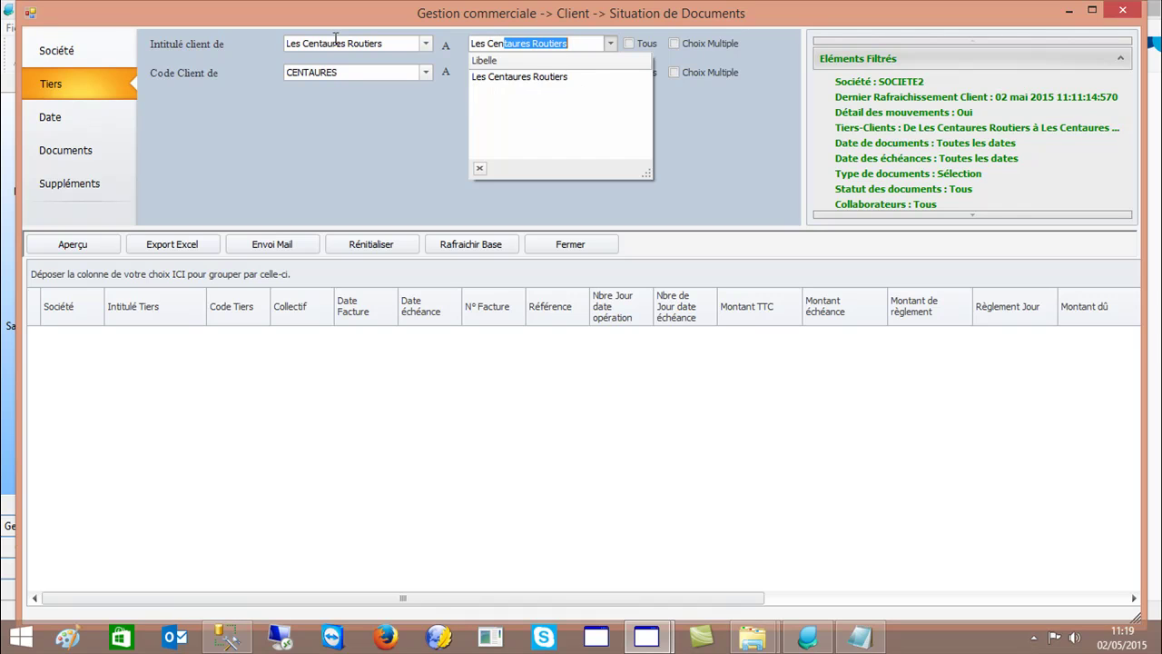
click(77, 243)
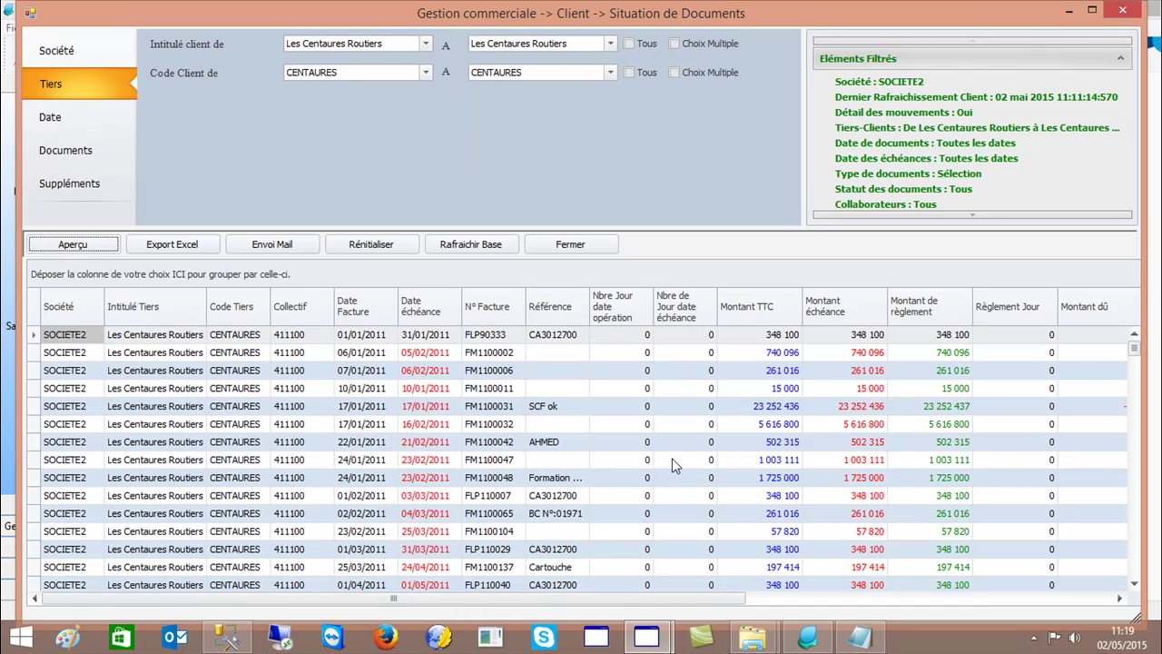
drag(615, 600, 819, 591)
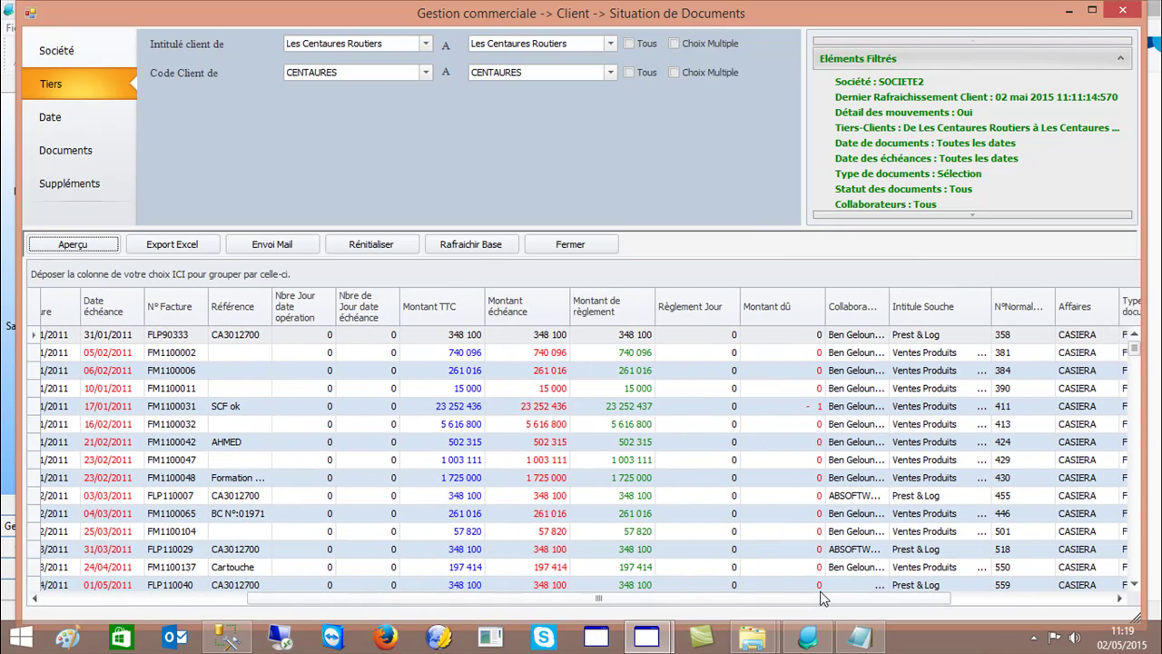
Step: Switch to Sage 100 Gestion commerciale and create a new sales quote for the client Les Centaures Routiers
click(799, 643)
click(68, 180)
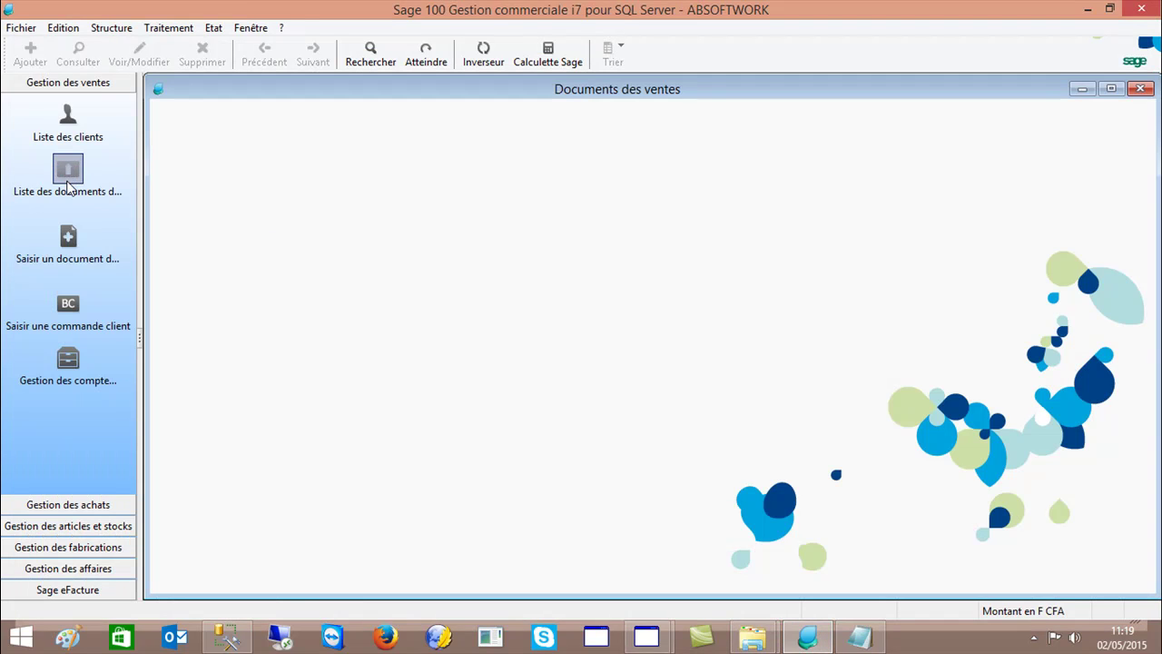
key(Escape)
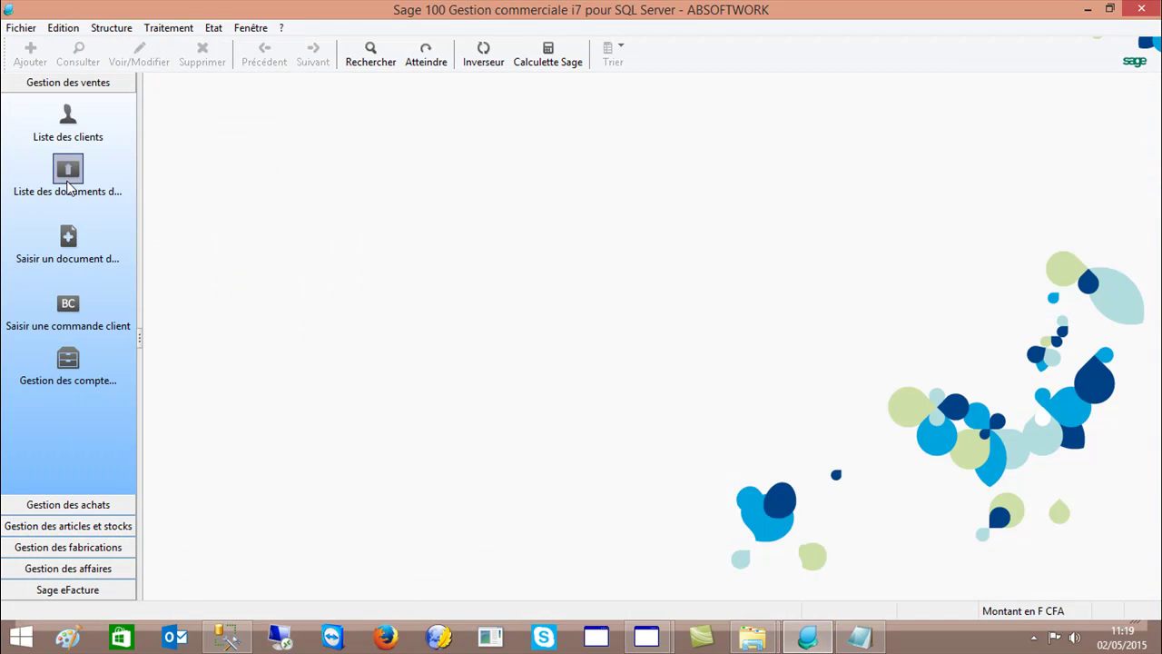
click(69, 237)
key(Return)
text(CENTAURES)
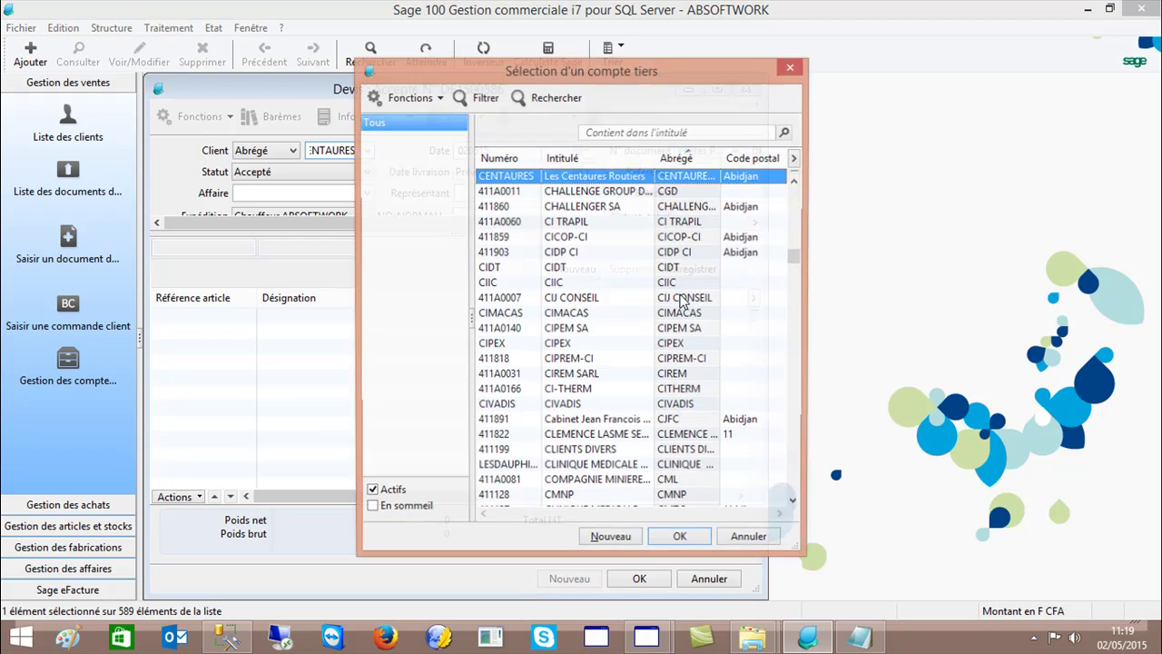
key(Return)
Step: Add one unit of the article DELL_PORT_VOST1015 to the quote
text(DELL_POR)
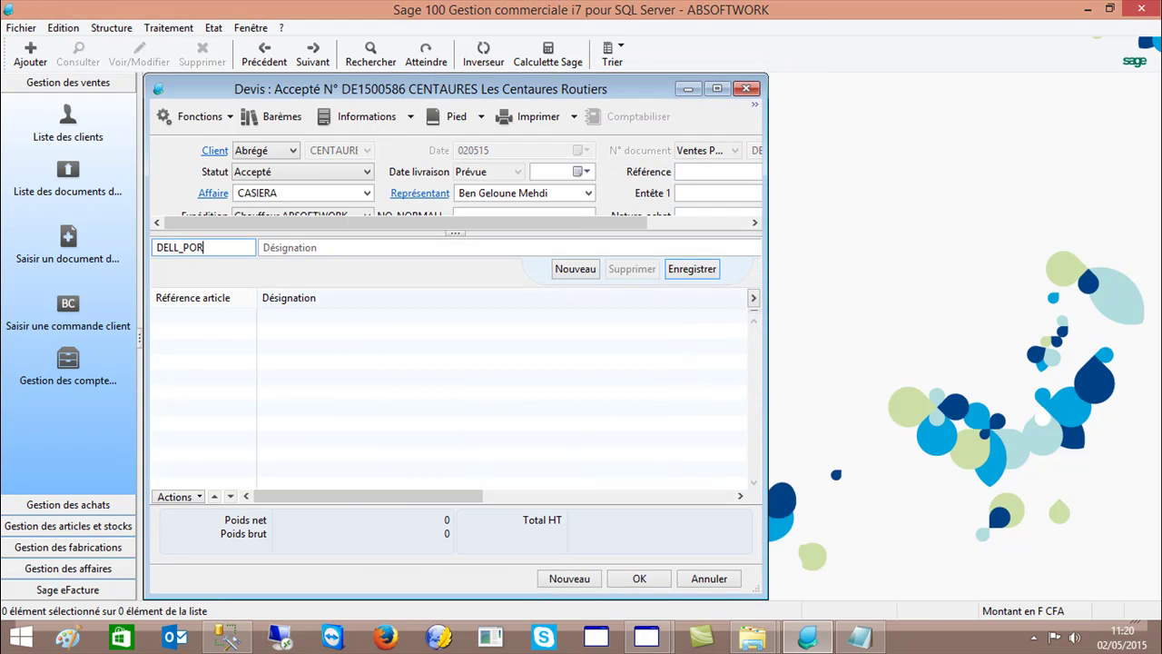
key(Return)
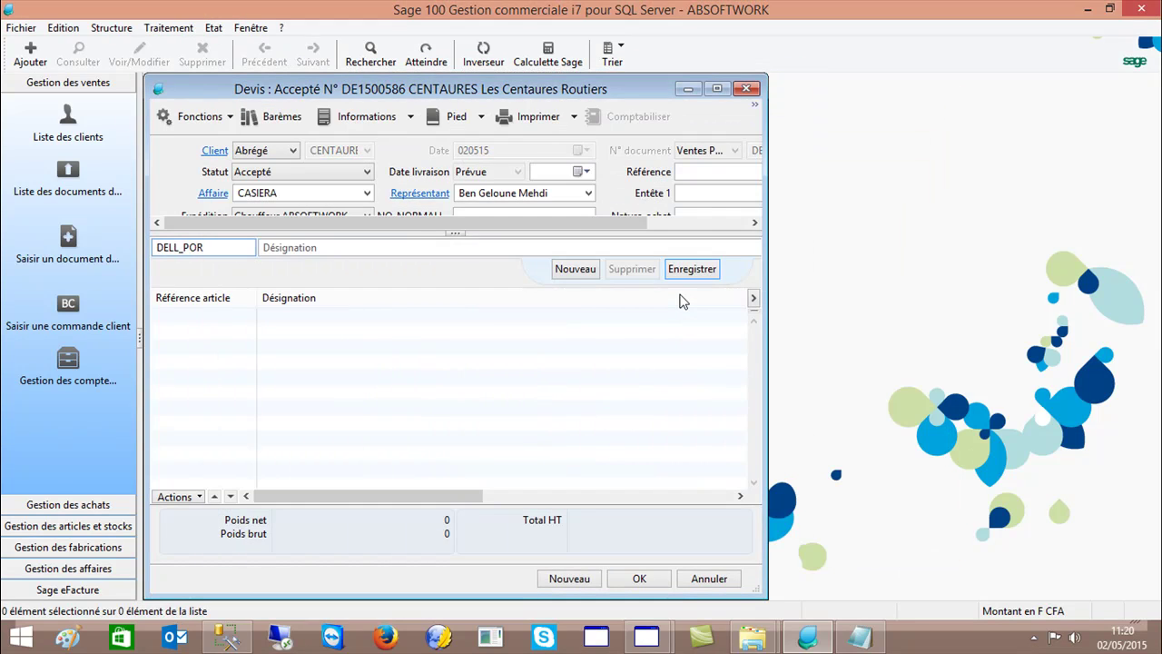
key(Return)
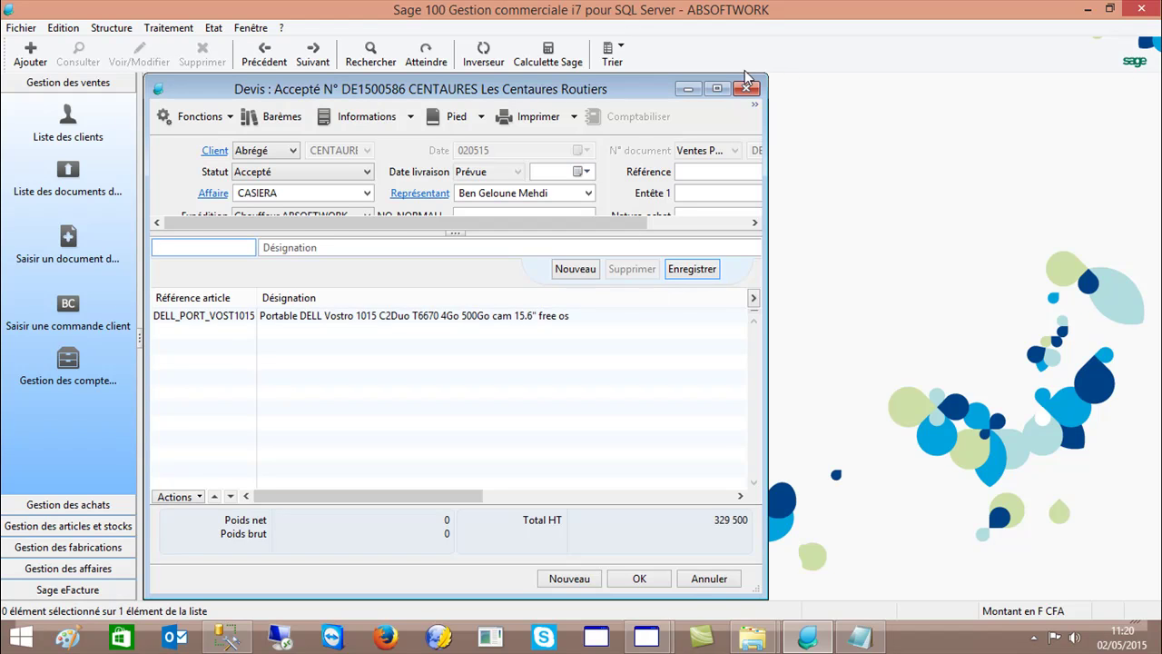
Step: Maximize the quote and try to transform it into a delivery note with status A facturer
click(719, 88)
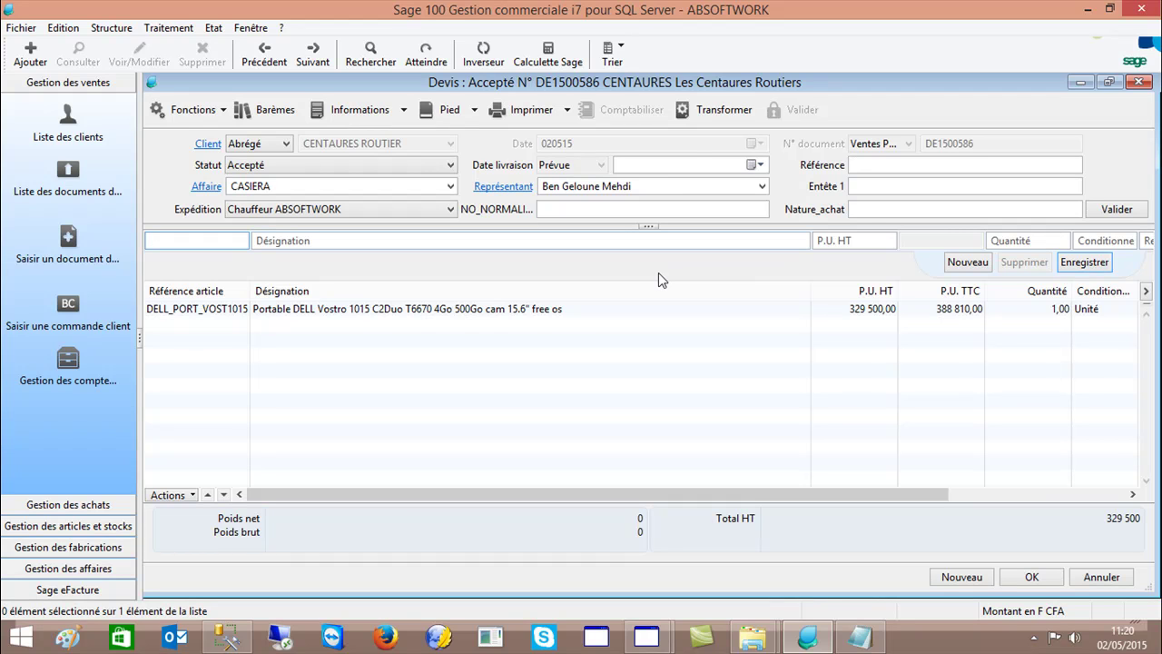
click(699, 111)
click(717, 111)
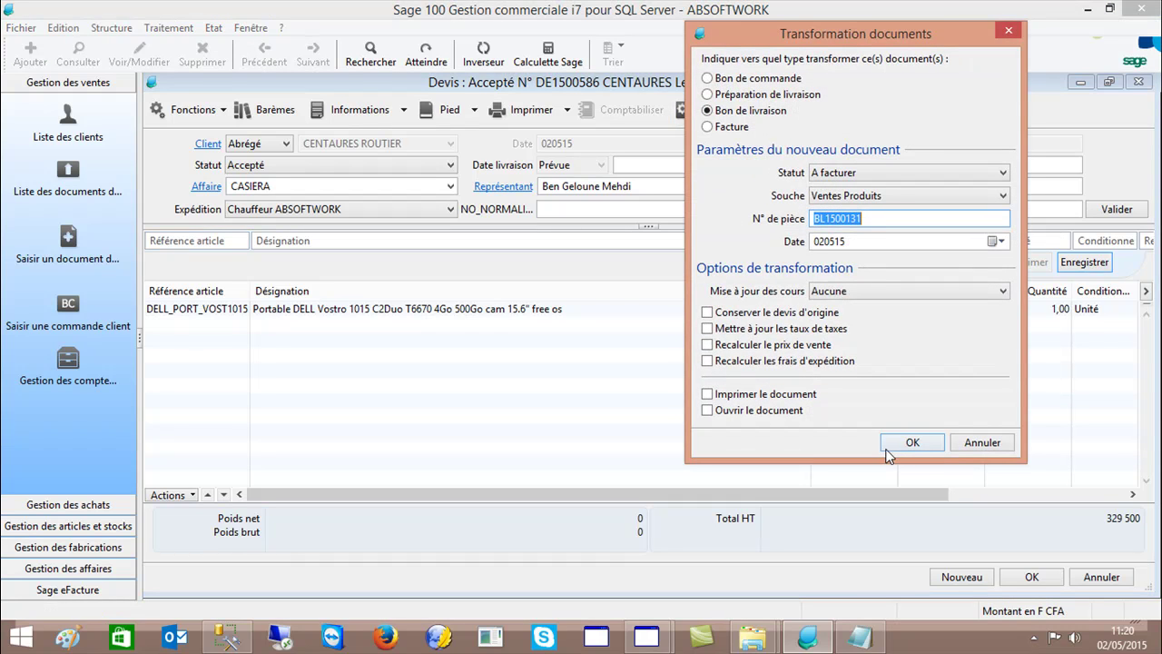
click(907, 444)
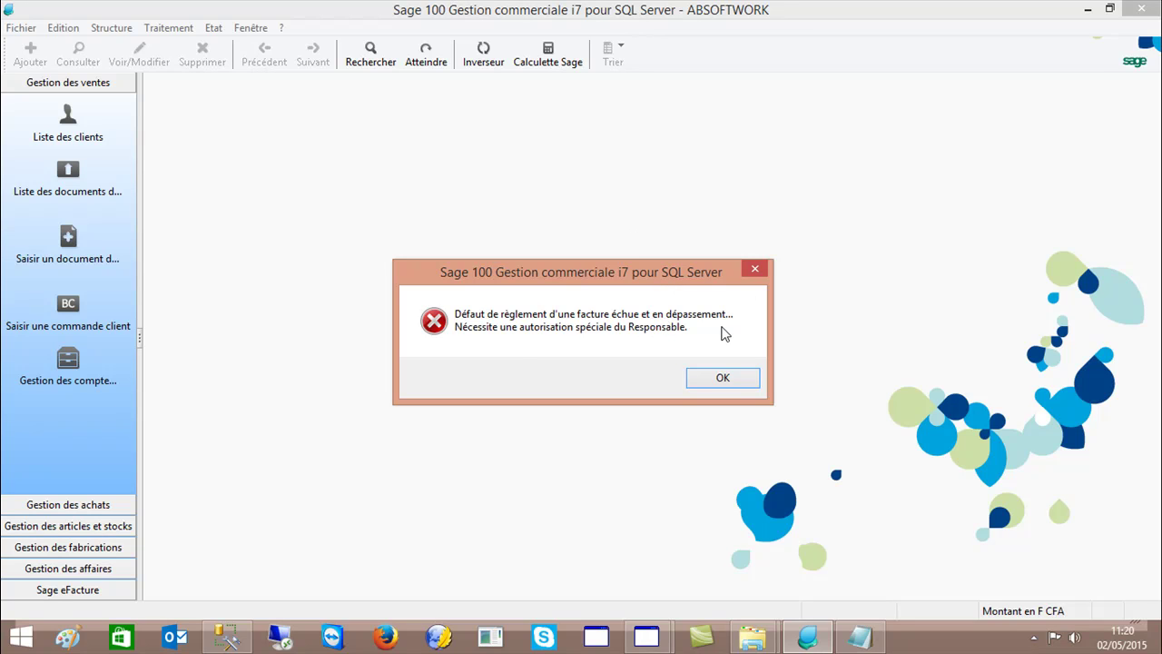
click(731, 380)
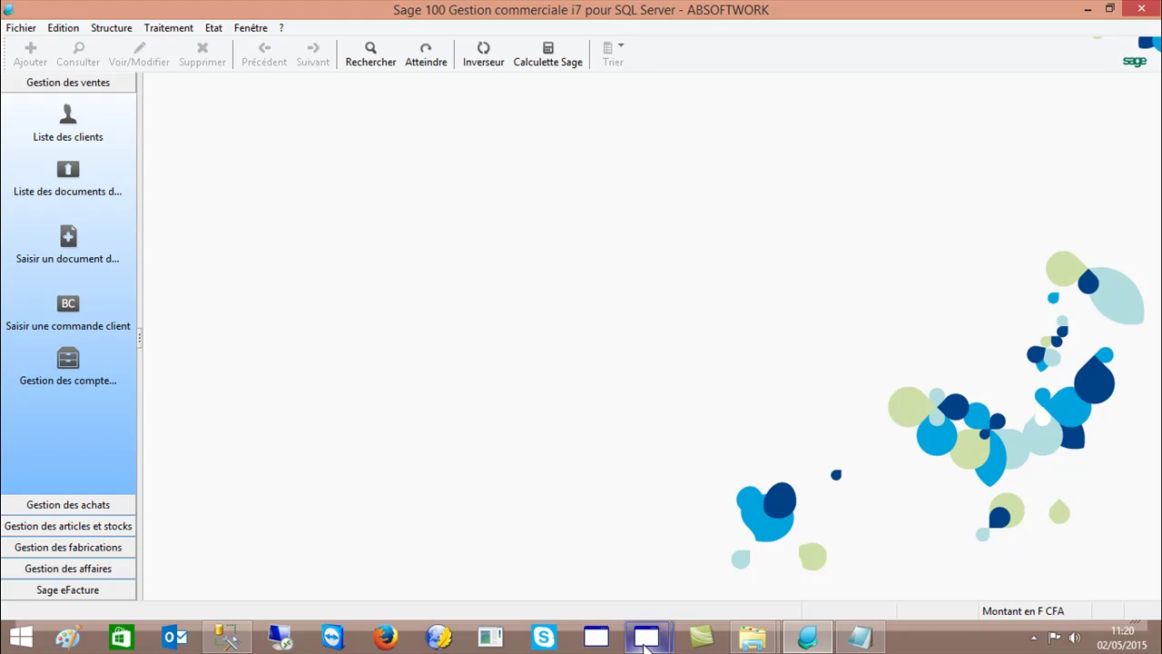
Step: Switch back to EDIRECOV, generate the client document situation preview and show the report's client filter
mouse_move(647, 646)
click(726, 545)
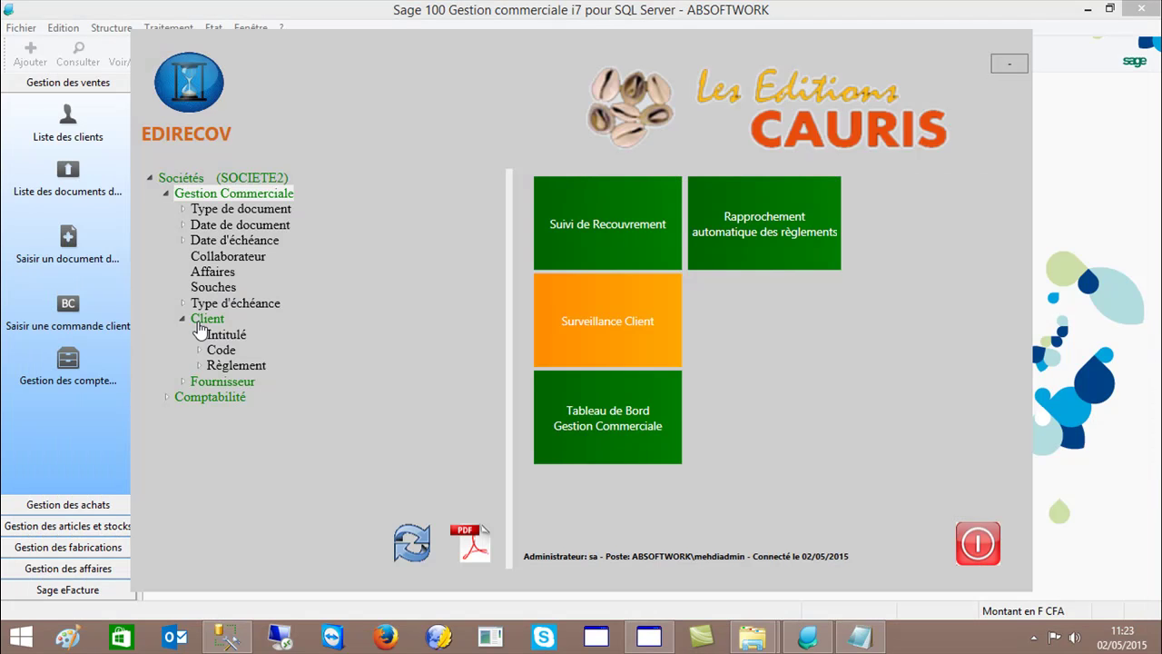
click(205, 319)
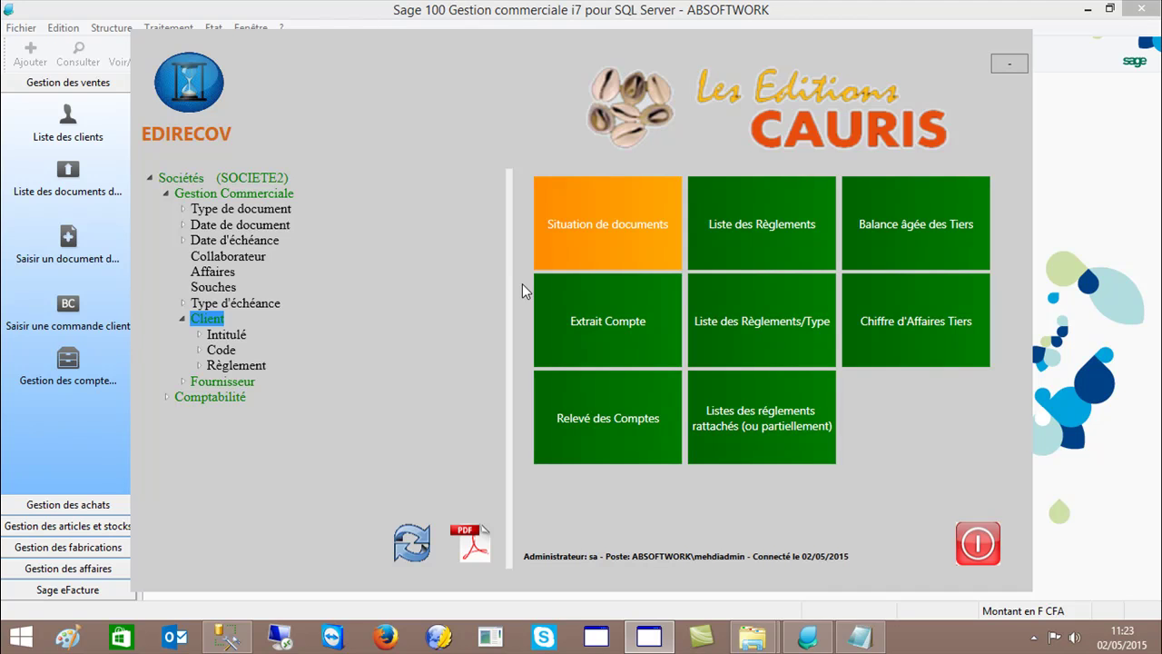
click(585, 231)
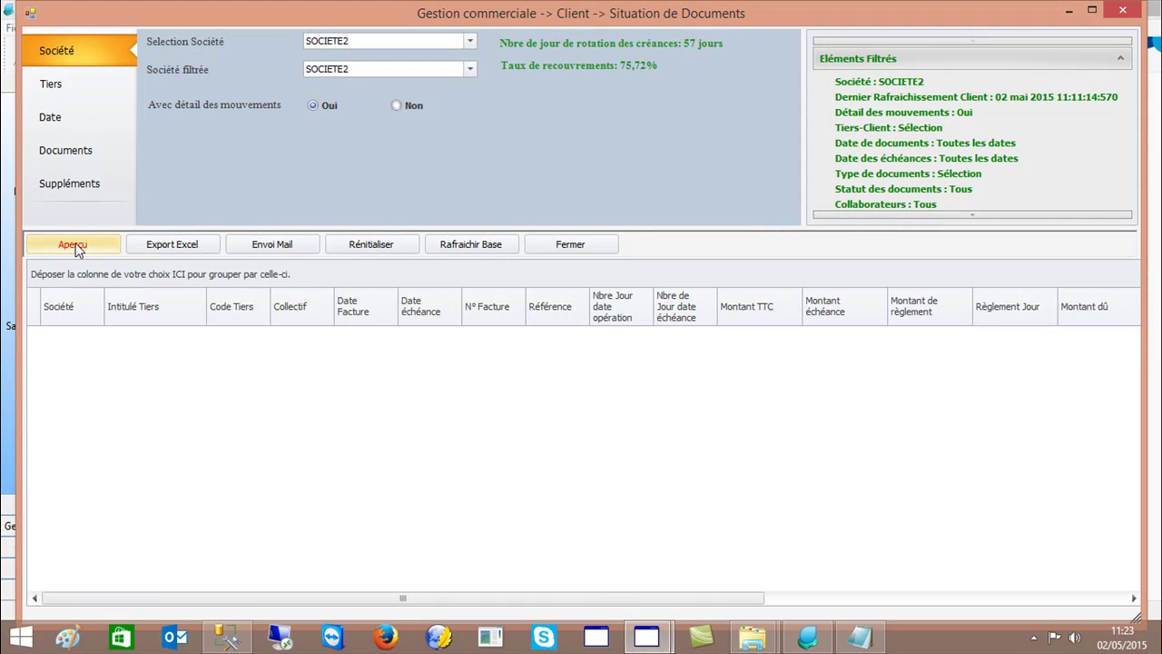
click(74, 246)
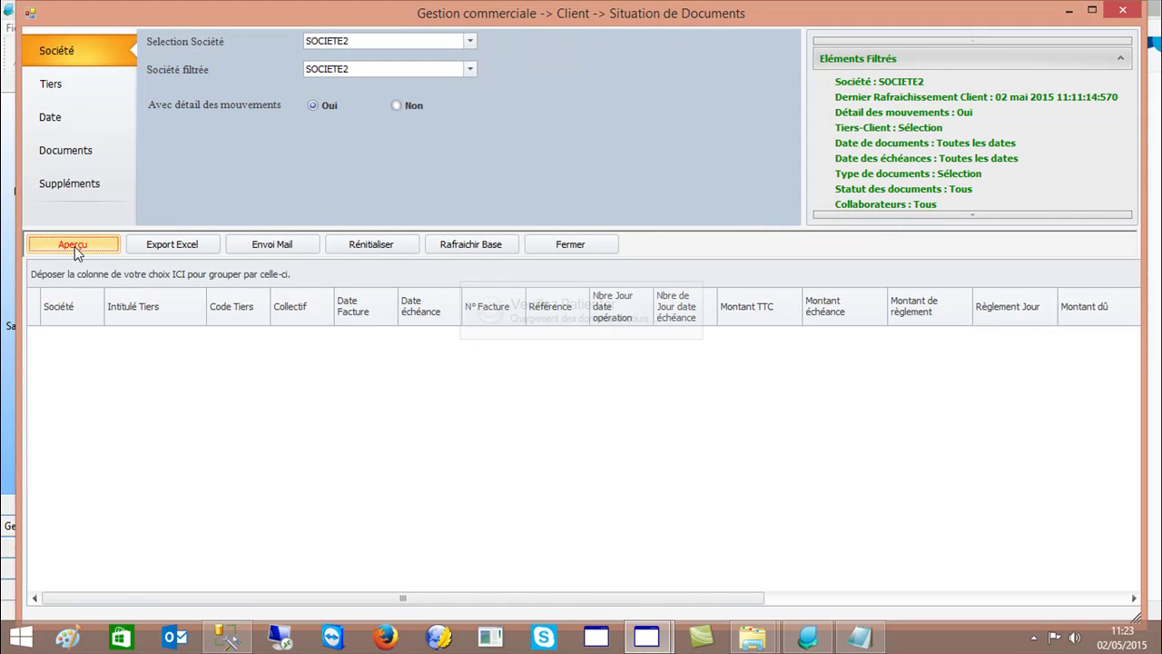
click(70, 80)
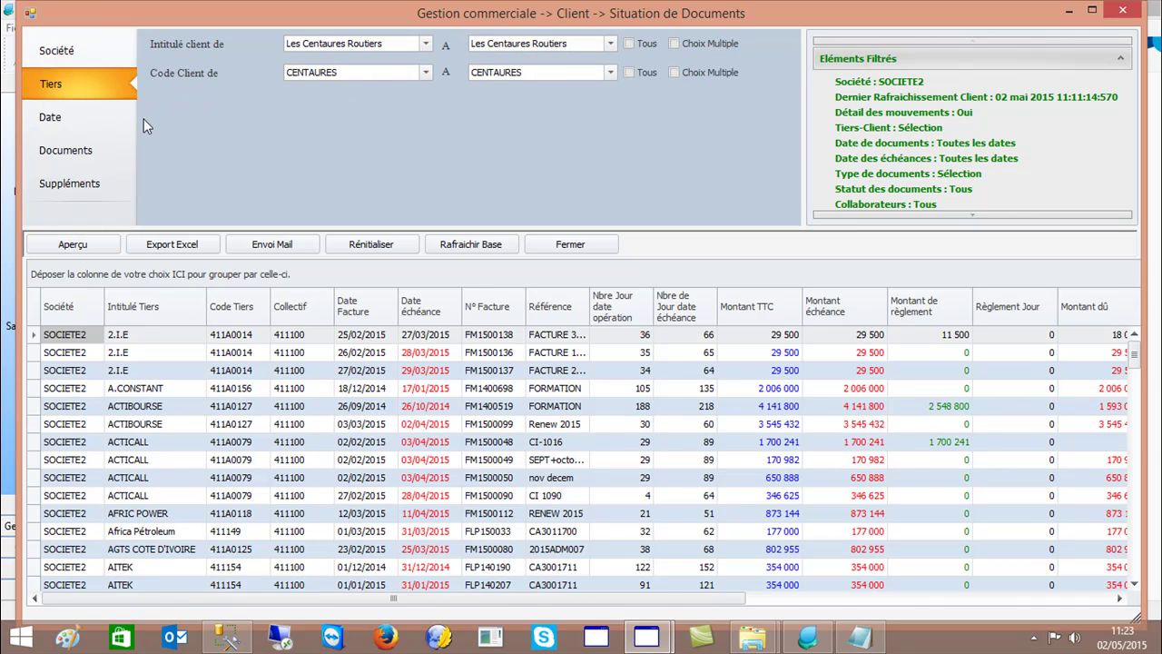
Step: Generate the document situation preview for Les Centaures Routiers with the due-date type Toutes échéances non soldées, and close the report
click(41, 156)
click(514, 100)
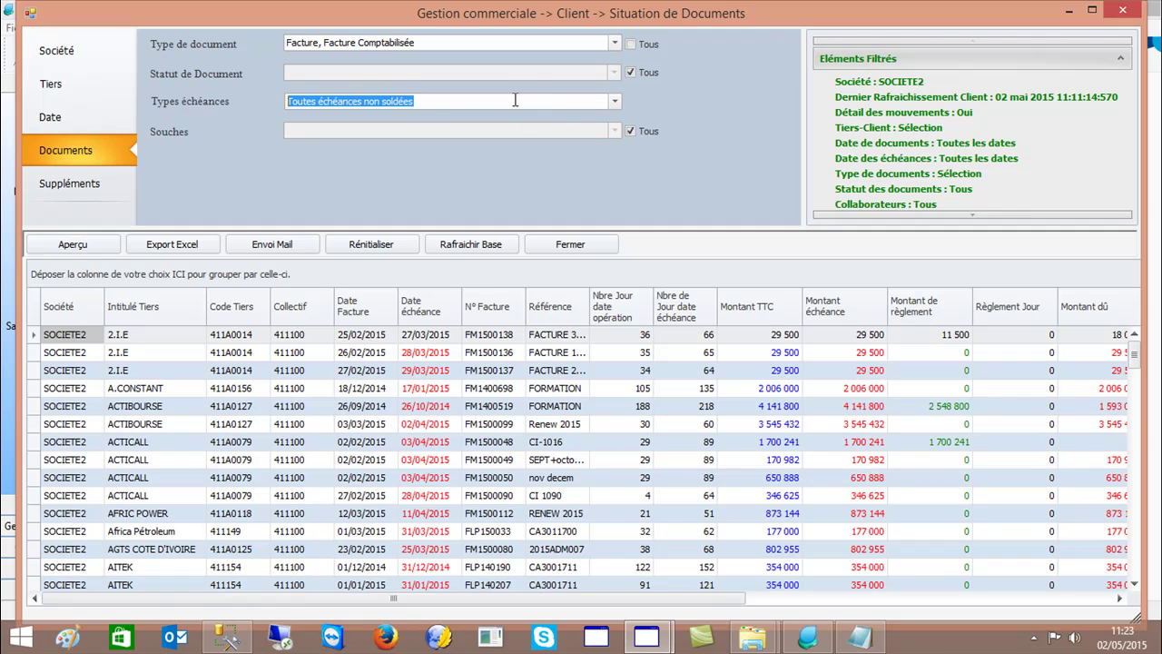
click(75, 246)
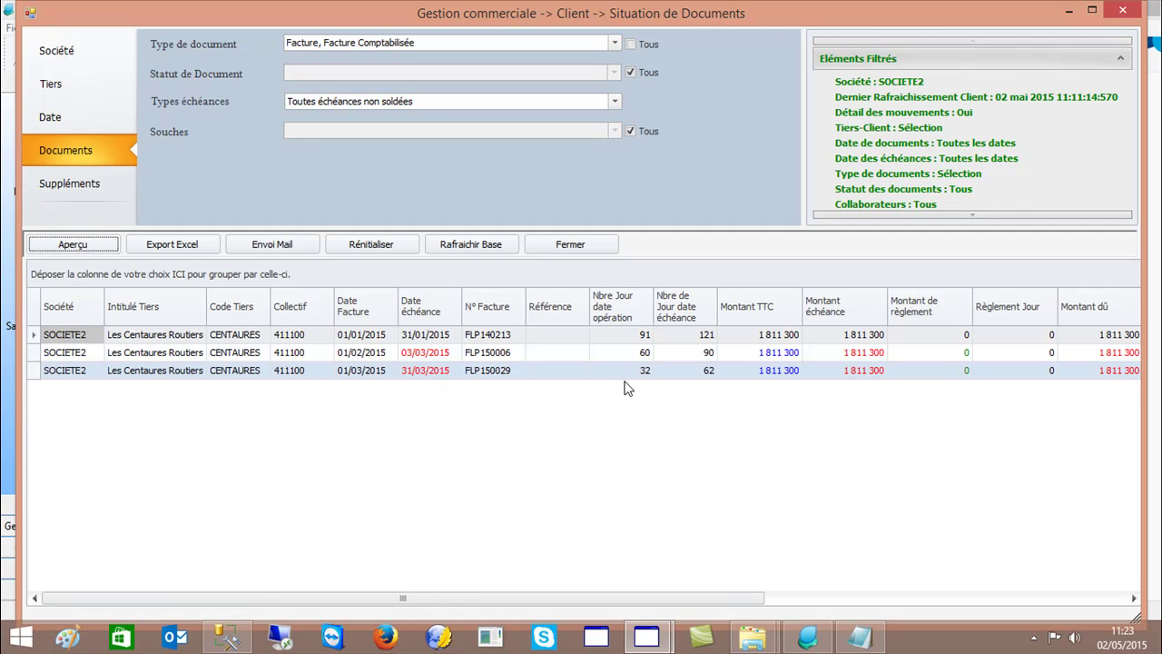
click(549, 243)
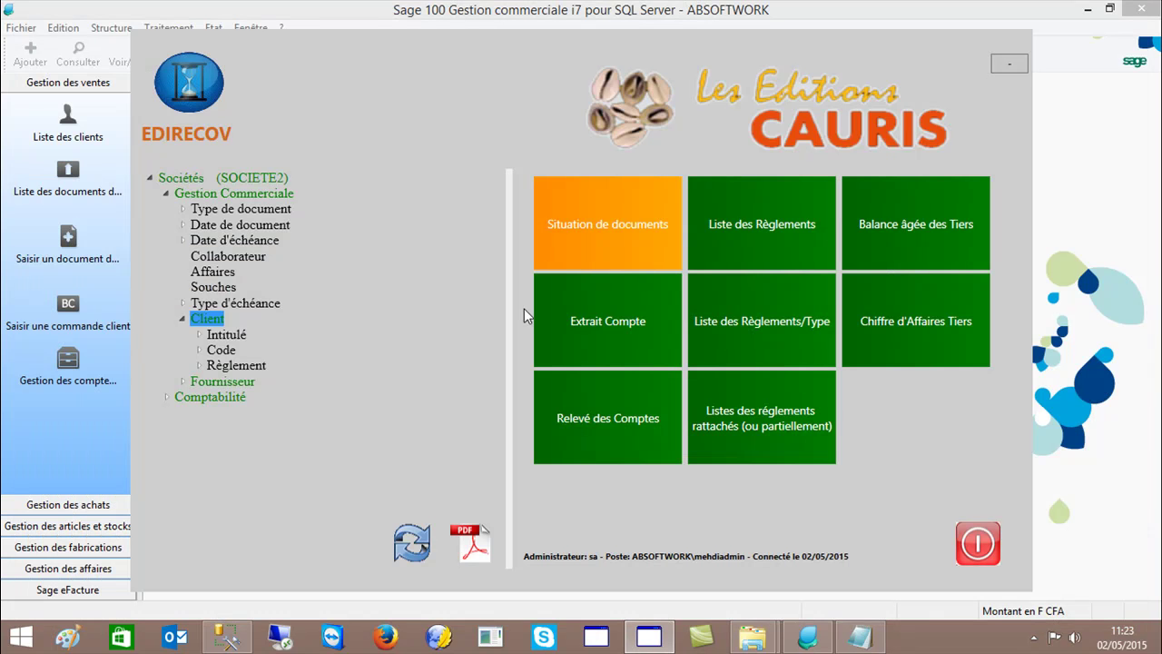
Step: Install client surveillance on SOCIETE2 for all clients with an authorised overdue delay of 92 days and execute the blocking
click(209, 194)
click(593, 349)
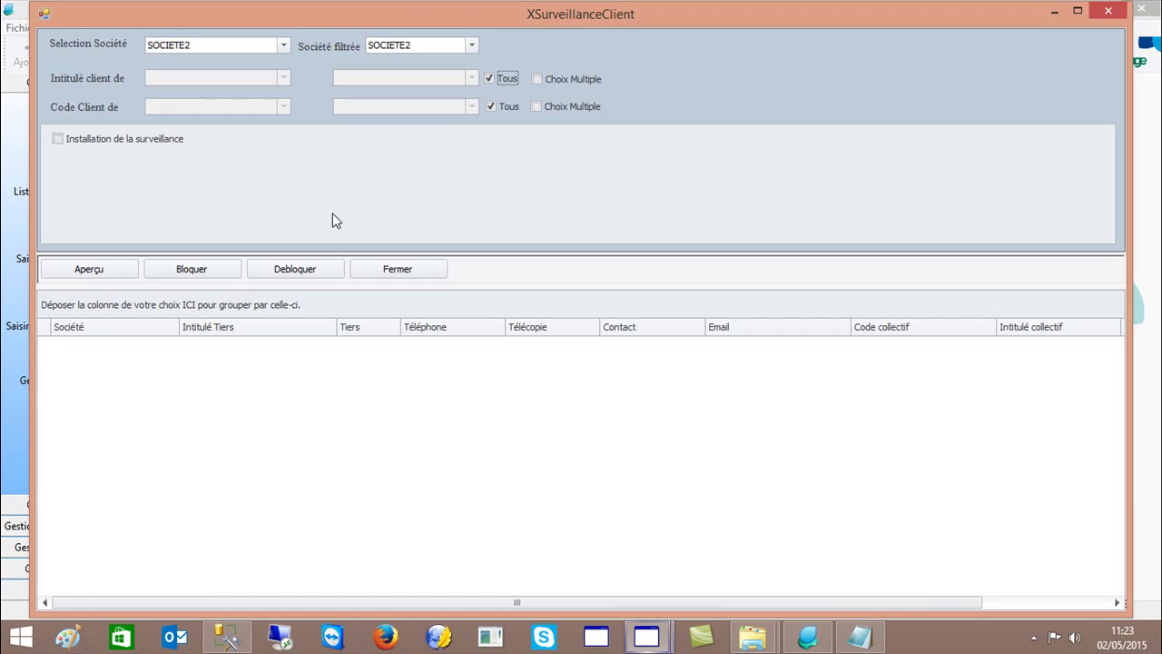
click(94, 138)
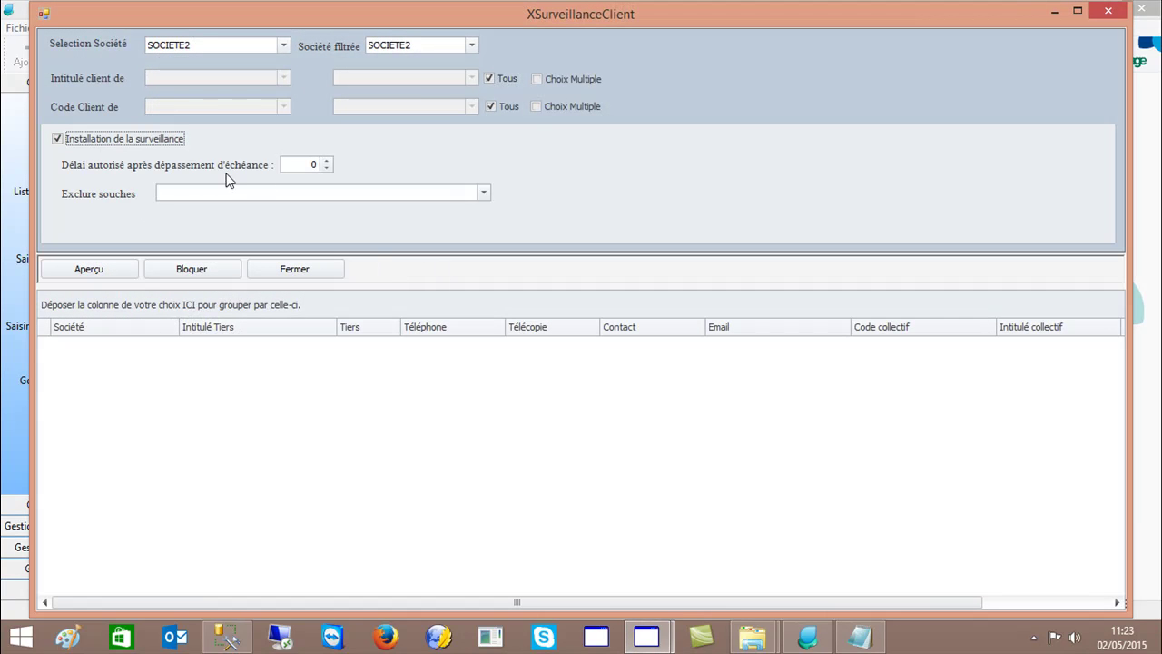
click(318, 162)
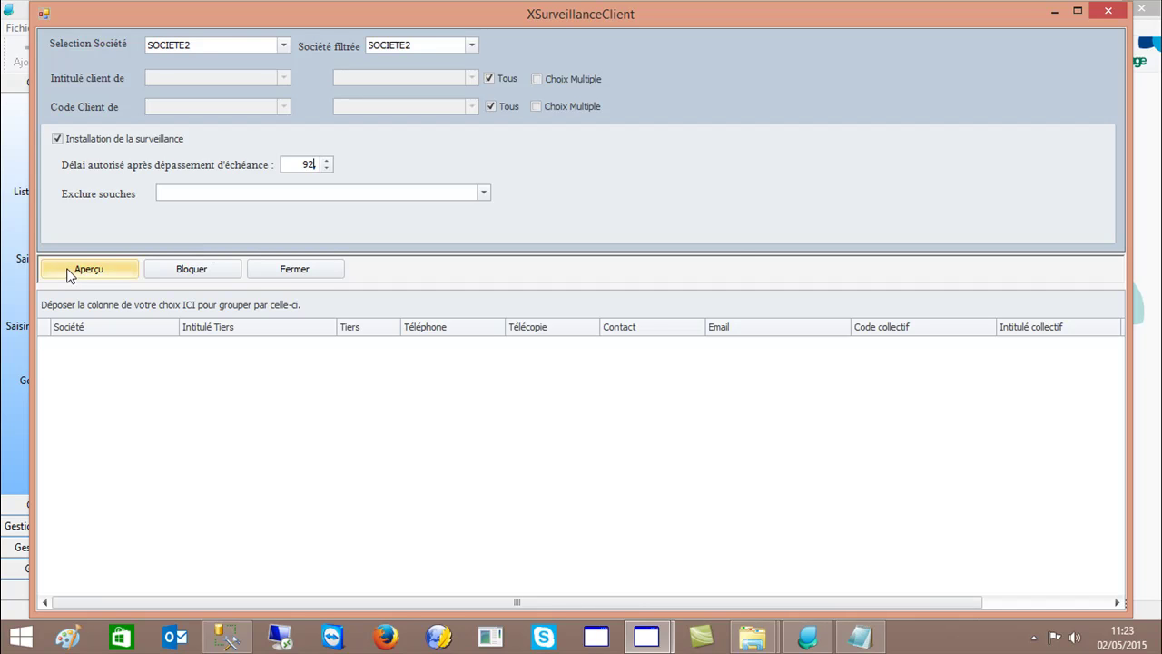
click(225, 272)
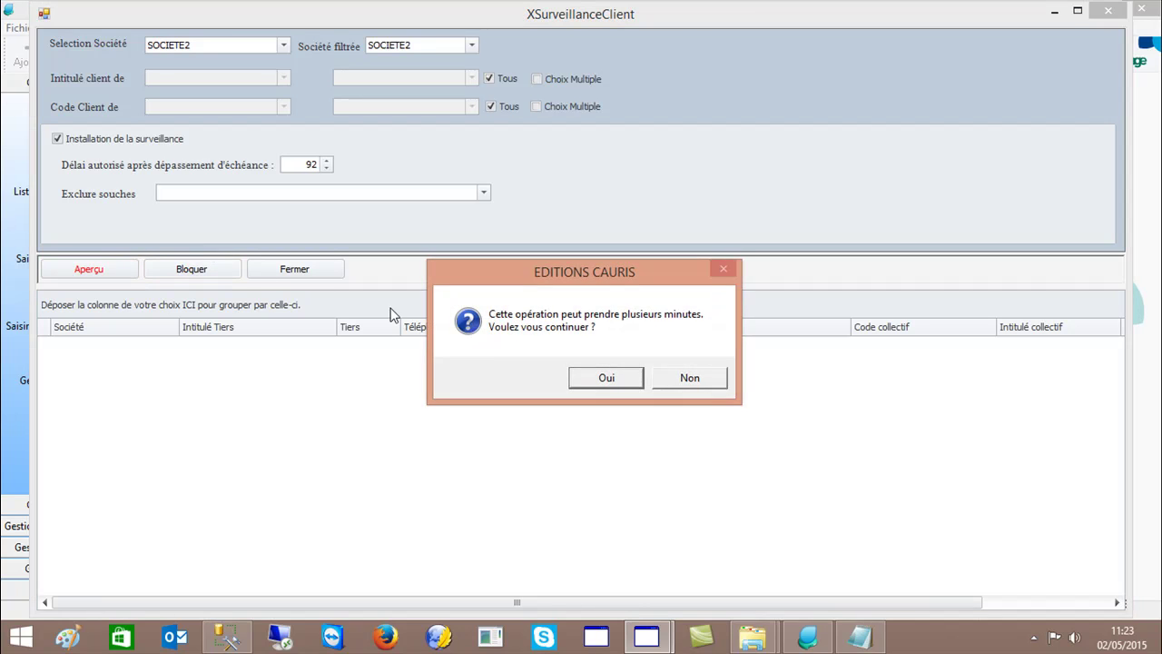
click(595, 376)
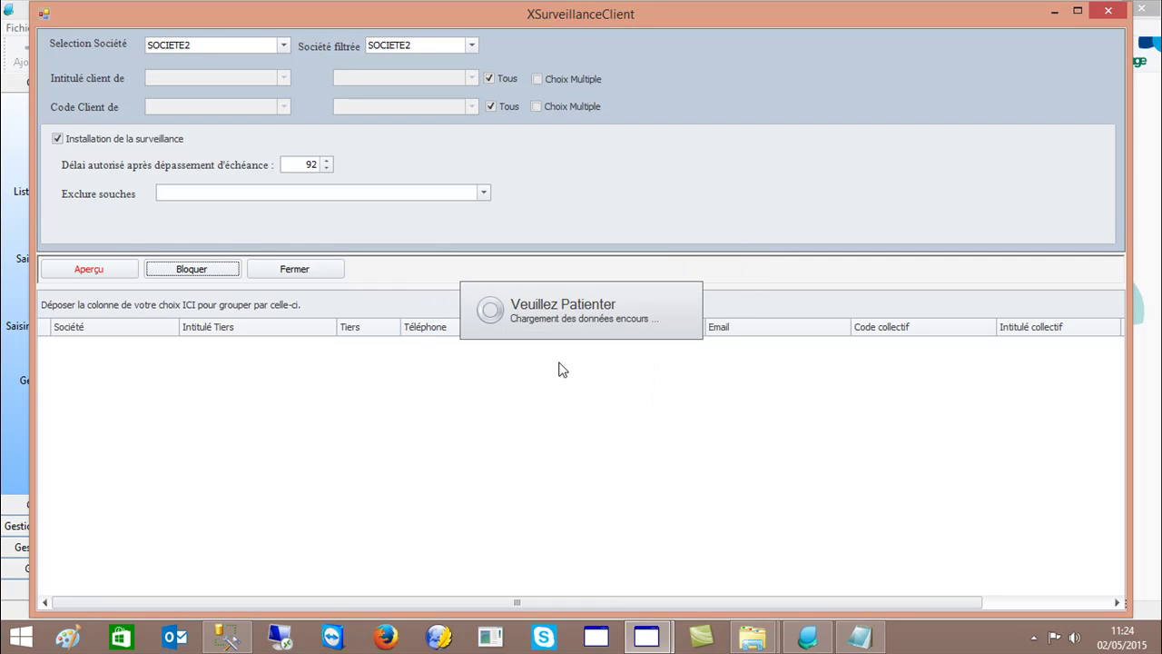
click(642, 376)
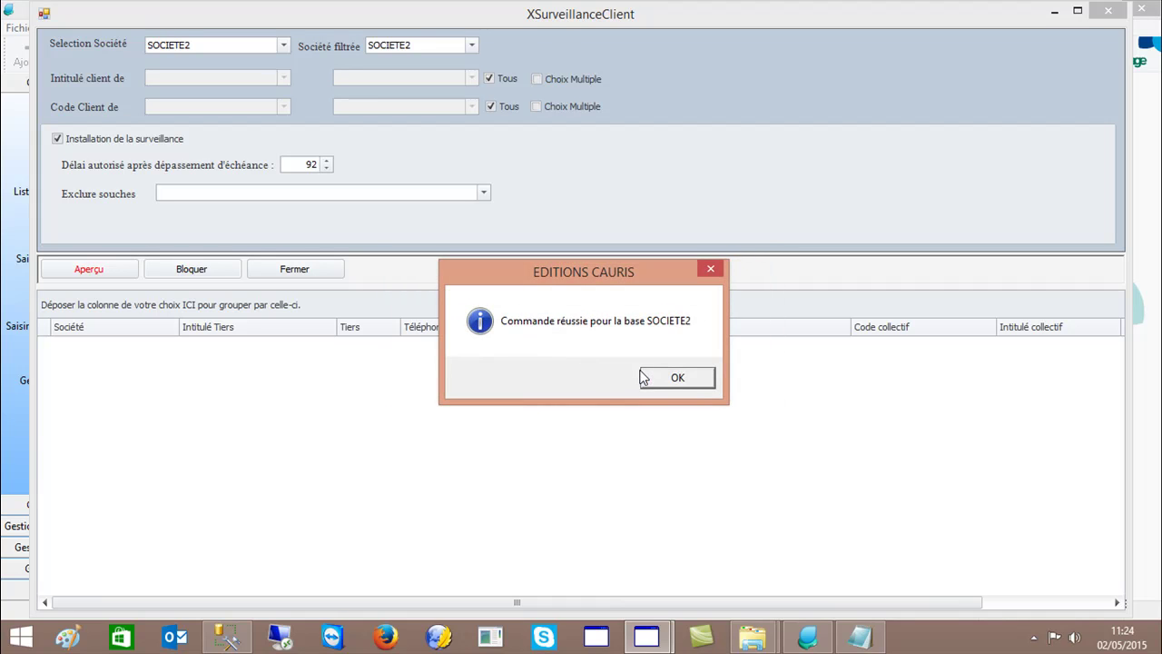
click(655, 383)
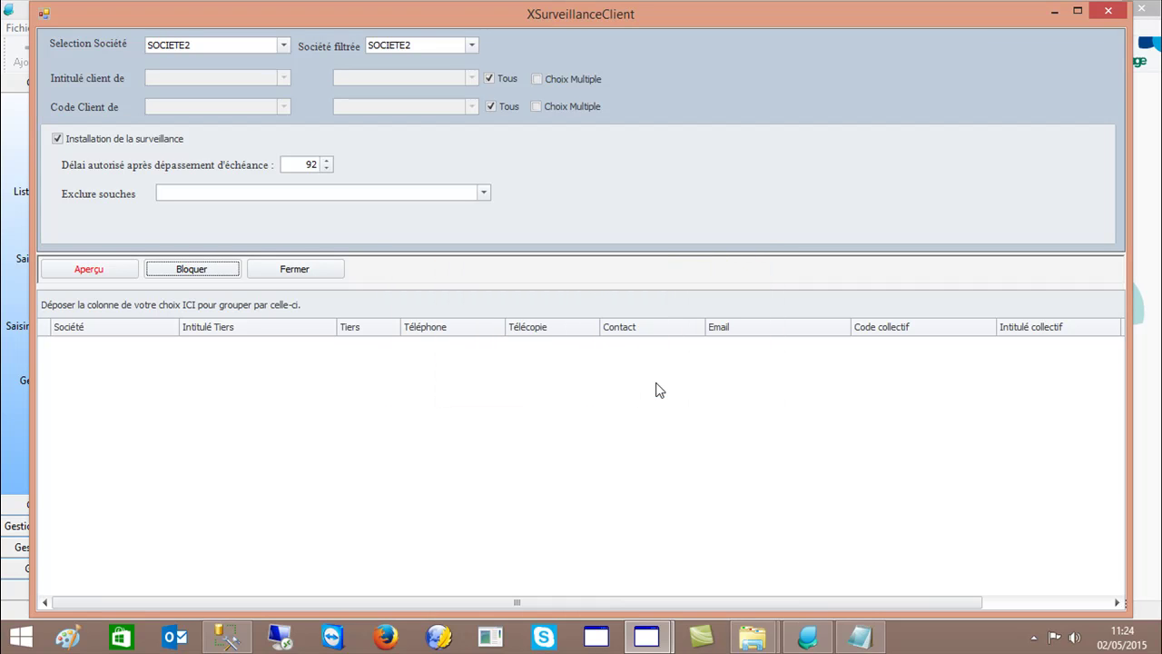
Step: Switch to Sage 100 Gestion commerciale and filter the list of sales quotes on client number CENTAURES
click(800, 632)
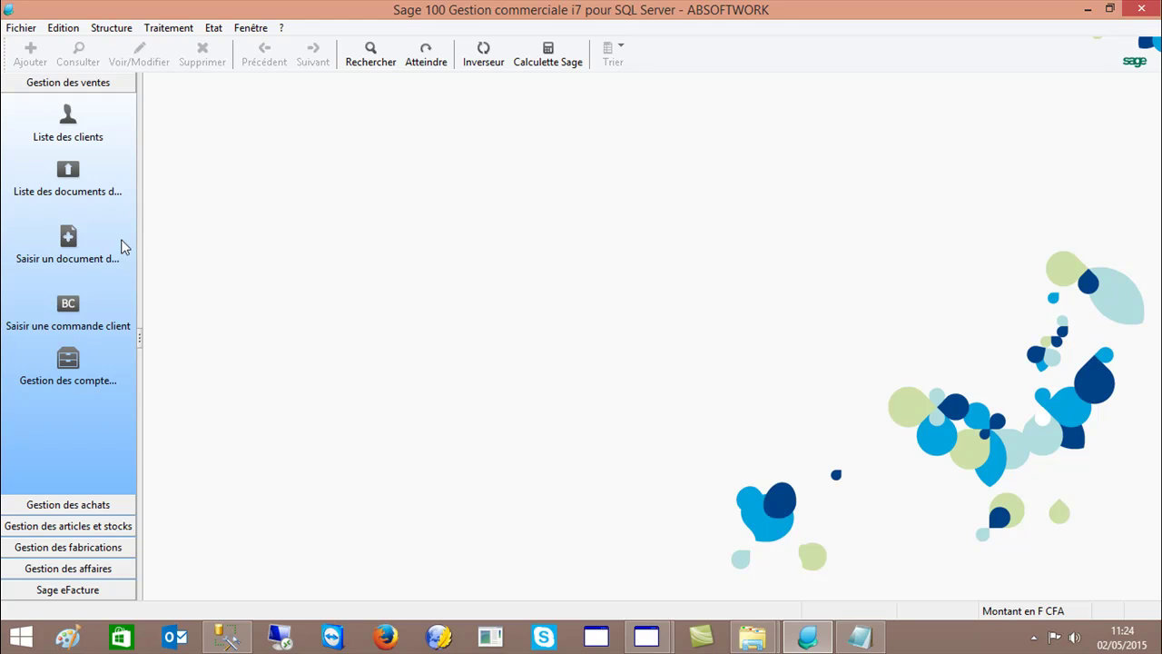
click(82, 251)
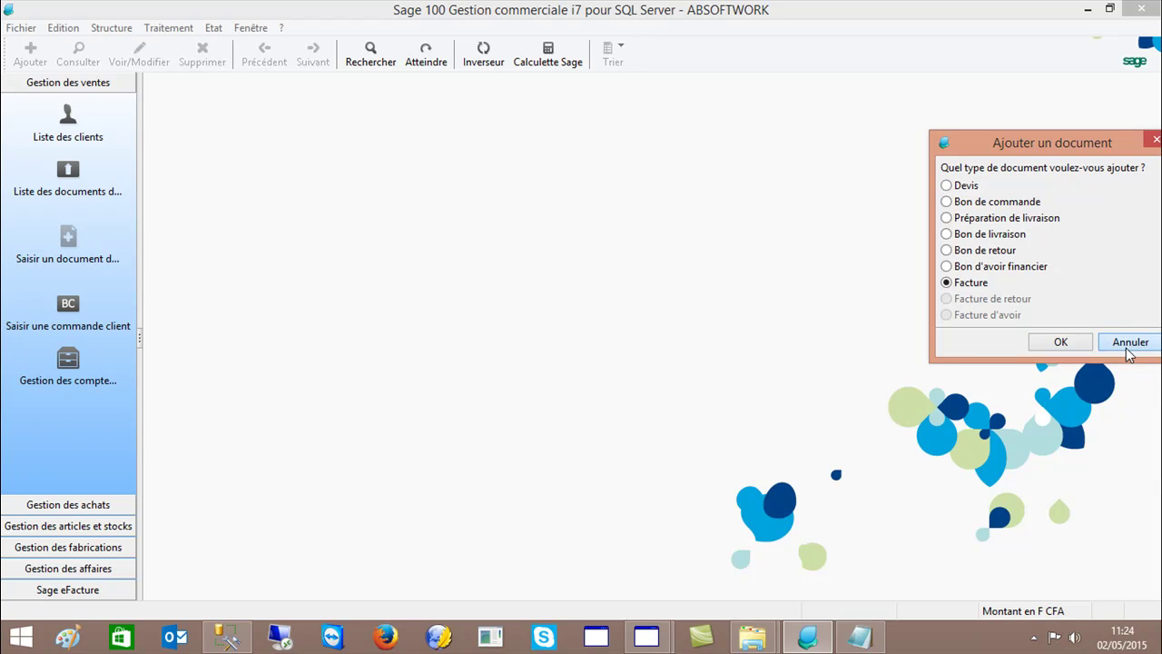
click(1126, 341)
click(72, 172)
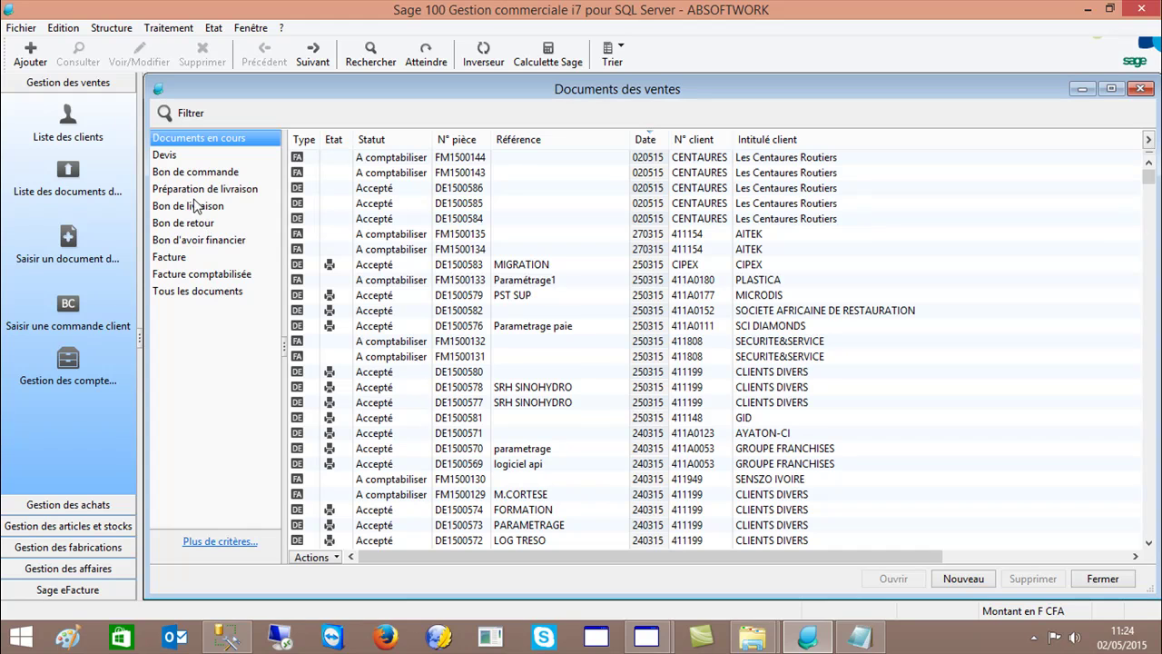
click(165, 156)
click(221, 541)
text(CENTAURES)
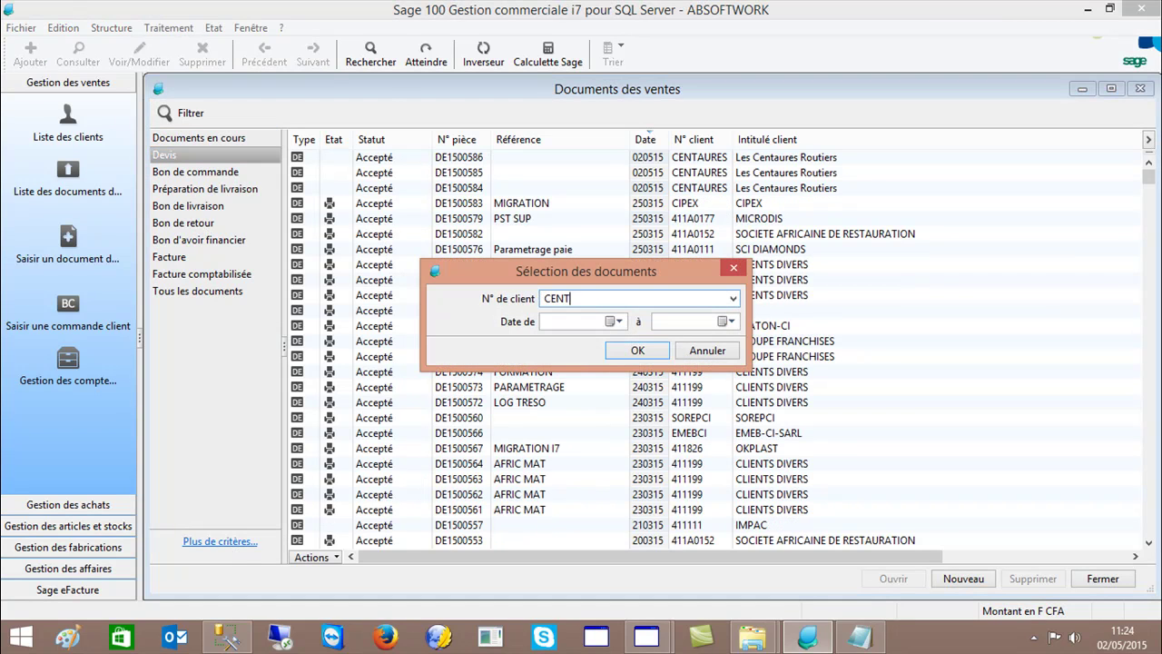
key(Return)
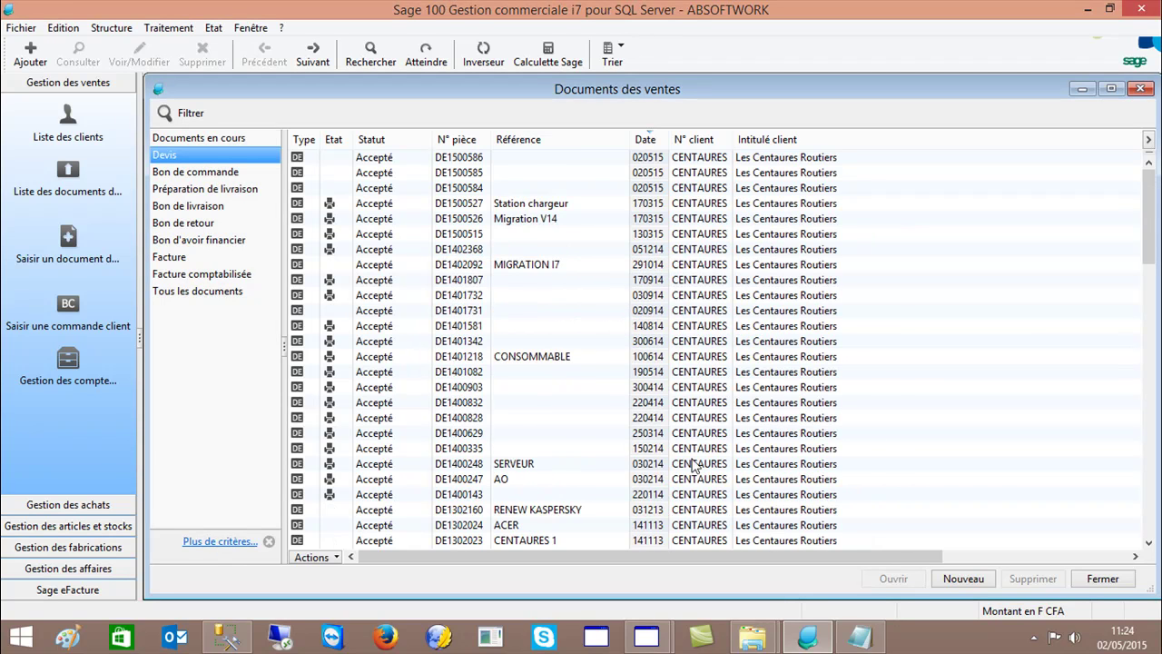
Step: Open the oldest Les Centaures Routiers quote, DE1100042, maximize it and transform it
drag(1150, 251, 1149, 545)
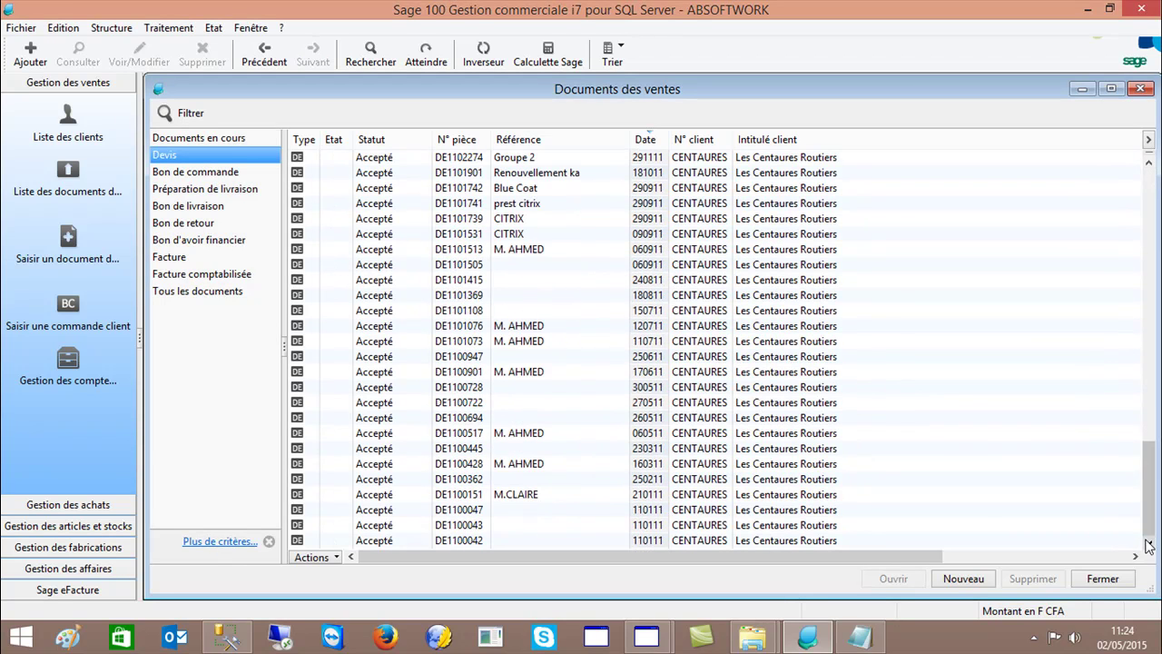
click(778, 541)
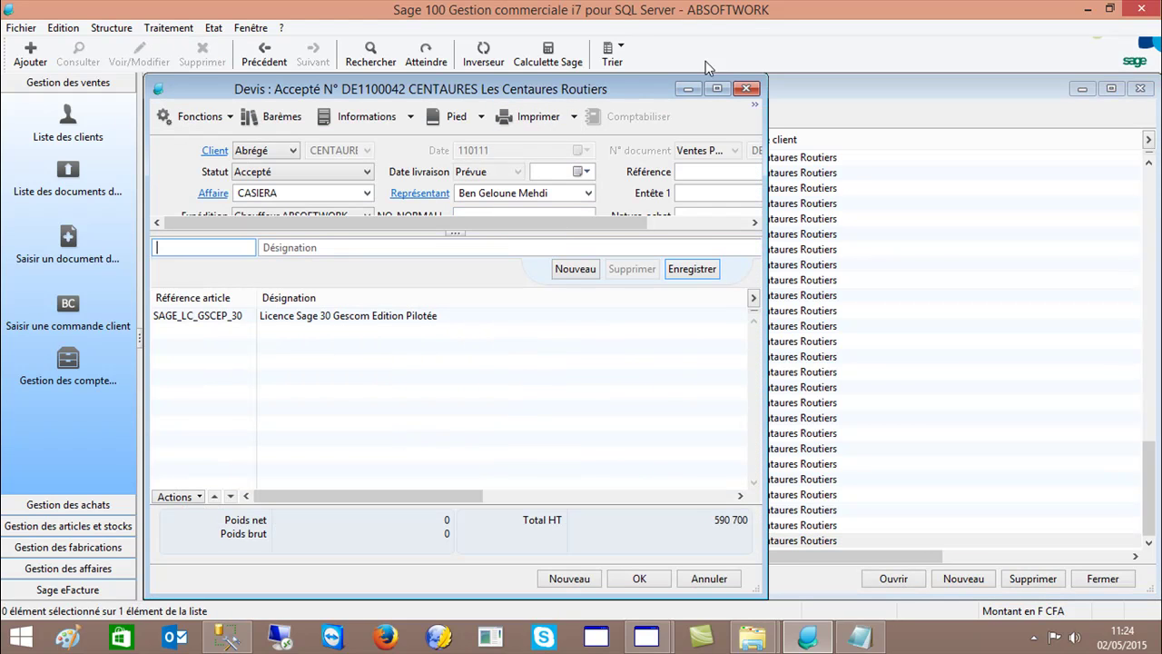
double_click(620, 94)
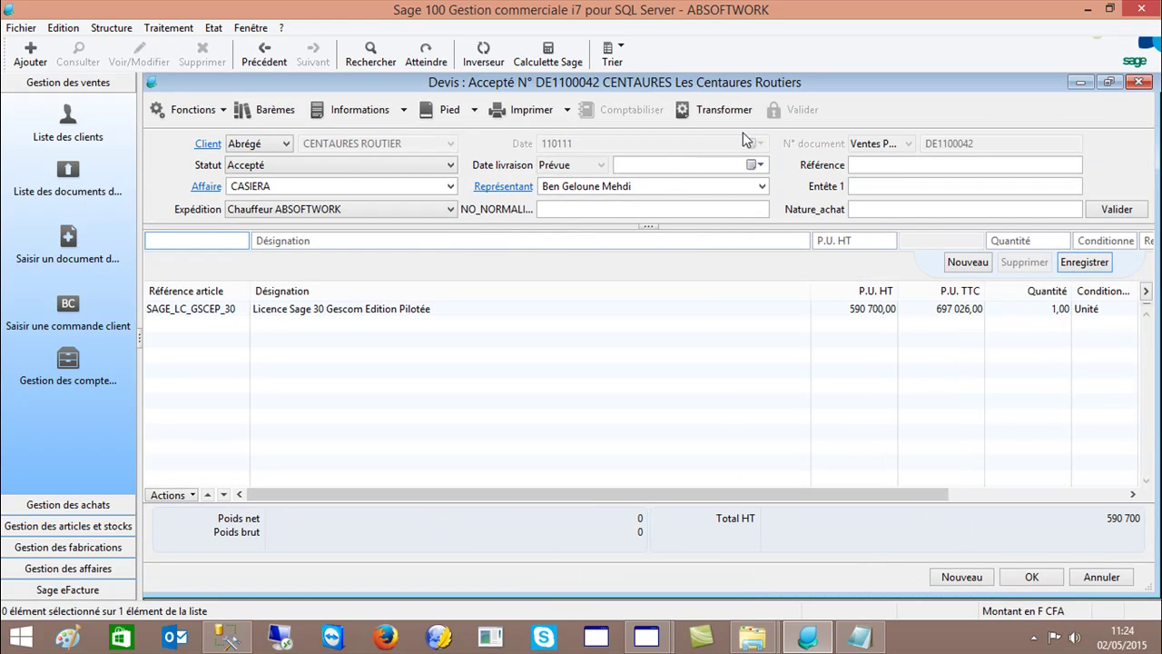
click(723, 111)
click(735, 111)
click(899, 442)
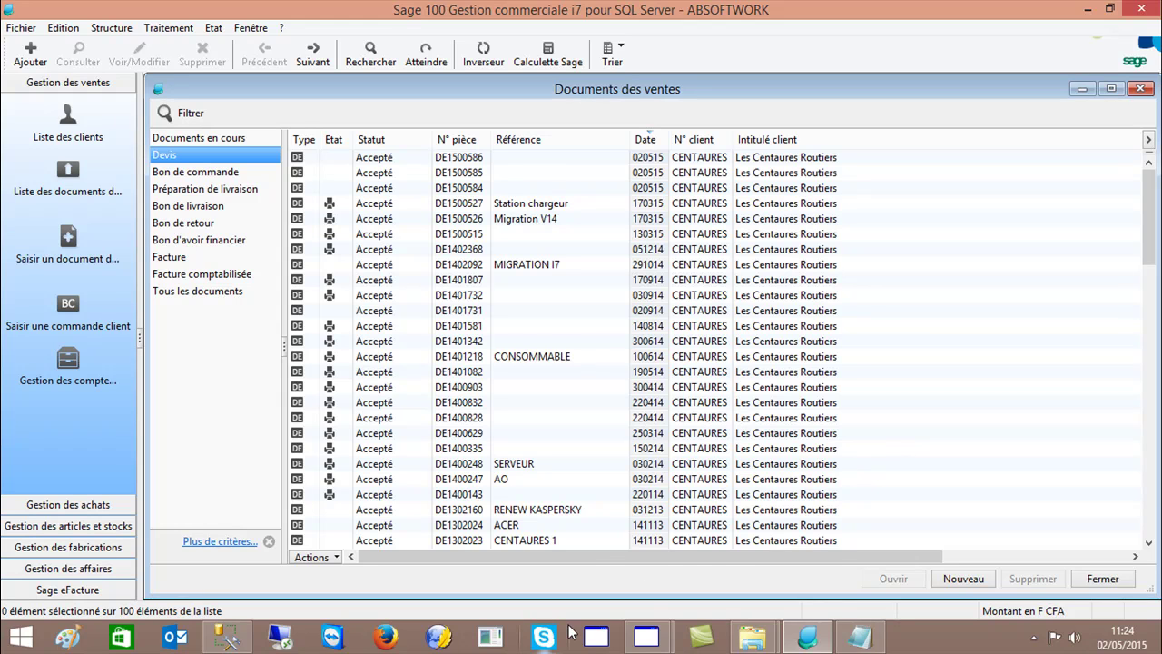
Step: Switch back to EDIRECOV, show the Gestion Commerciale dashboard's date and analysis scope filters for Bijou SA, and generate its preview
click(633, 642)
click(596, 562)
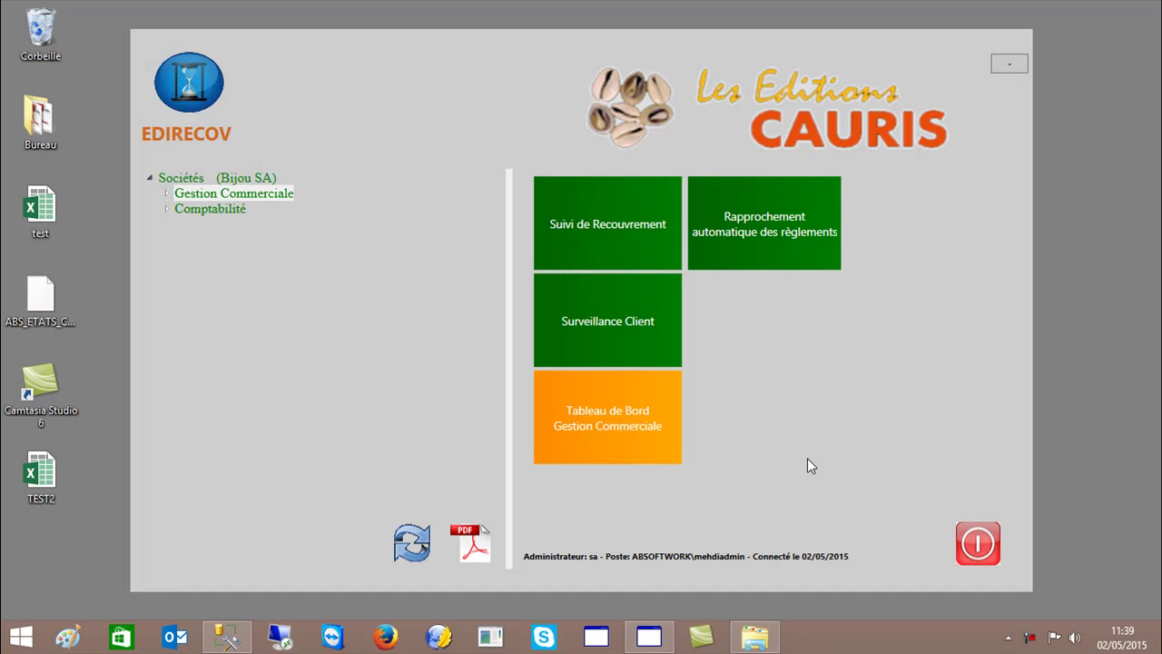
click(618, 421)
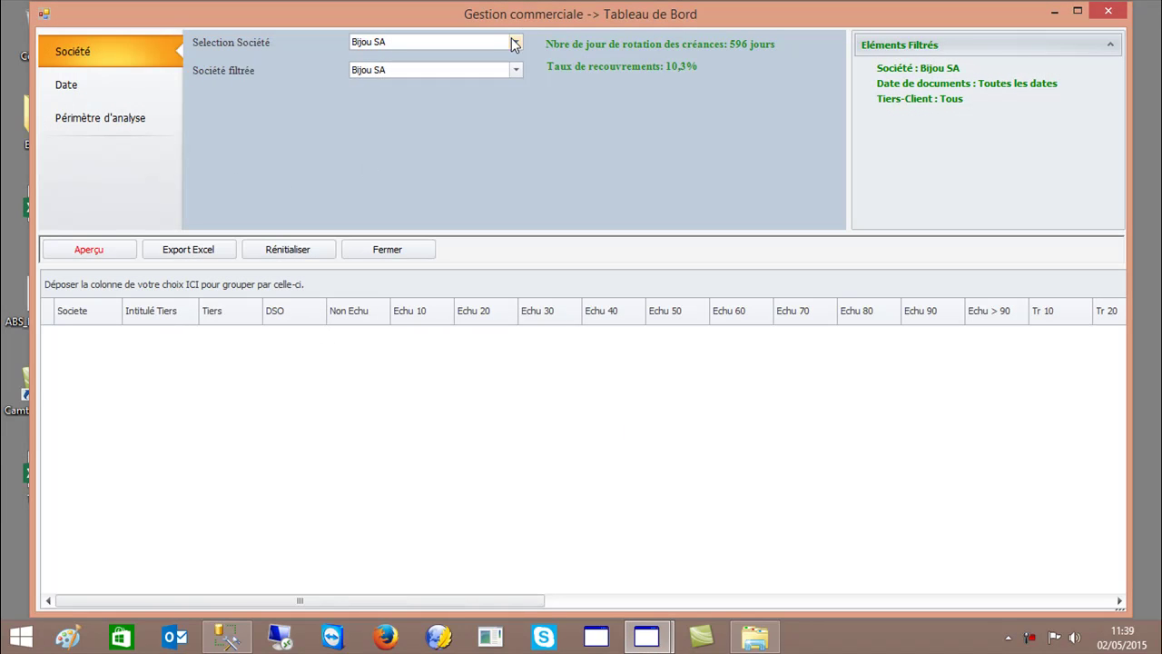
click(83, 83)
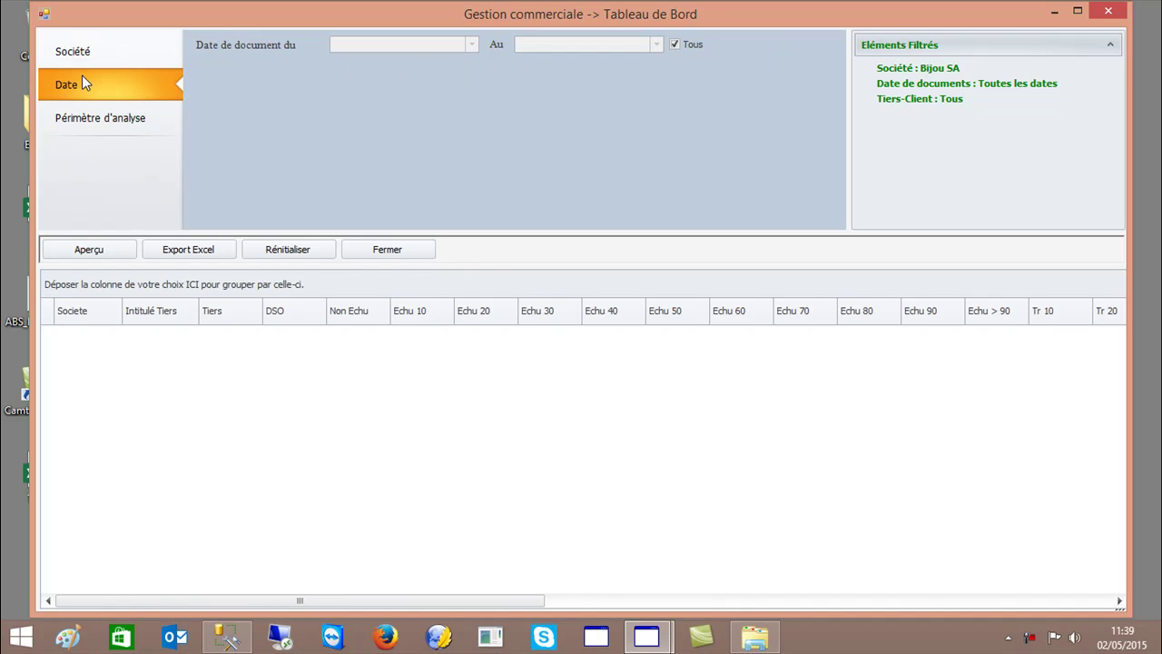
click(78, 118)
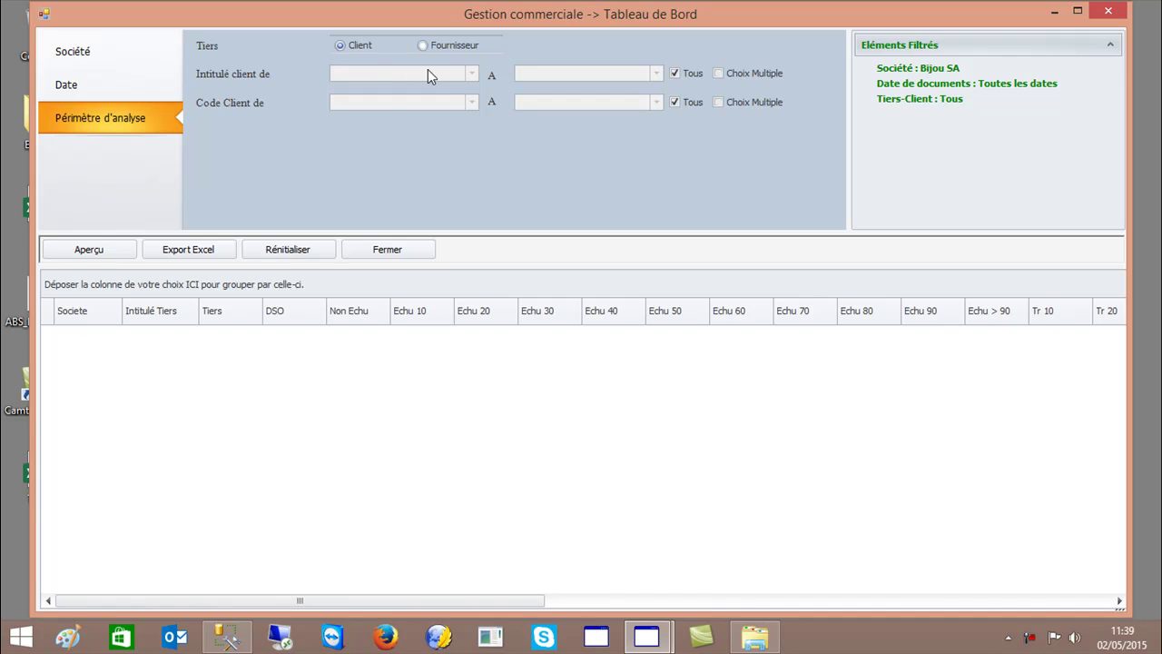
click(88, 249)
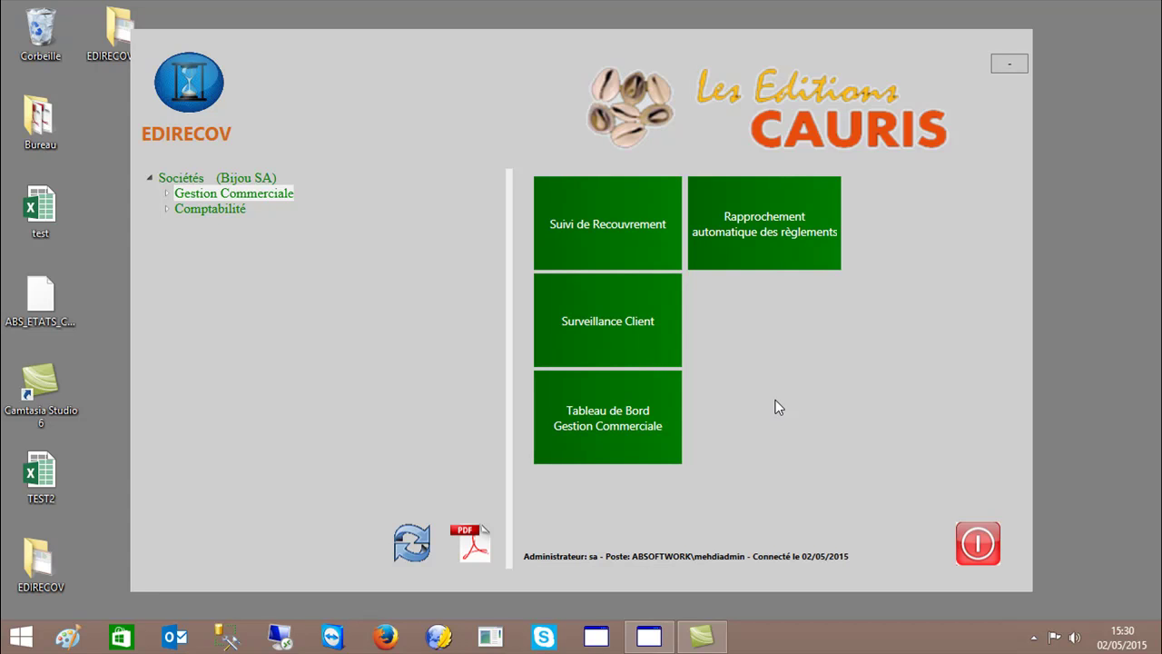
Step: Examine the Statut Recouvrement options in the supplementary filters of Suivi de Recouvrement, reset the filter to Tous and close the report
click(584, 226)
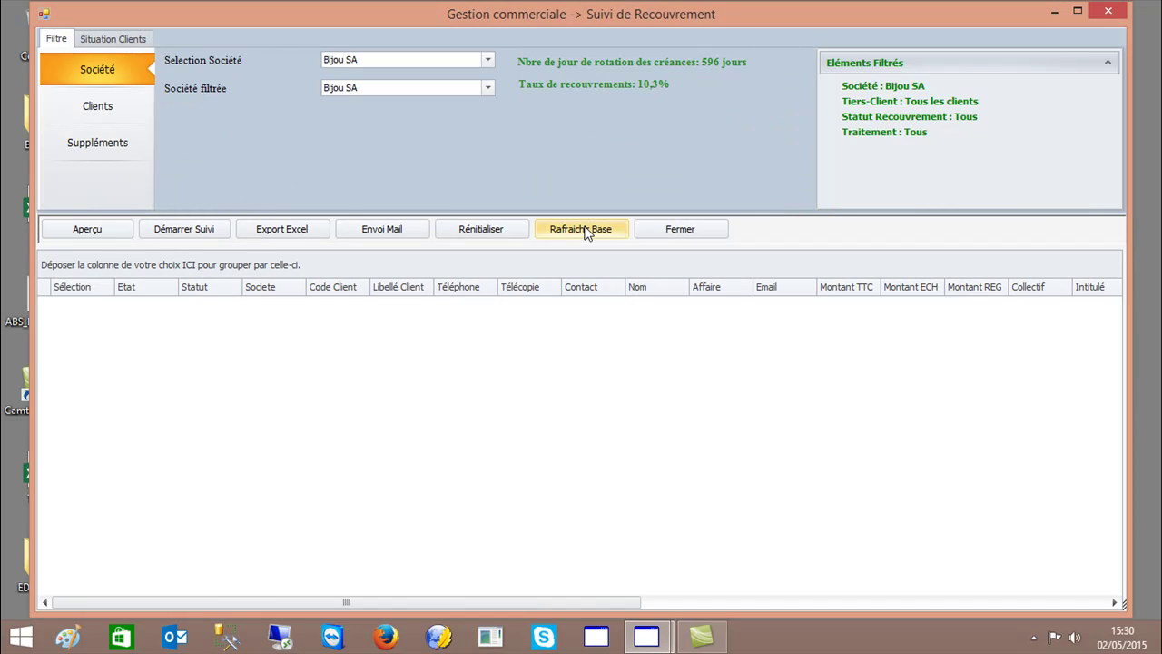
click(128, 141)
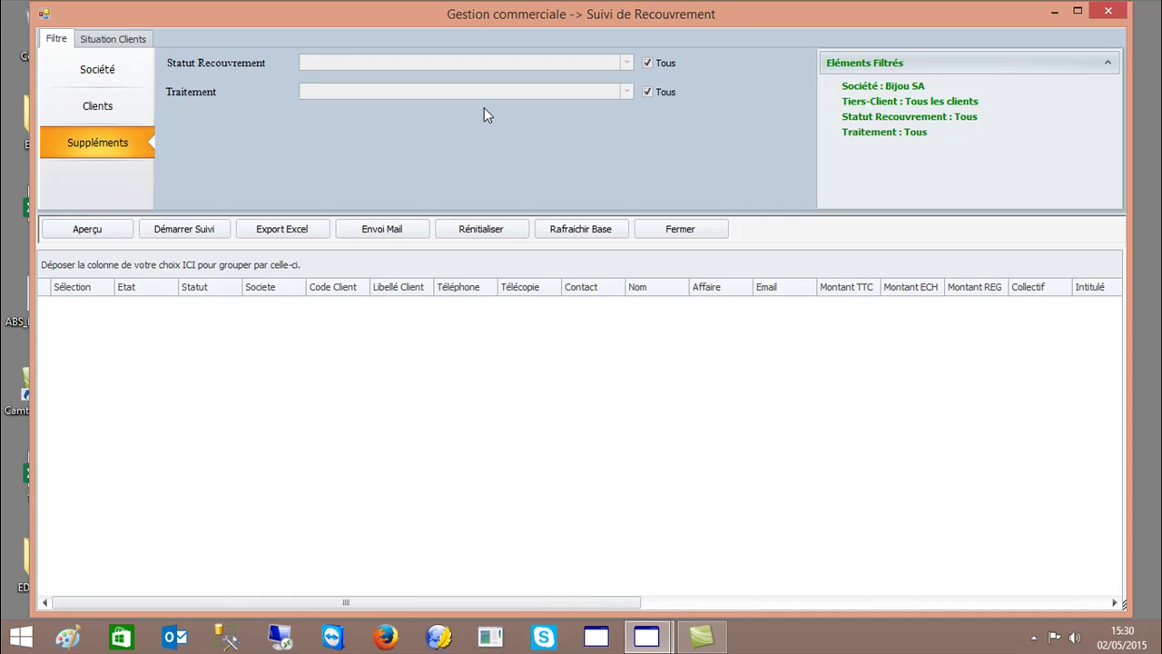
click(647, 62)
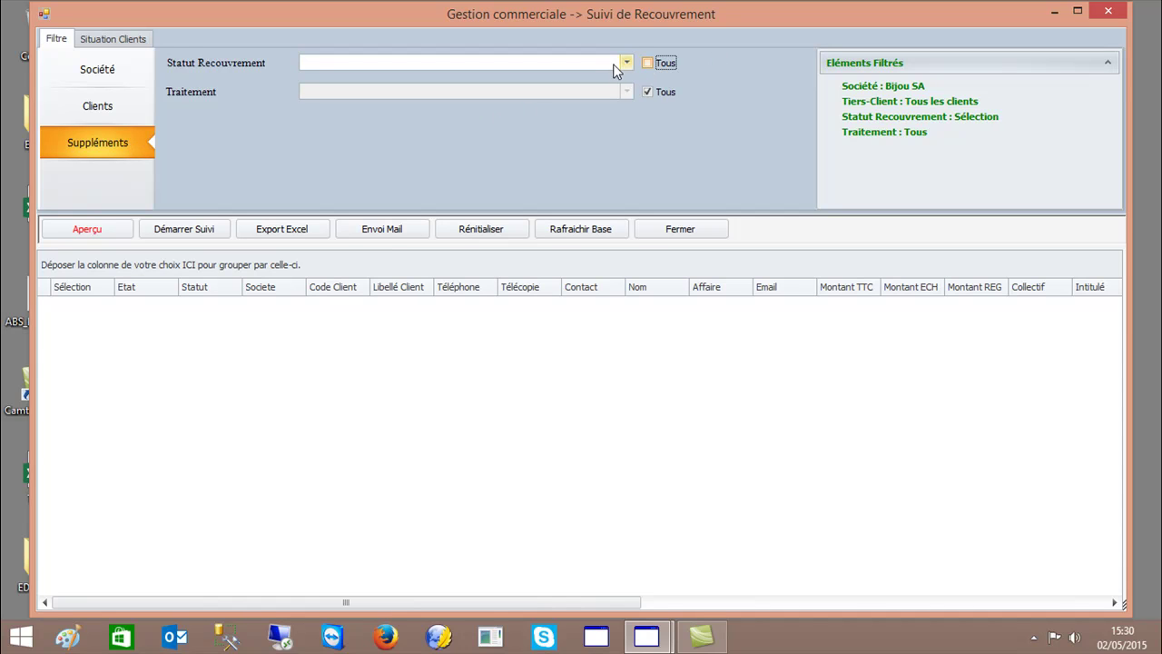
click(628, 63)
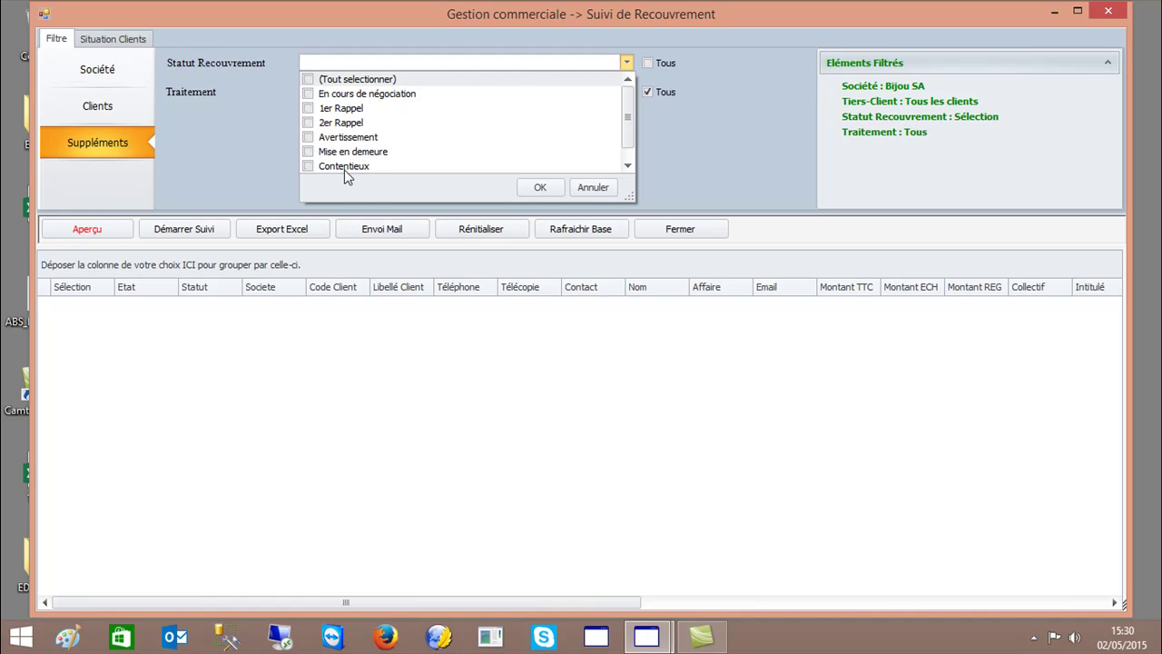
click(594, 189)
click(648, 65)
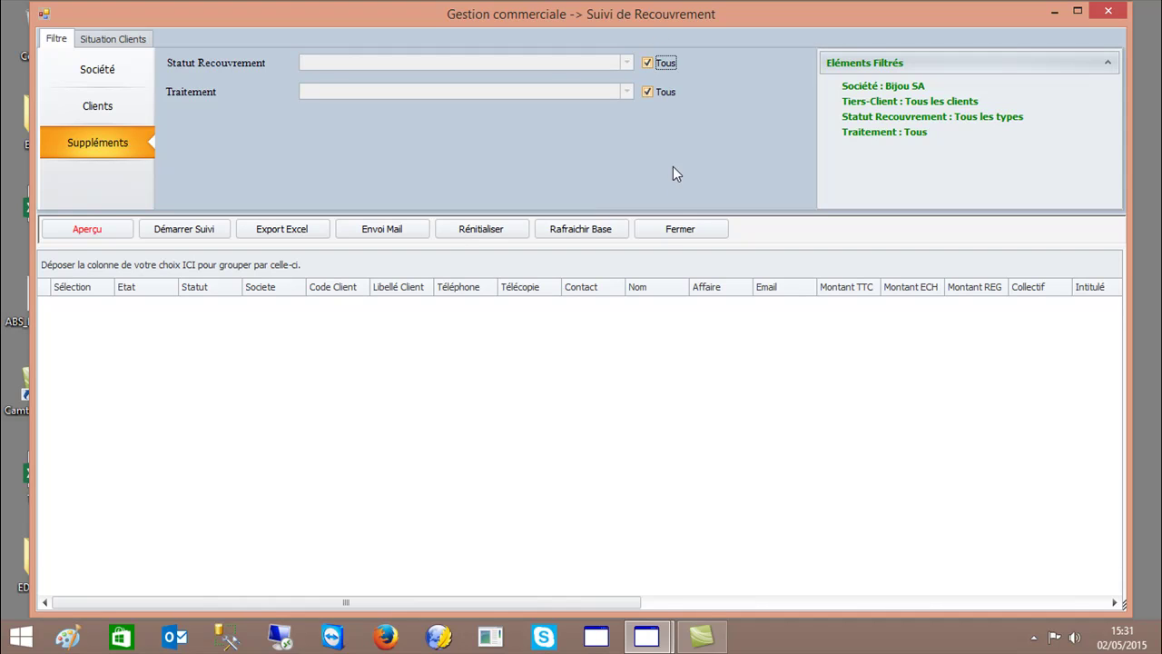
click(660, 229)
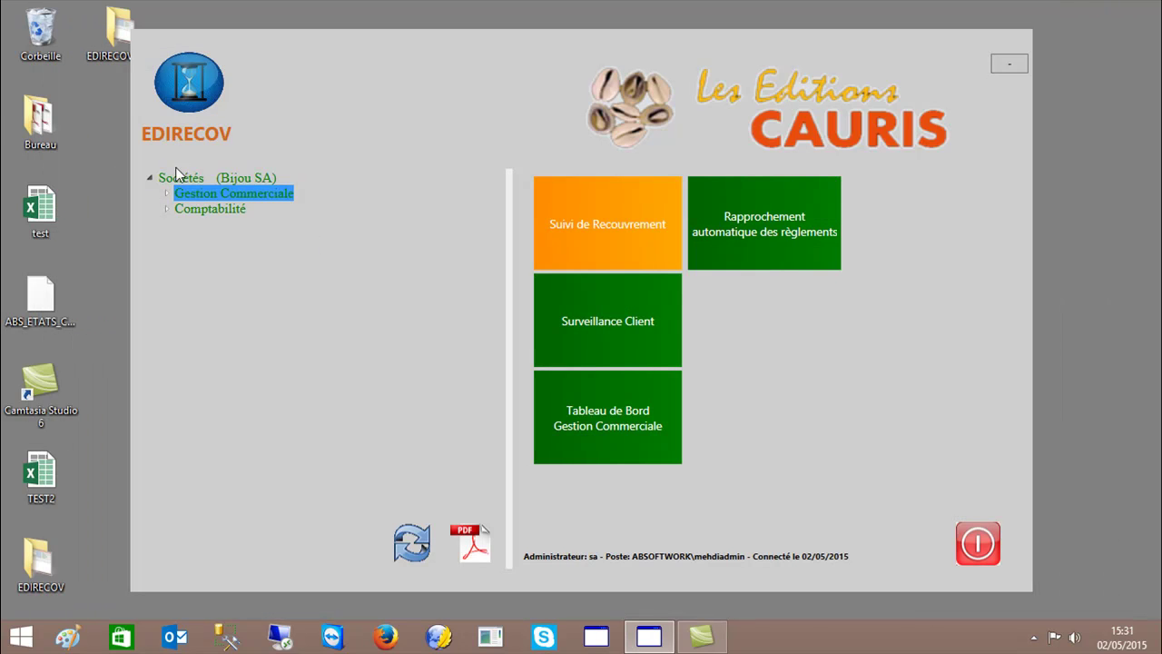
Step: Examine the Seuil de passage au Niveau thresholds in the options of Bijou SA's parameters and quit the parameters
click(178, 181)
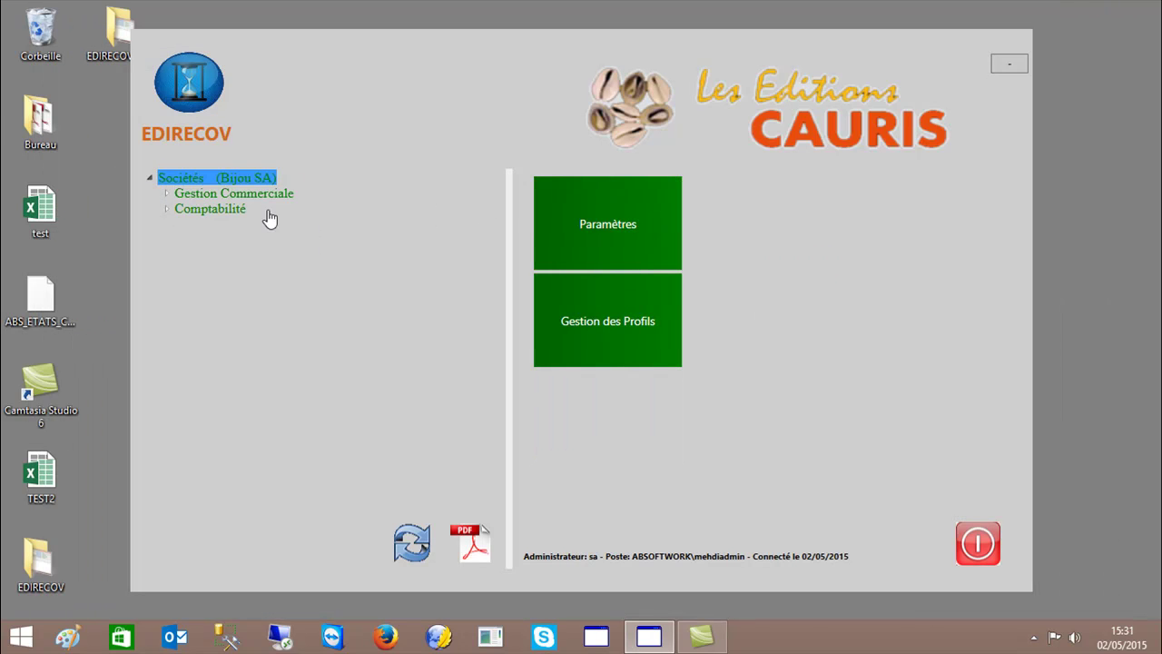
click(561, 229)
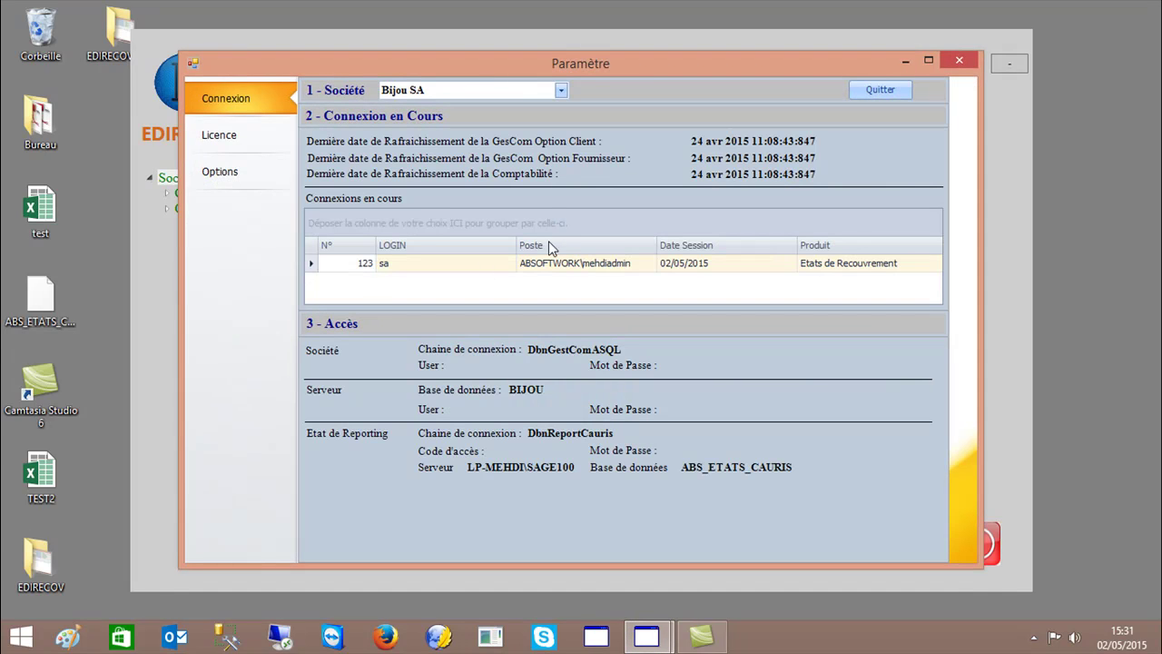
click(216, 174)
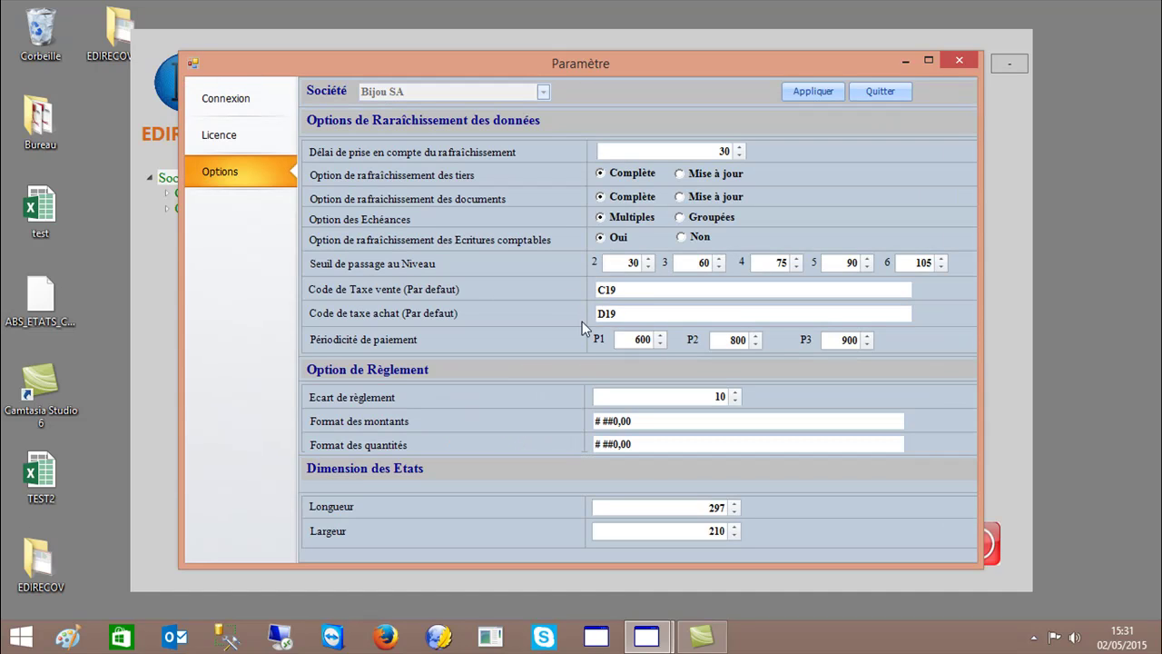
double_click(626, 264)
double_click(692, 262)
double_click(777, 262)
double_click(776, 262)
click(872, 91)
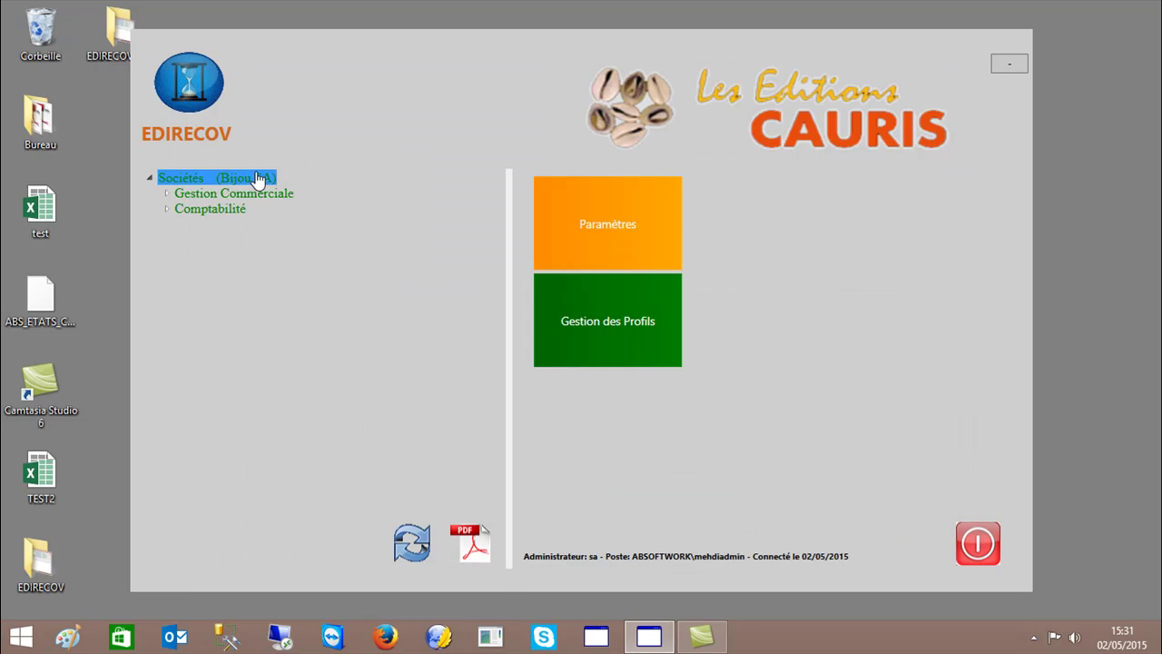
Step: Open Suivi de Recouvrement in Gestion Commerciale and generate its preview for Bijou SA
double_click(233, 197)
click(542, 246)
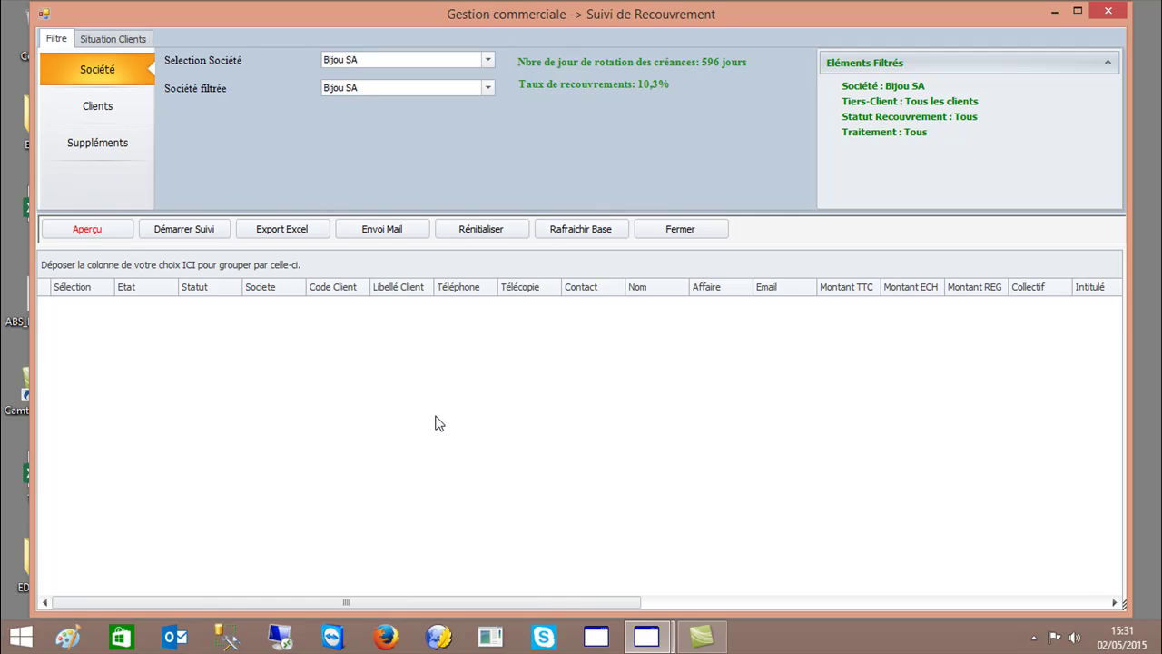
click(487, 59)
click(488, 60)
click(91, 102)
click(89, 79)
click(91, 227)
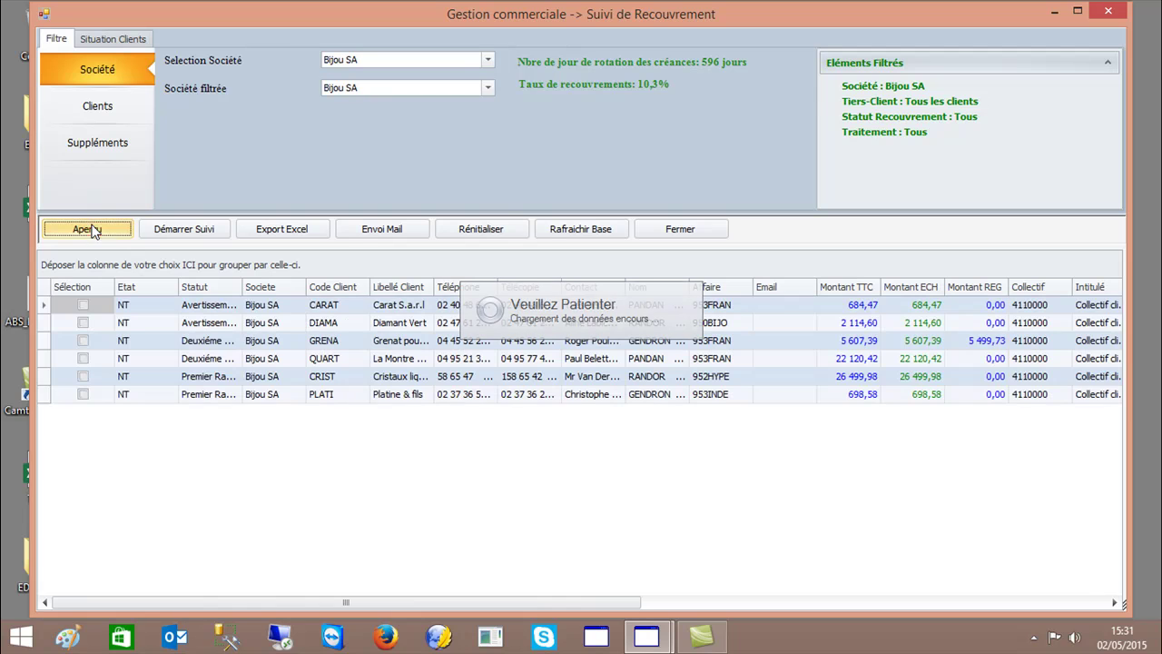
Step: Fit the Statut and Date encours de négociation columns to their contents, sorting the rows by the negotiation date
double_click(245, 290)
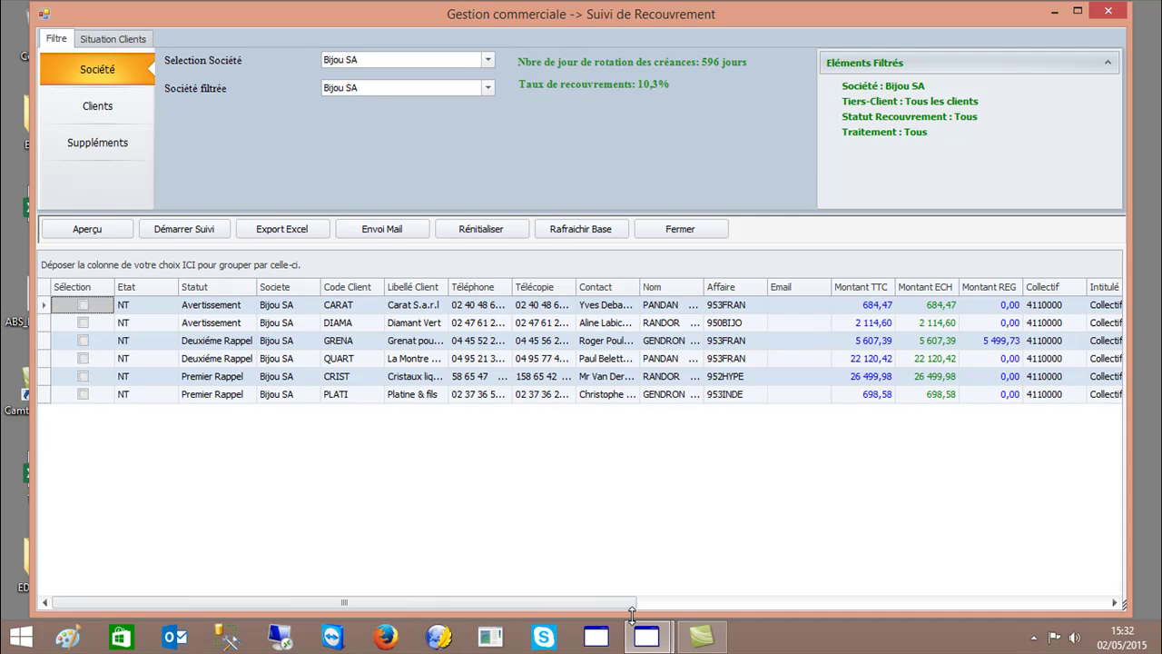
drag(620, 604, 1049, 552)
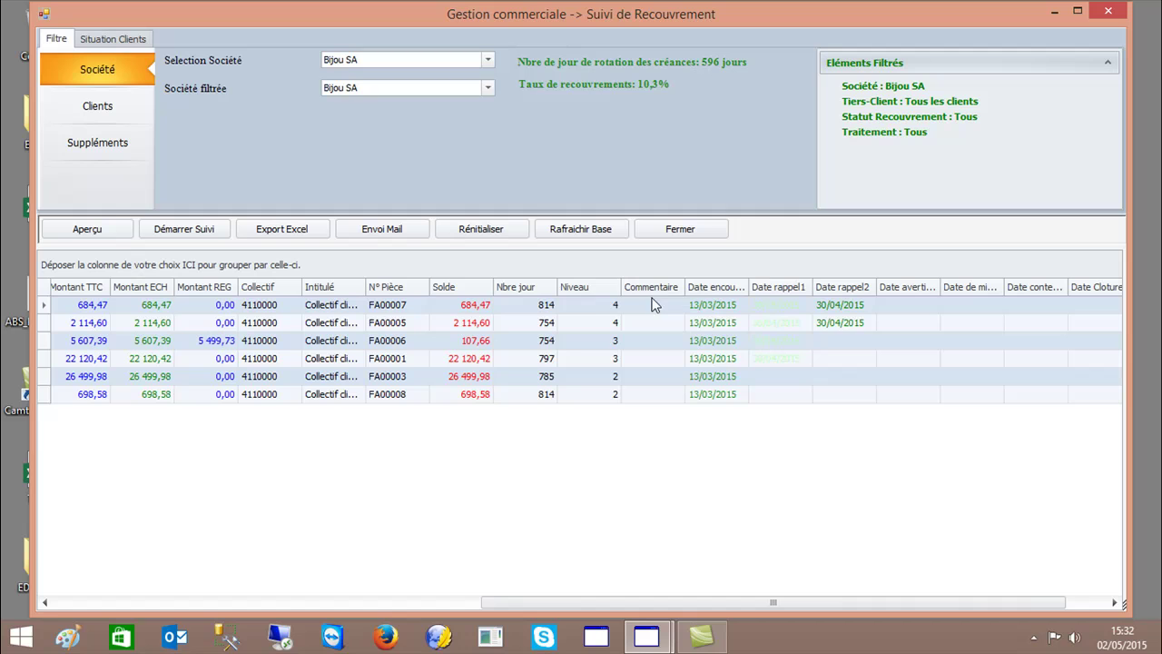
click(743, 285)
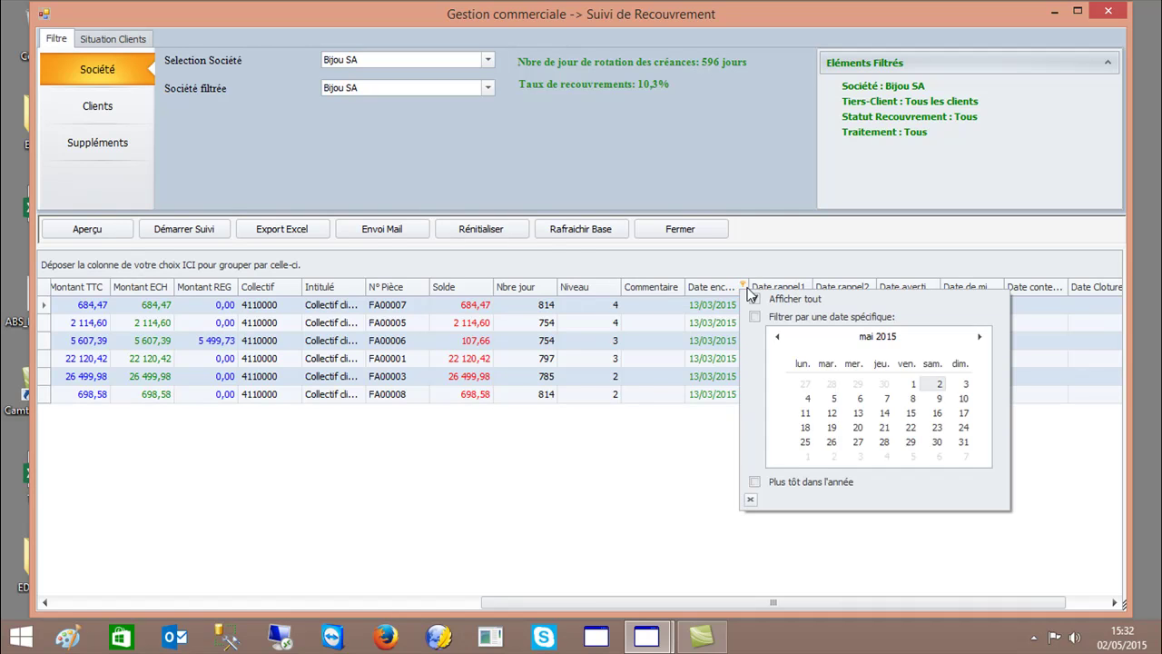
click(738, 290)
double_click(749, 287)
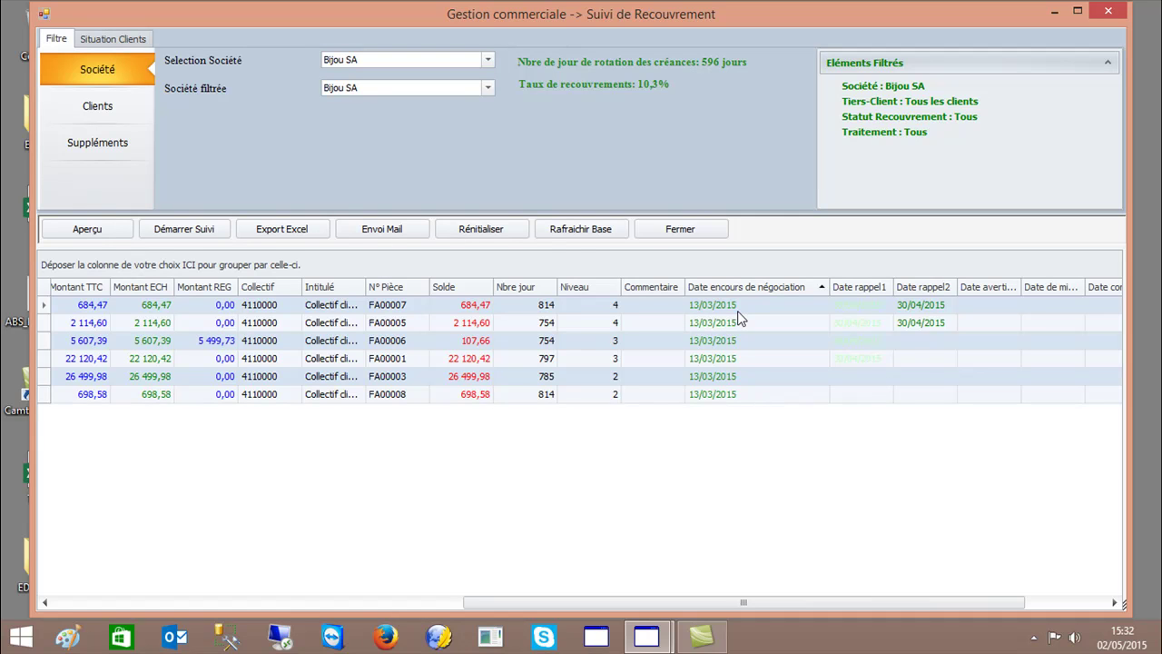
Step: Fit the Date rappel1, Date rappel2 and Date avertissement columns and check those dates for the CARAT row
double_click(895, 287)
click(877, 311)
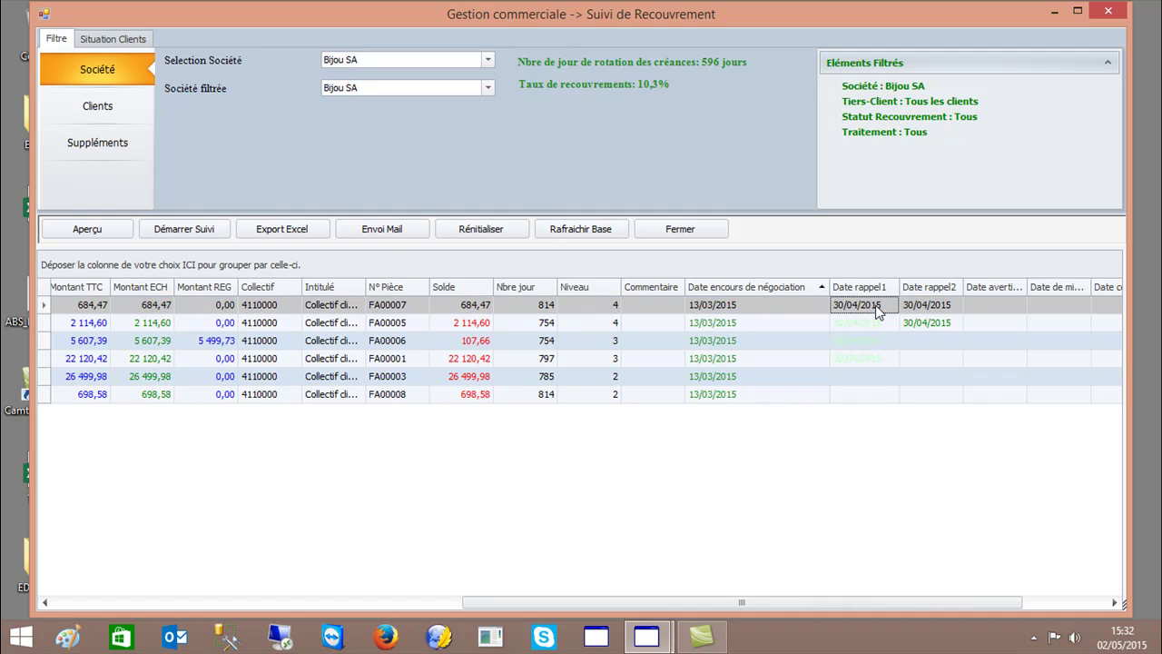
double_click(964, 287)
click(937, 310)
click(999, 303)
double_click(1034, 287)
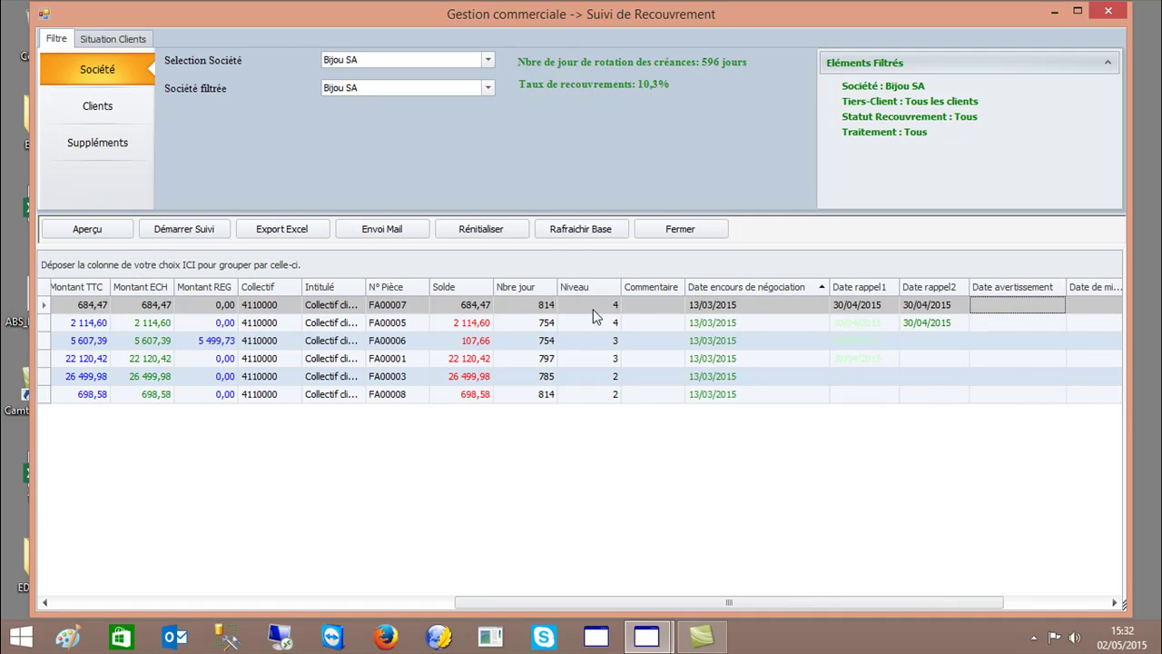
Step: Select the CARAT row with the Avertissement status and send it by mail, confirming the sending
drag(539, 600, 283, 597)
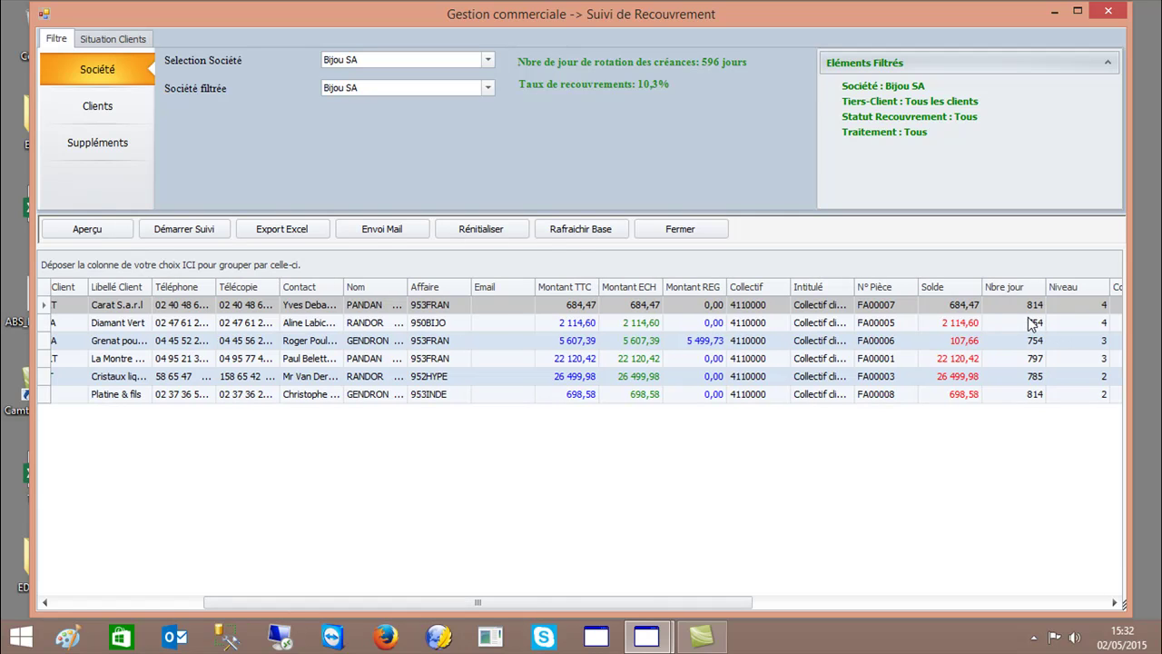
drag(622, 604, 468, 604)
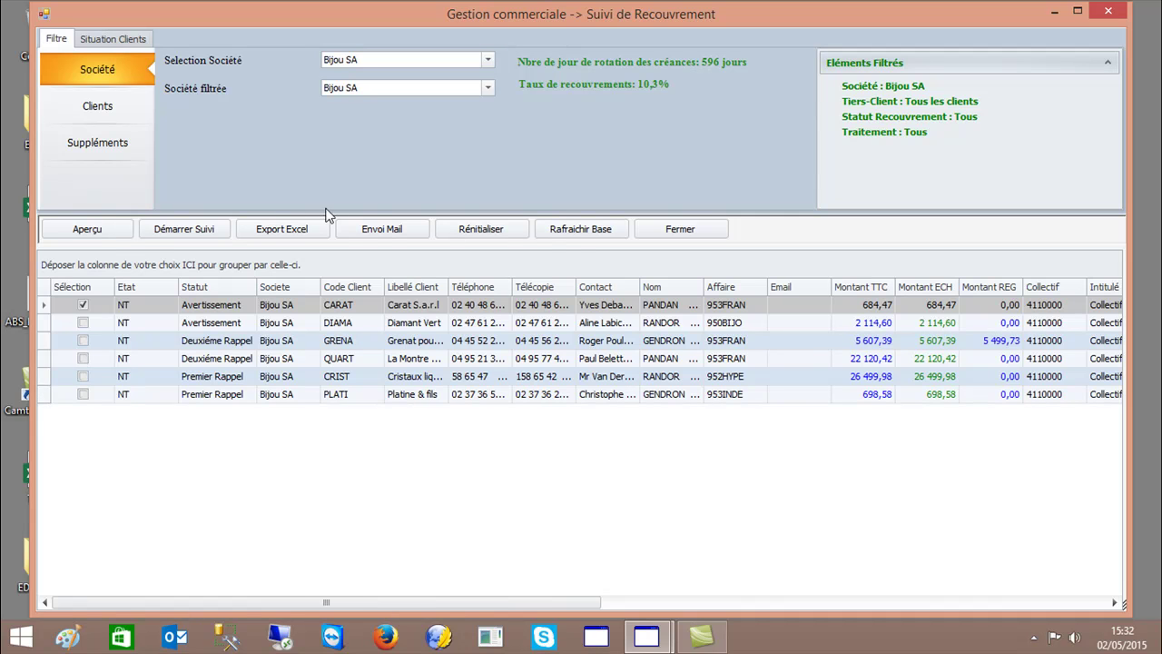
click(366, 231)
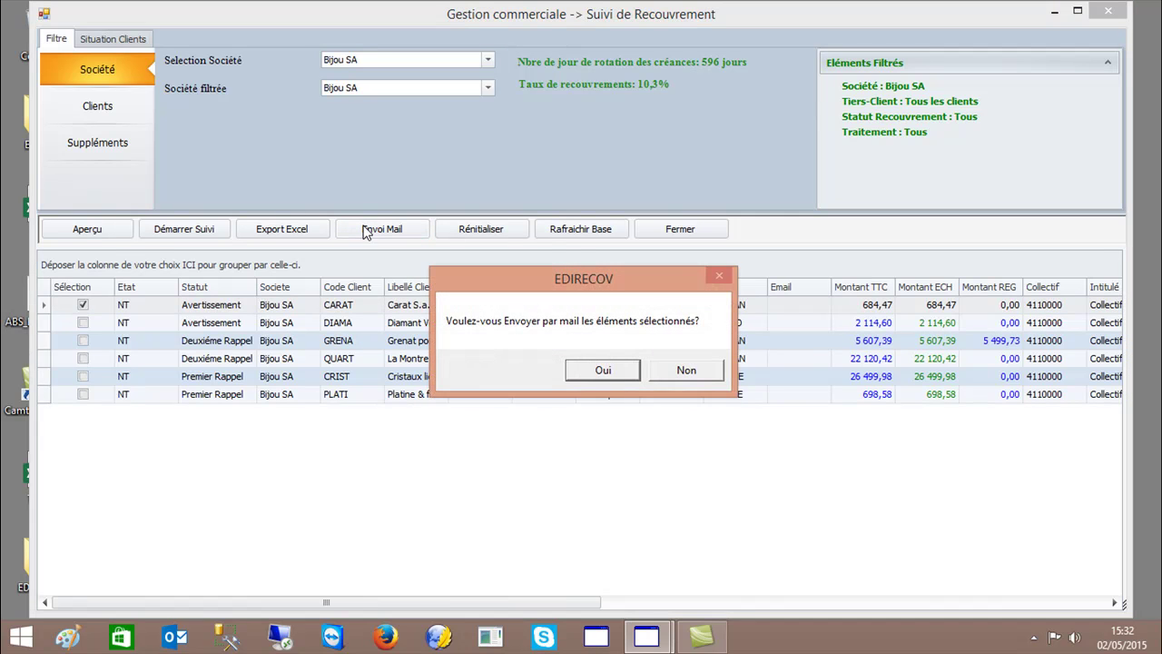
click(601, 379)
click(590, 371)
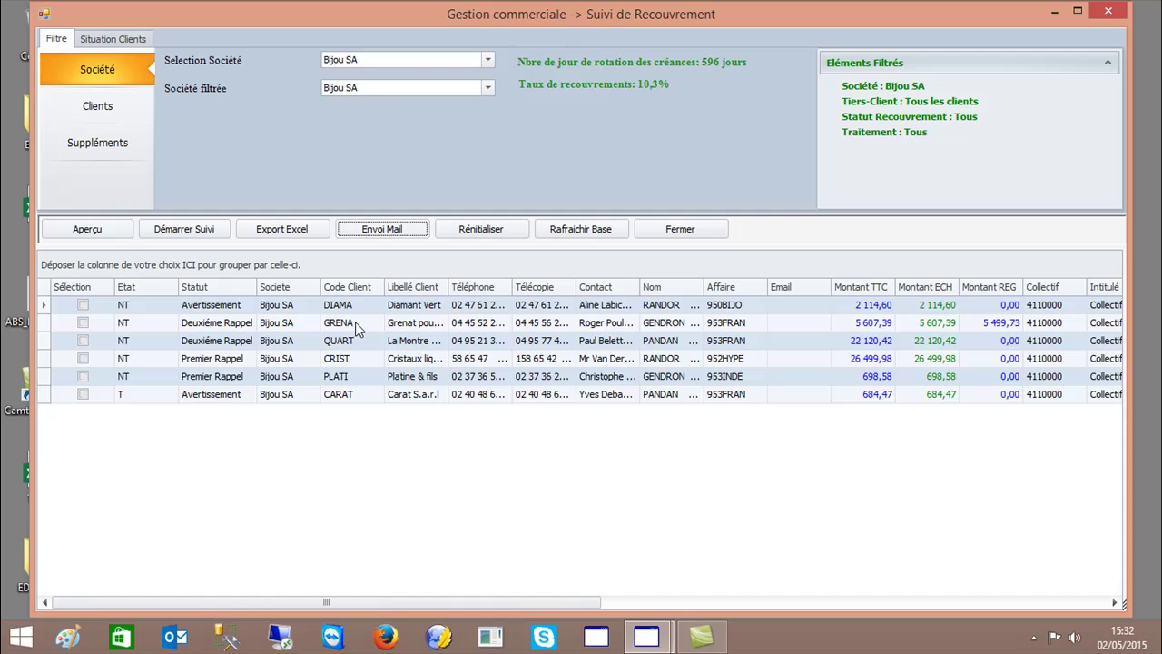
Step: Refresh the preview, select the CARAT row and check its recovery level and Date avertissement
click(74, 230)
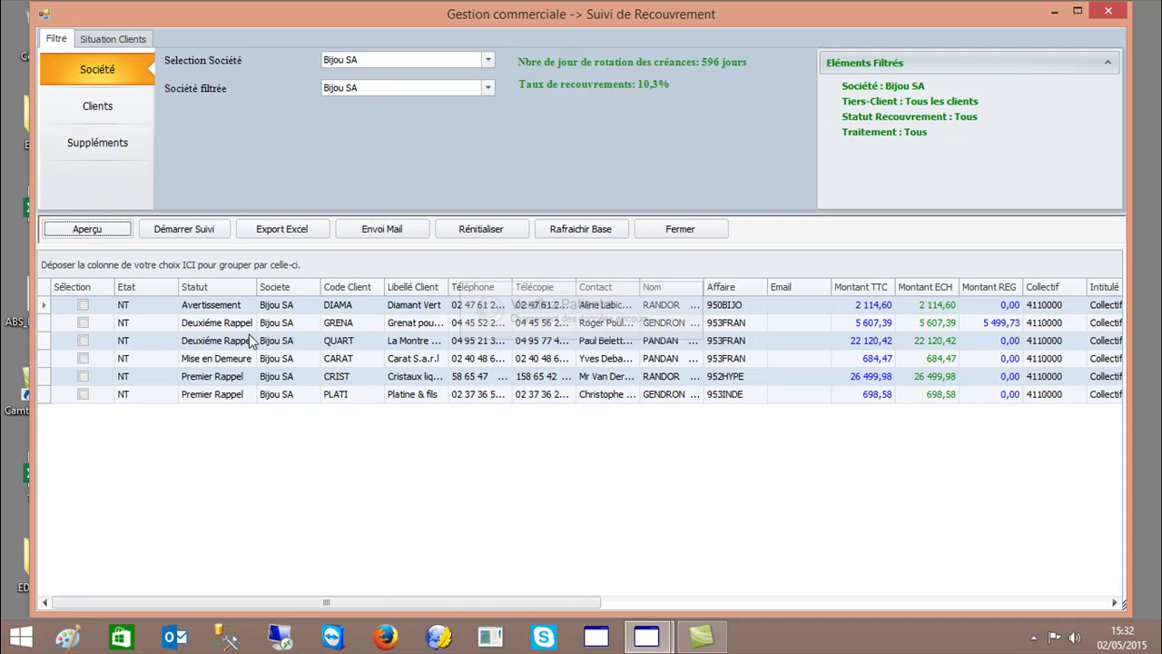
click(91, 362)
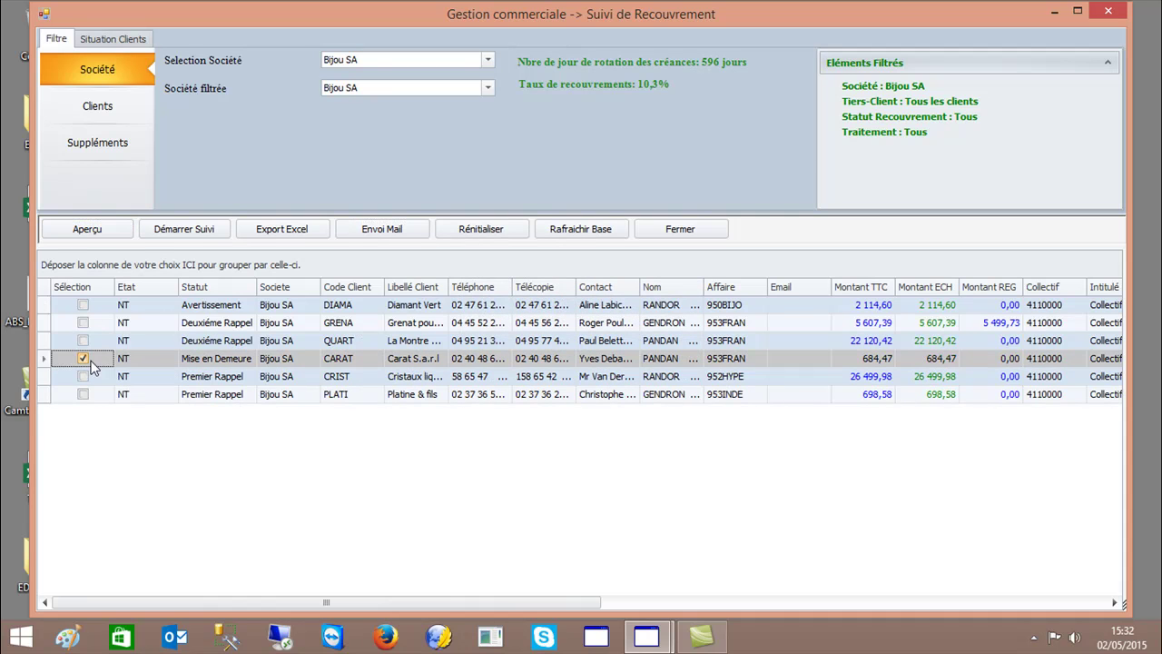
drag(269, 607, 700, 611)
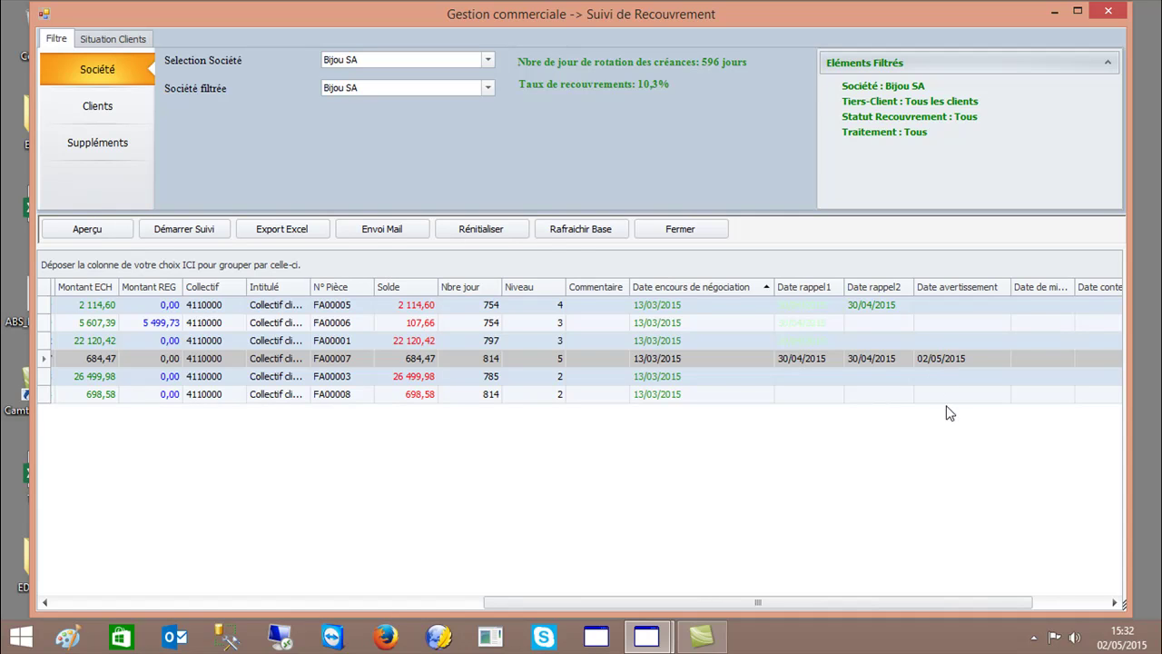
drag(802, 603, 264, 583)
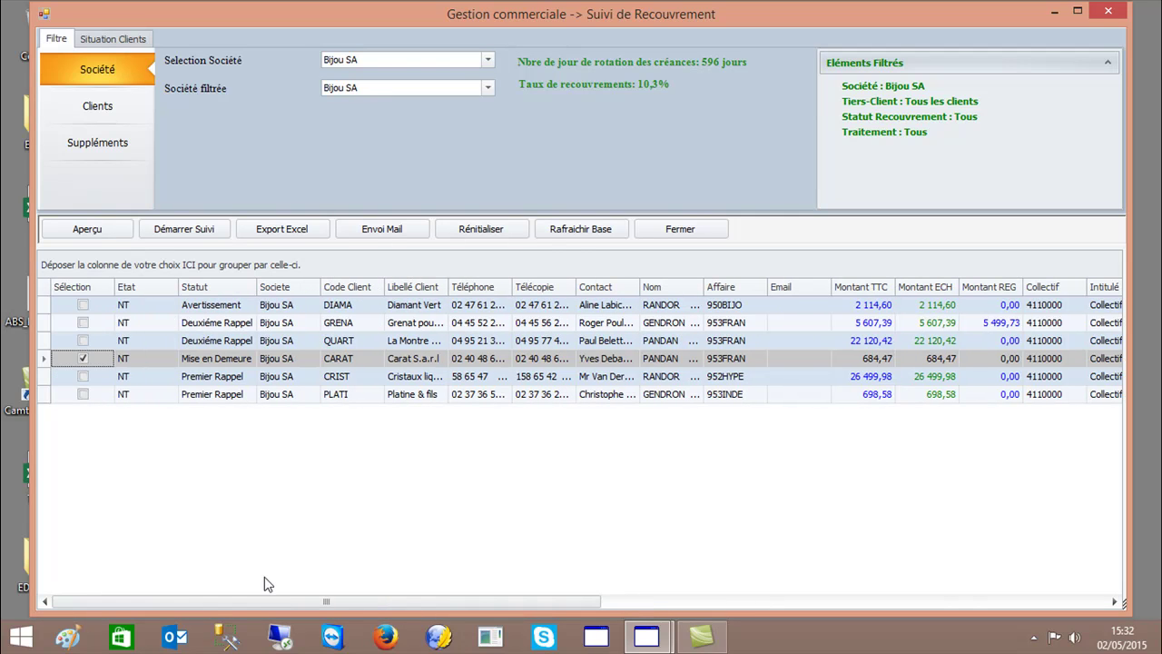
Step: Examine the Situation Clients figures for CARAT, QUART, GRENA, DIAMA, CRIST and PLATI, focusing on GRENA's Solde Rappel2
click(135, 41)
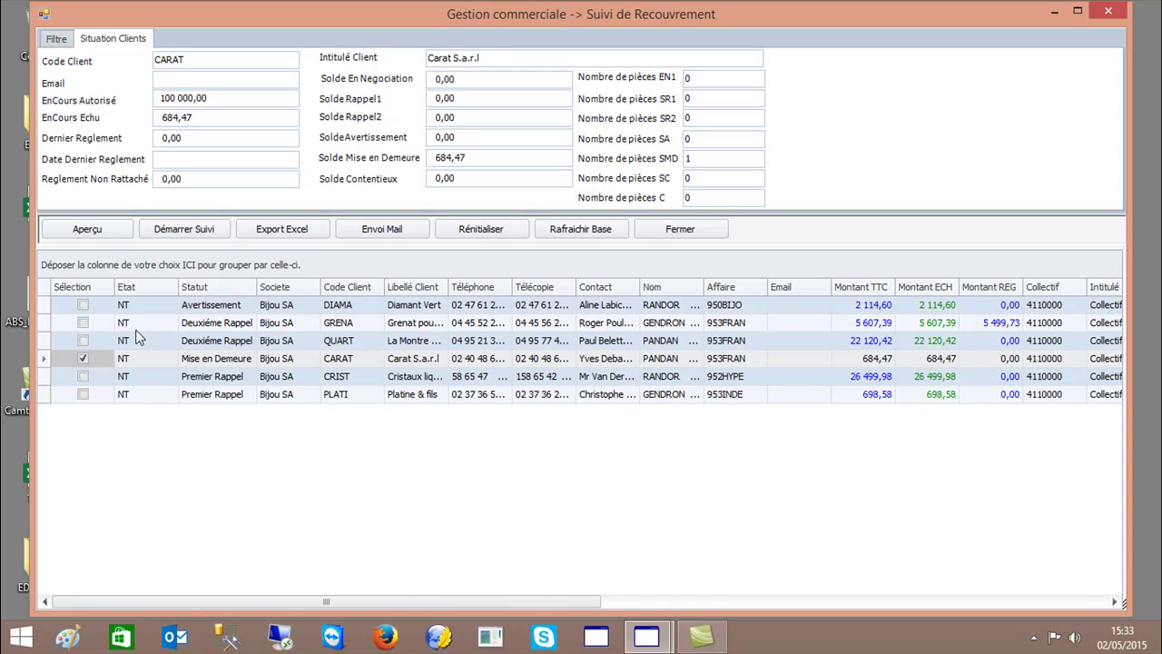
click(83, 343)
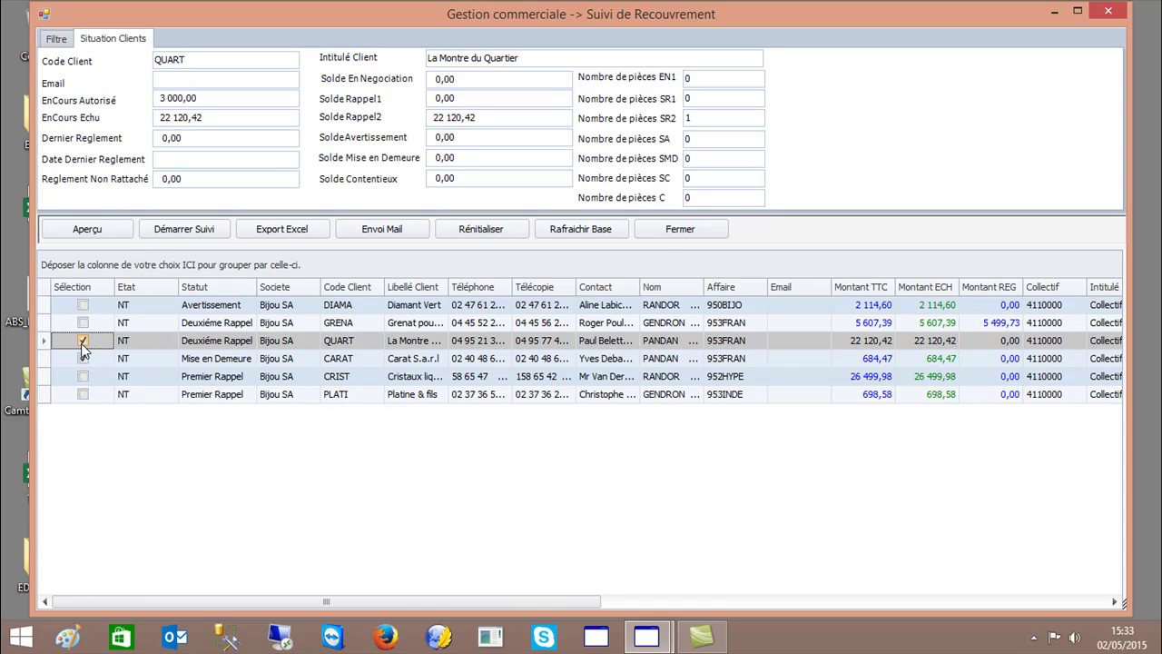
click(82, 323)
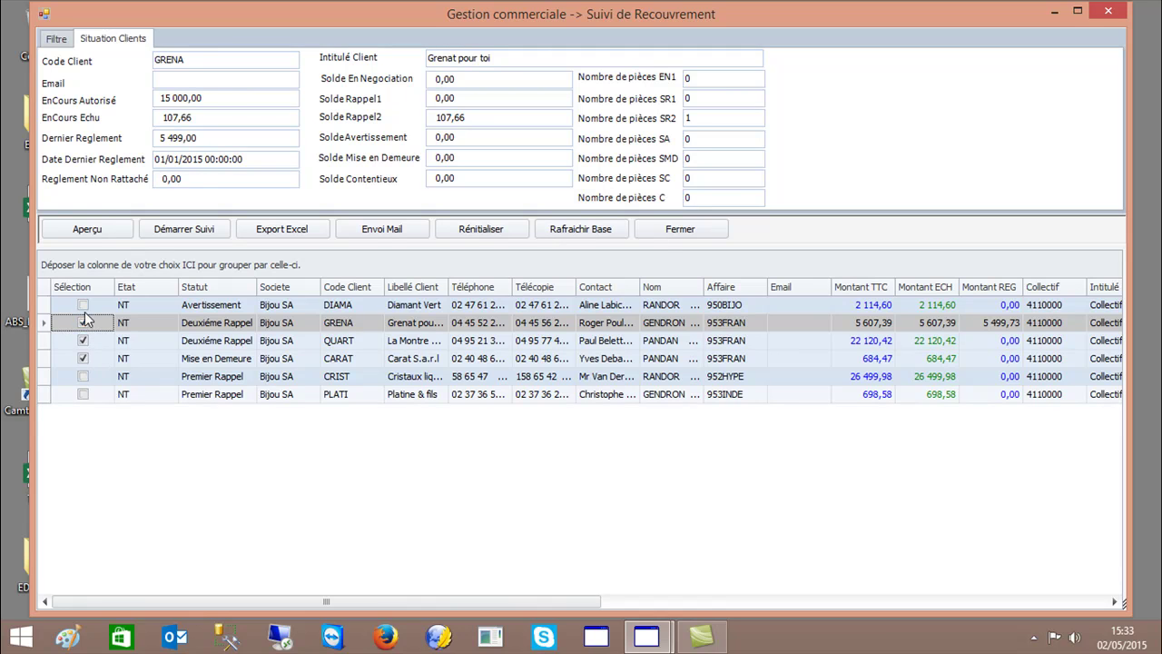
click(83, 307)
click(83, 376)
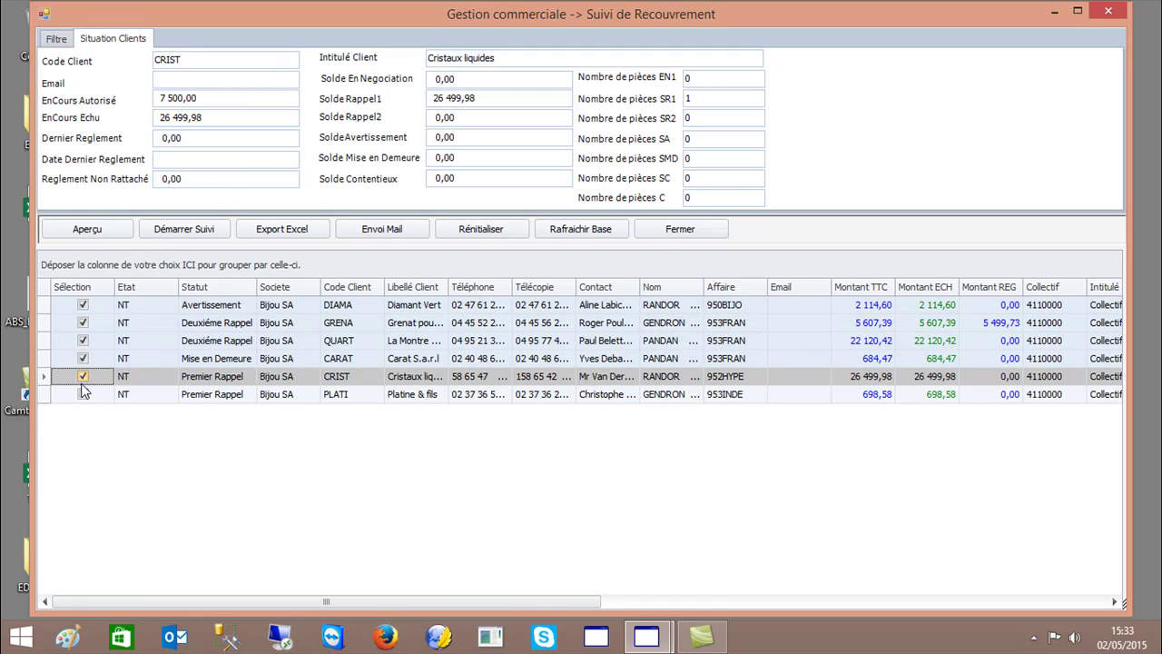
click(82, 394)
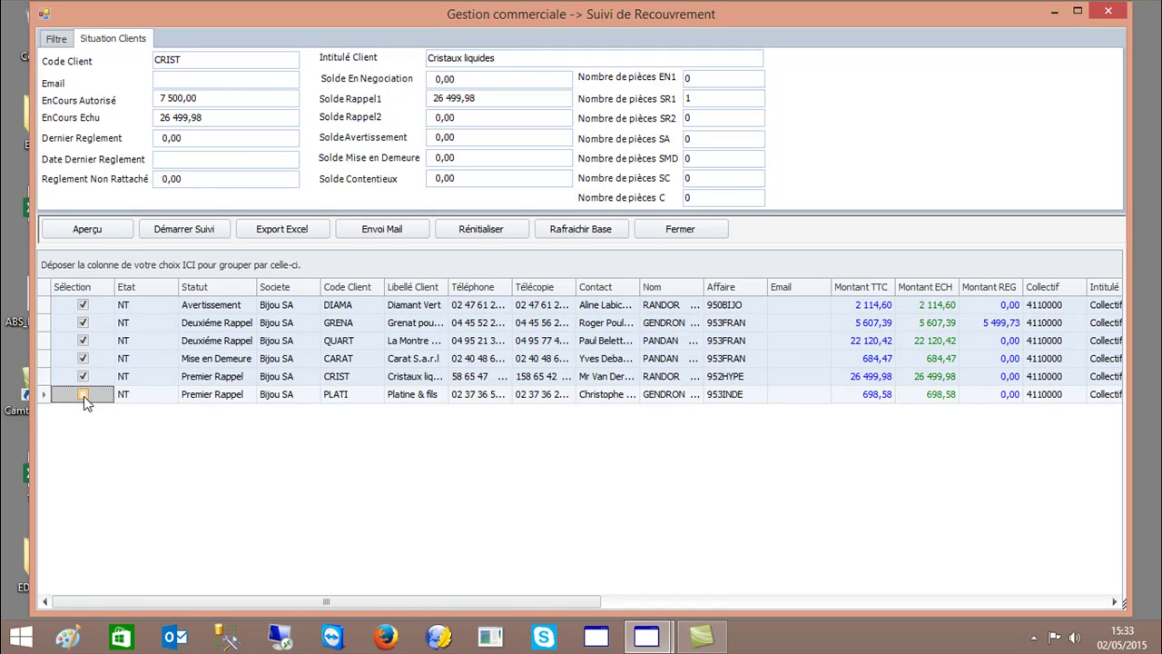
click(84, 324)
click(83, 324)
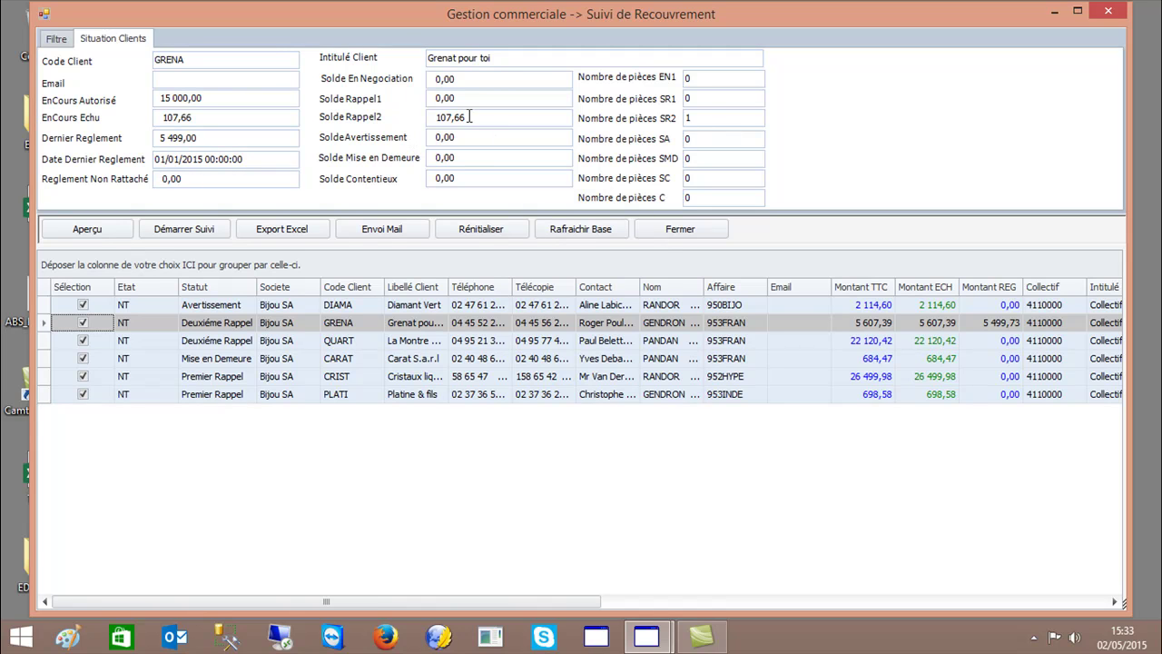
drag(469, 116, 424, 118)
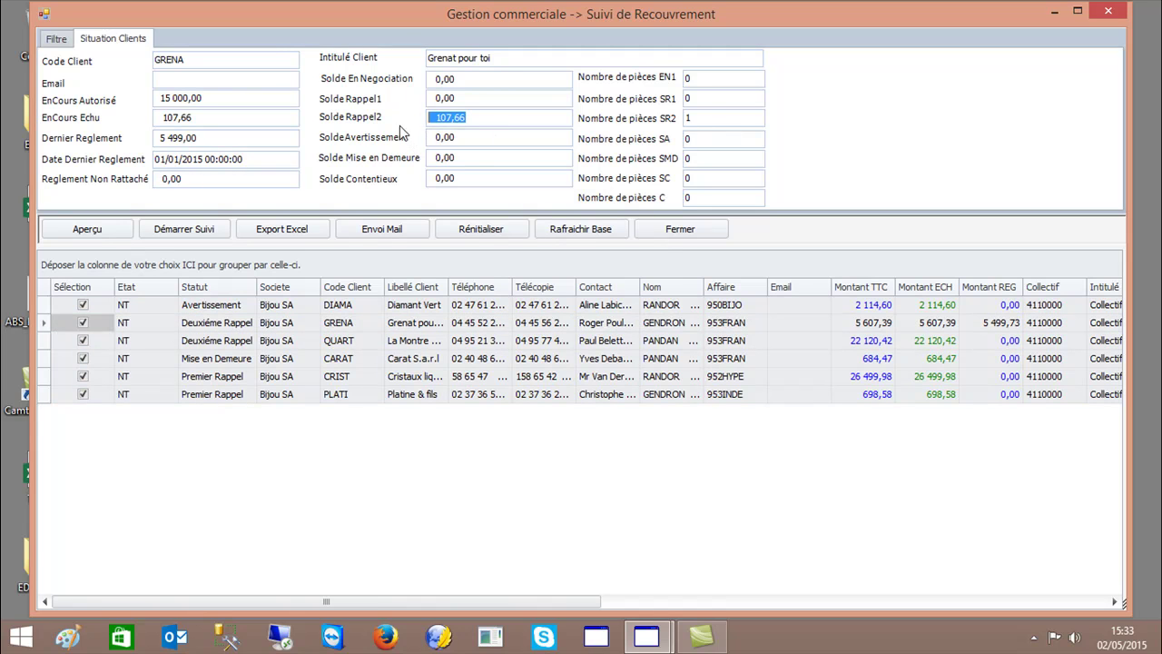
Step: Close and reopen Suivi de Recouvrement, and regenerate the preview
click(655, 232)
click(622, 243)
click(52, 233)
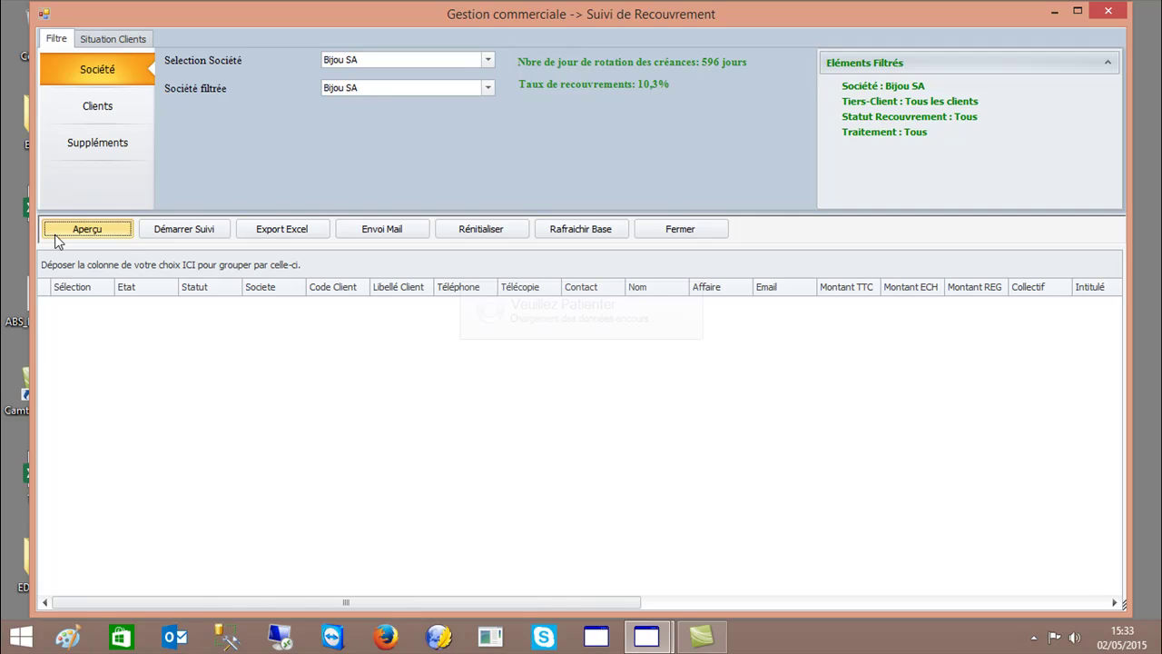
Step: Sort the recovery rows by Etat and group them by Statut
click(127, 287)
drag(195, 295, 188, 266)
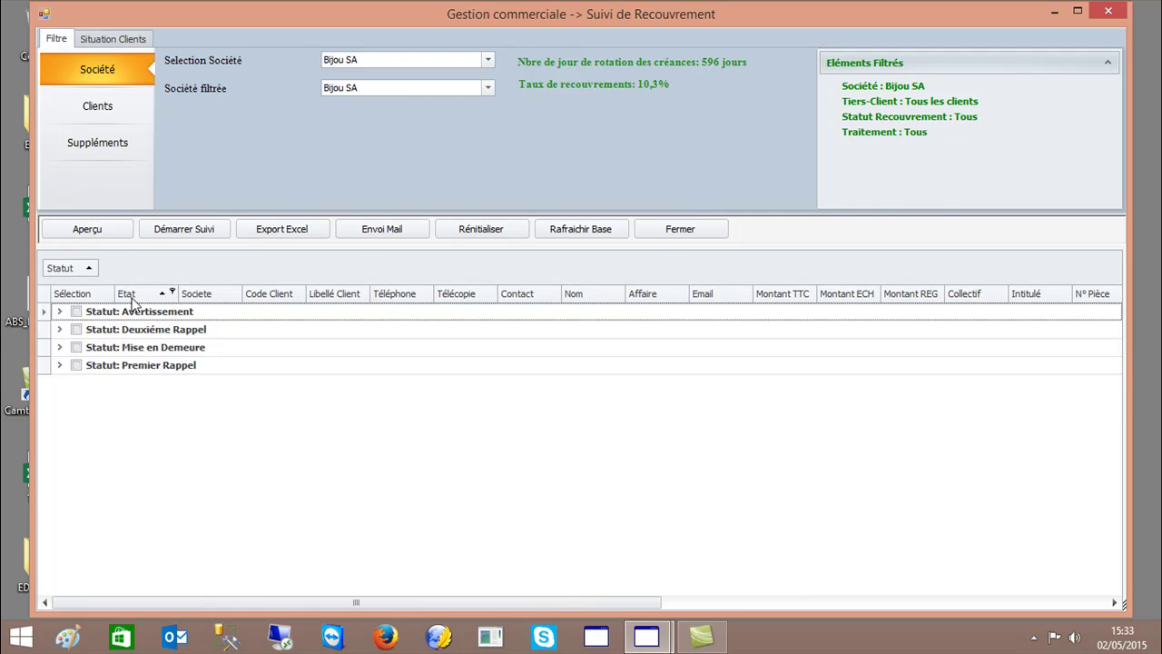
click(52, 318)
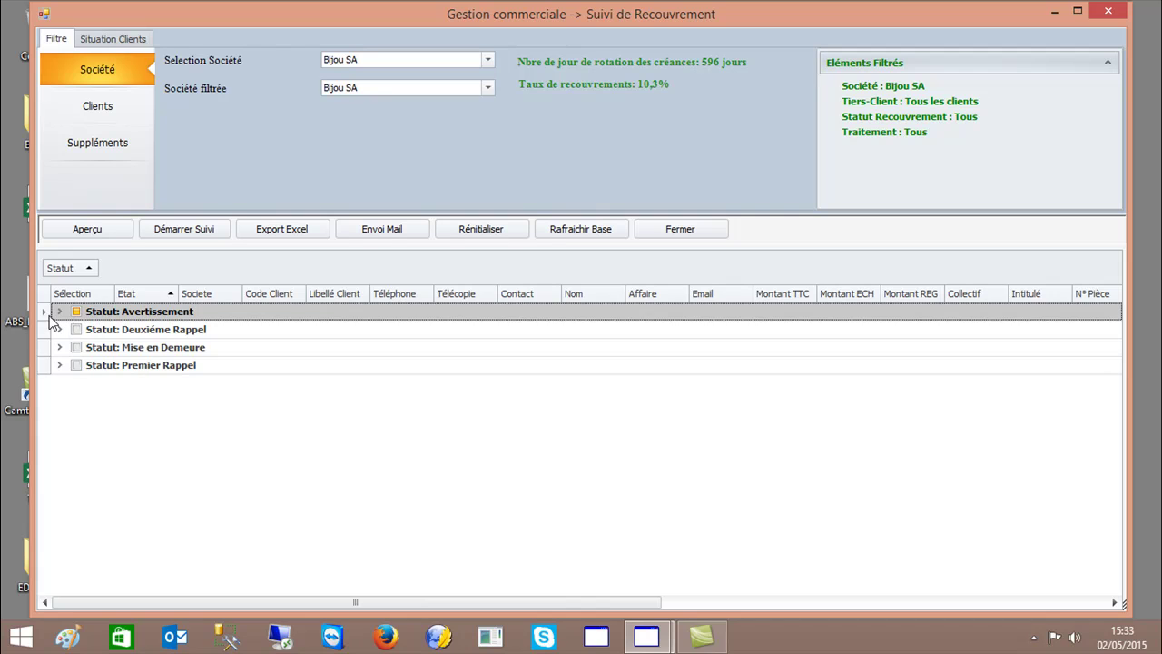
Step: Select the CRIST row in the Premier Rappel group and start tracking for the selected items, confirming the request
click(58, 365)
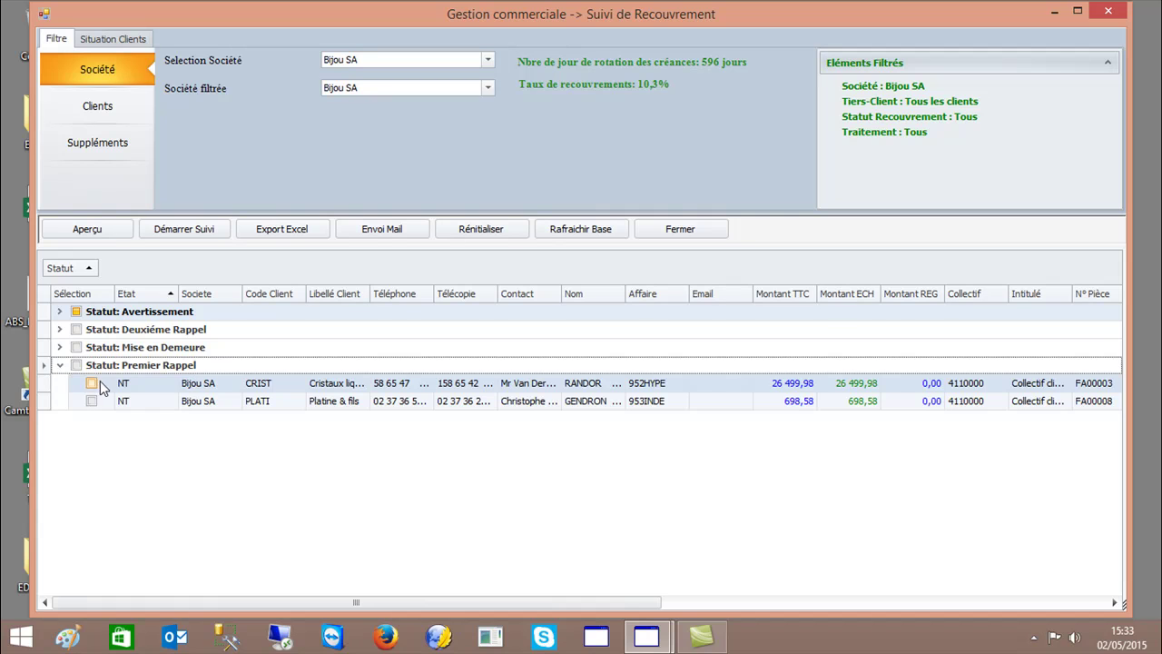
click(91, 384)
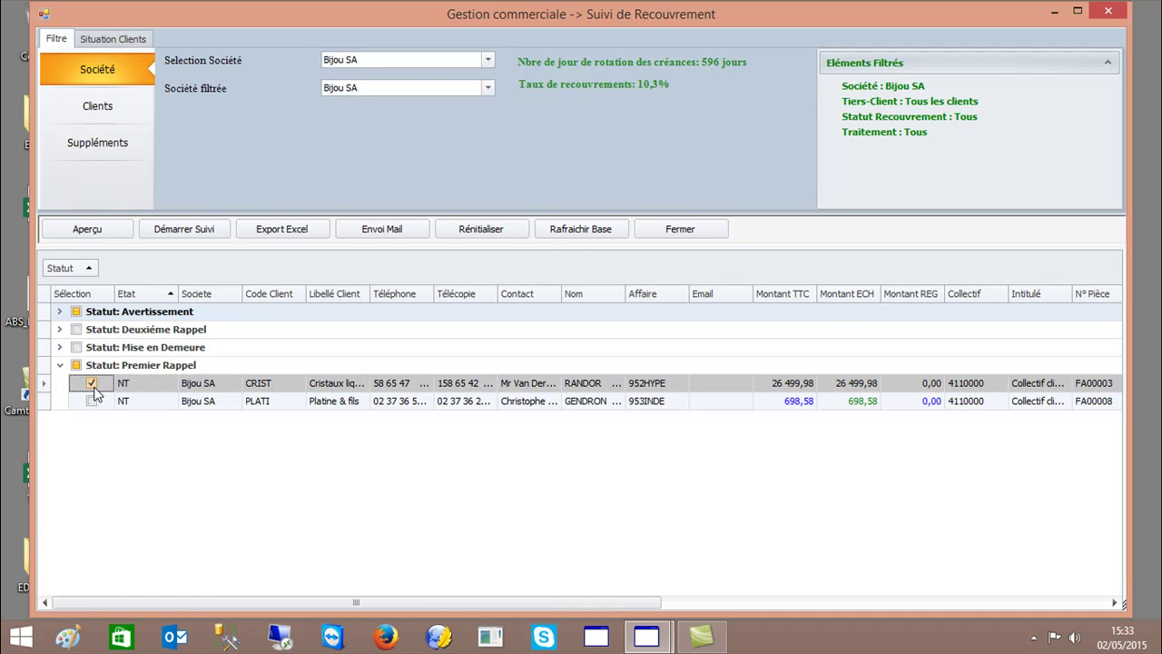
click(155, 233)
click(584, 372)
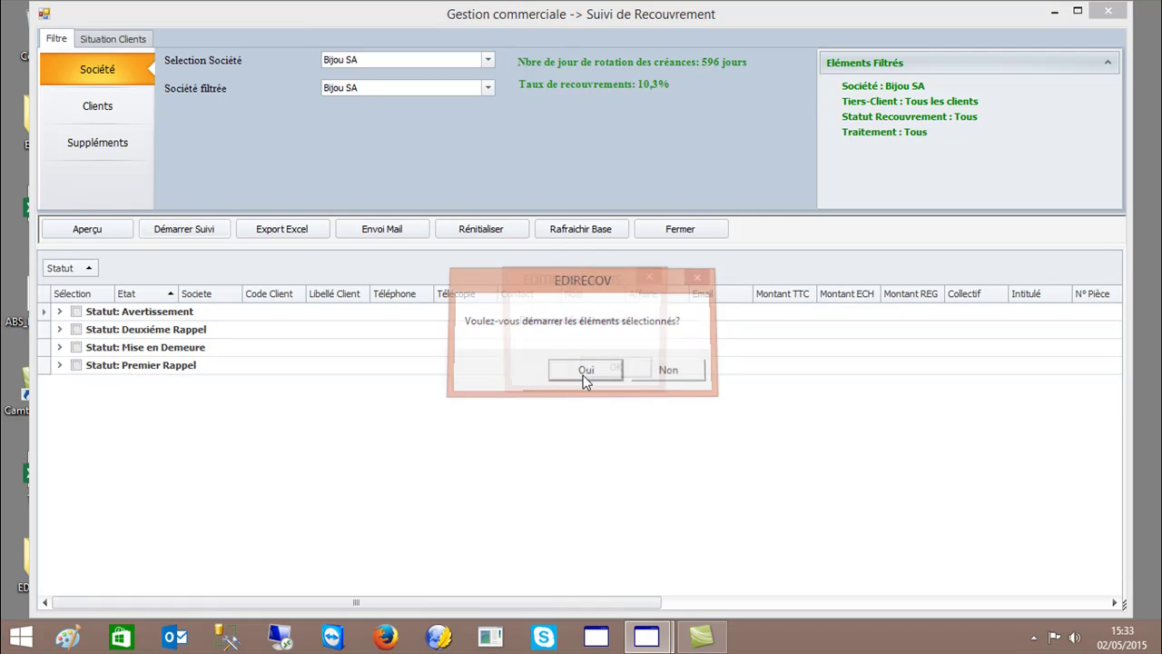
click(604, 369)
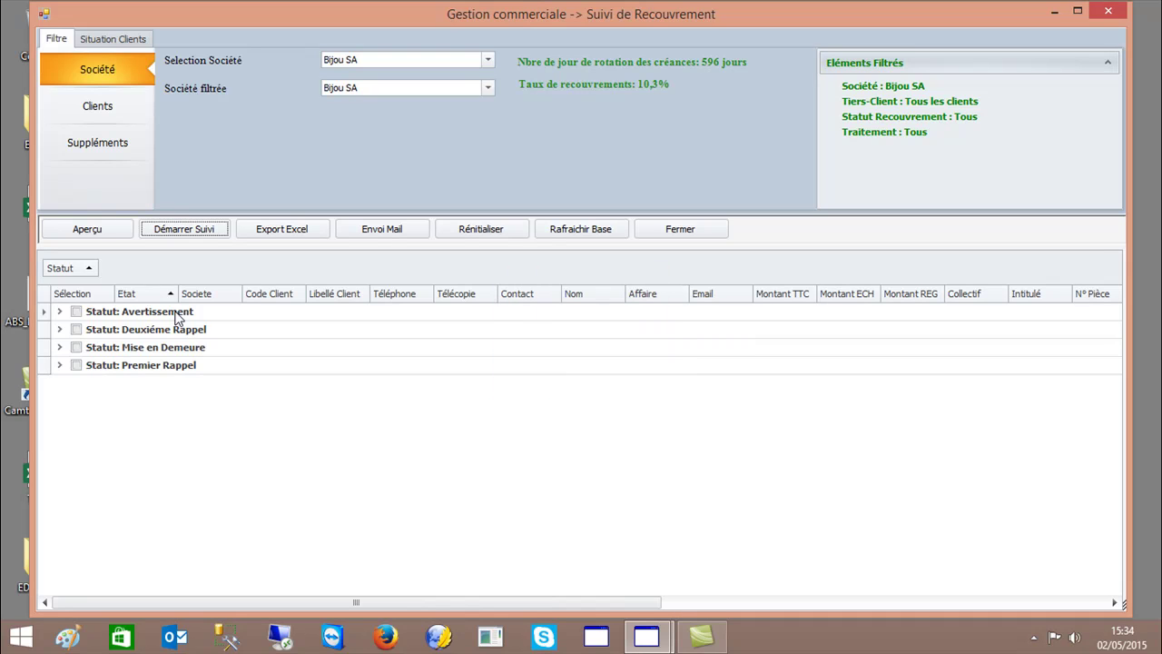
Step: Refresh the preview, expand the Premier Rappel and Deuxiéme Rappel groups, and select the GRENA row to inspect its details
click(84, 232)
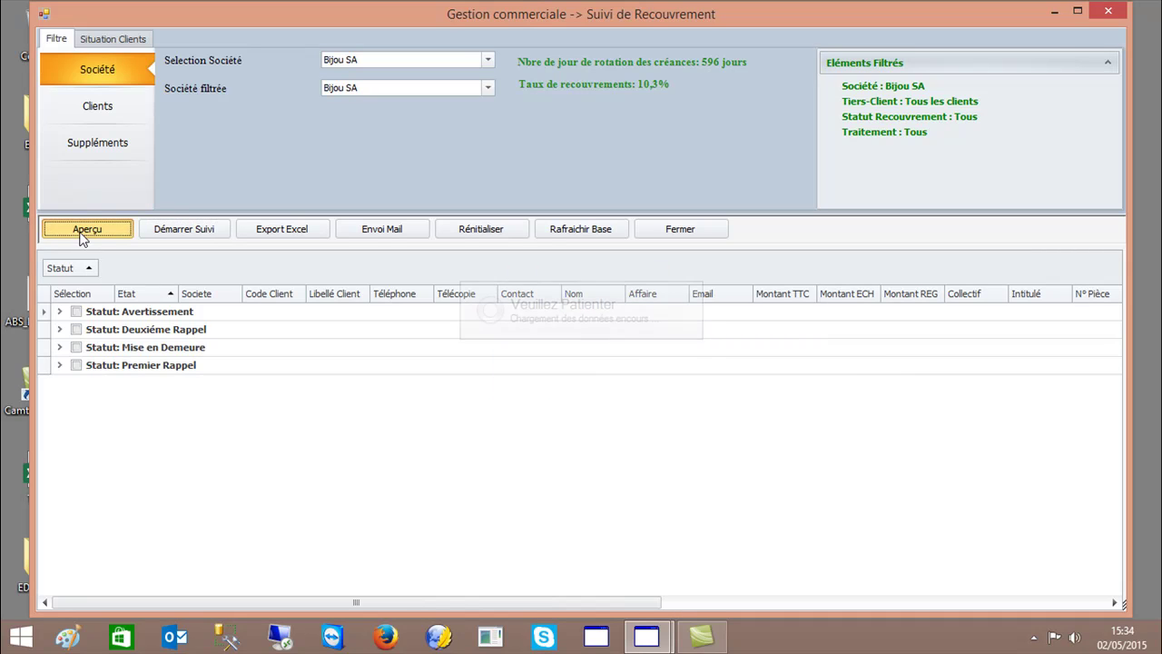
click(58, 365)
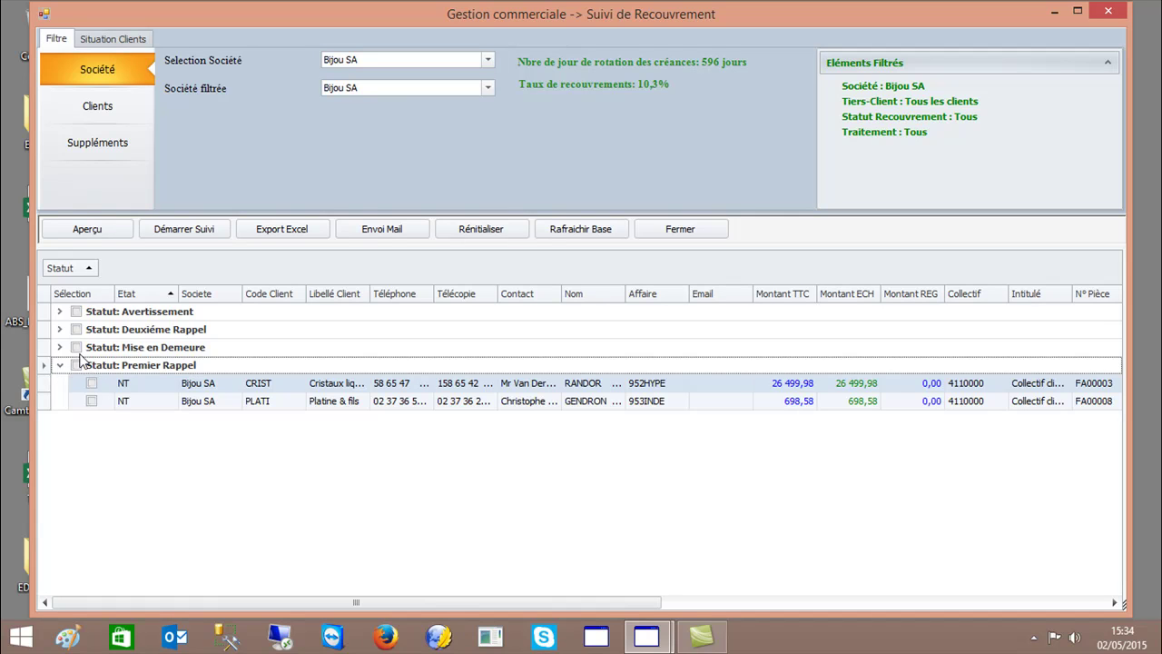
click(59, 330)
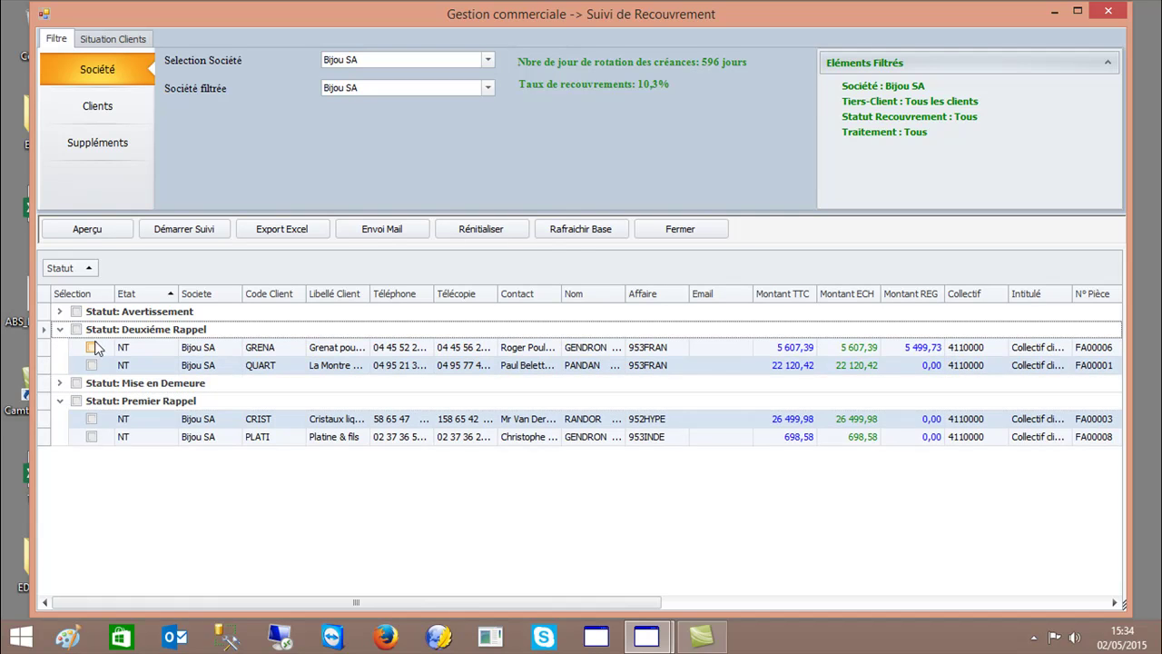
click(92, 347)
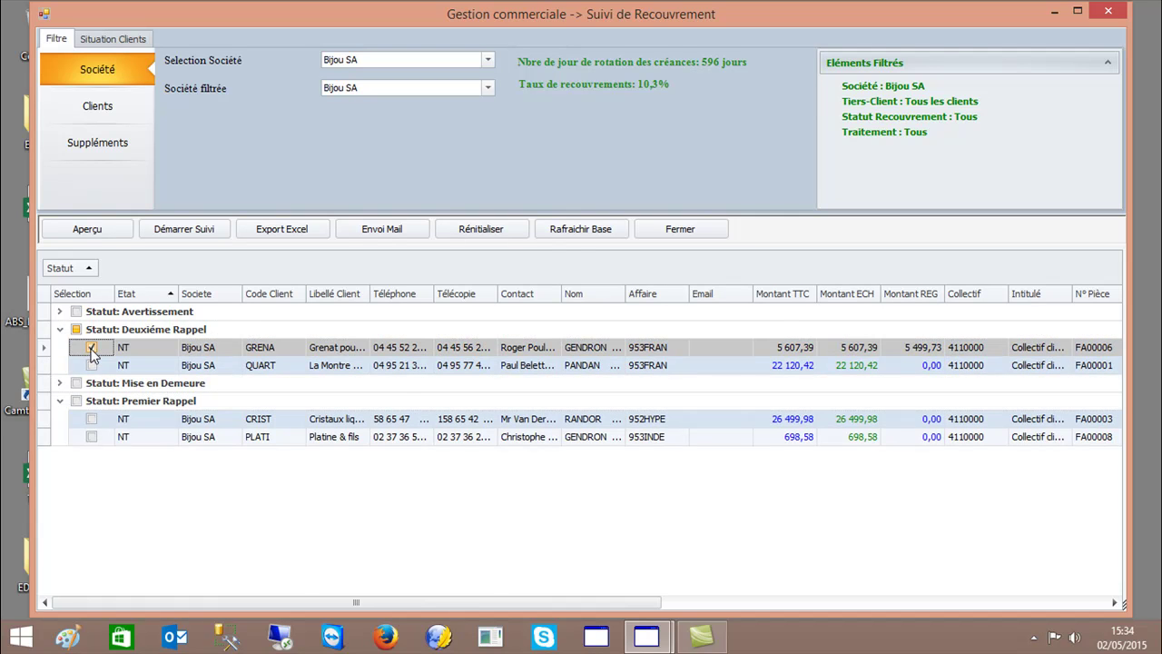
drag(480, 602, 675, 608)
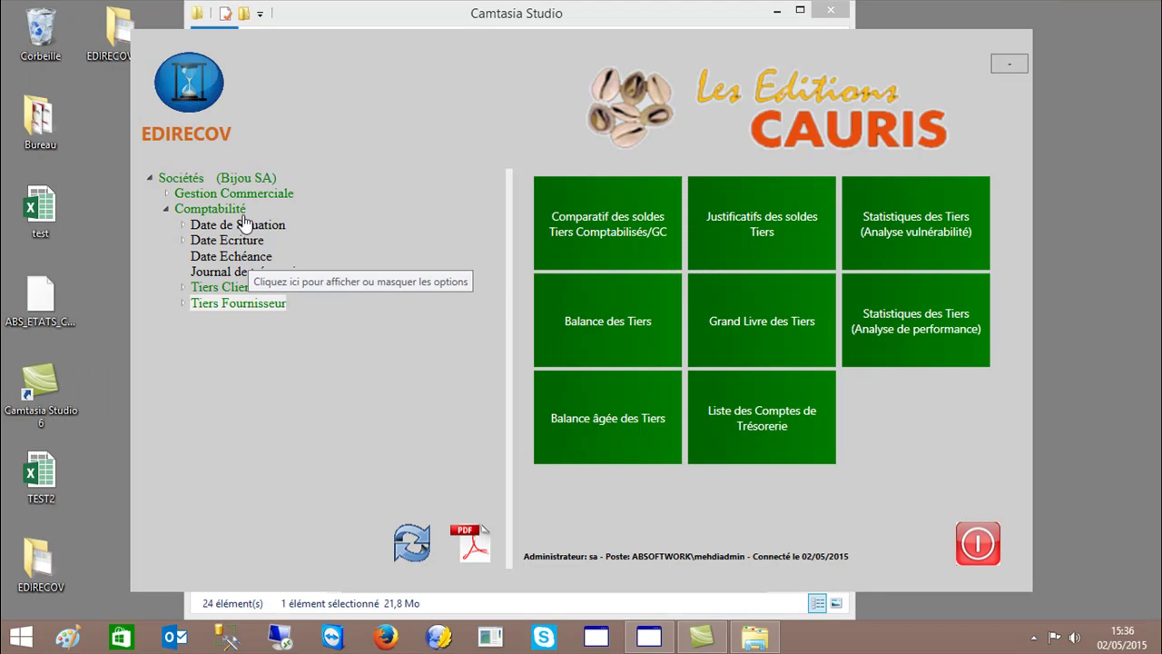
Step: Expand Tiers Client, switch to Tiers Fournisseur, and generate the supplier Comparatif des soldes Tiers Comptabilisés/GC preview for Bijou SA
click(232, 294)
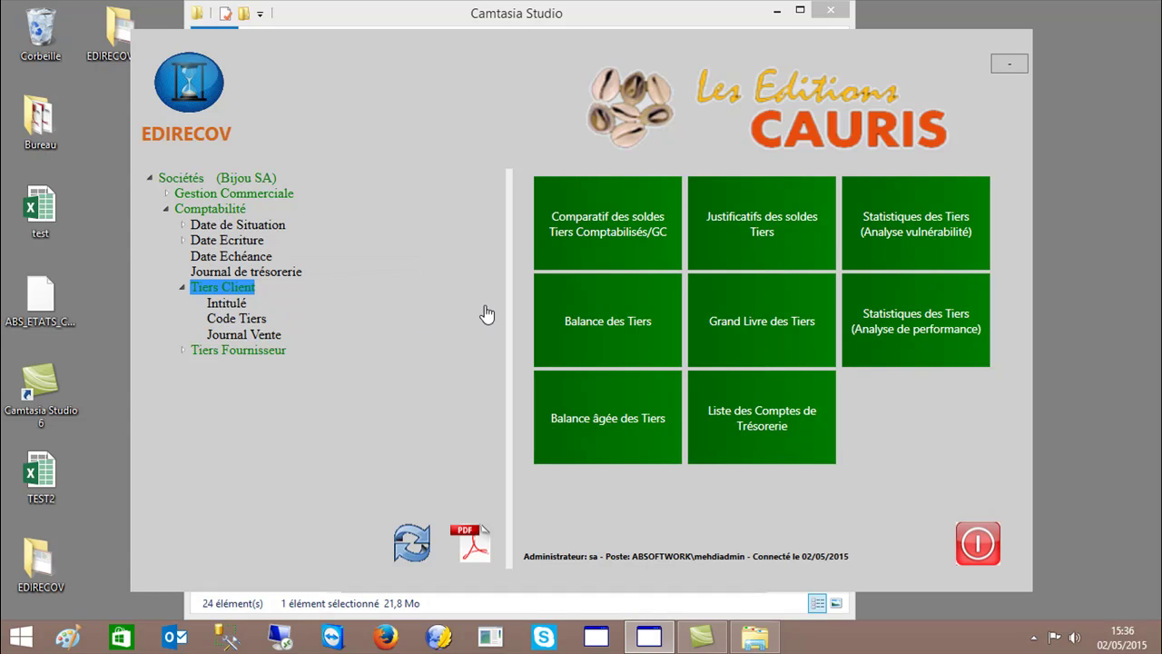
click(207, 351)
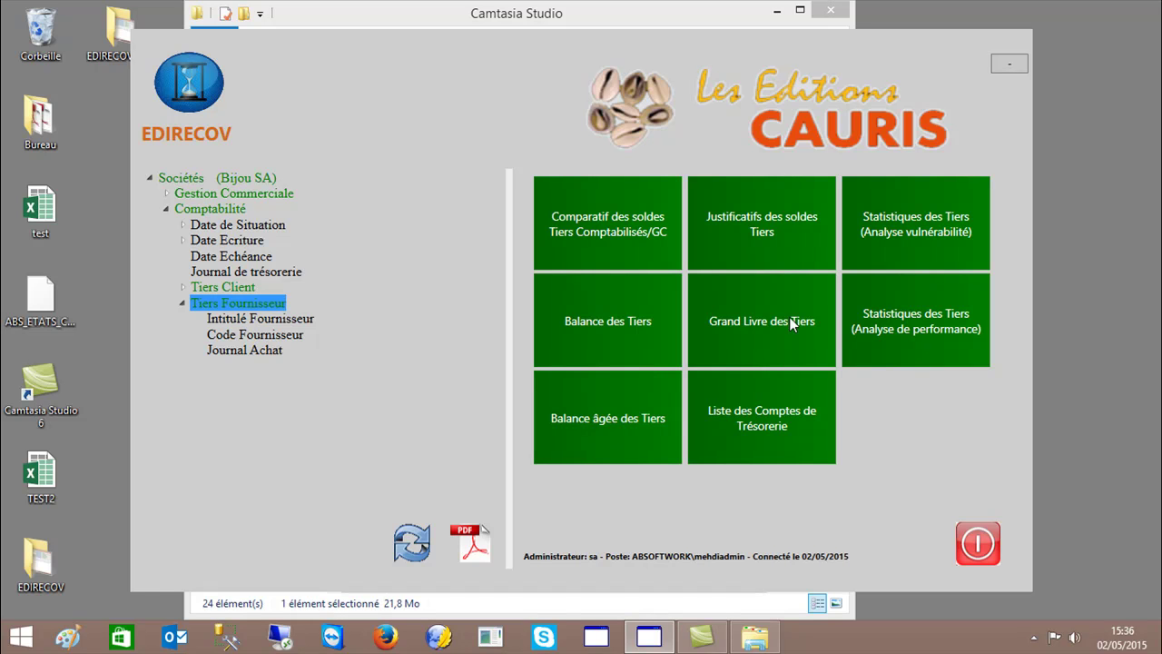
click(612, 250)
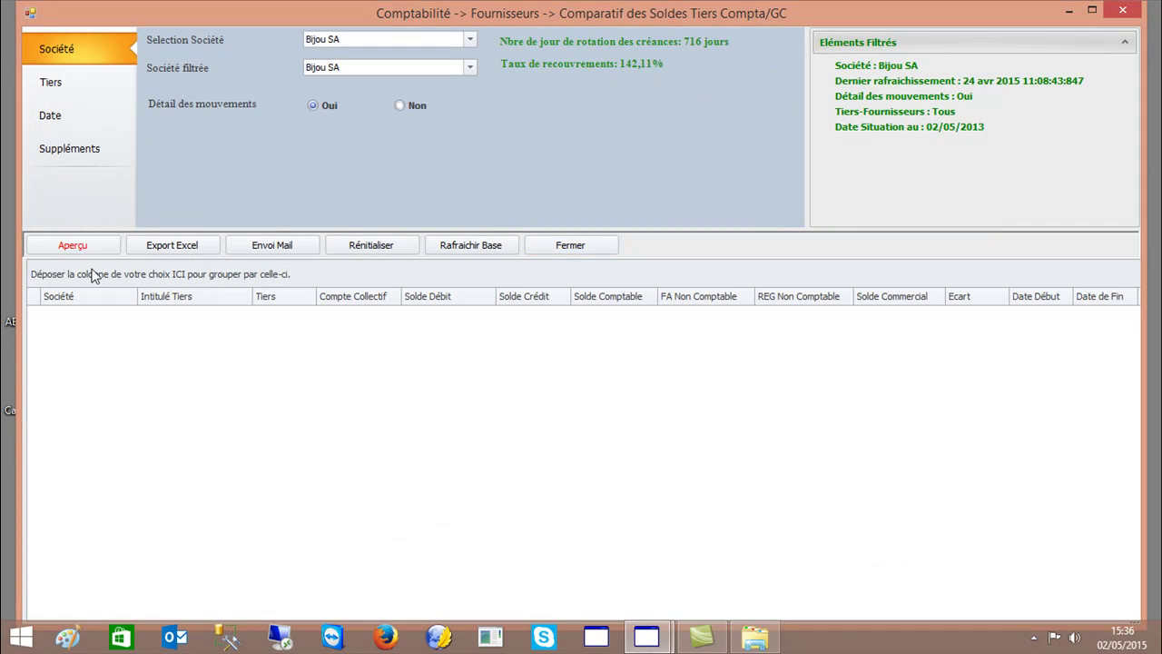
click(77, 245)
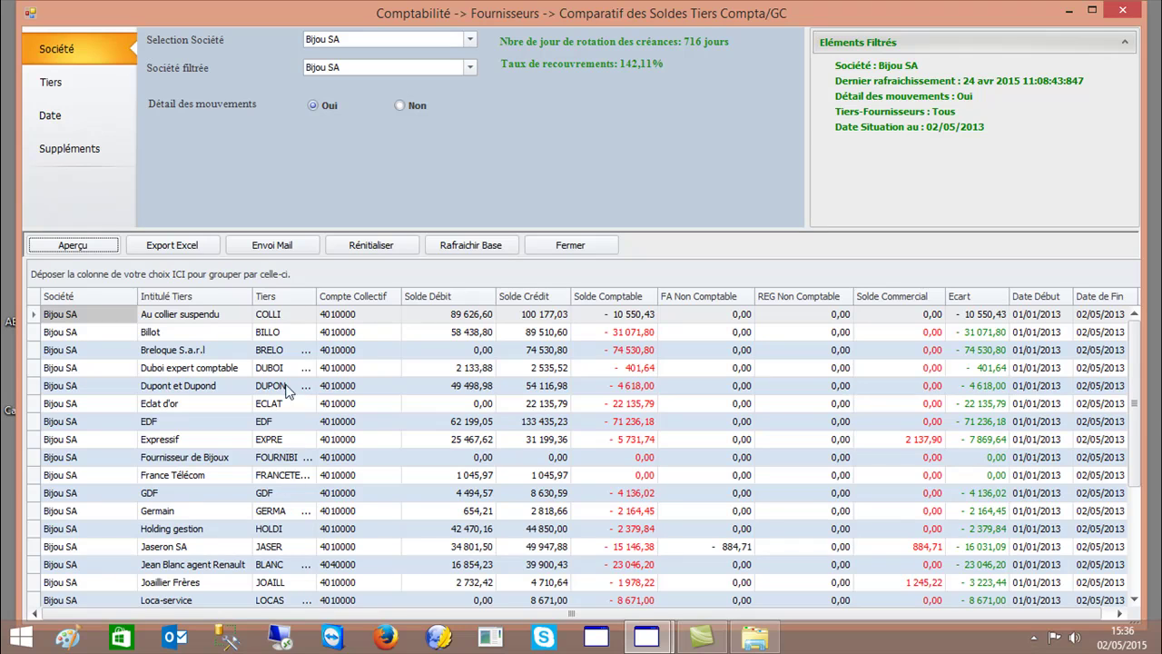
Step: Group the supplier balance rows by Tiers and look through the groups down to the last and back to the first
drag(289, 305, 265, 272)
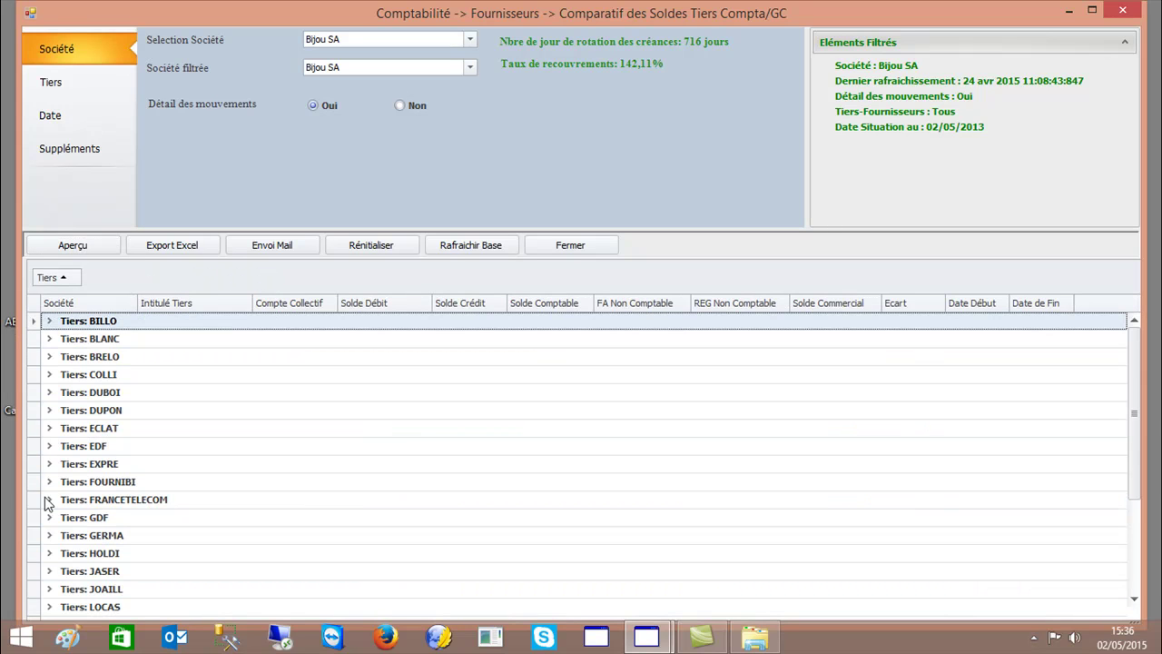
click(102, 502)
key(Down)
key(End)
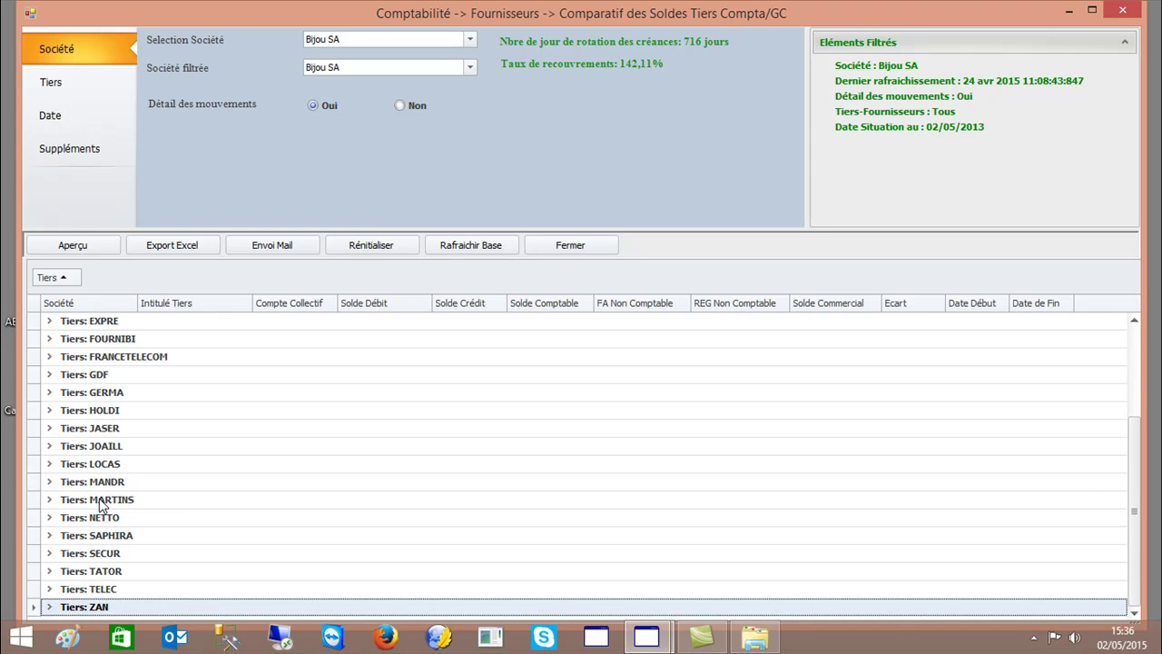
key(Up)
key(Up)
key(Up)
key(Up)
key(Home)
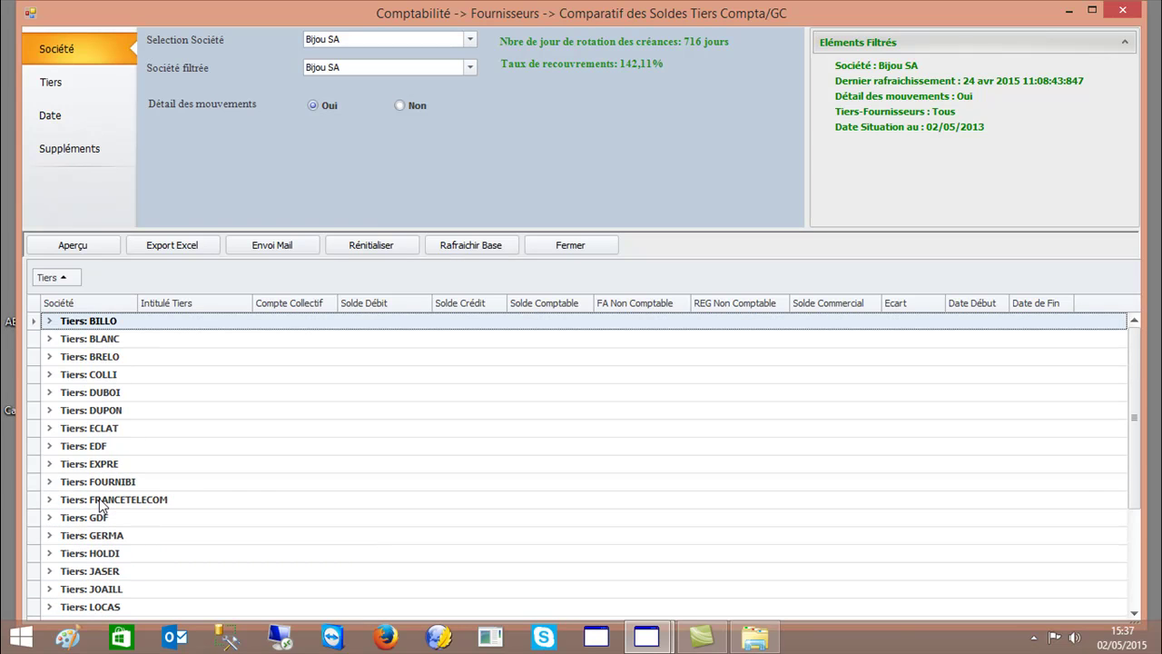
Step: Close the supplier balance comparison and expand Gestion Commerciale to show its modules
click(564, 244)
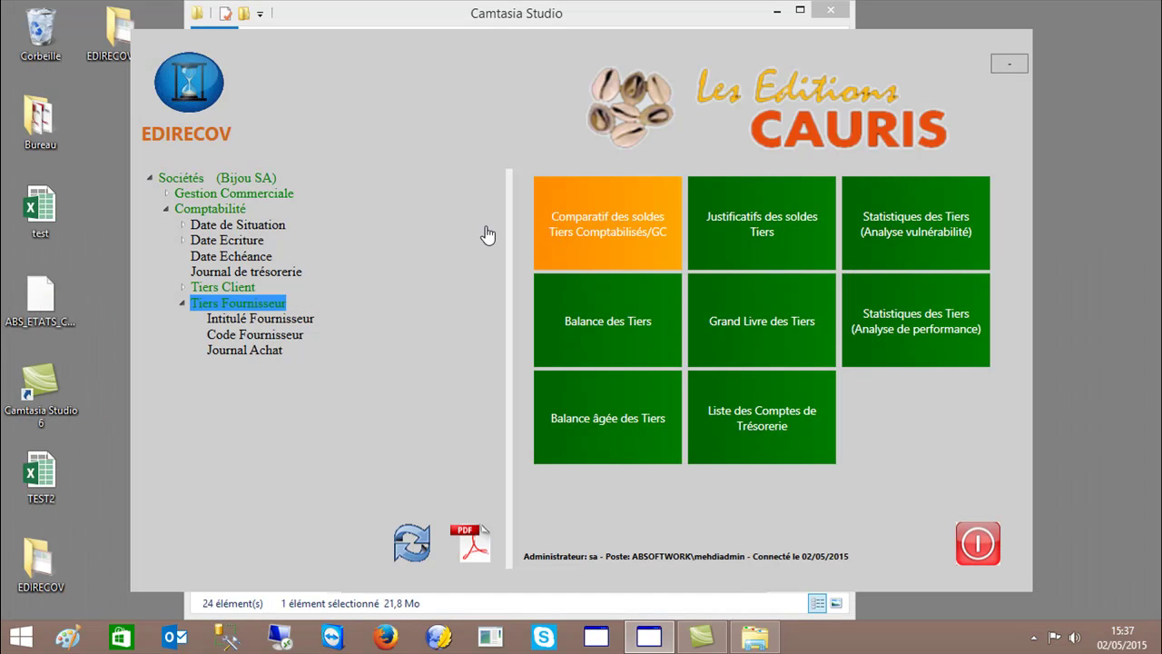
double_click(281, 196)
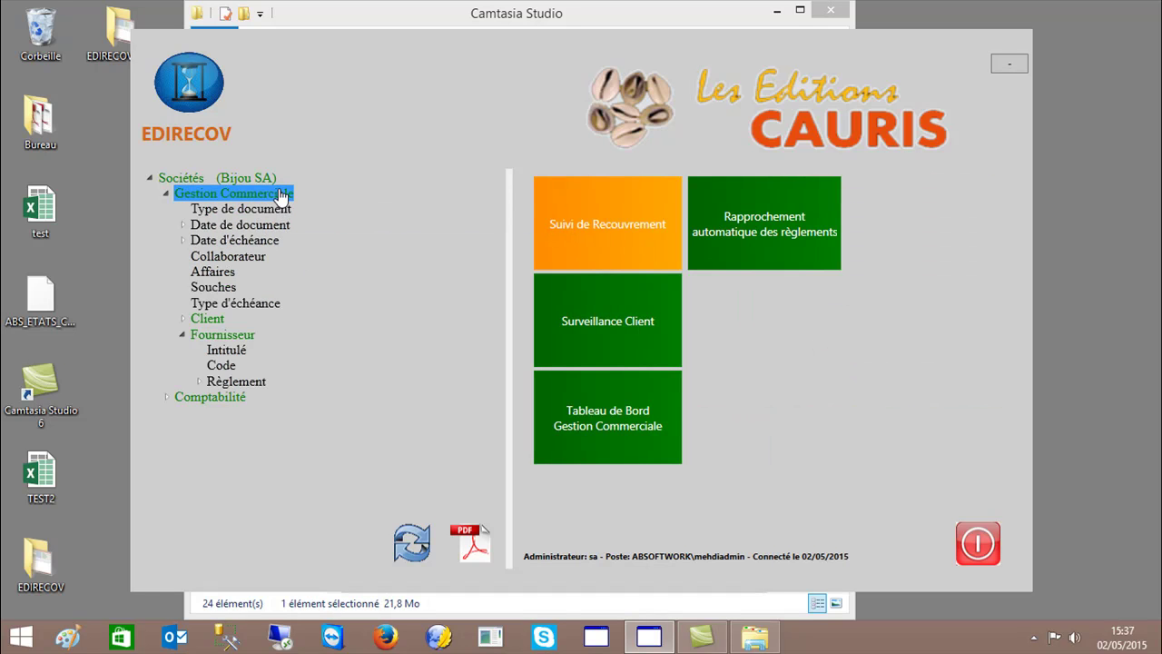